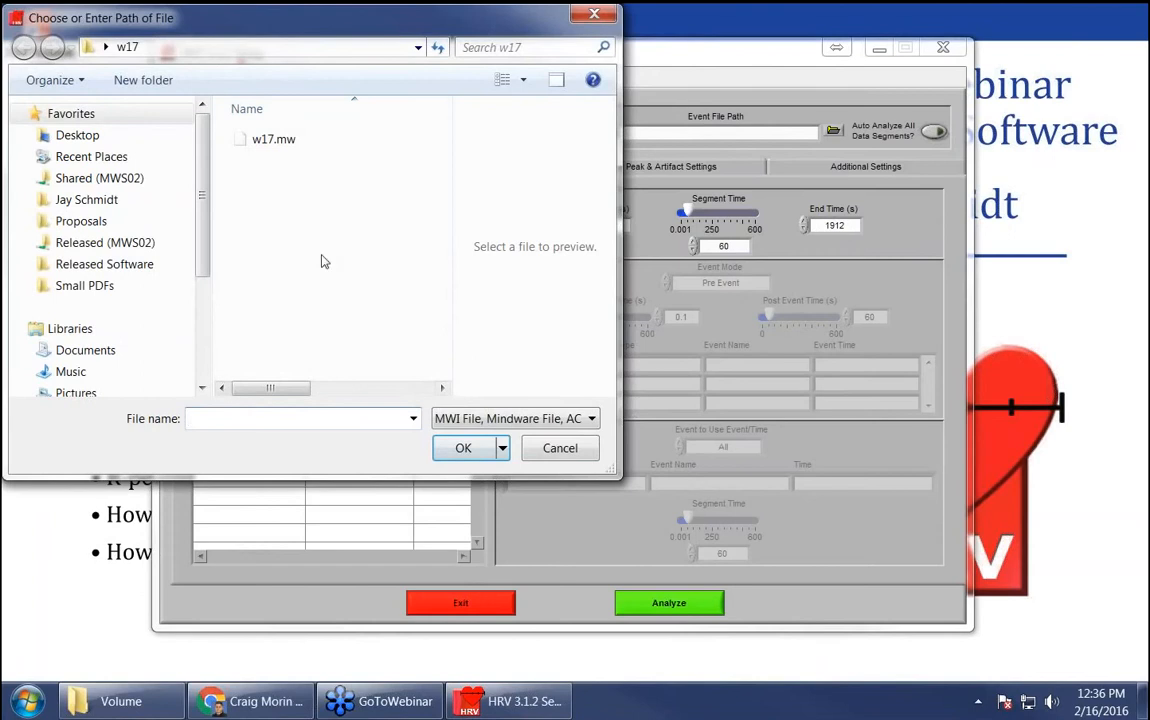
Step: Open the w17.mw data file and accept its channel mapping with channel 2 assigned to ECG
double_click(272, 139)
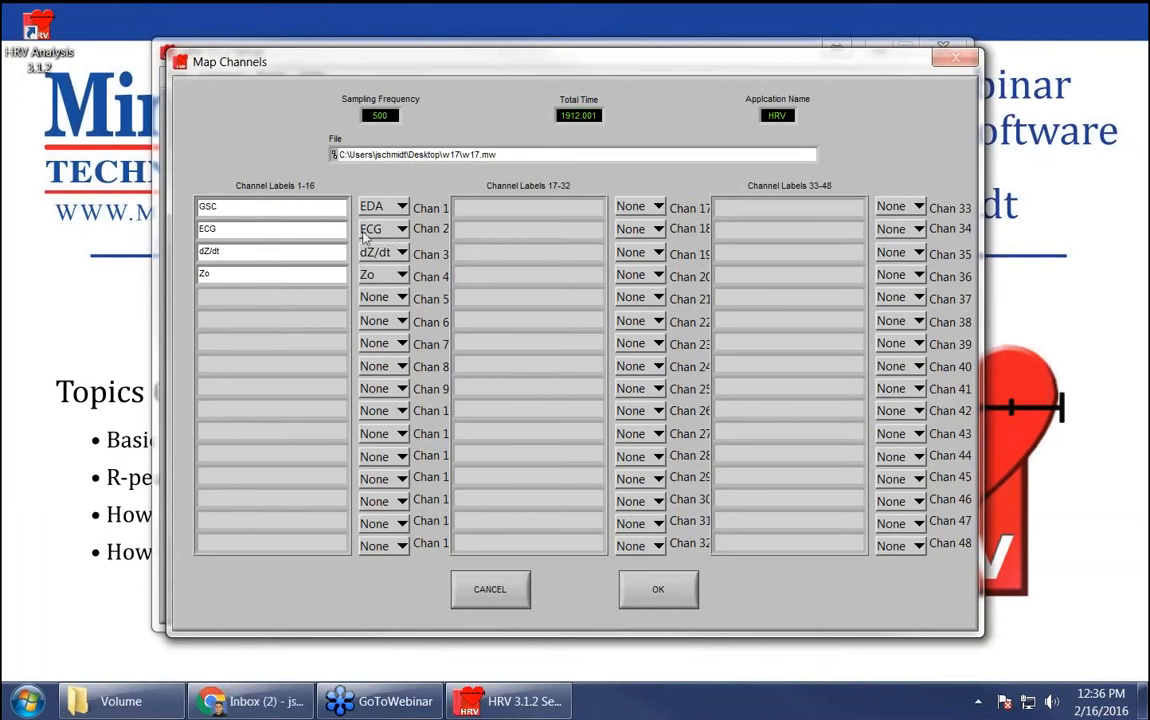
left_click(402, 229)
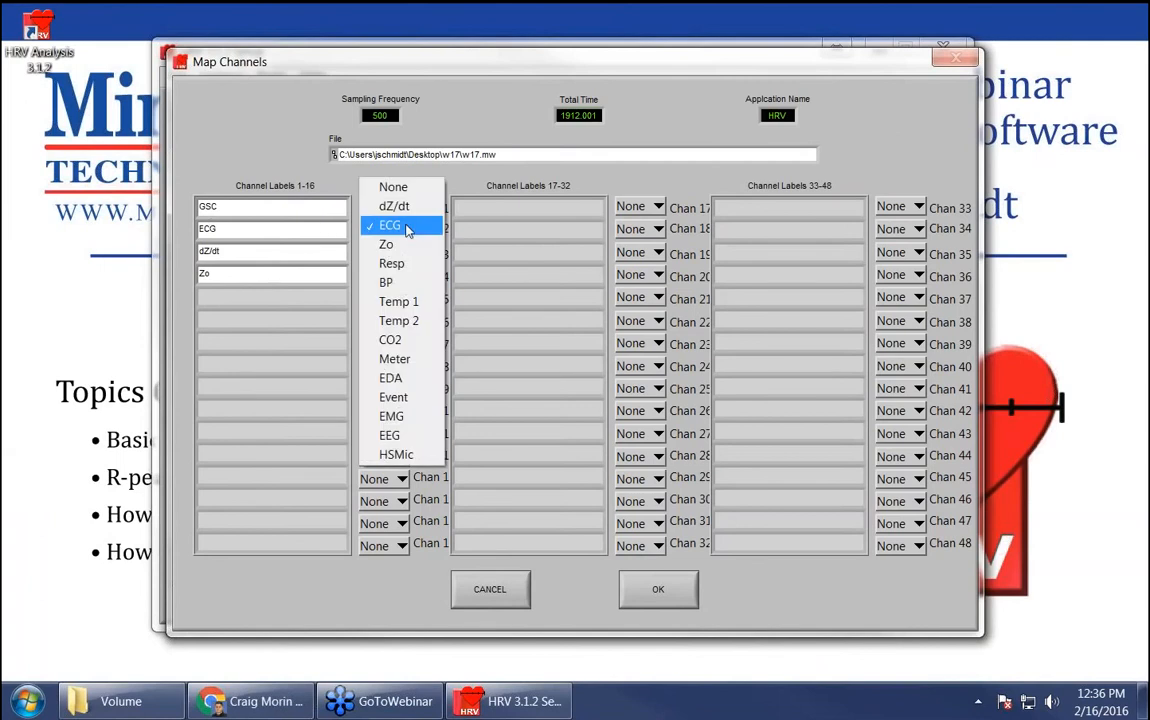
left_click(402, 225)
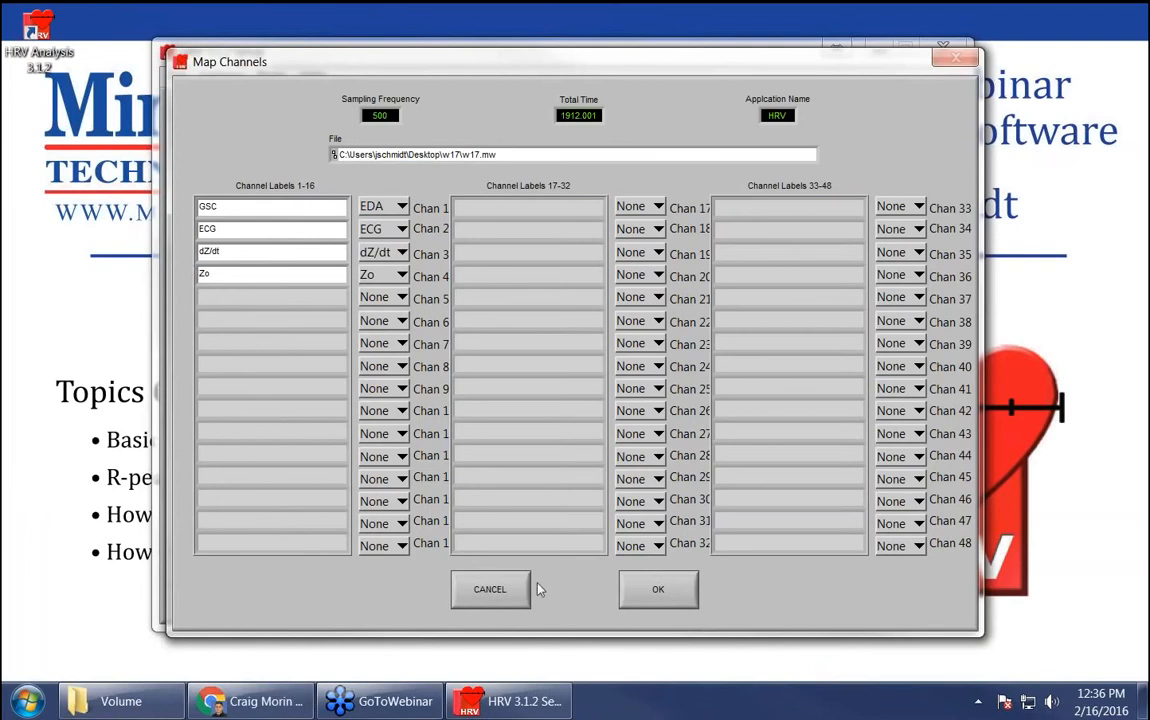
left_click(658, 592)
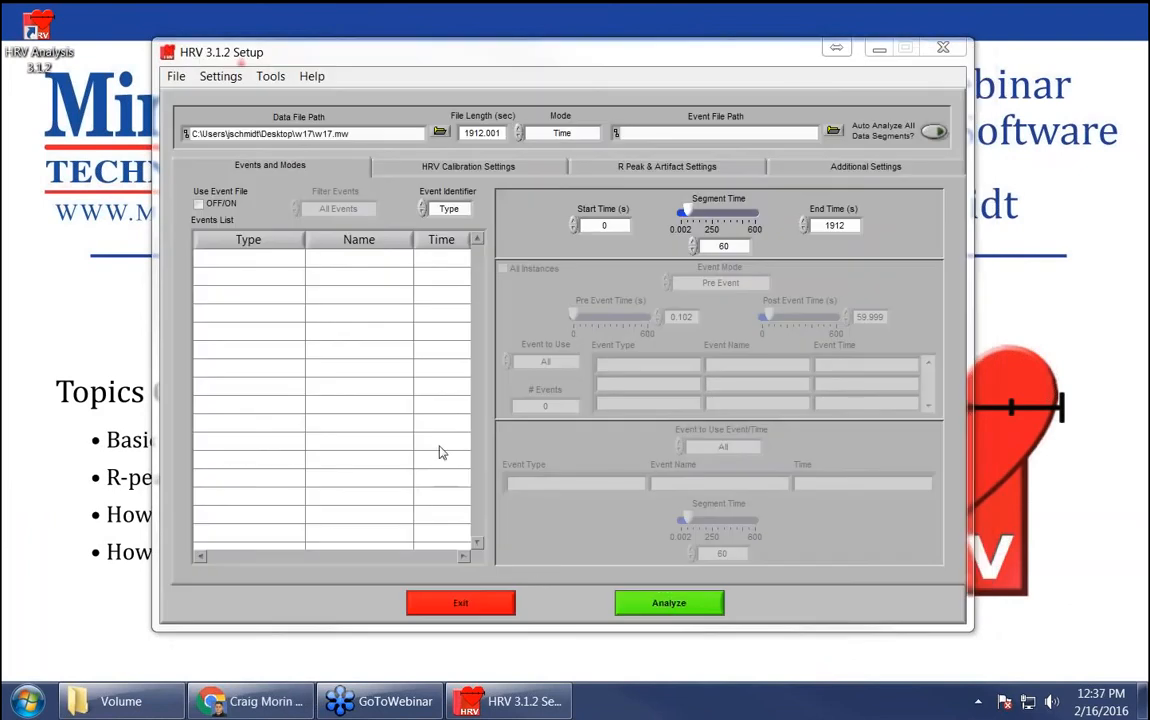
Step: Review the data file path and file length, and keep the analysis mode set to Time
left_click_drag(596, 56, 598, 70)
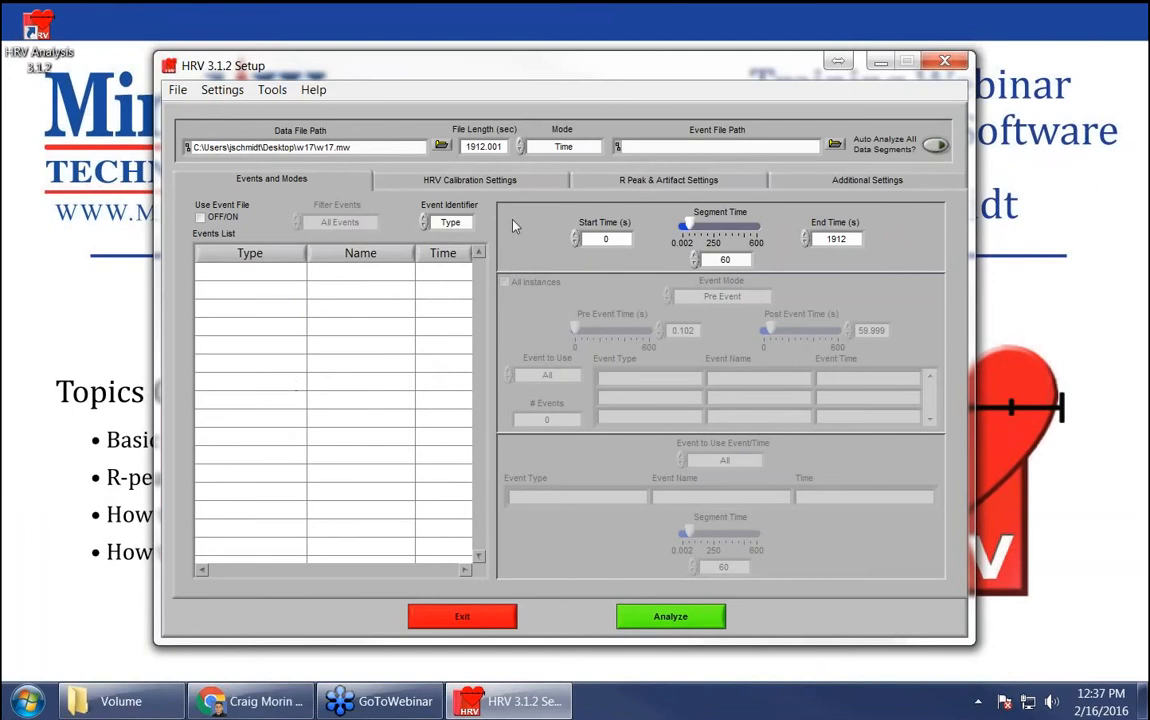
left_click_drag(353, 147, 185, 147)
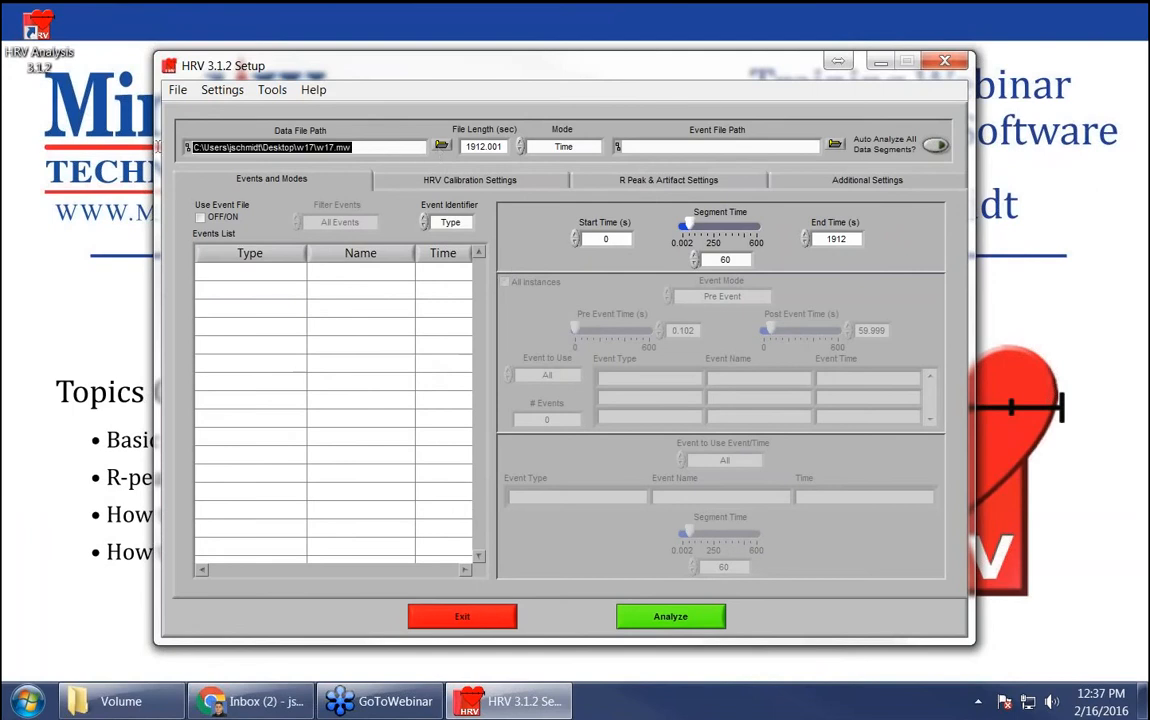
left_click_drag(503, 147, 456, 143)
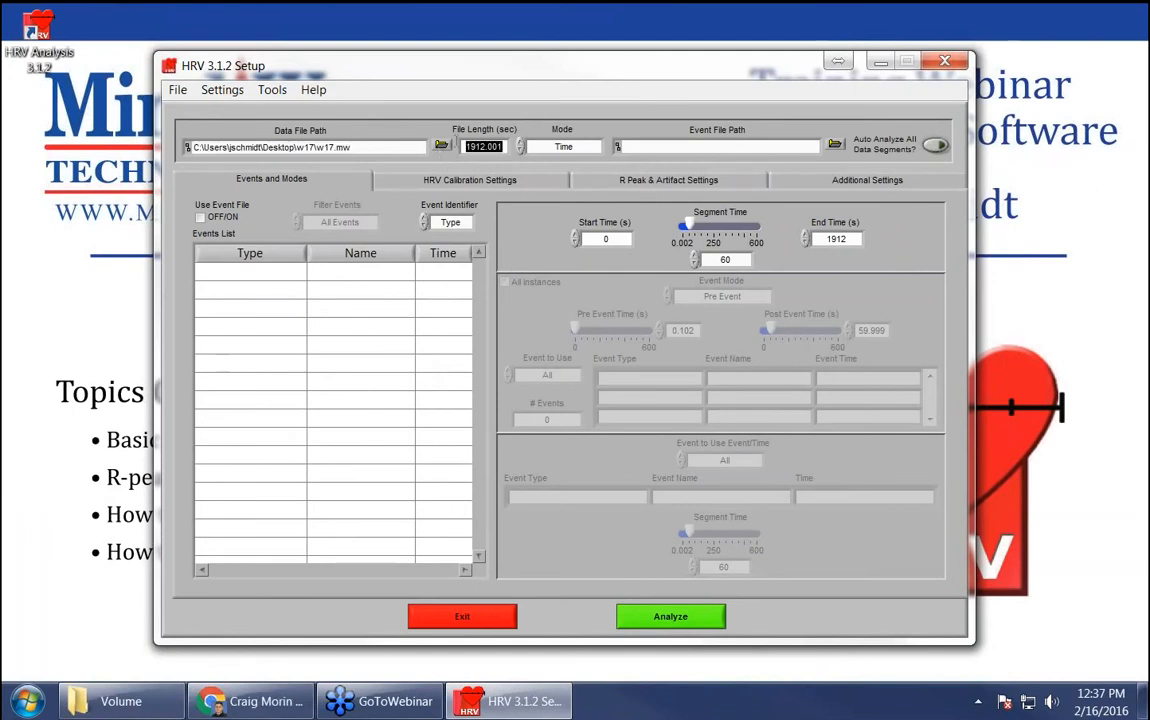
left_click(557, 166)
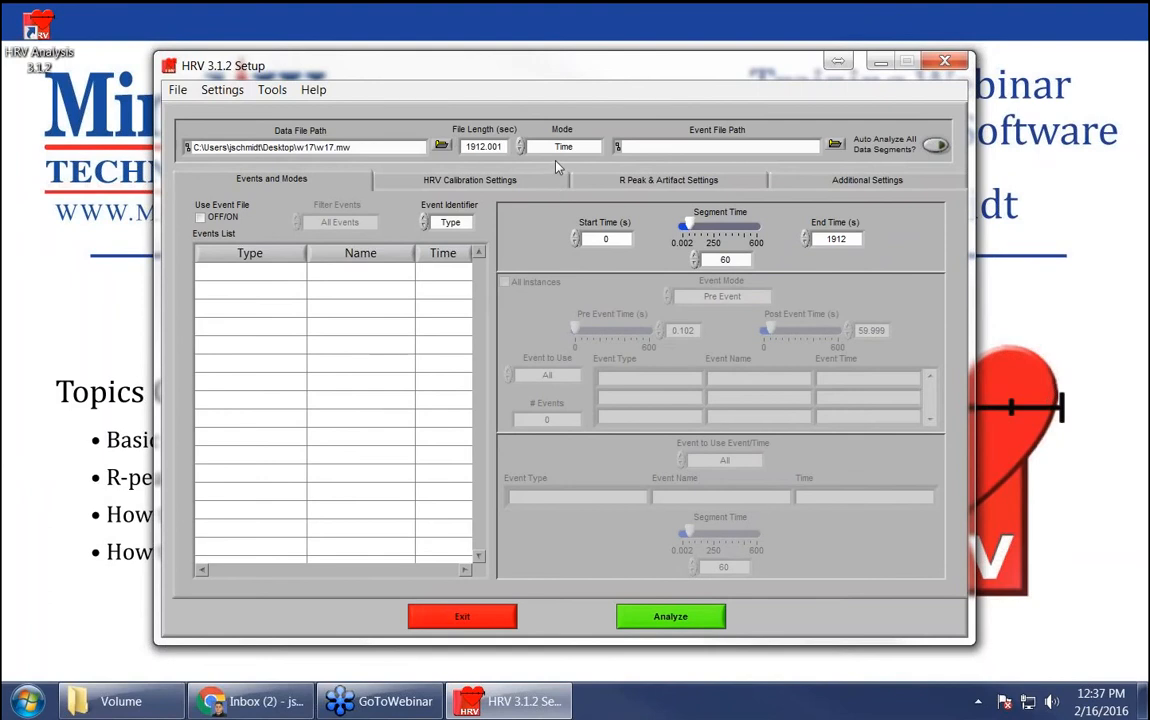
left_click(565, 147)
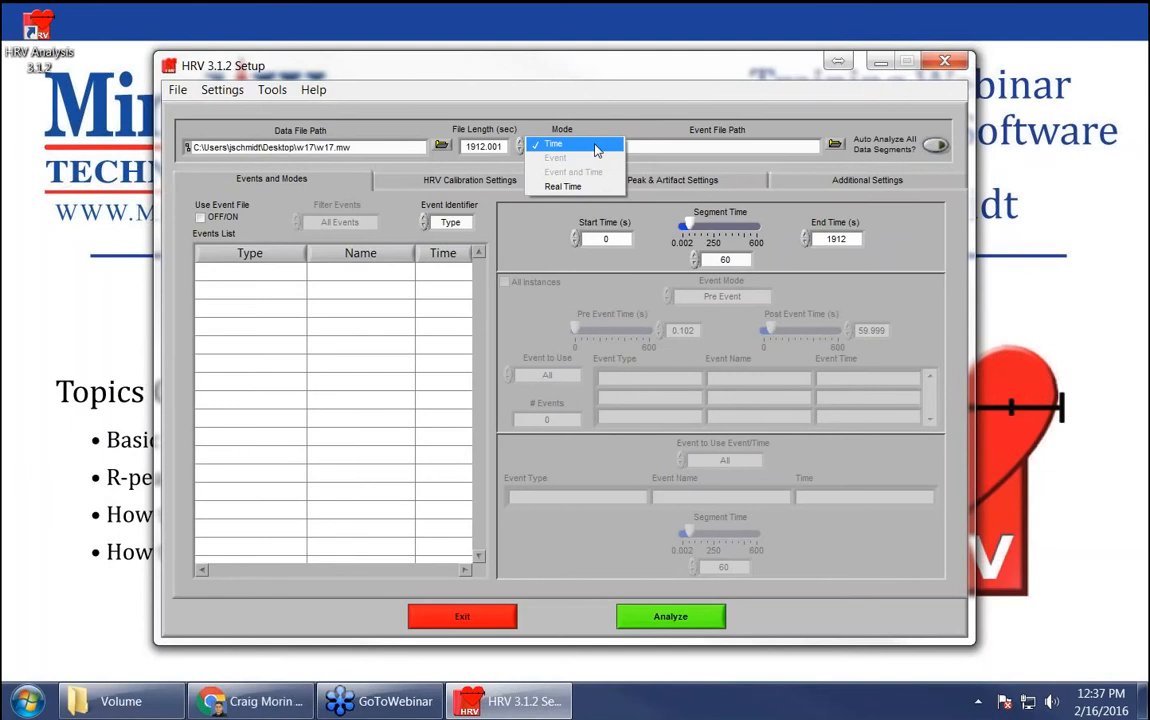
left_click(597, 150)
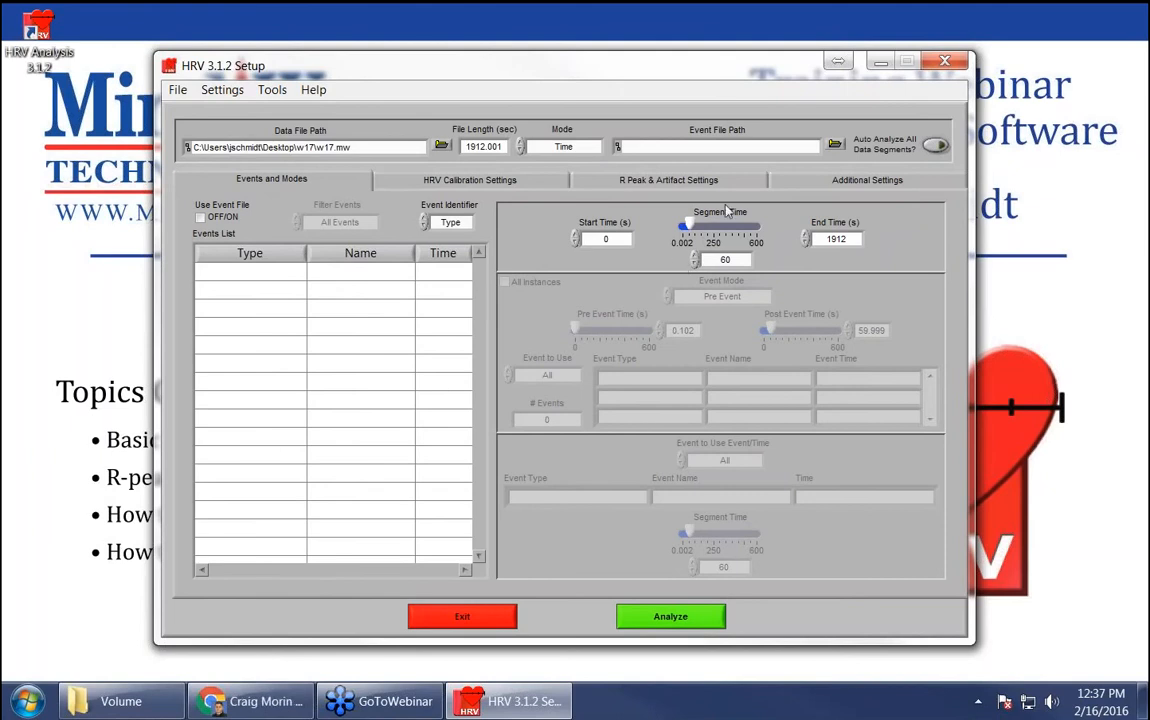
Step: Set the segment time to 60 seconds and check the start time
double_click(725, 259)
type("30")
mouse_move(686, 228)
left_mouse_down()
mouse_move(708, 230)
mouse_move(694, 228)
left_mouse_up()
key("BackSpace")
type("60")
key("Return")
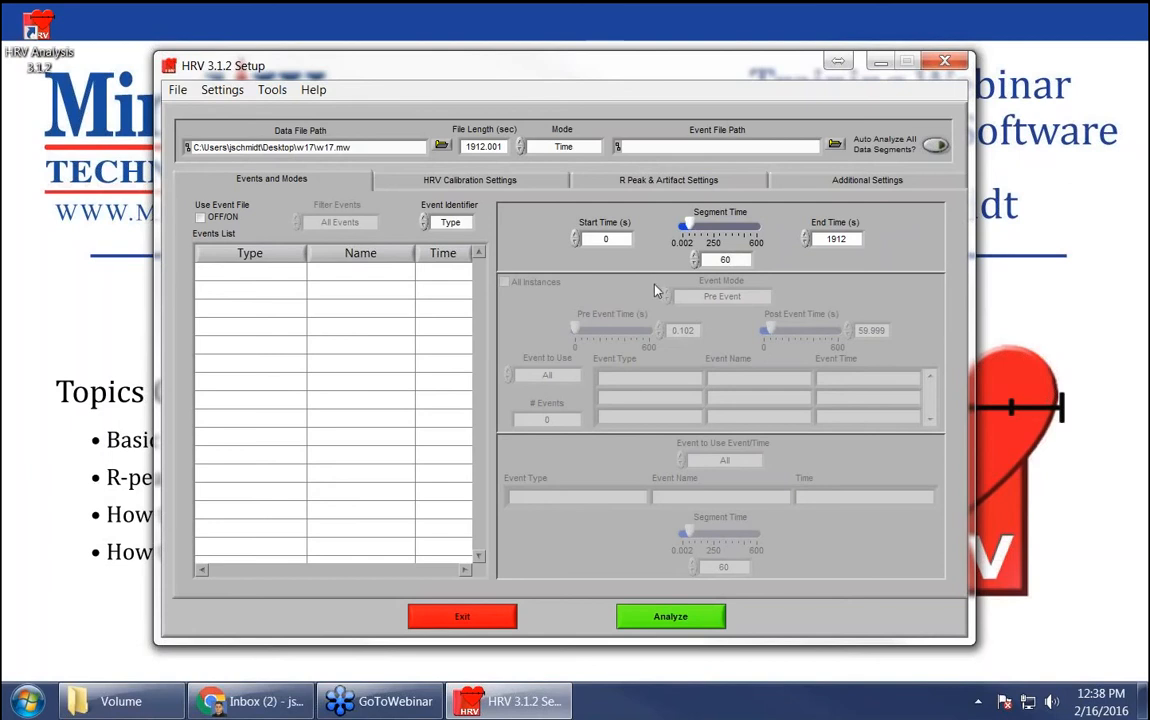
double_click(626, 241)
left_click(629, 261)
Step: Review the HRV calibration bands, the R peak and artifact settings, and the additional video, edit and output settings
left_click(516, 185)
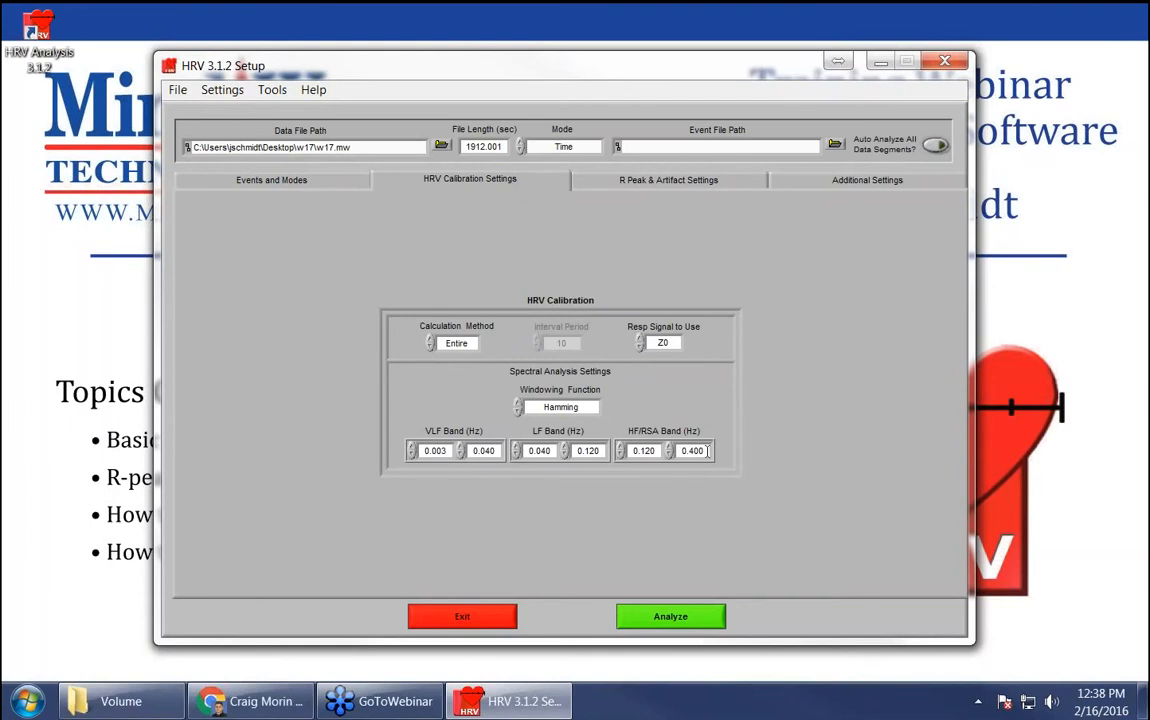
left_click_drag(707, 451, 686, 451)
left_click(762, 450)
left_click(727, 186)
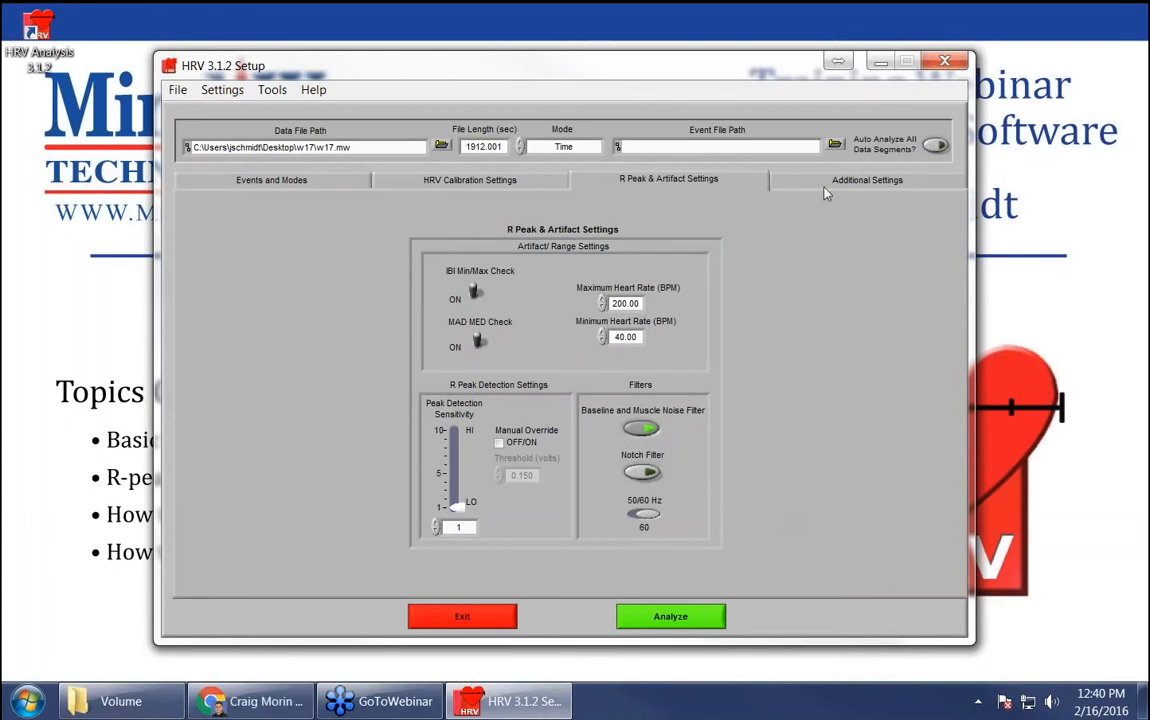
left_click(853, 187)
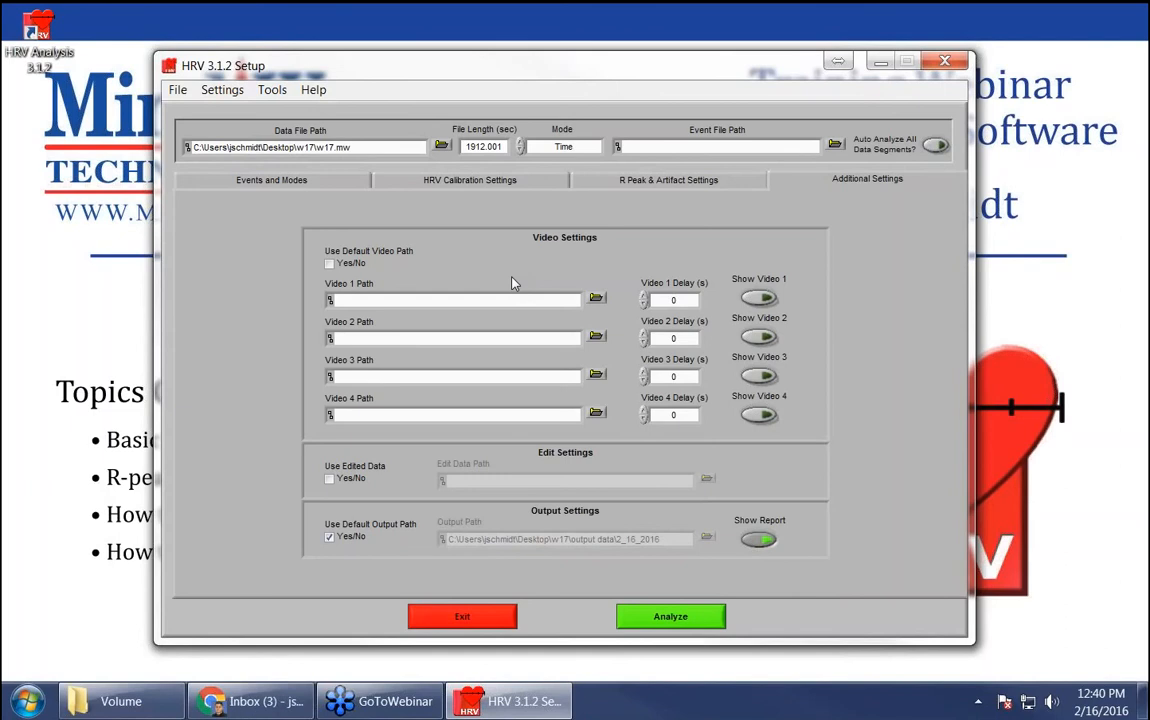
left_click(596, 300)
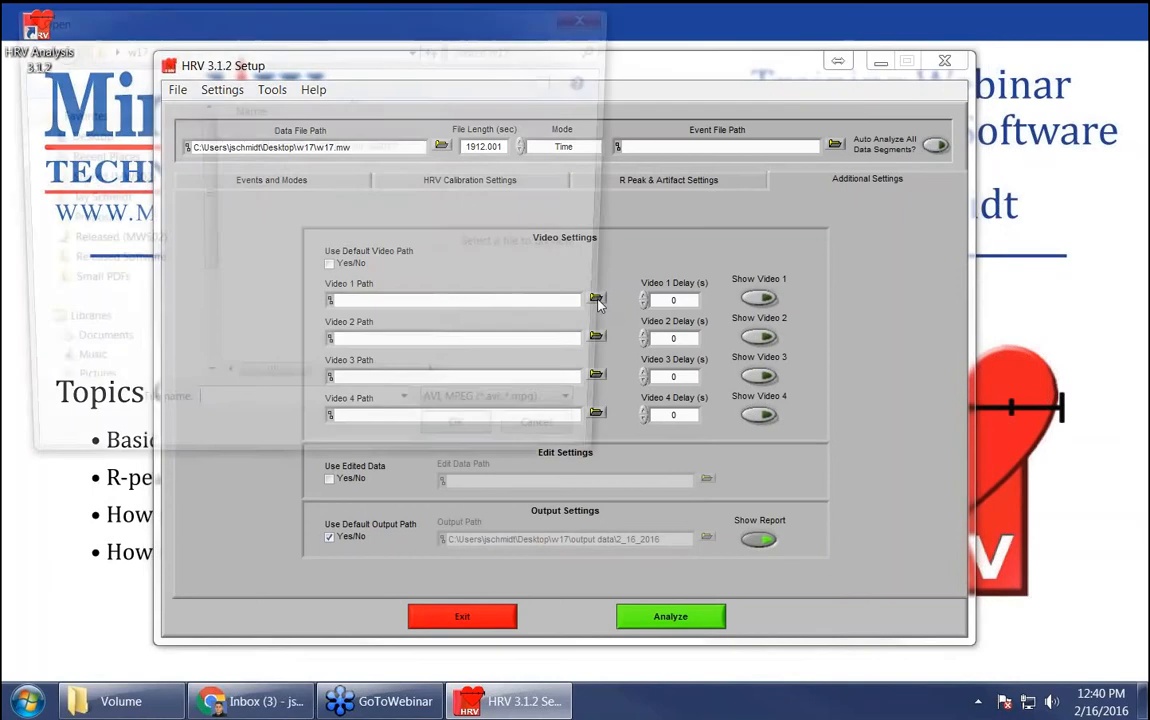
left_click(561, 449)
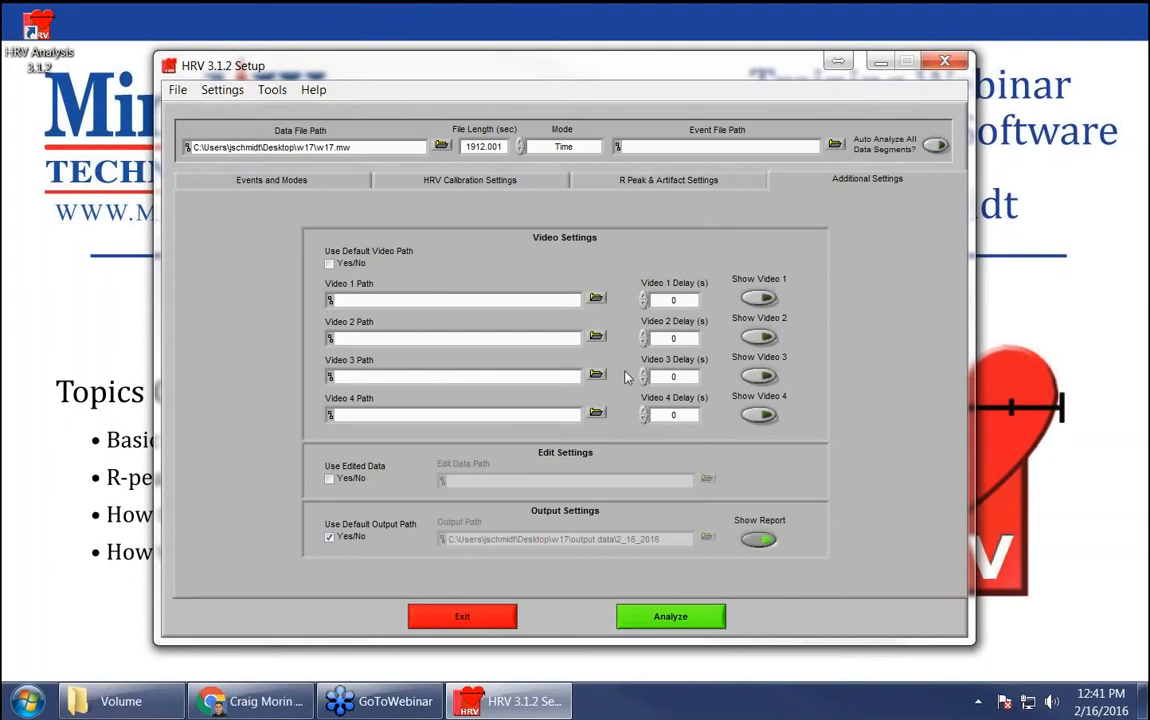
left_click(288, 184)
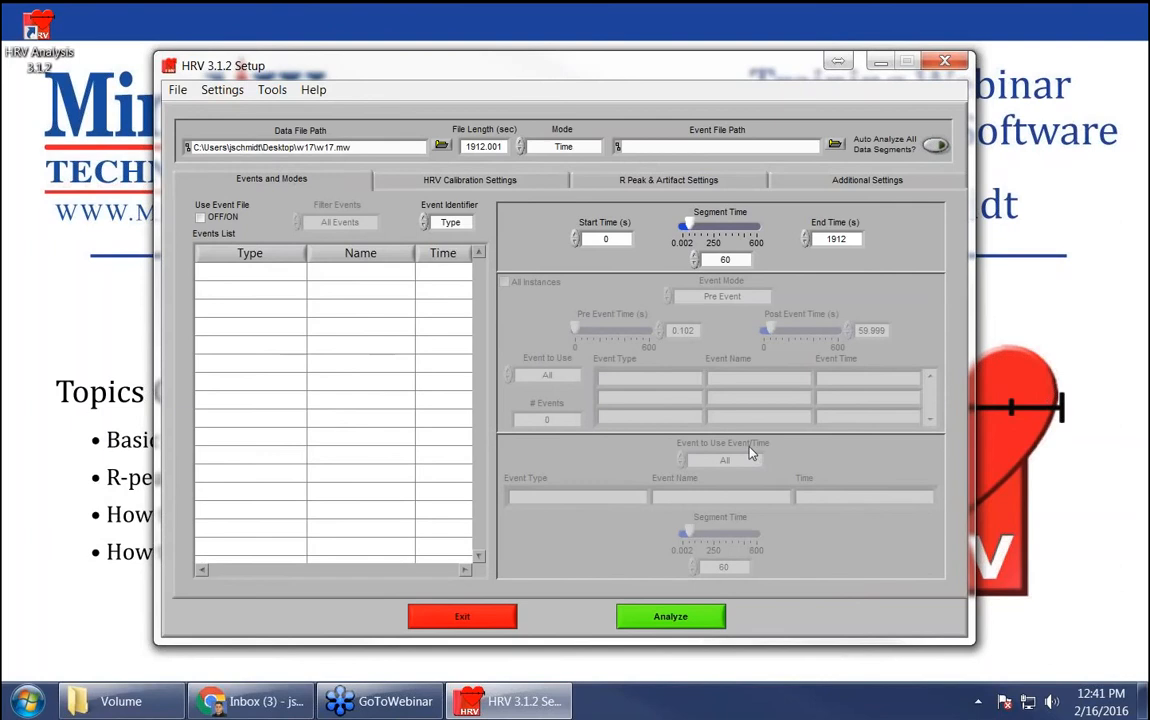
Step: Run the analysis and, after checking the waveform, specify that the ECG is not inverted
left_click(643, 617)
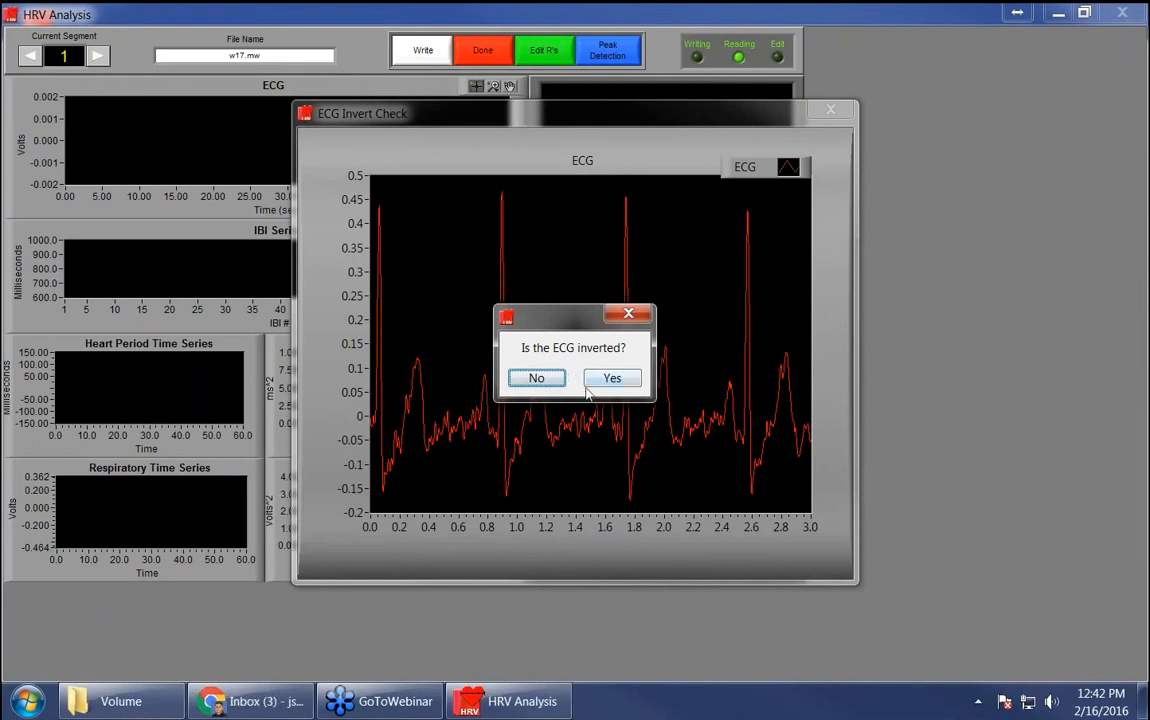
left_click_drag(582, 330, 679, 396)
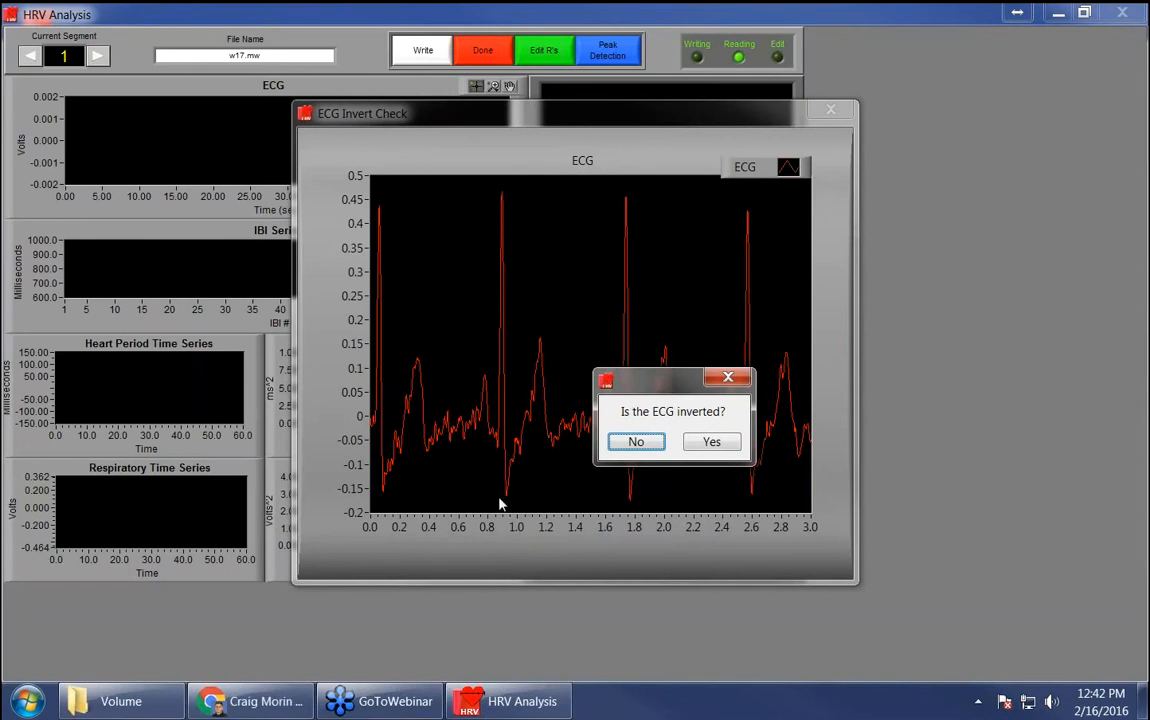
left_click_drag(658, 392, 567, 293)
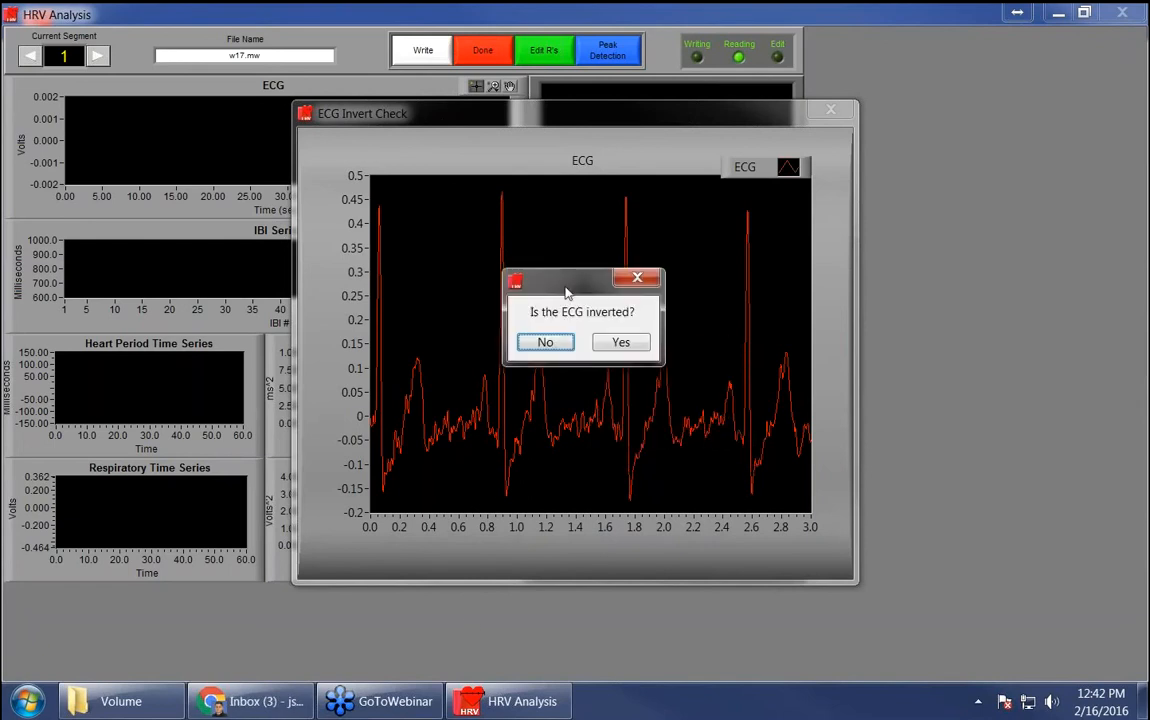
left_click(535, 345)
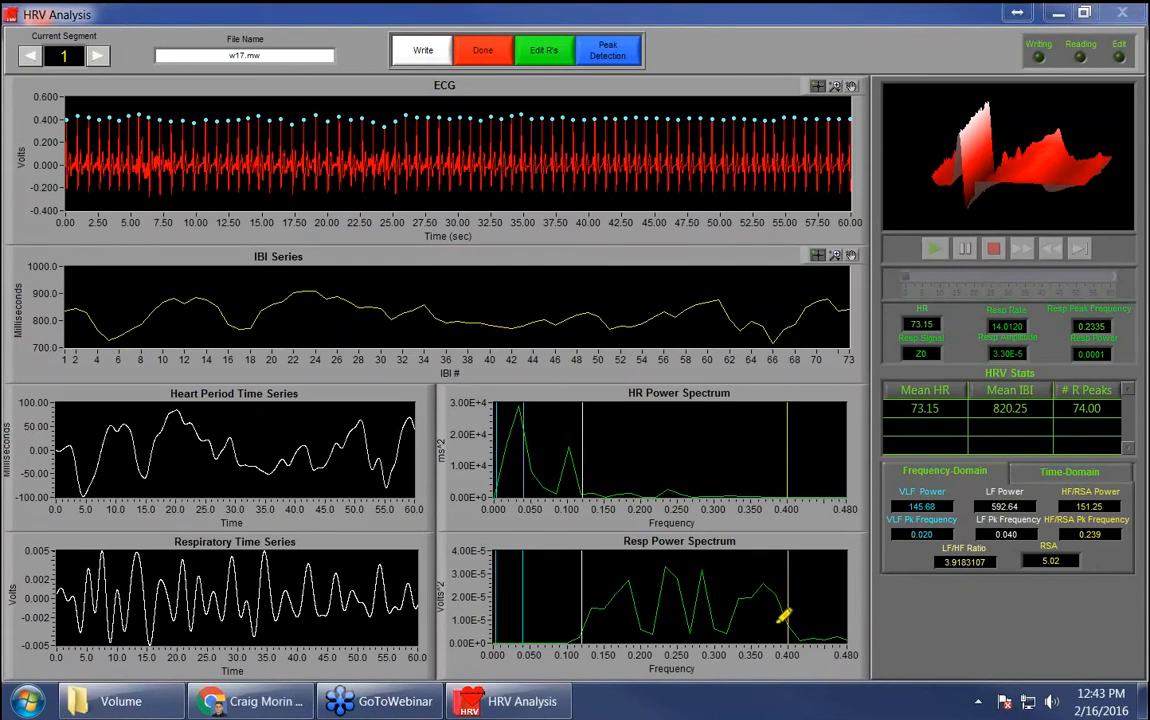
Step: Advance to segment 3 of the analyzed data and open its R peaks for editing
left_click_drag(665, 564, 665, 575)
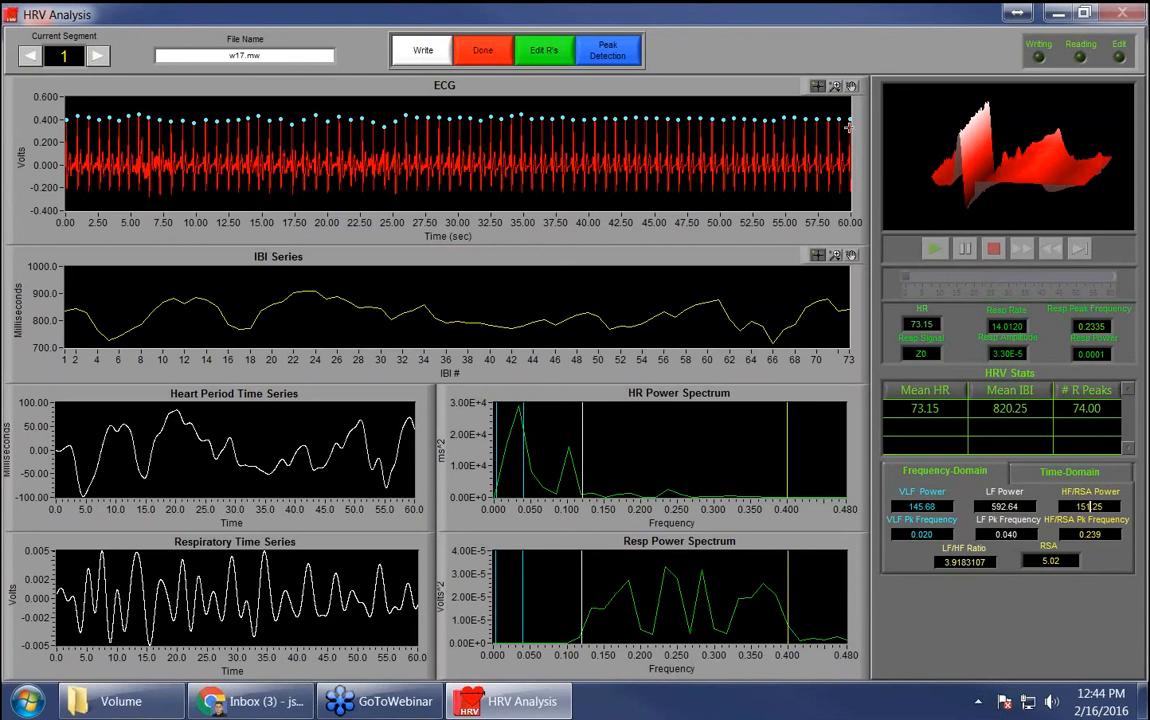
left_click(102, 57)
left_click(99, 58)
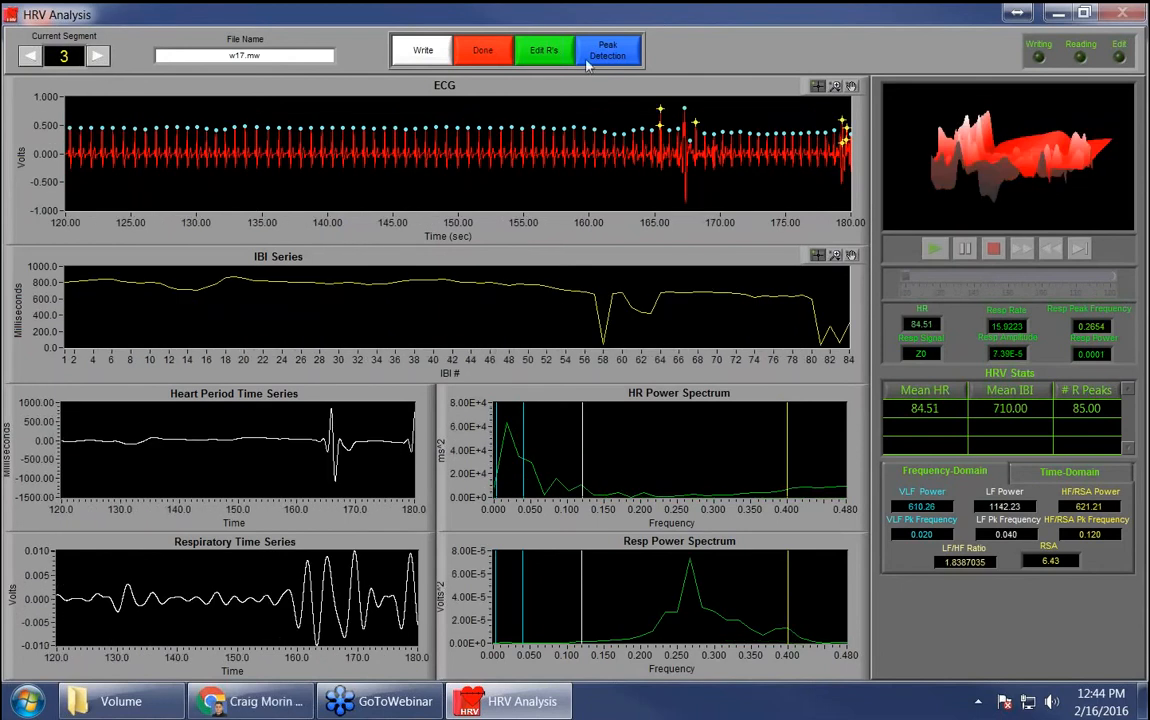
left_click(545, 52)
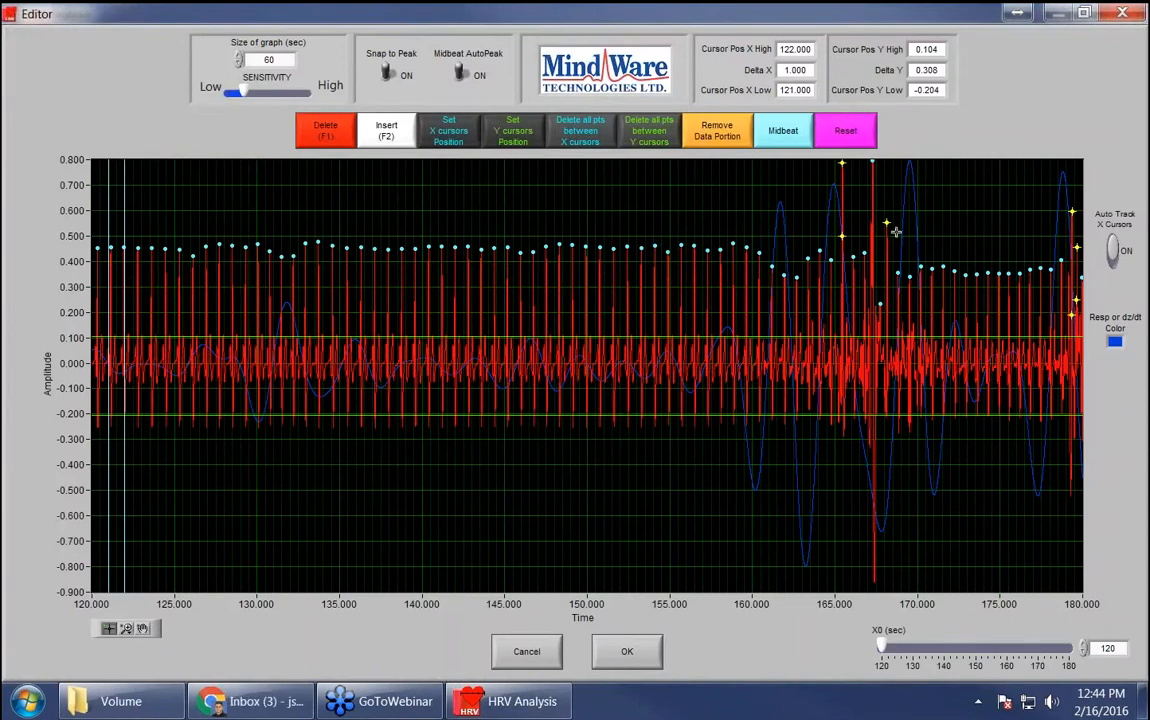
Step: Place the two X cursors on consecutive normal R peaks just before the artifact, about 0.71 s apart
left_click(126, 628)
left_click(170, 585)
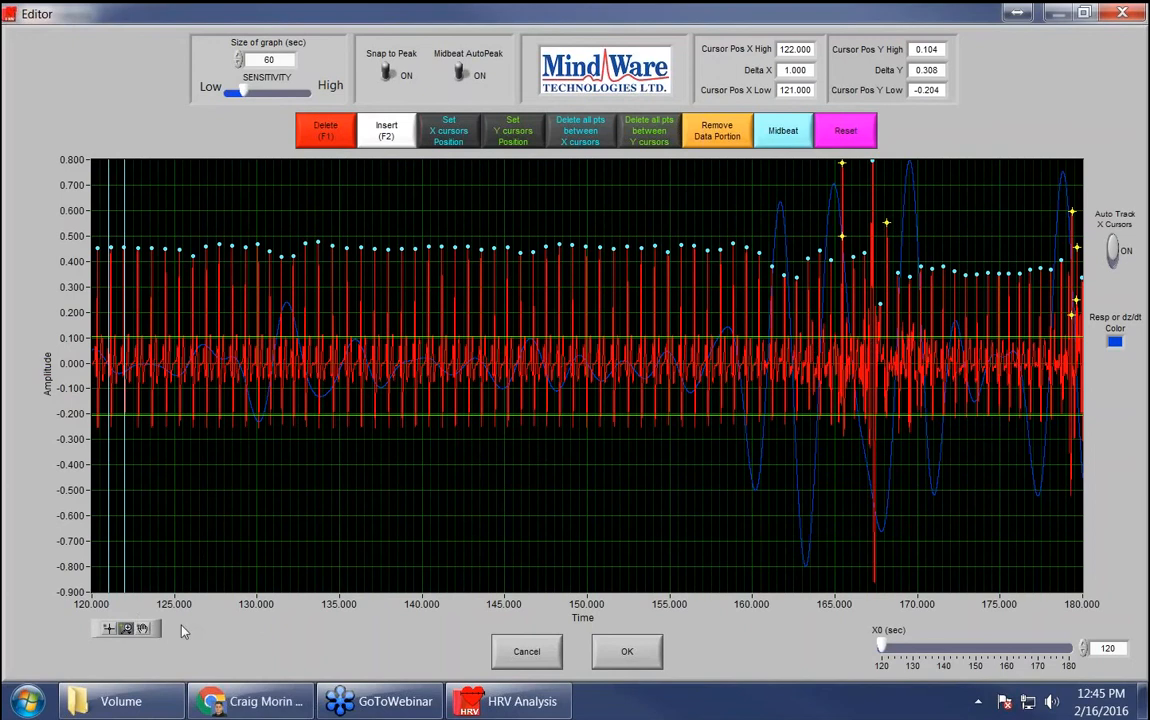
left_click(126, 629)
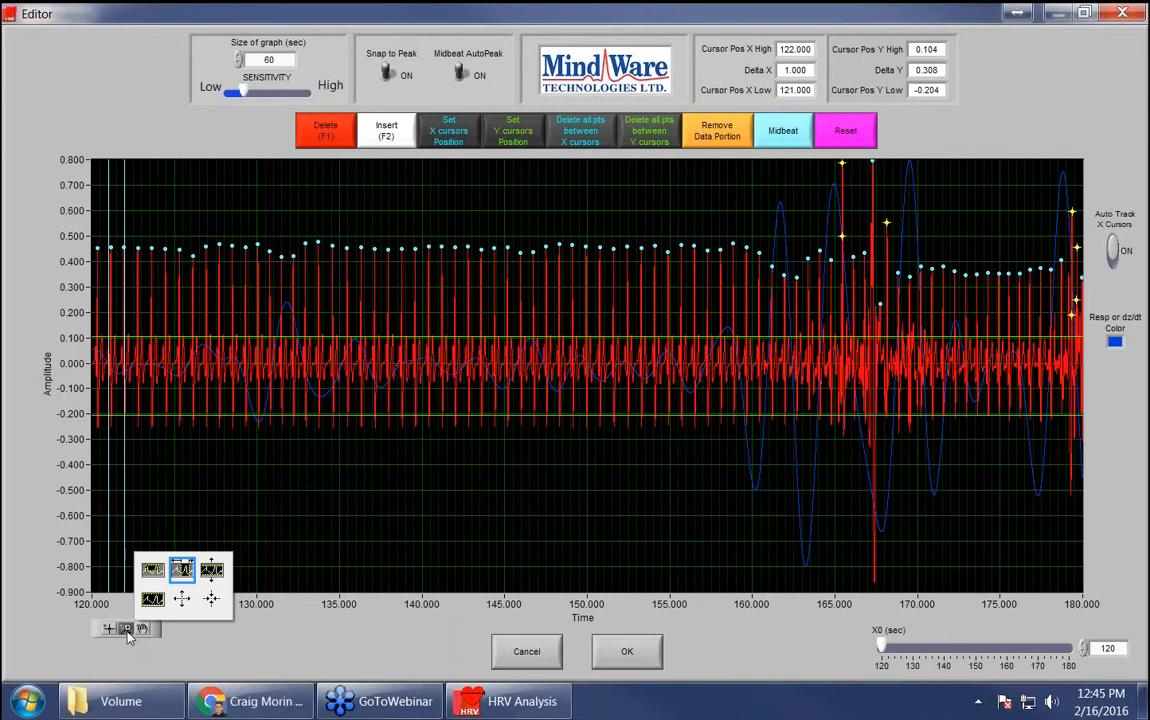
left_click(182, 570)
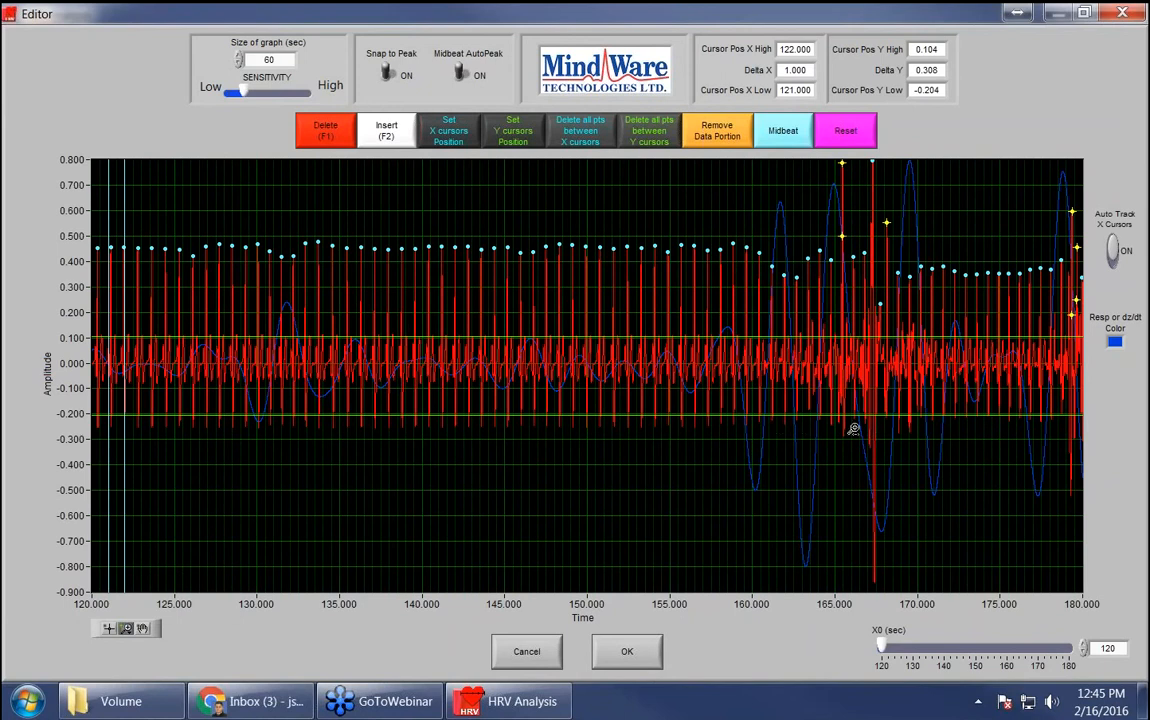
left_click_drag(802, 437, 932, 442)
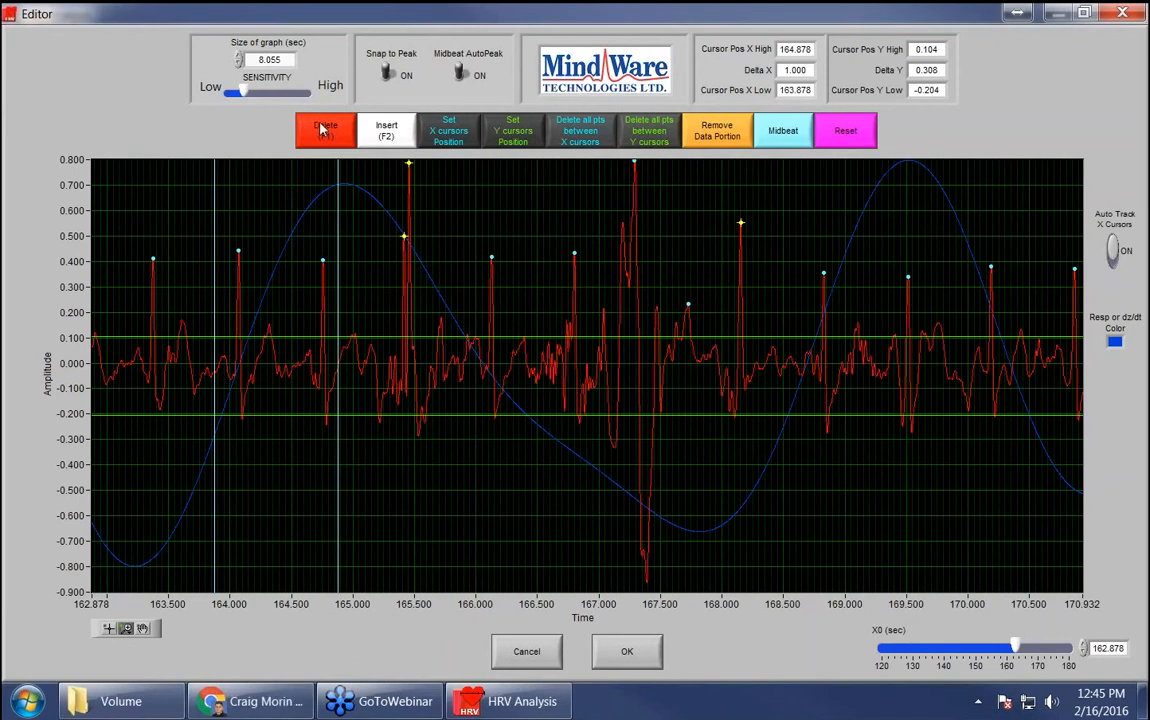
left_click(126, 628)
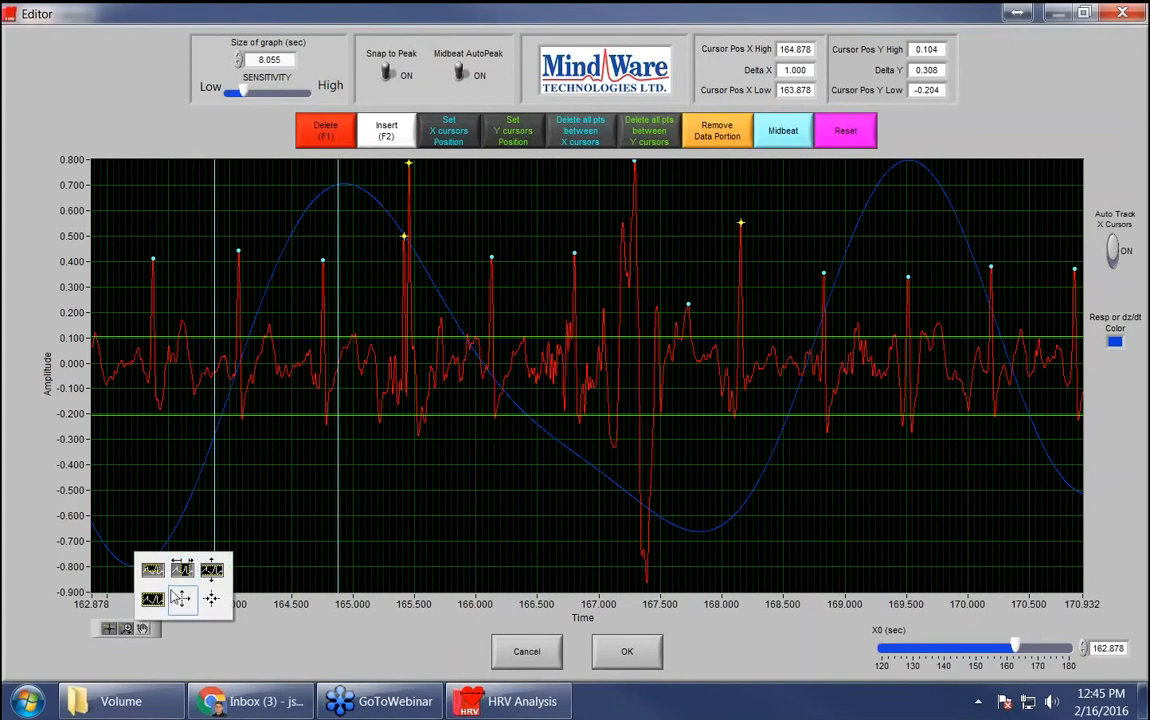
left_click(142, 631)
left_click_drag(162, 427, 308, 500)
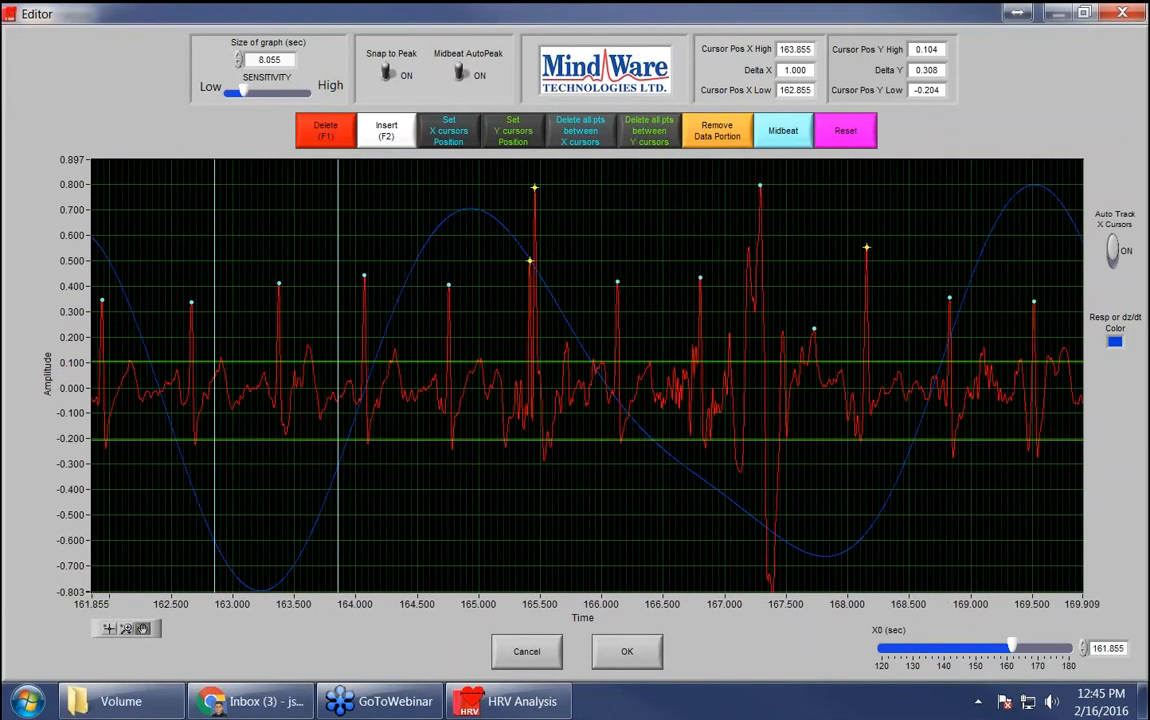
left_click(109, 630)
left_click_drag(214, 234, 192, 235)
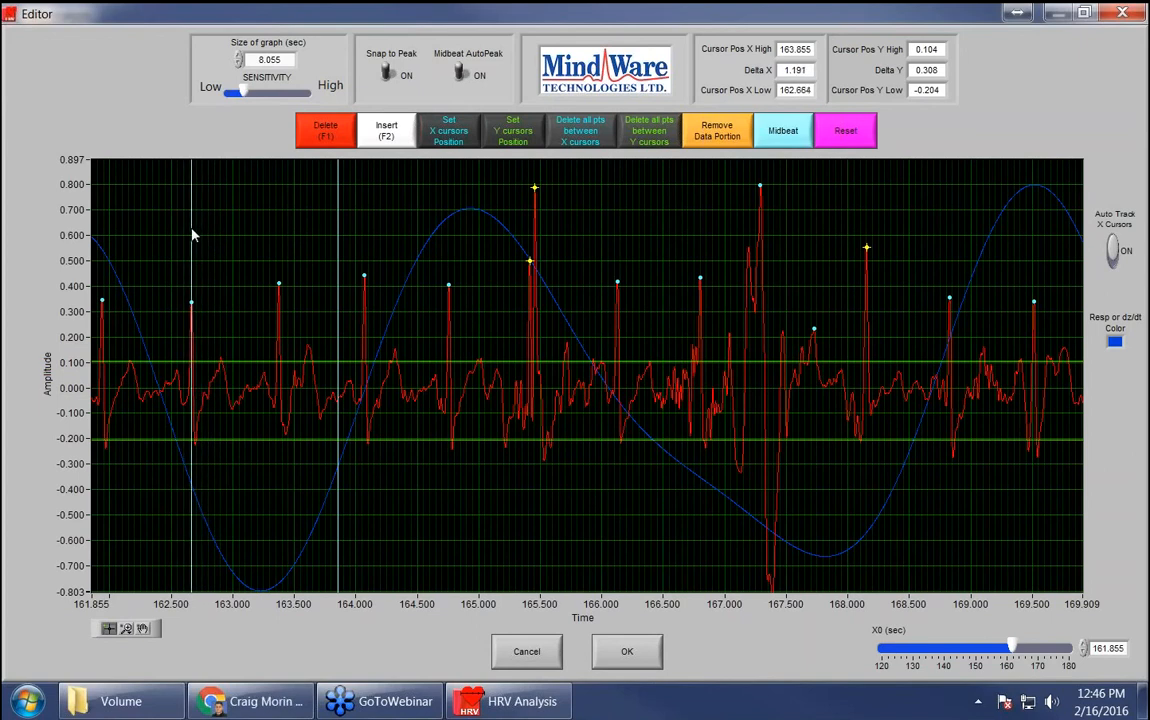
left_click_drag(340, 214, 280, 226)
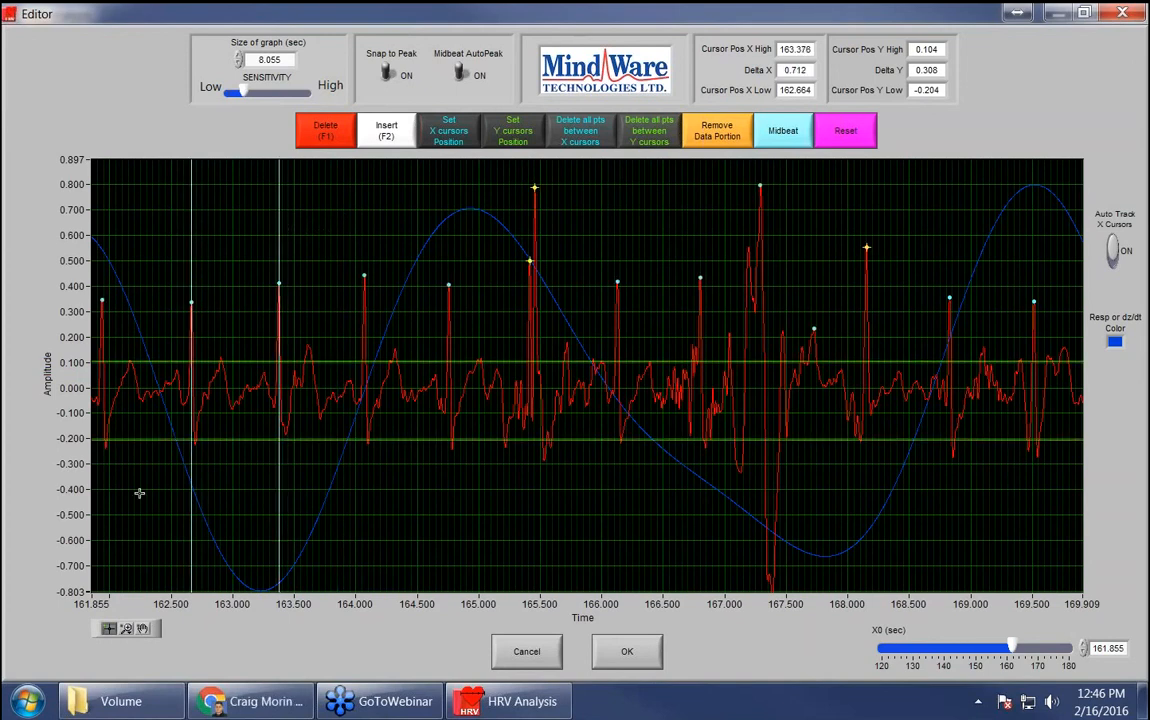
Step: Shift the waveform so the cursor interval starts at the R peak near 164.75 s, and compare it with the double peak near 165.45 s
left_click(142, 628)
left_click_drag(517, 413, 255, 405)
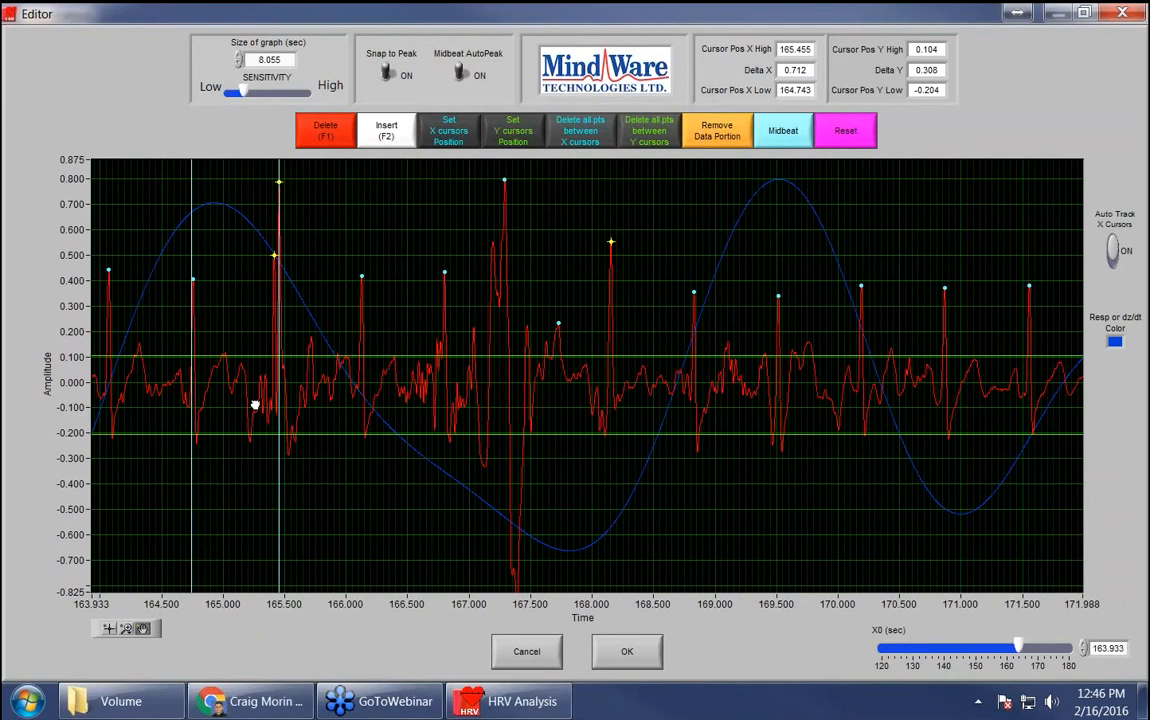
left_click_drag(255, 405, 254, 405)
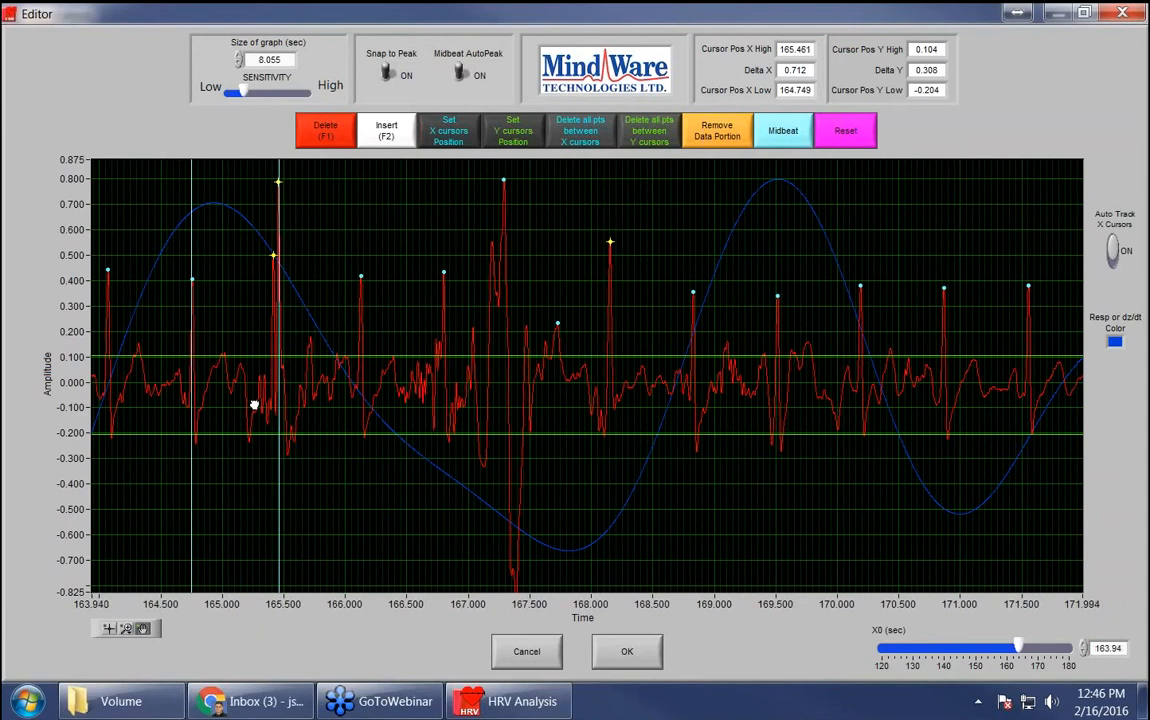
left_click(278, 180)
Step: Delete the first, smaller R peak of the double peak near 165.4 s
left_click(128, 630)
left_click(150, 568)
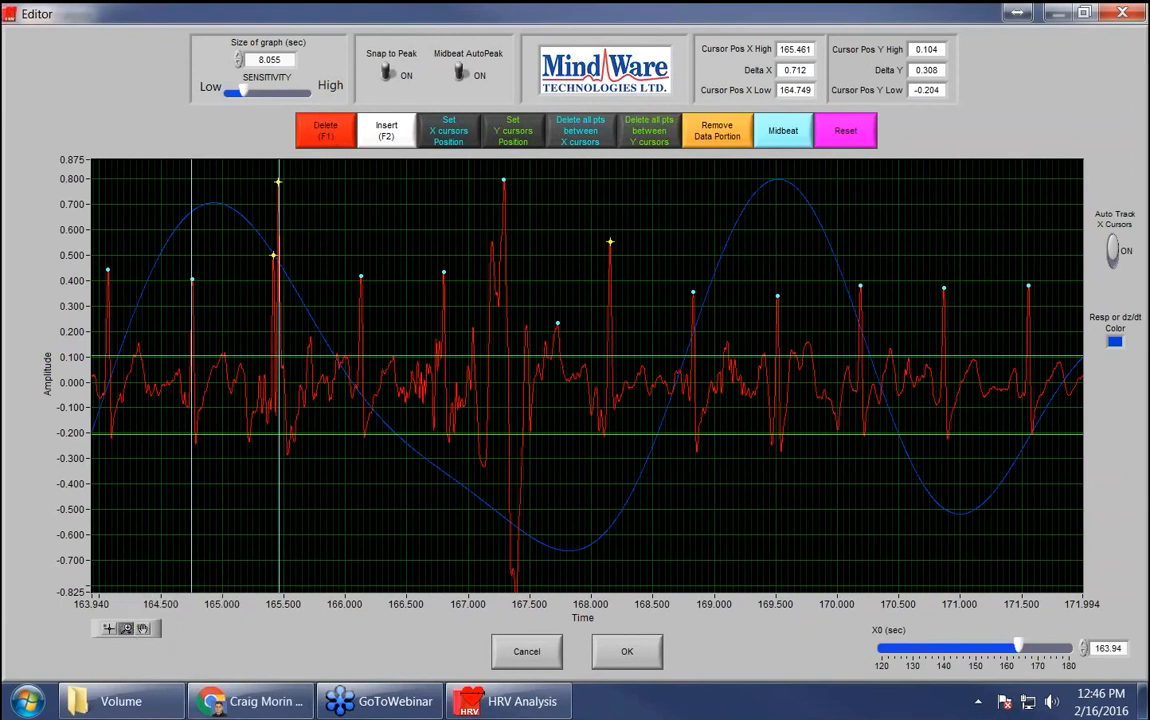
left_click_drag(195, 383, 332, 395)
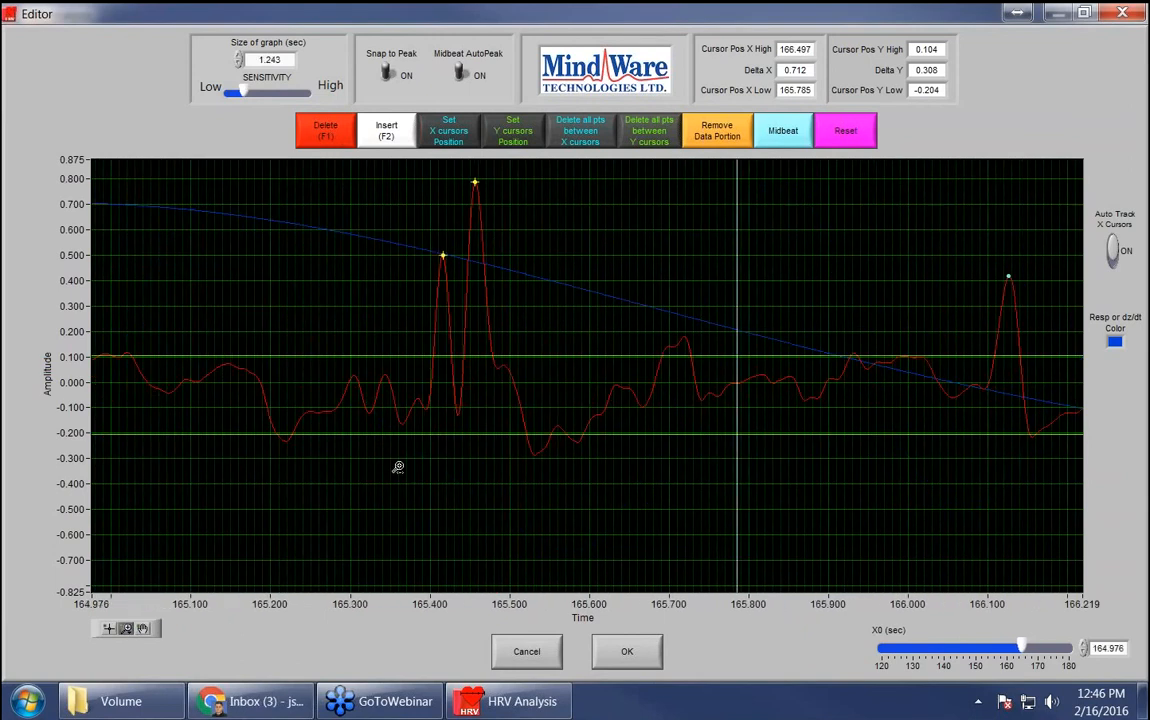
left_click(350, 134)
left_click(446, 253)
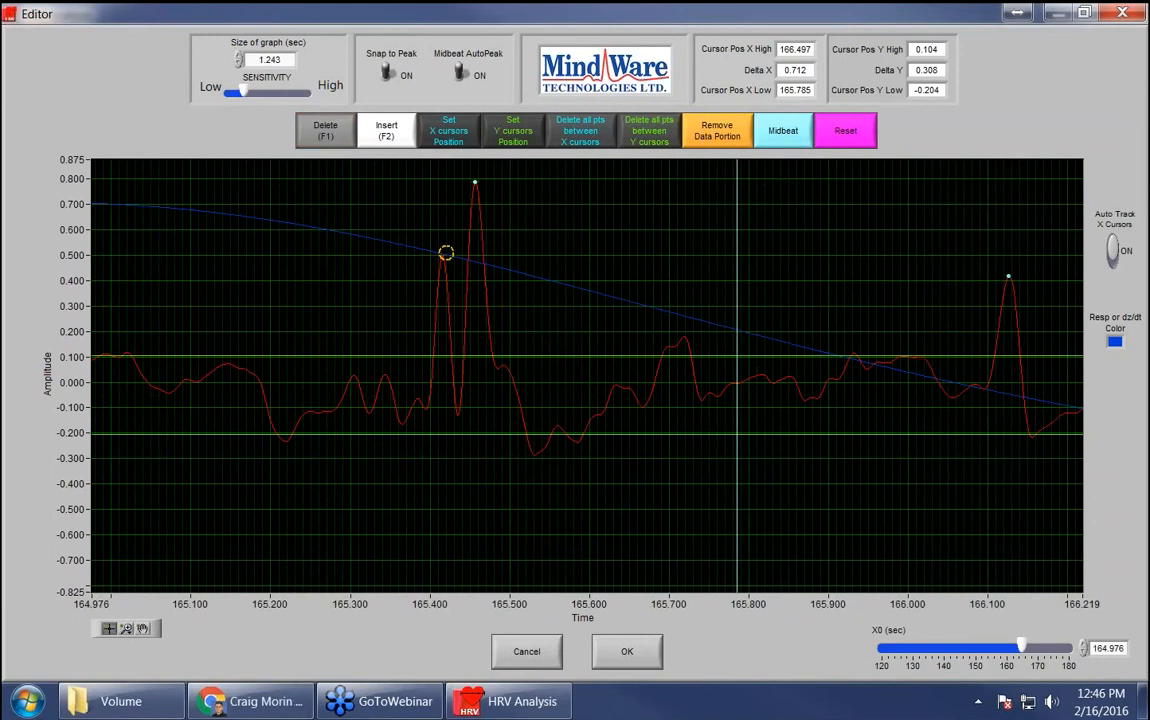
Step: Delete the two artifact R peaks near 167.3 s and 167.7 s
left_click(129, 630)
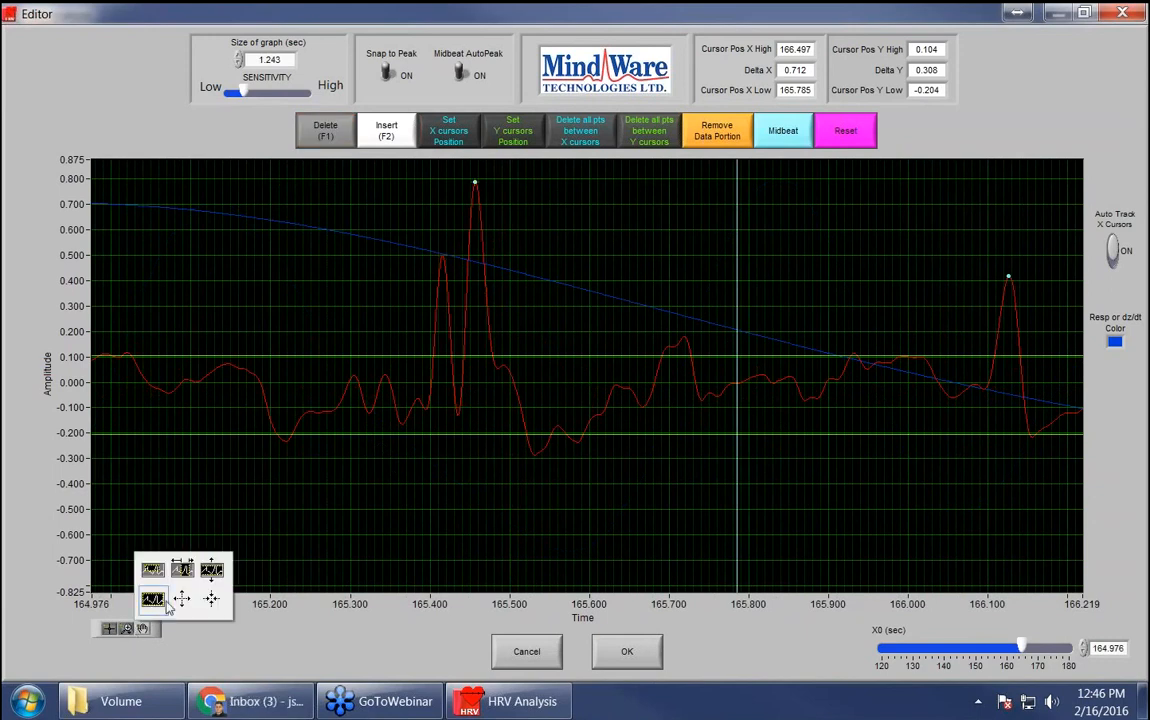
left_click(151, 600)
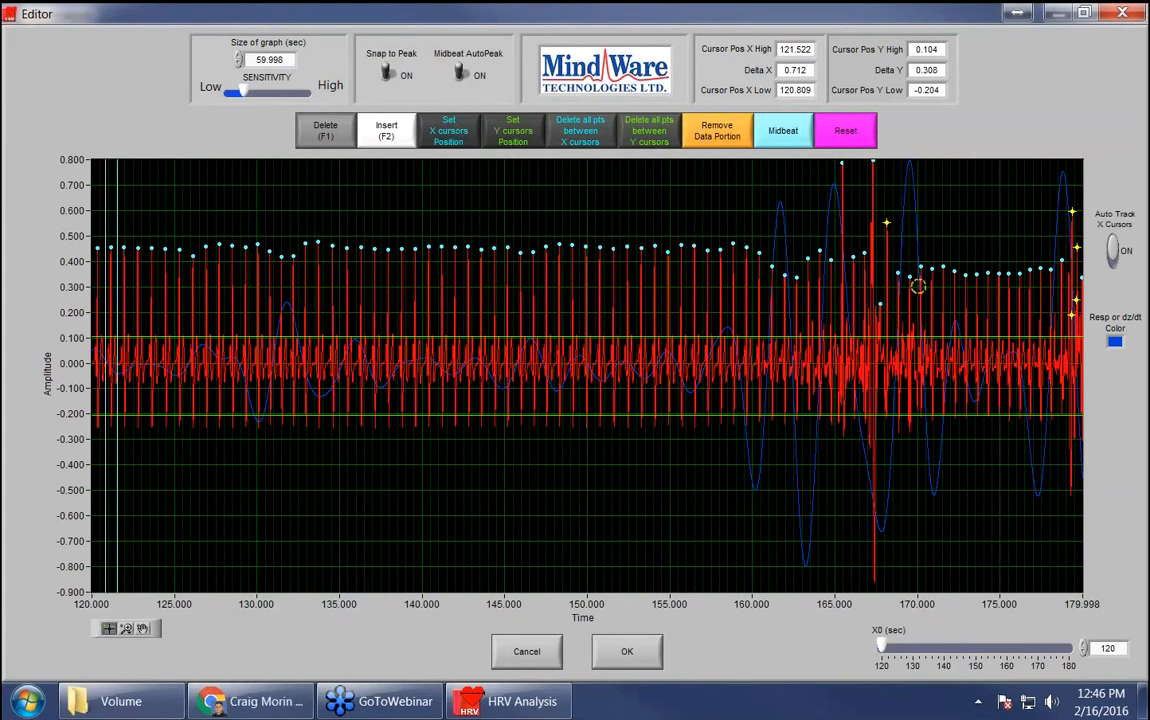
left_click(129, 633)
left_click(182, 572)
left_click_drag(814, 386, 963, 398)
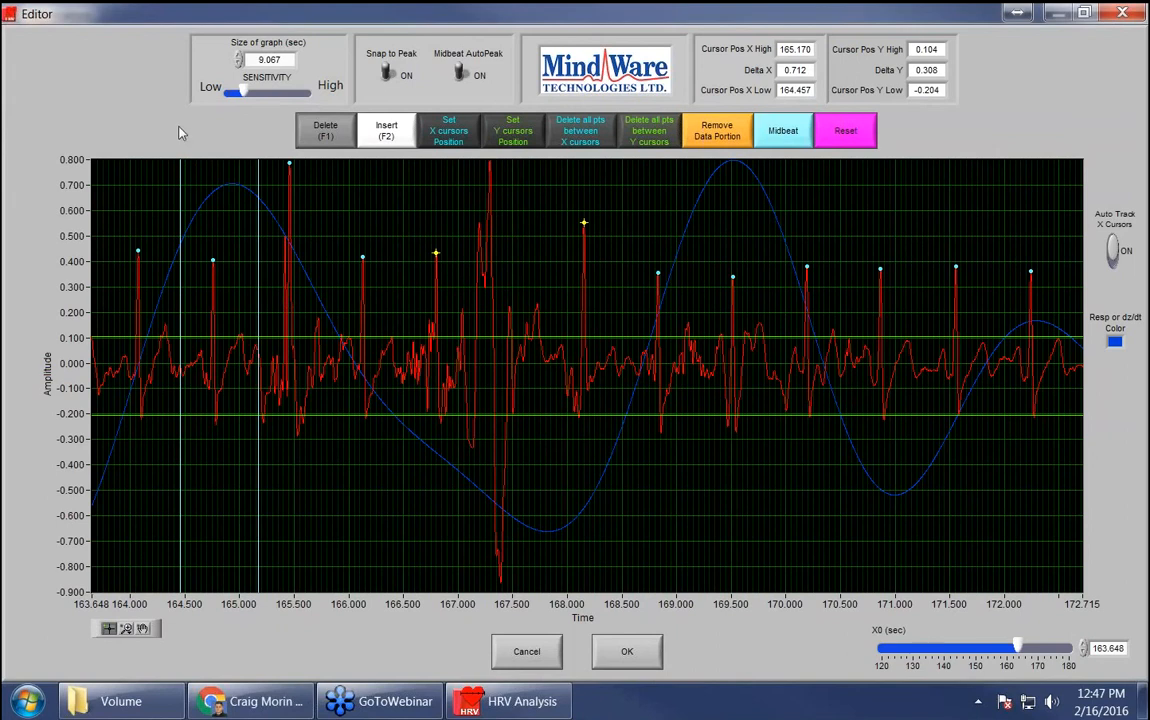
key("F1")
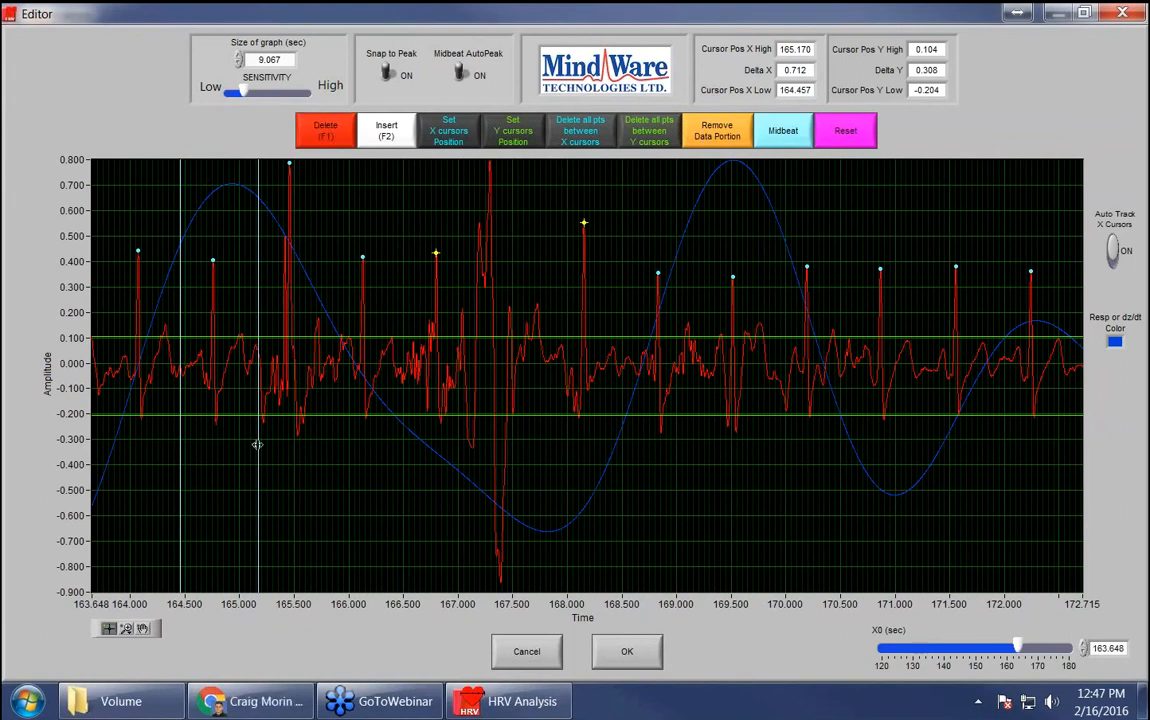
Step: Set the X cursors at about 166.76 s and 168.20 s and insert a midbeat between the R peaks they enclose
left_click_drag(257, 444, 590, 444)
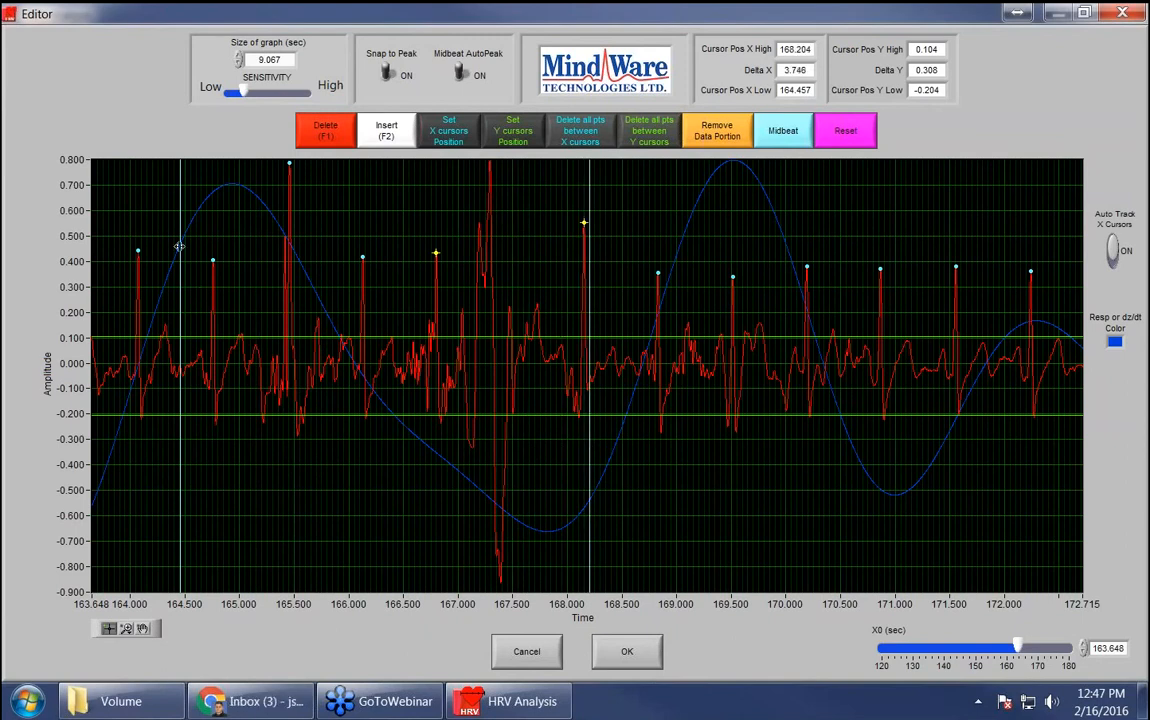
left_click_drag(179, 246, 434, 277)
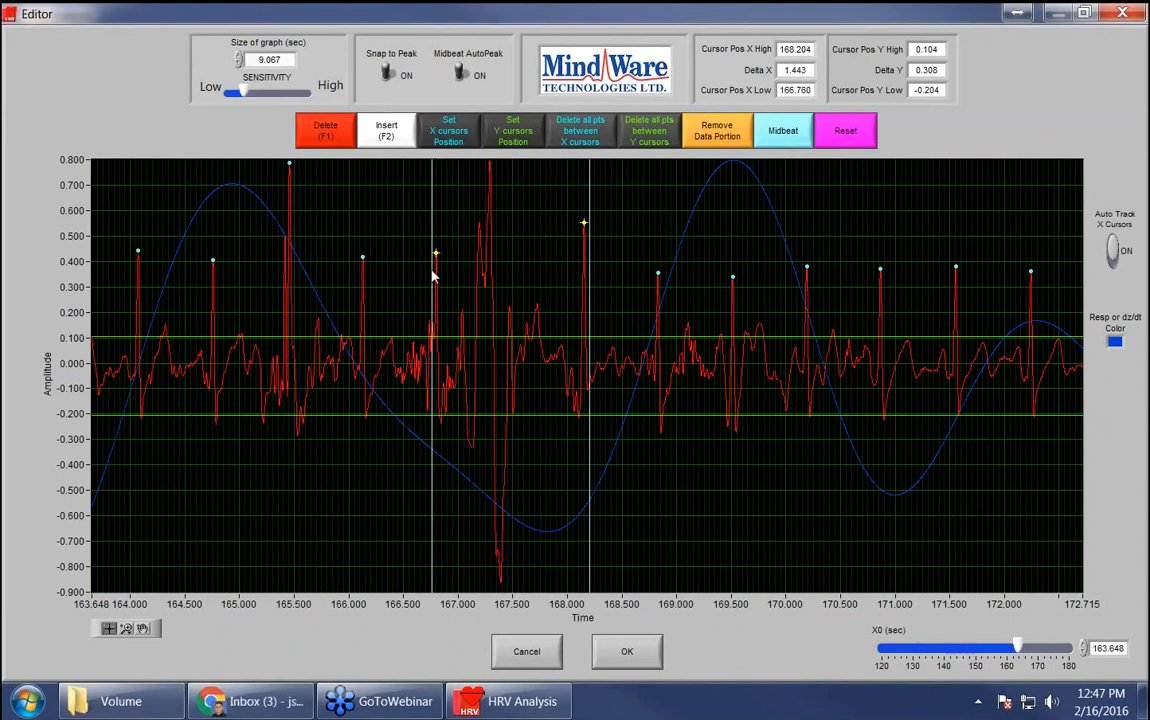
left_click(793, 138)
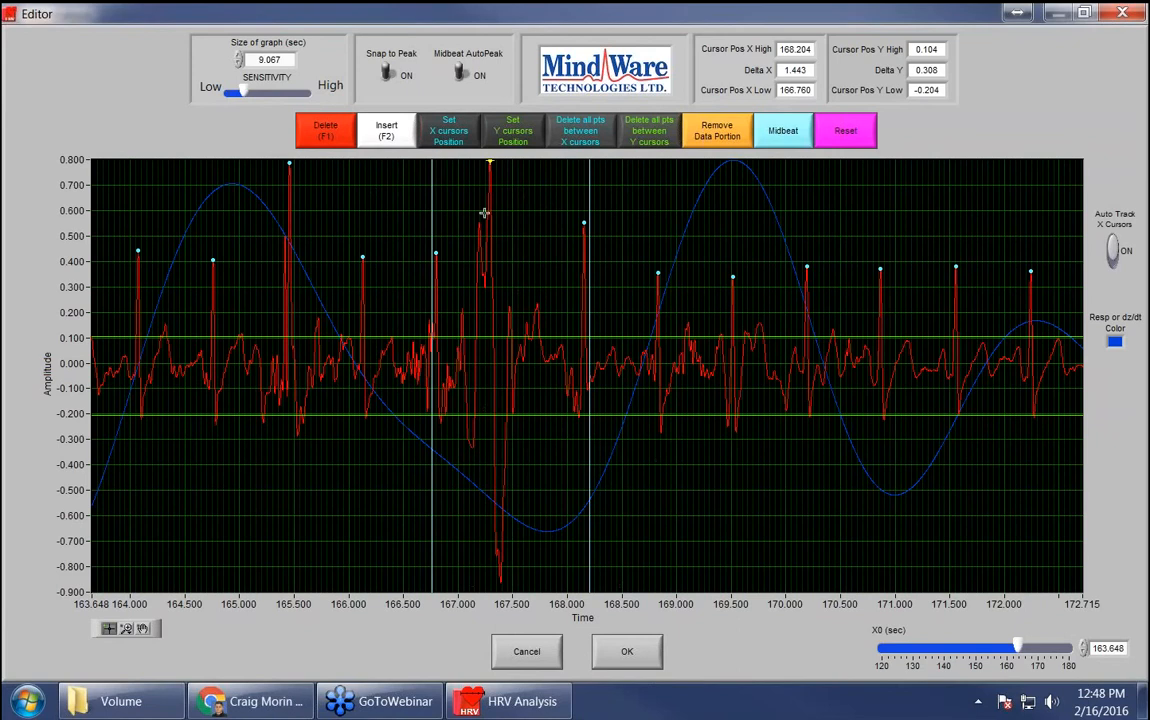
Step: Replace the midbeat near 167.3 s with an R peak inserted at about 167.5 s, and accept the edits
left_click(388, 131)
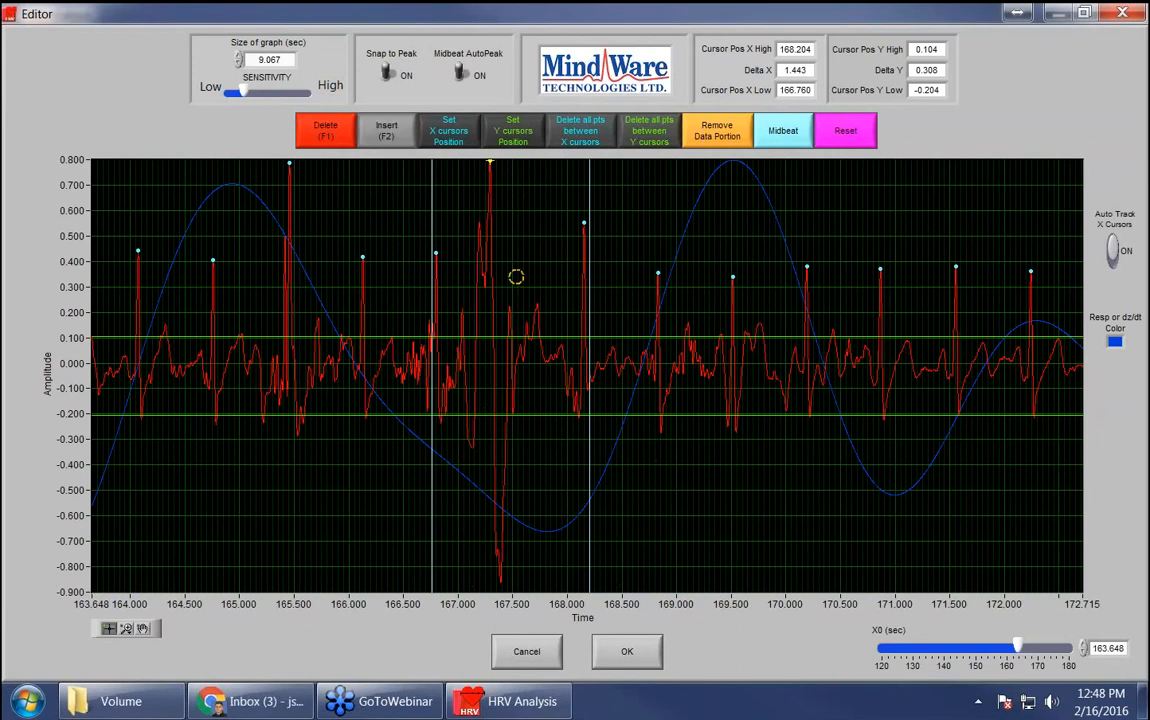
key("F2")
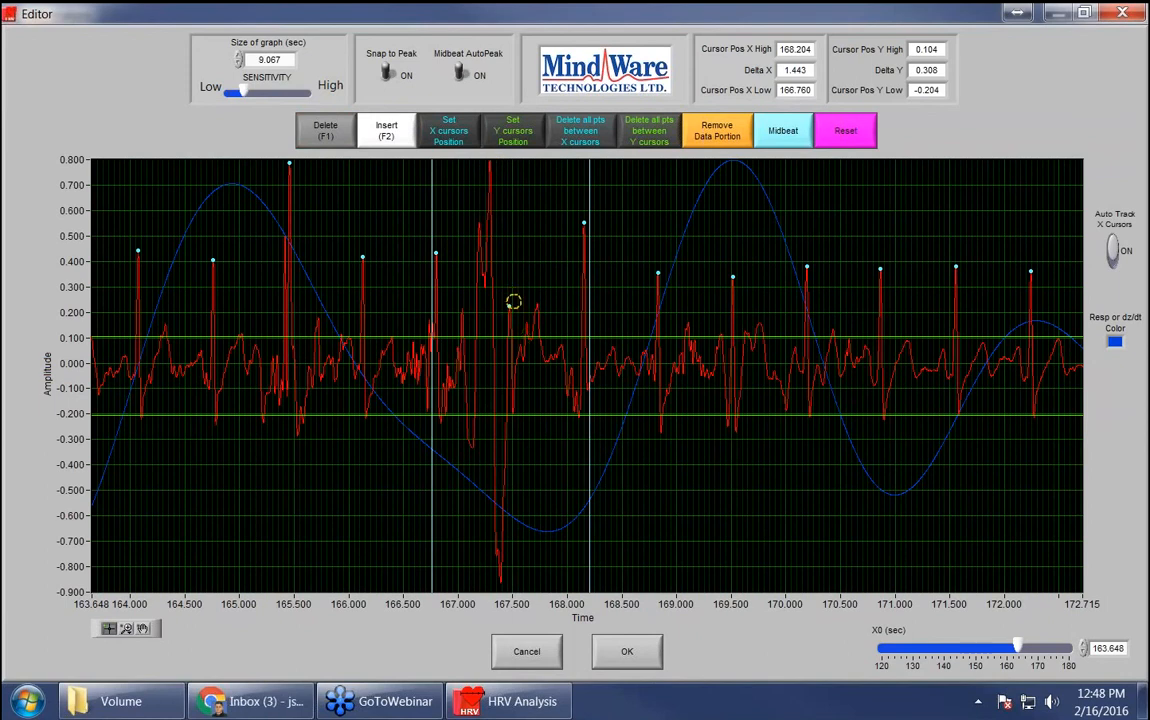
left_click(513, 302)
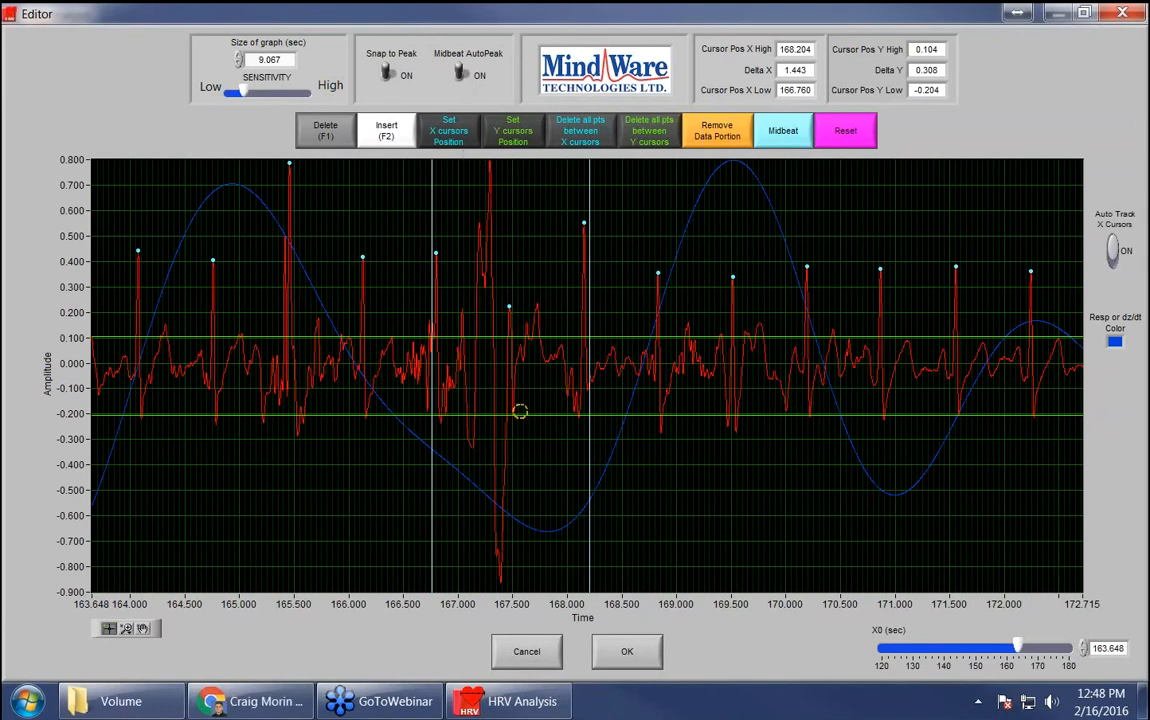
left_click(626, 654)
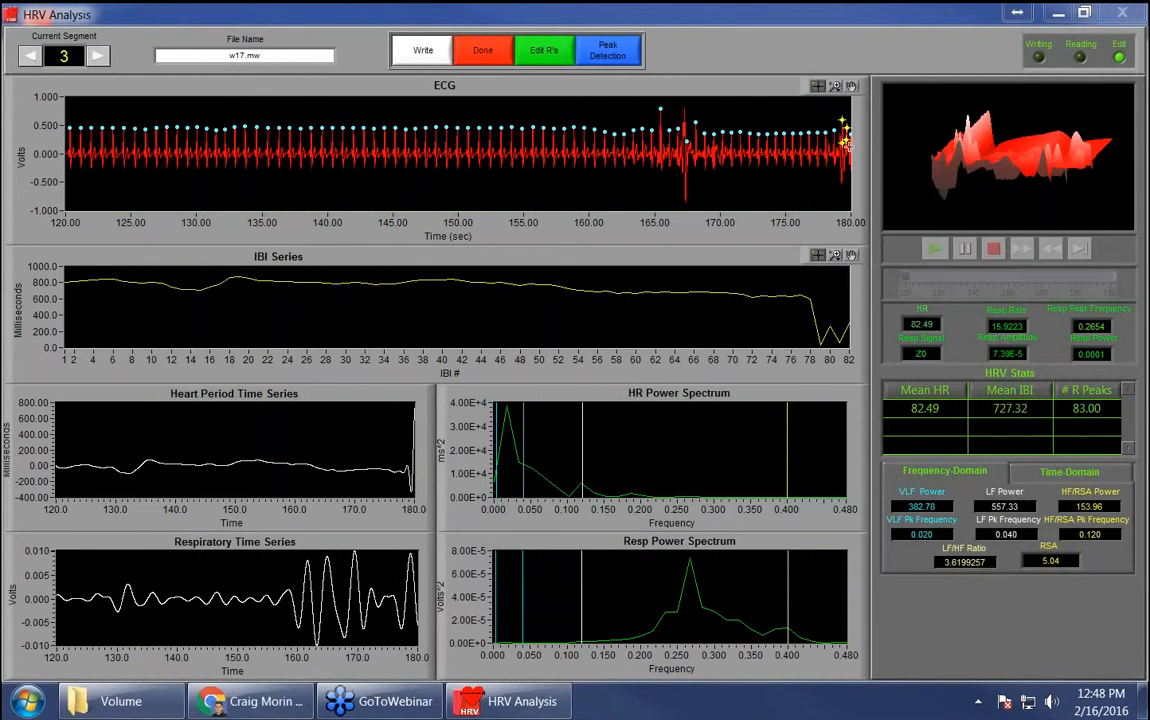
Step: Reopen the R peaks of segment 3 for editing and examine the artifact peaks between about 179.3 s and 179.7 s
left_click(546, 53)
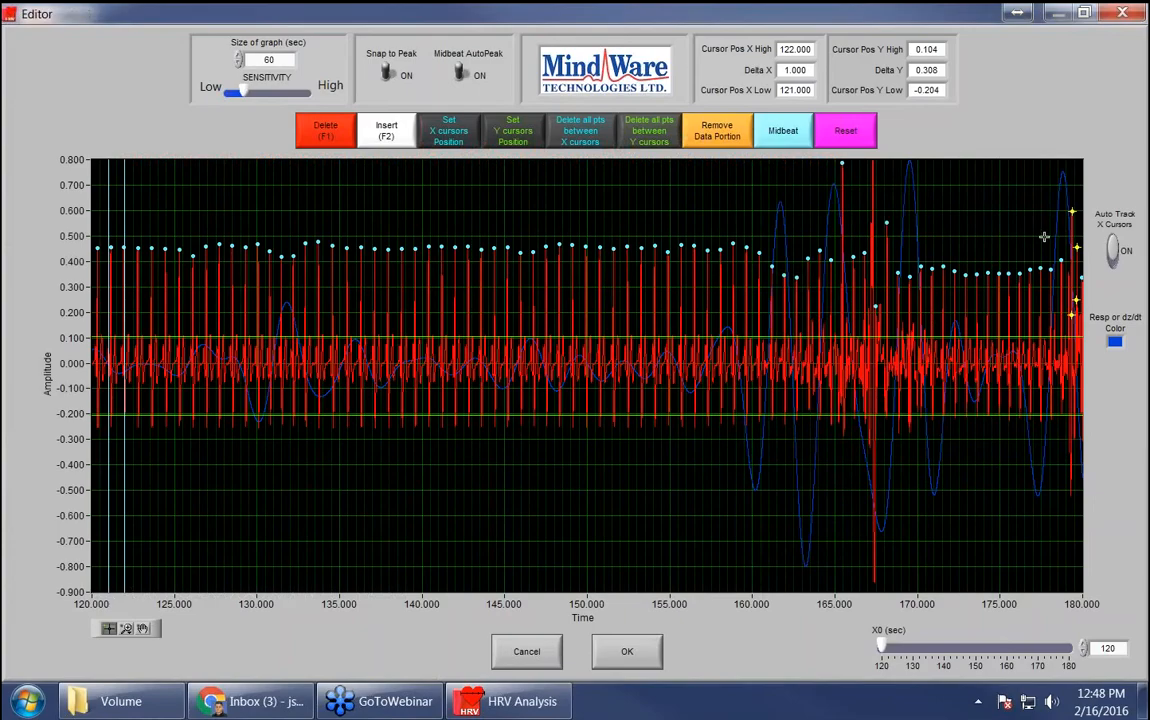
left_click(122, 629)
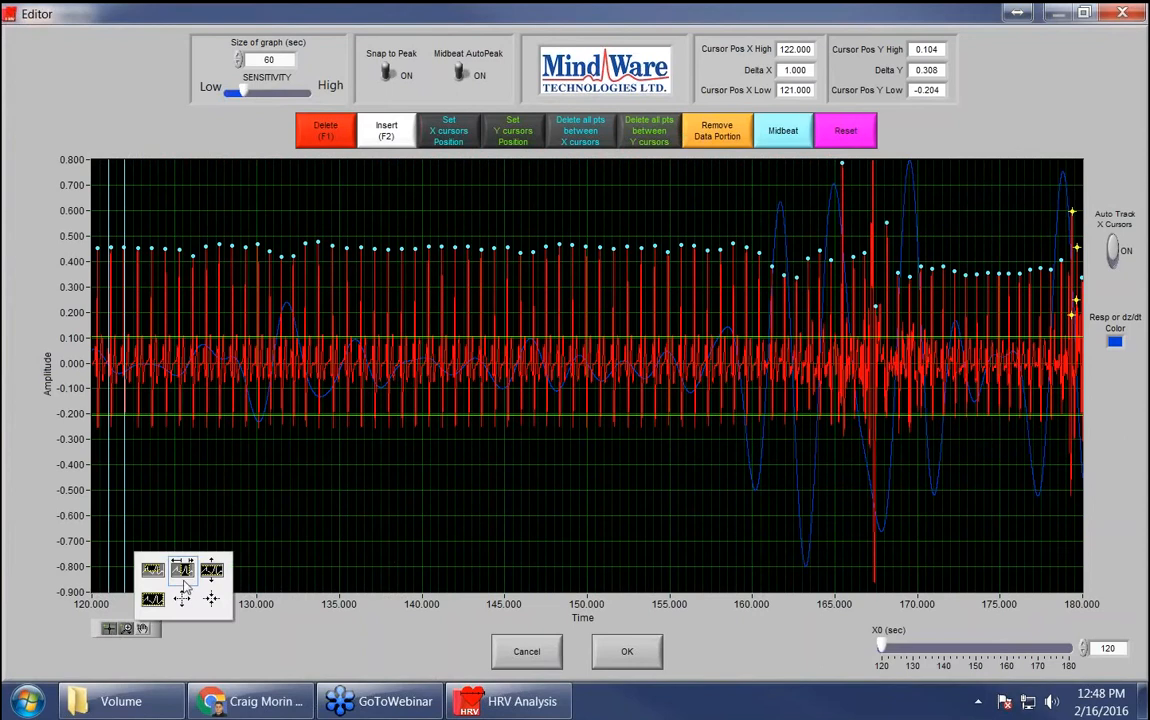
left_click(170, 588)
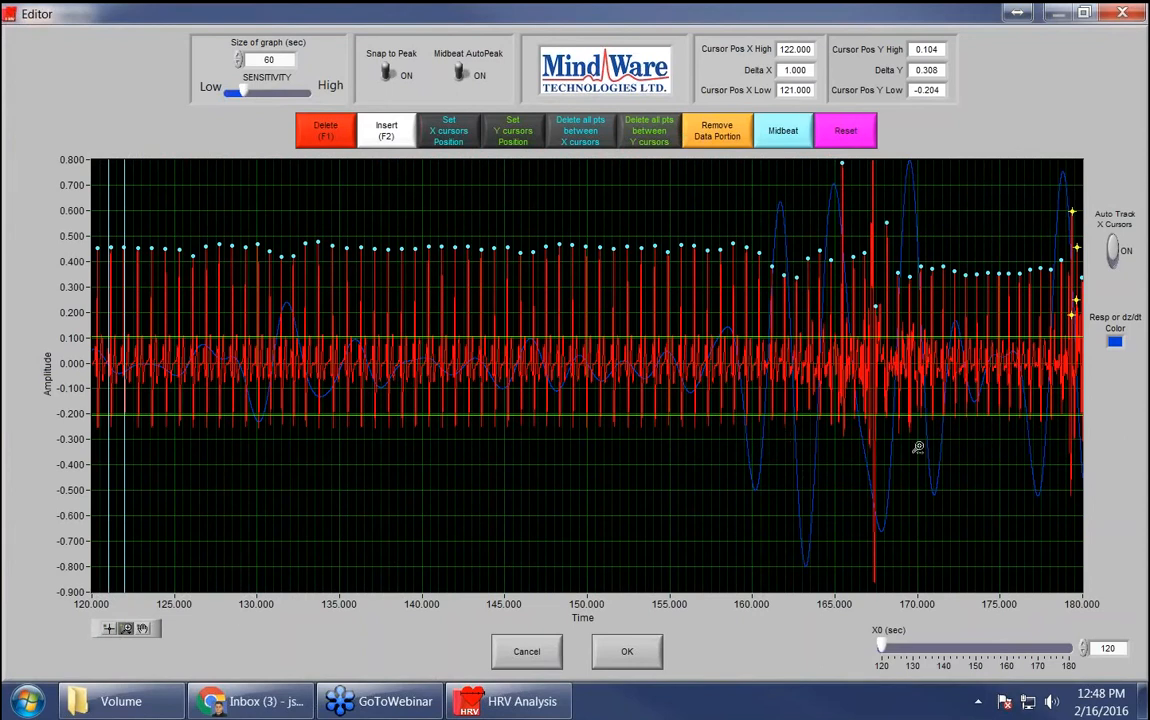
left_click_drag(1044, 437, 1088, 446)
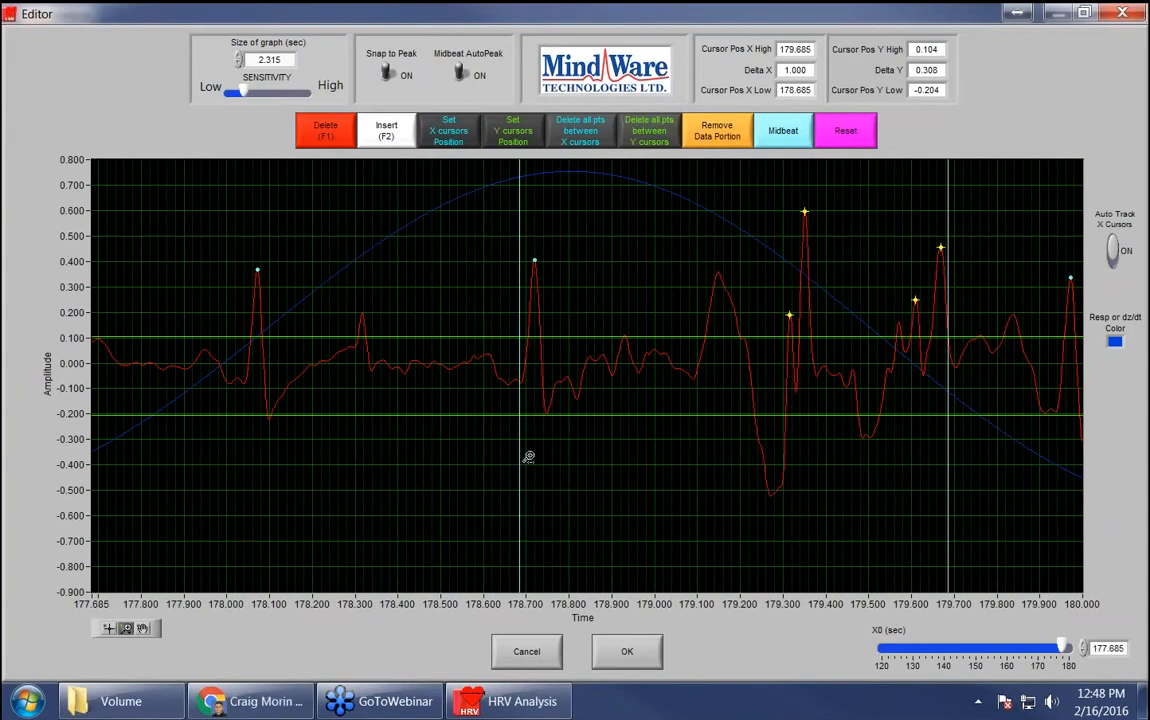
left_click(339, 133)
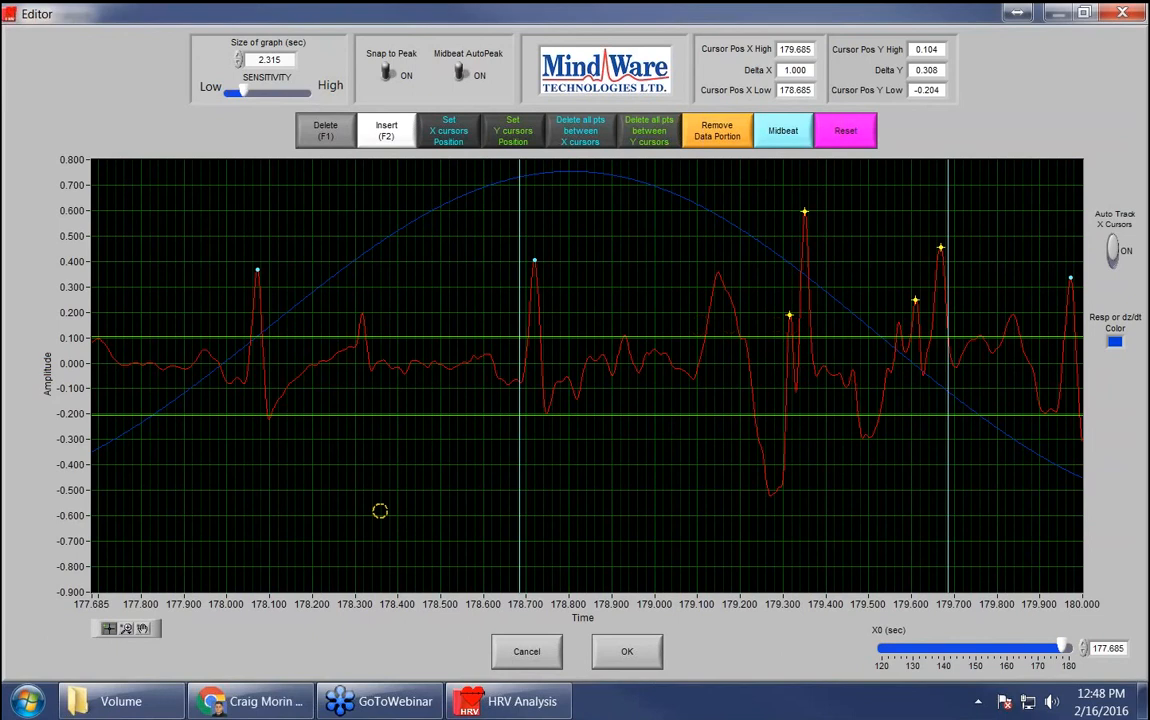
left_click(126, 628)
left_click(154, 596)
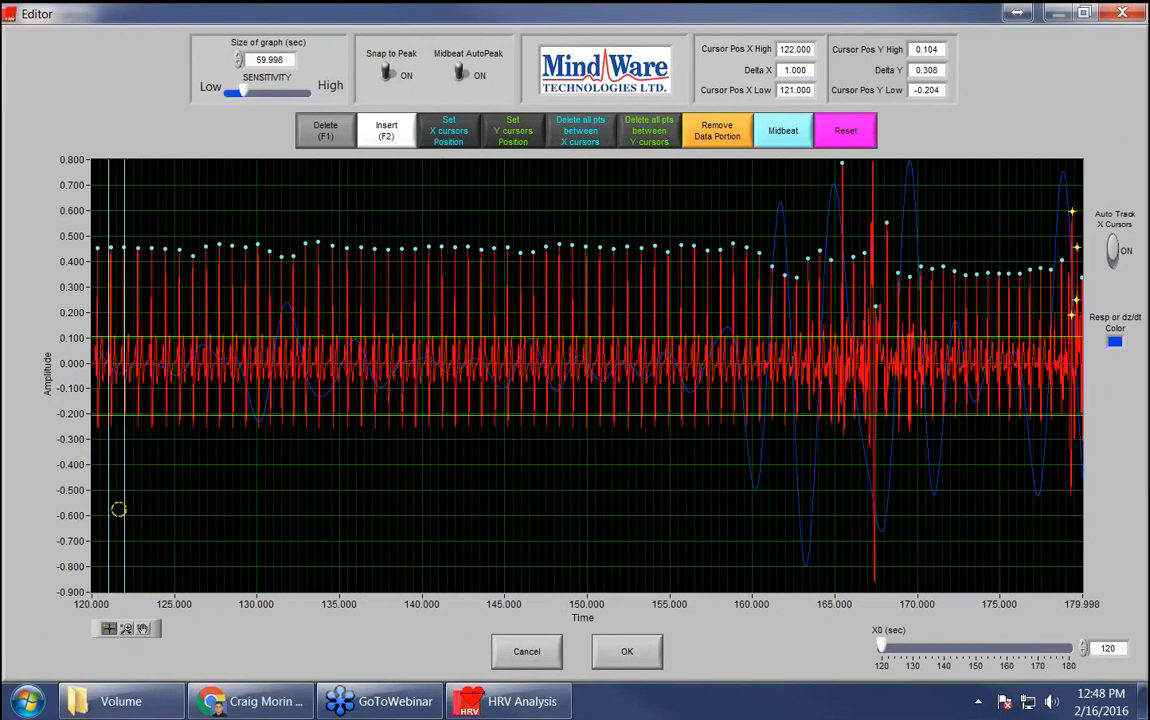
left_click(348, 122)
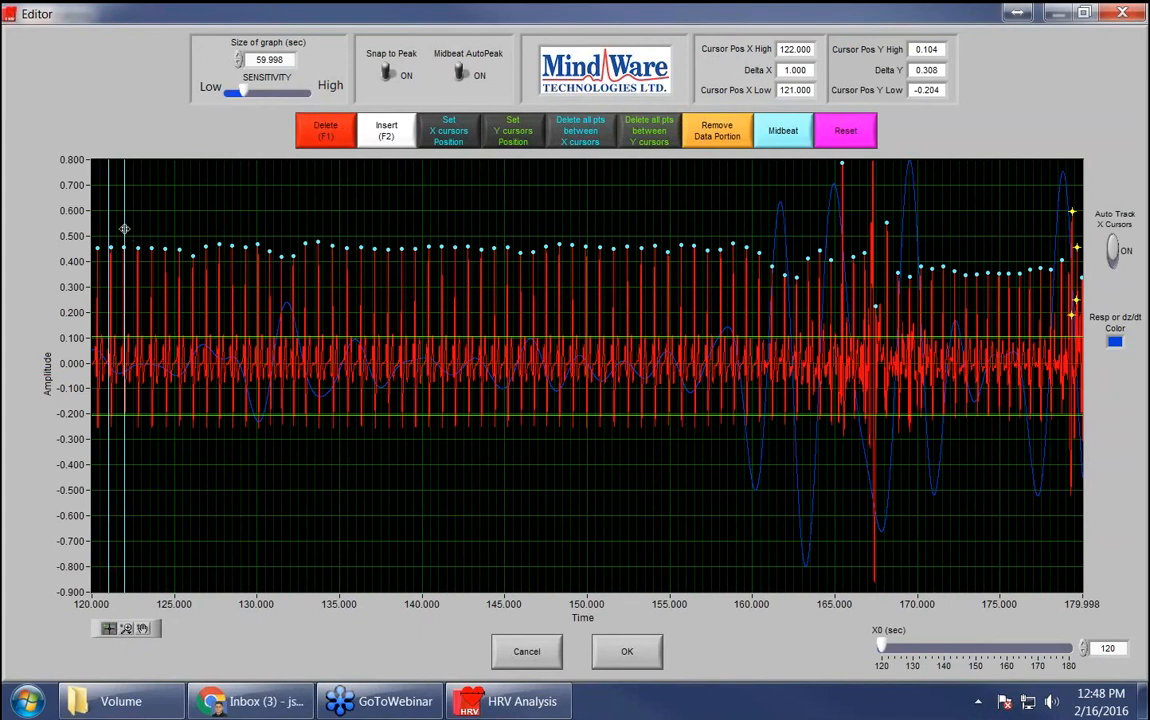
Step: Place the two X cursors on the consecutive normal R peaks near 177.43 s and 178.08 s, about 0.65 s apart
left_click_drag(124, 229, 201, 300)
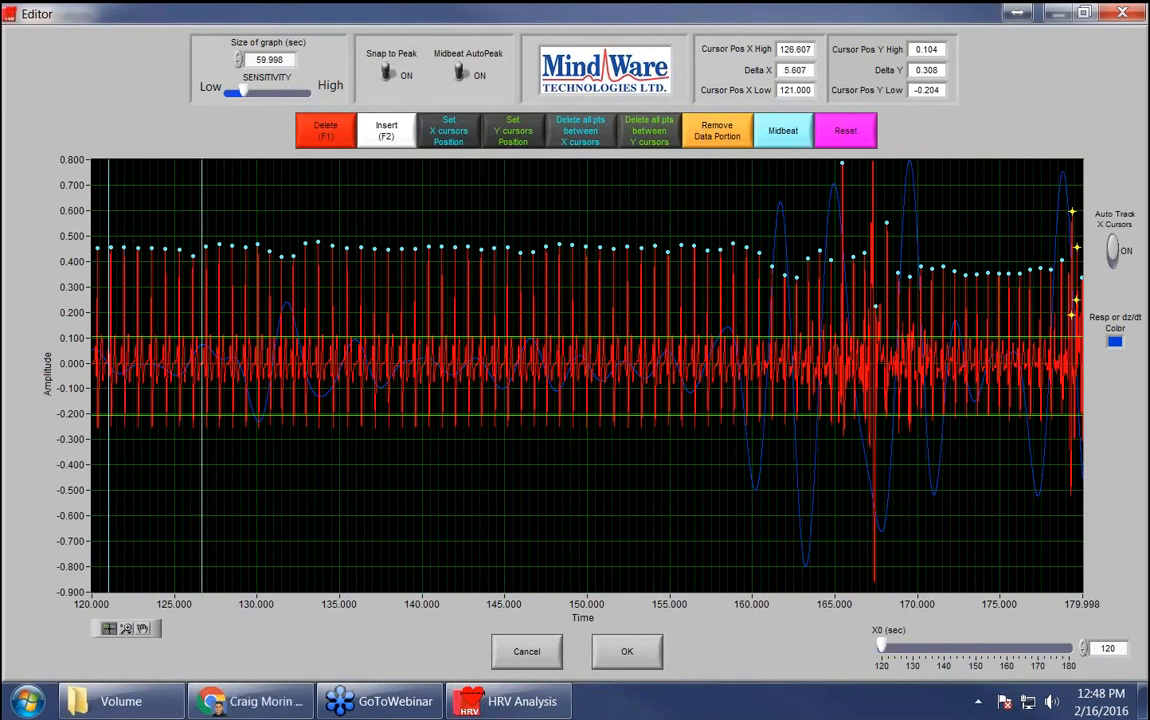
left_click(126, 628)
left_click(174, 524)
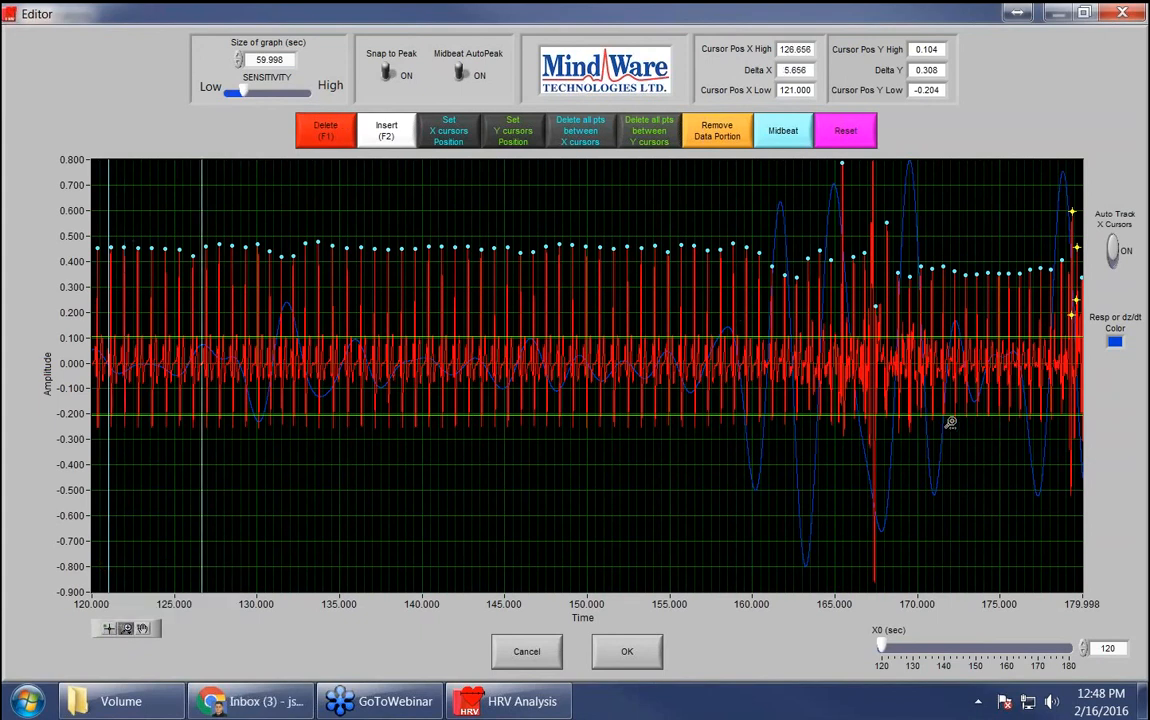
left_click_drag(951, 422, 1092, 426)
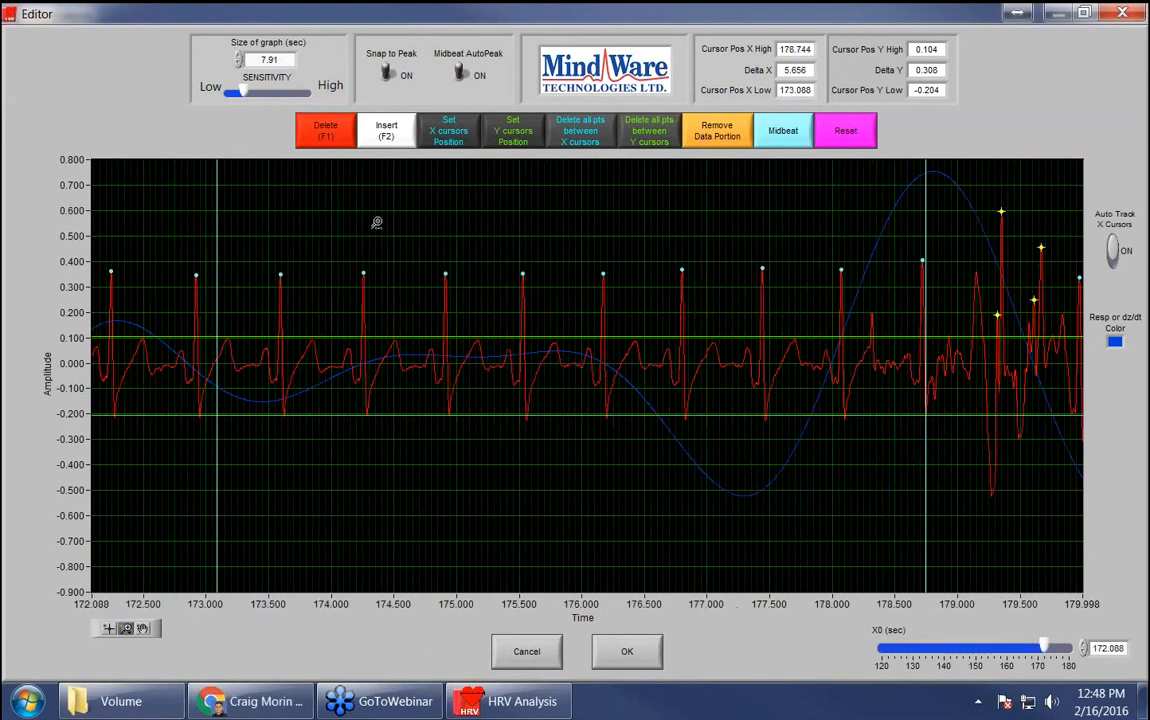
left_click(108, 628)
left_click_drag(928, 392, 845, 402)
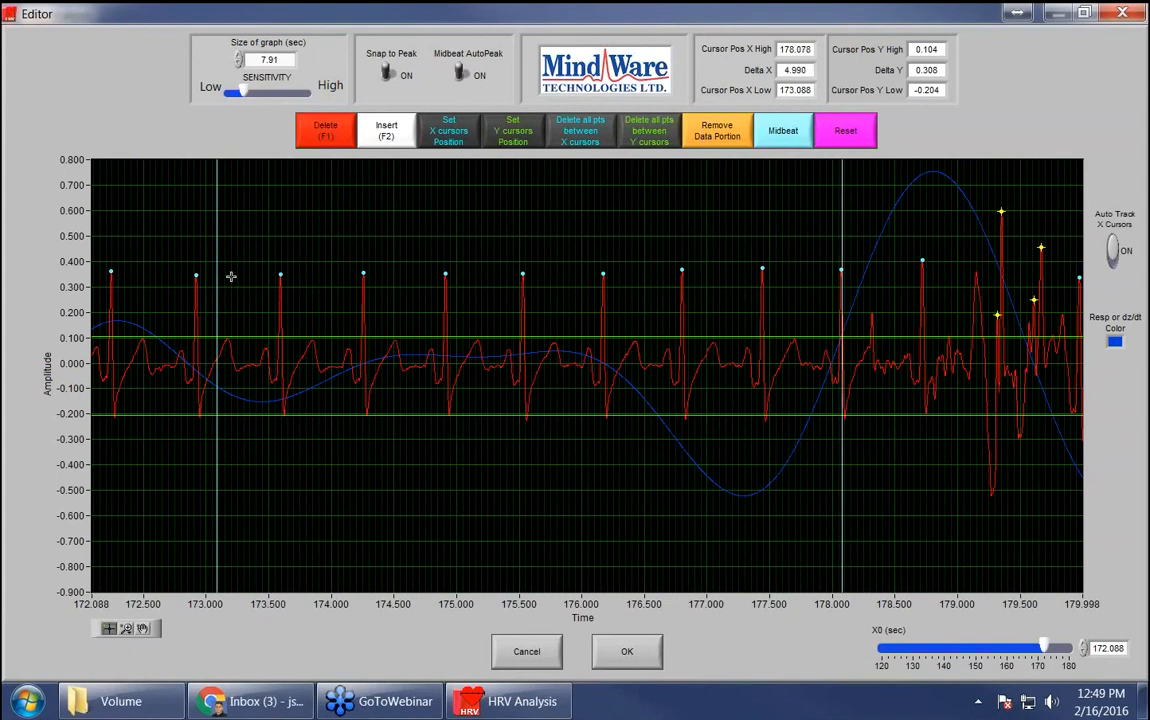
left_click_drag(230, 276, 762, 362)
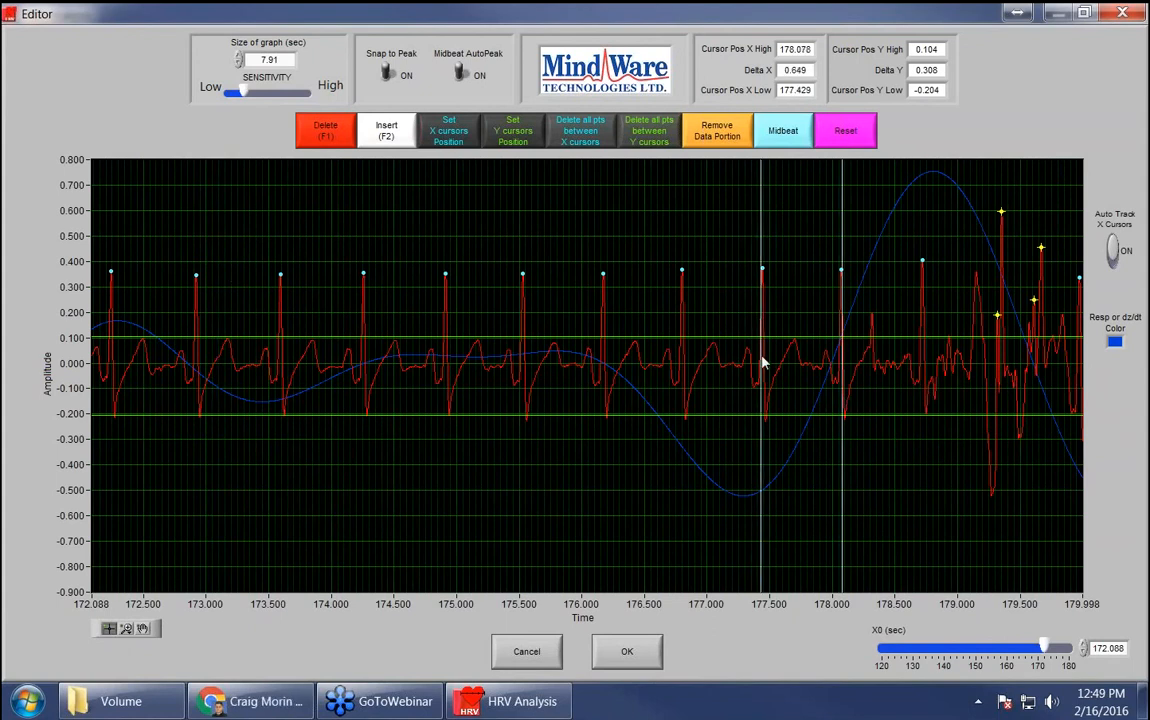
Step: Line up the cursor interval with the R peak near 178.7 s and delete the small artifact peak near 179.32 s
left_click(143, 629)
left_click_drag(942, 360, 783, 363)
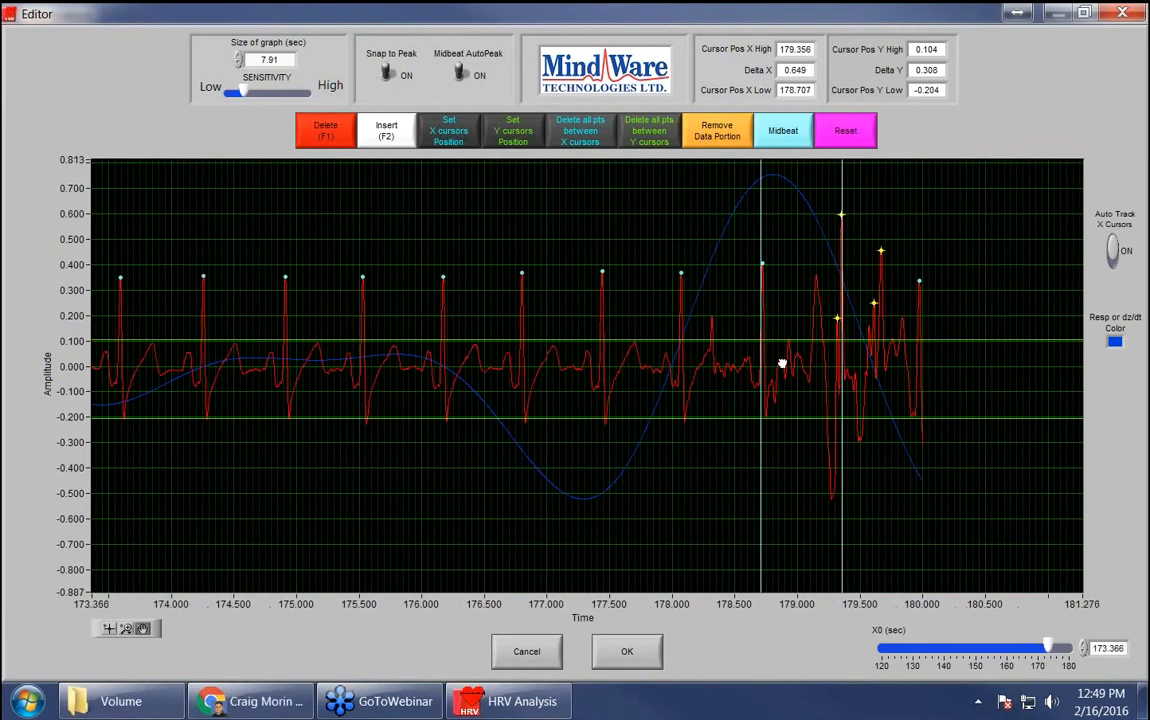
left_click(323, 129)
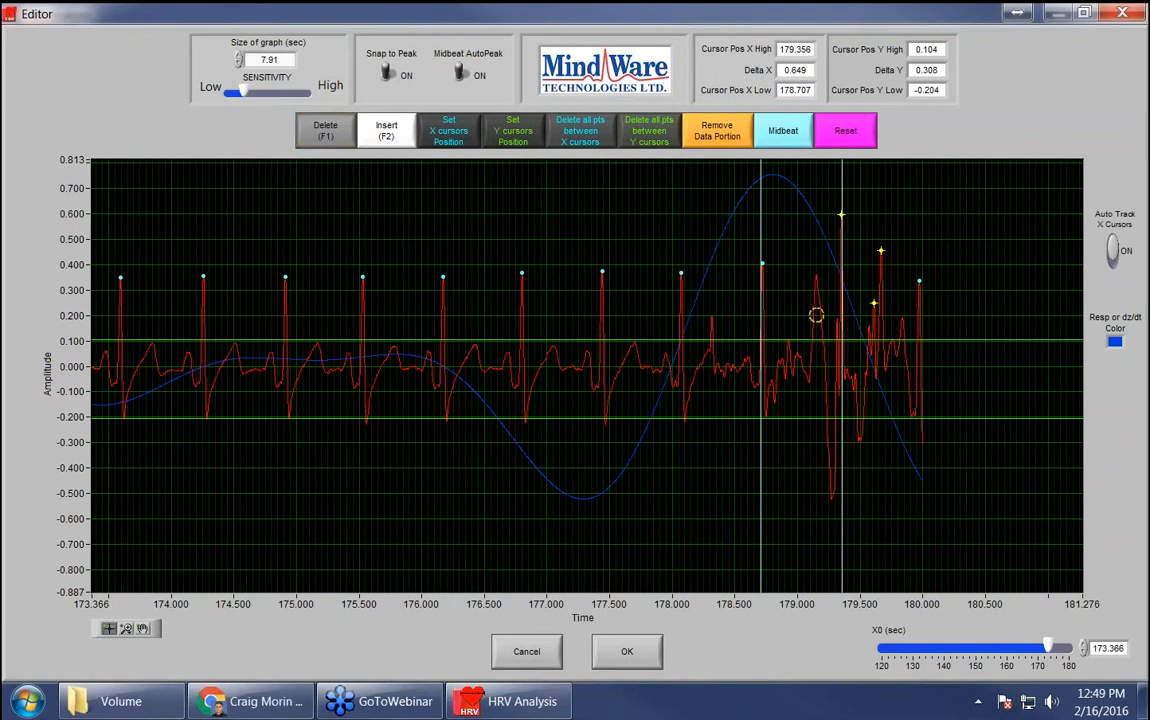
left_click(328, 140)
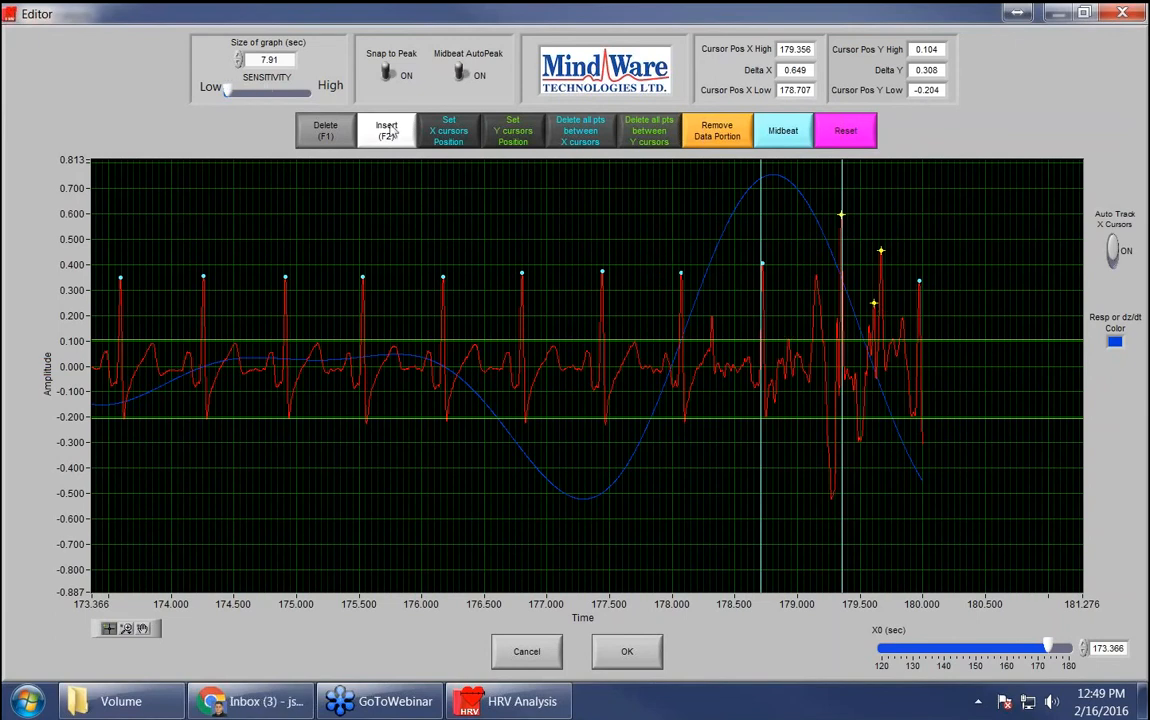
Step: Turn off Snap to Peak and Midbeat AutoPeak, and insert several trial R peaks around 179.3 s
key("F1")
left_click(388, 72)
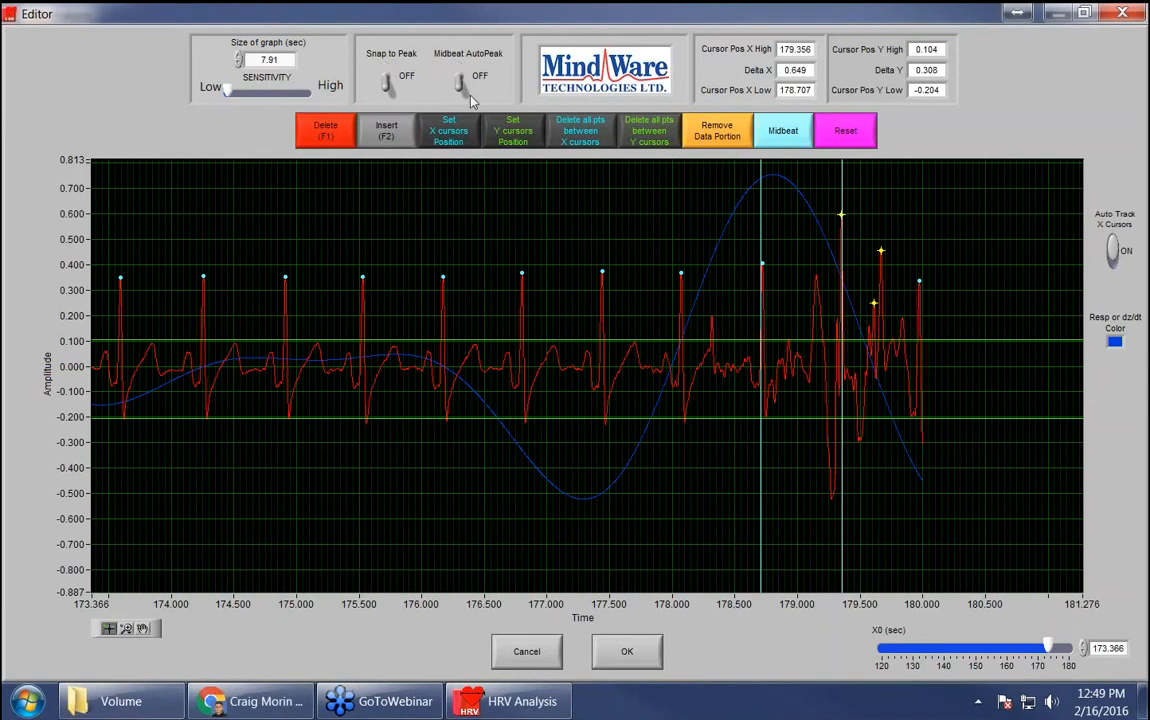
left_click(833, 328)
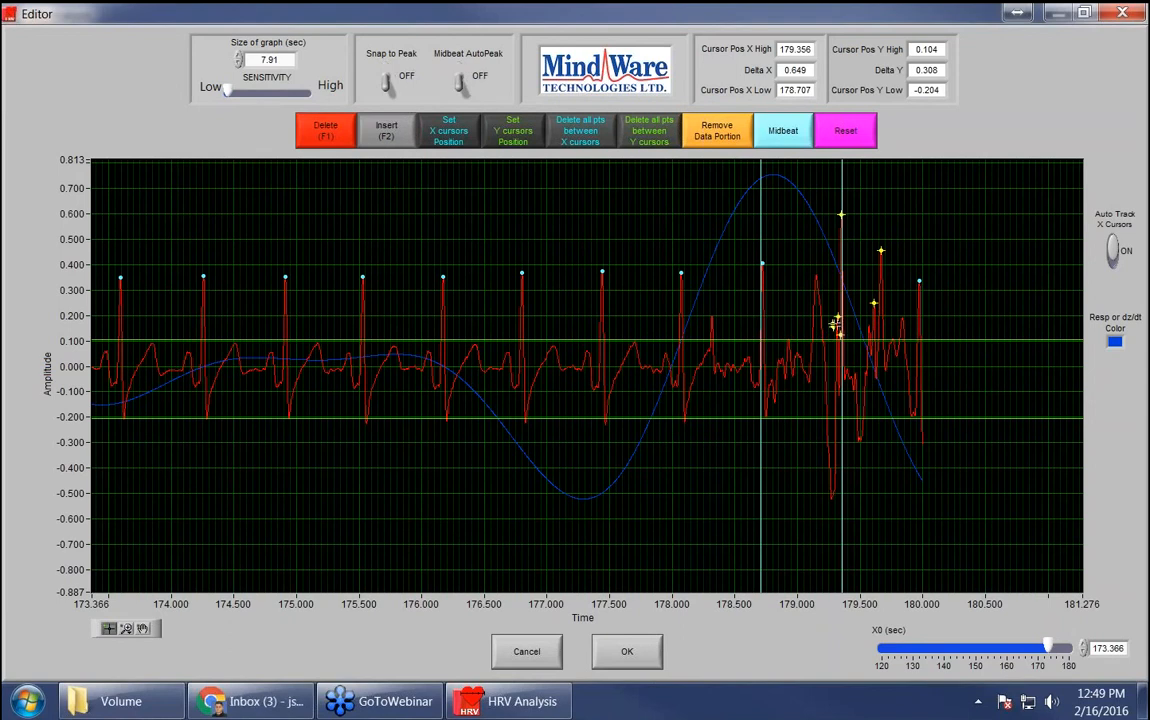
Step: Delete the trial R peaks around 179.3 s and raise the peak selection sensitivity slightly
key("F2")
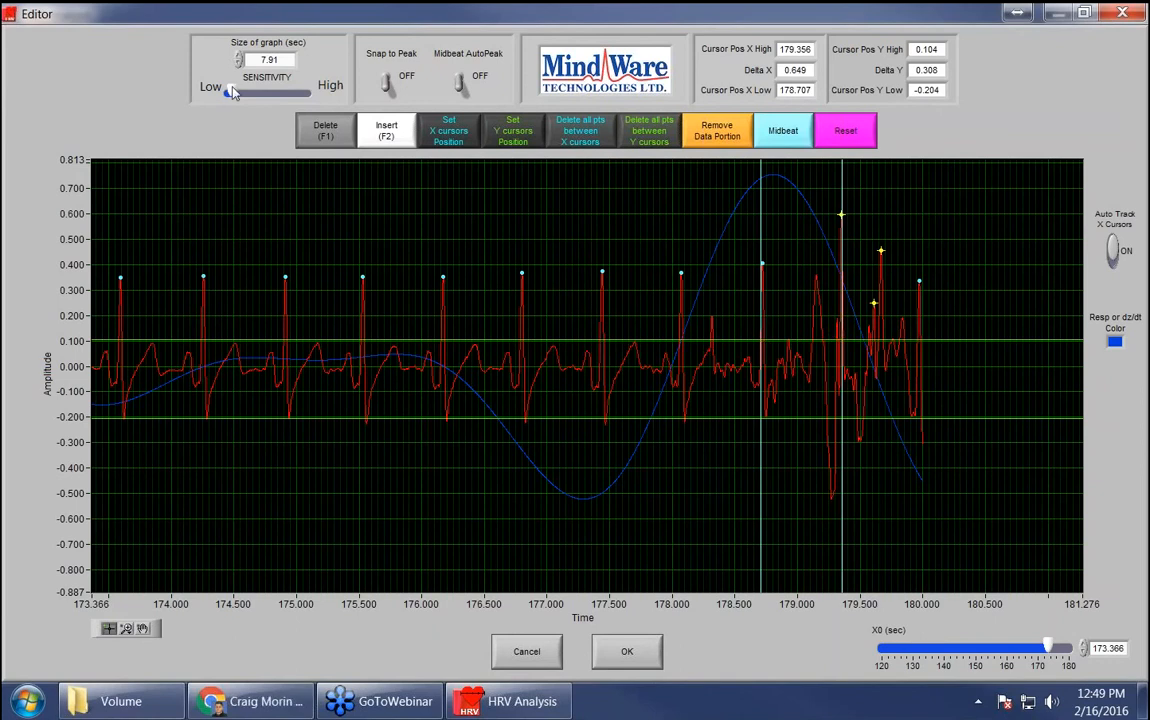
left_click_drag(232, 88, 244, 90)
left_click(340, 139)
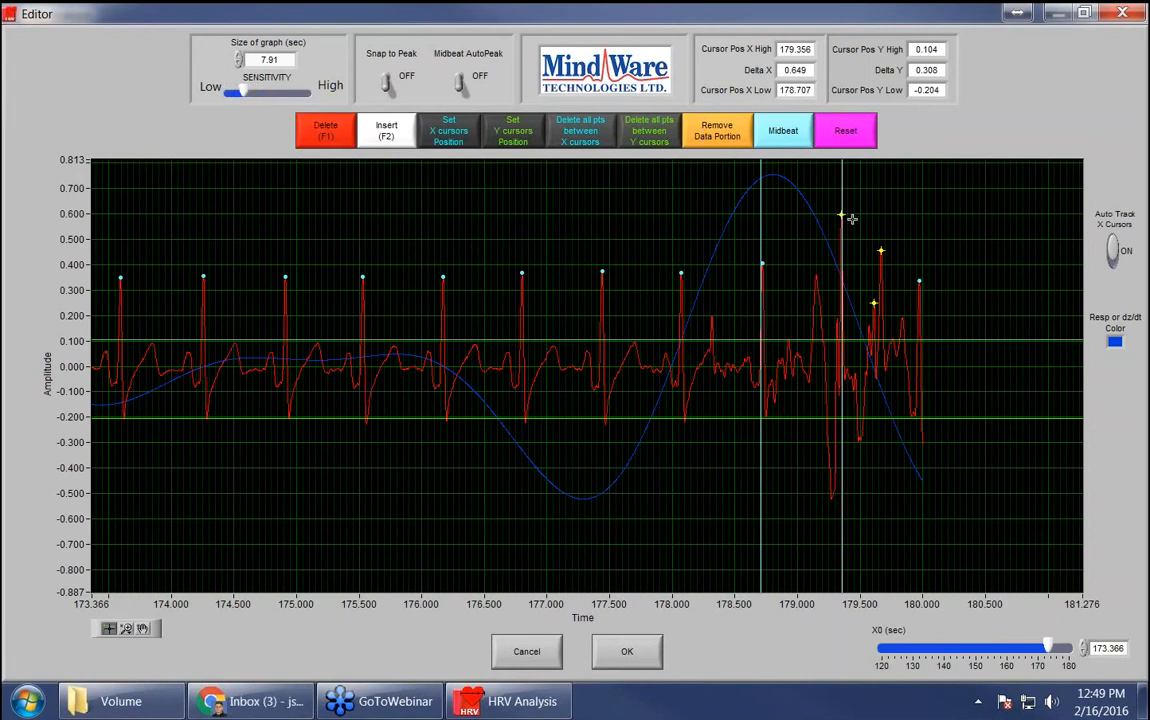
Step: Delete the two artifact R peaks near 179.6 and 179.7 s and accept the edits to segment 3
left_click(319, 138)
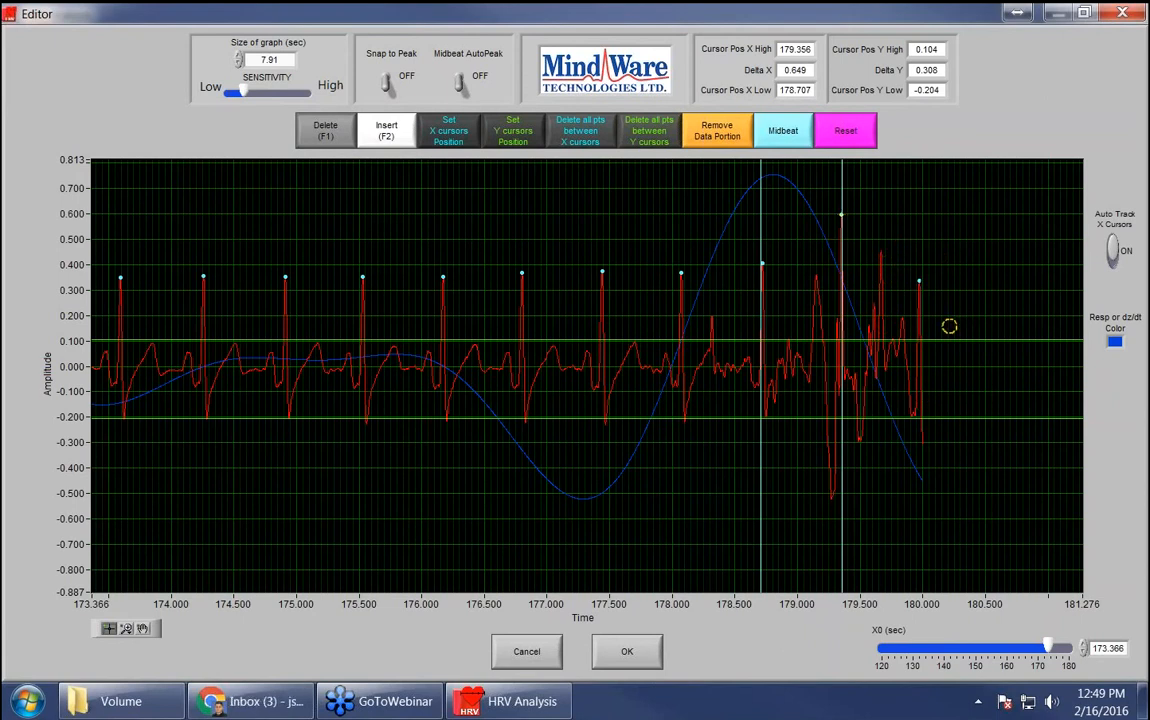
left_click(638, 657)
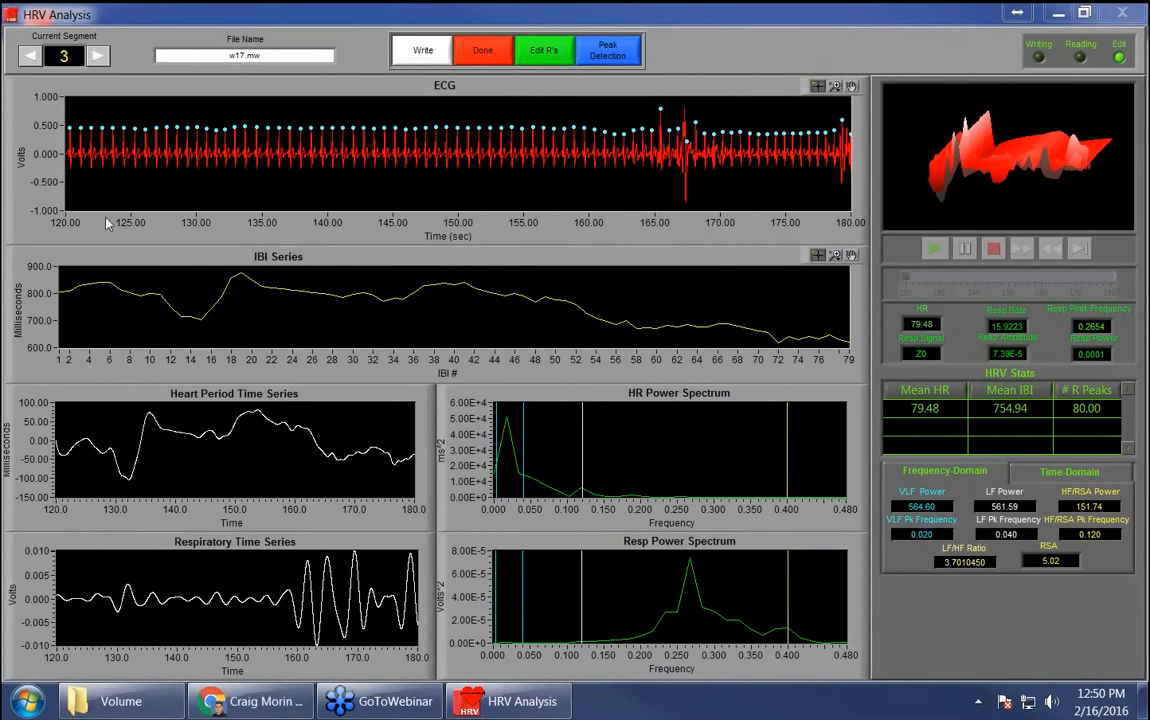
Step: Advance to segment 6 and open its R peaks for editing
left_click(97, 56)
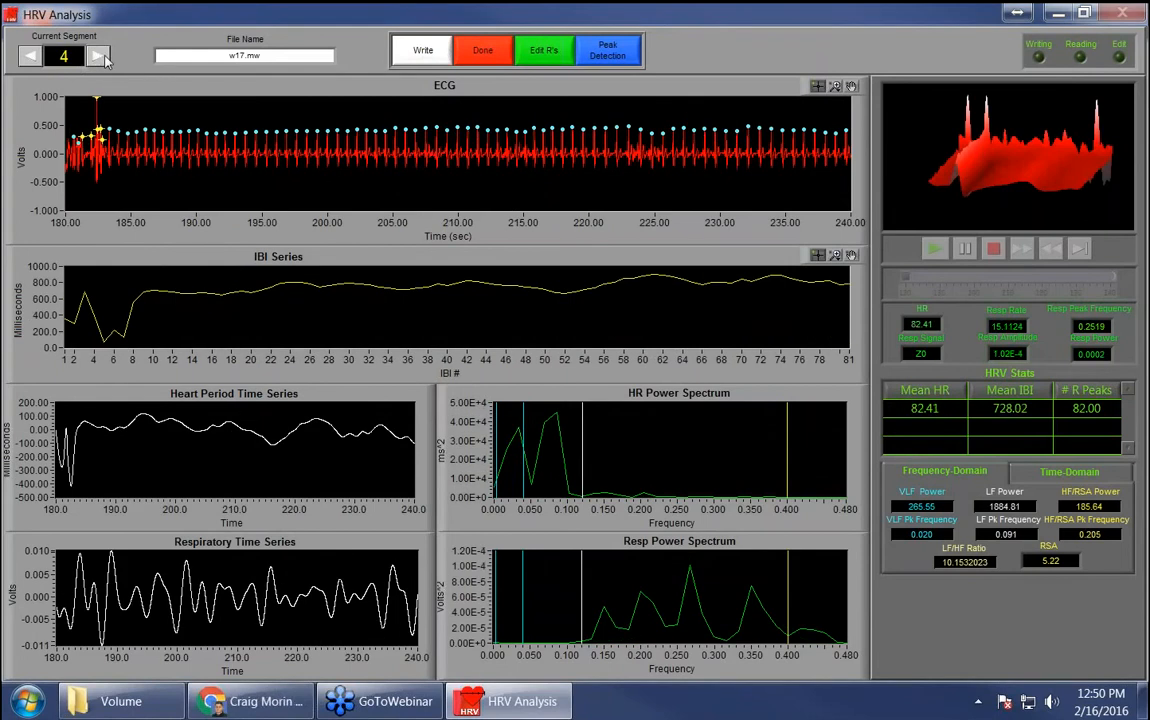
left_click(100, 57)
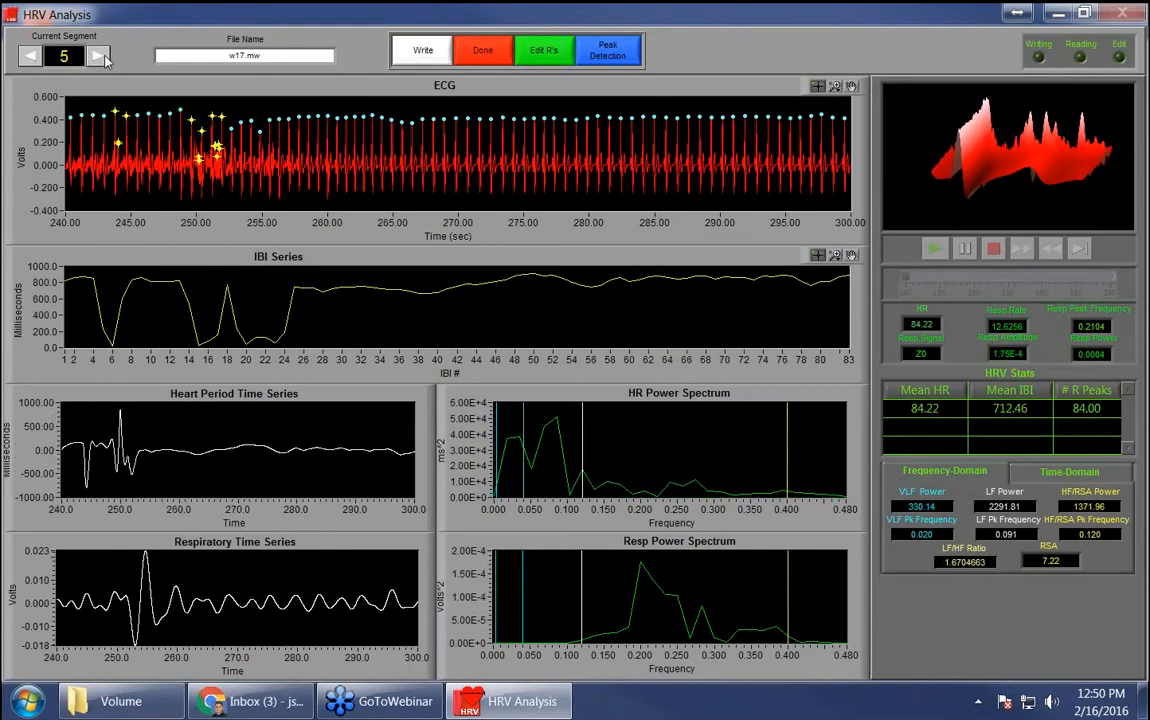
left_click(100, 57)
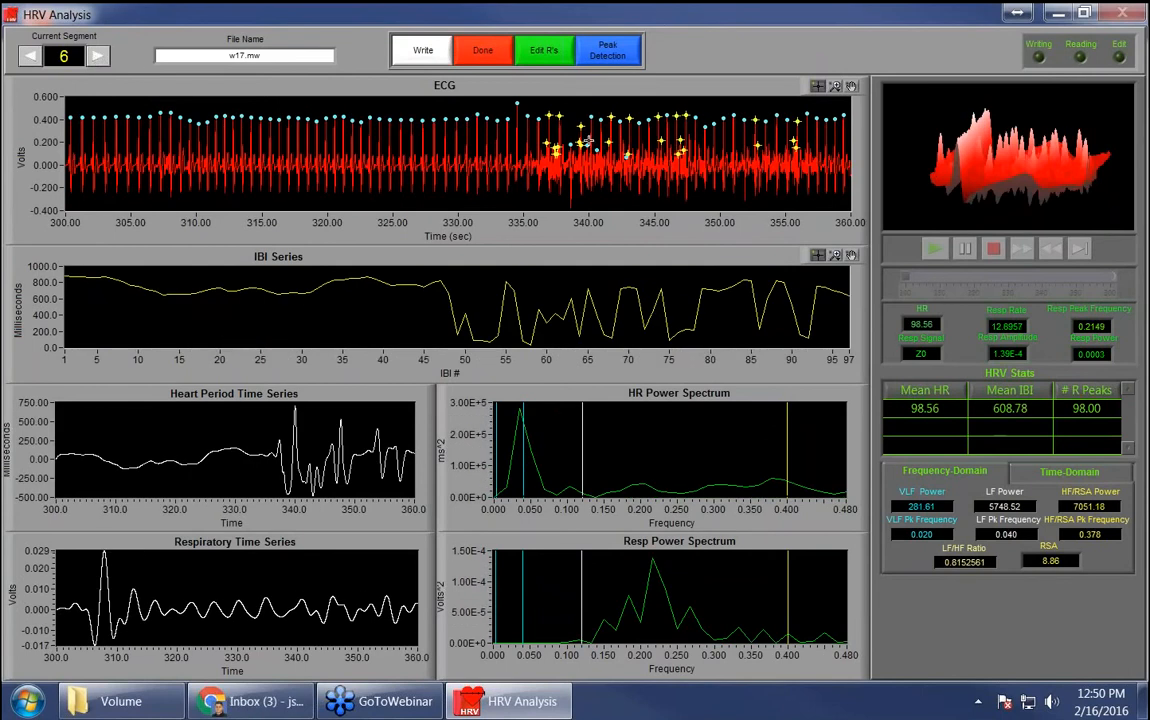
left_click(544, 50)
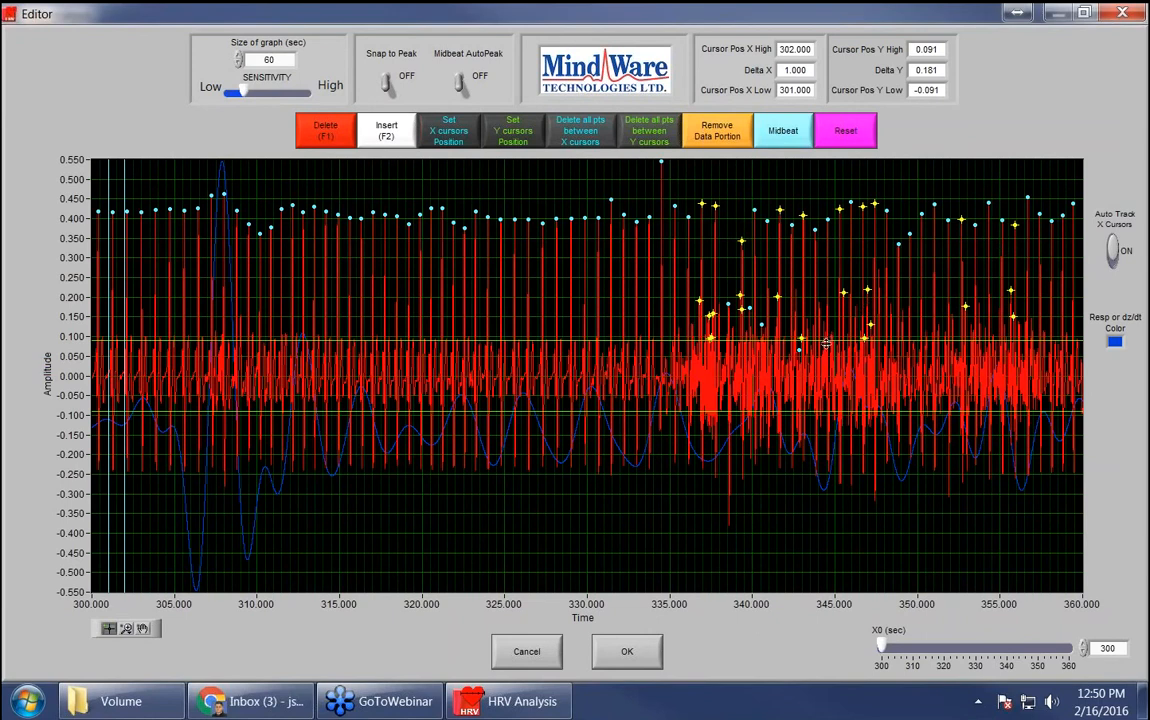
Step: Set the Y cursors to about 0.260 and -0.037 and delete all points between them
left_click_drag(826, 343, 824, 278)
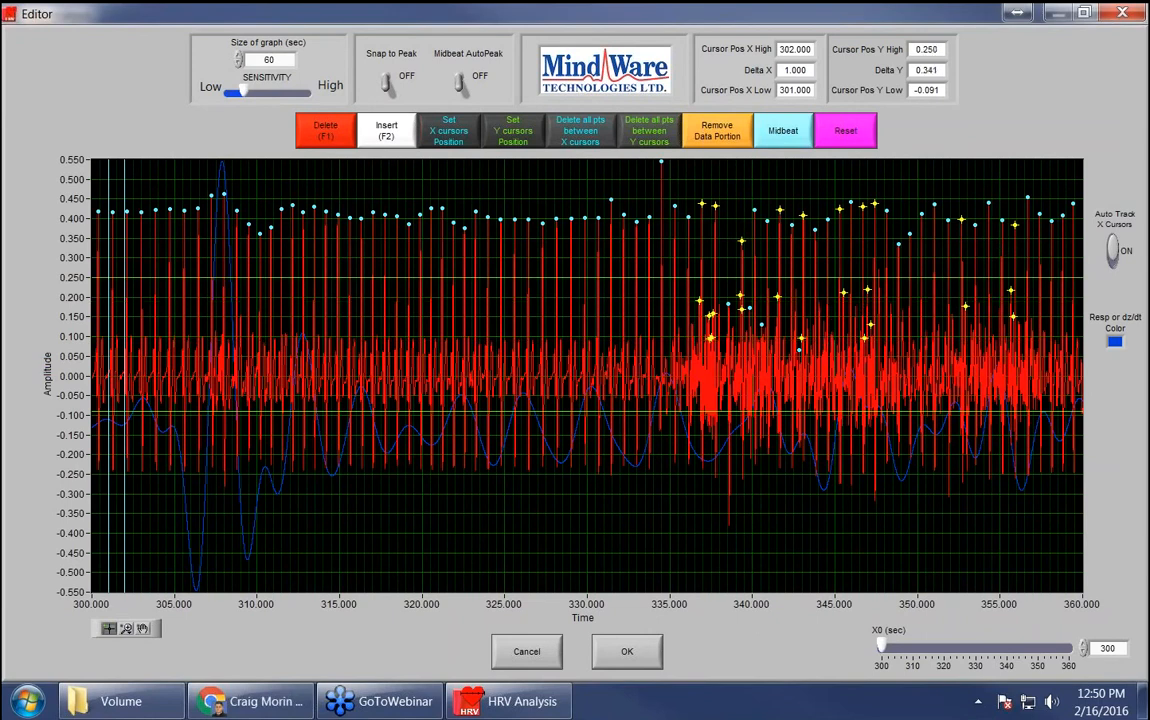
left_click(326, 137)
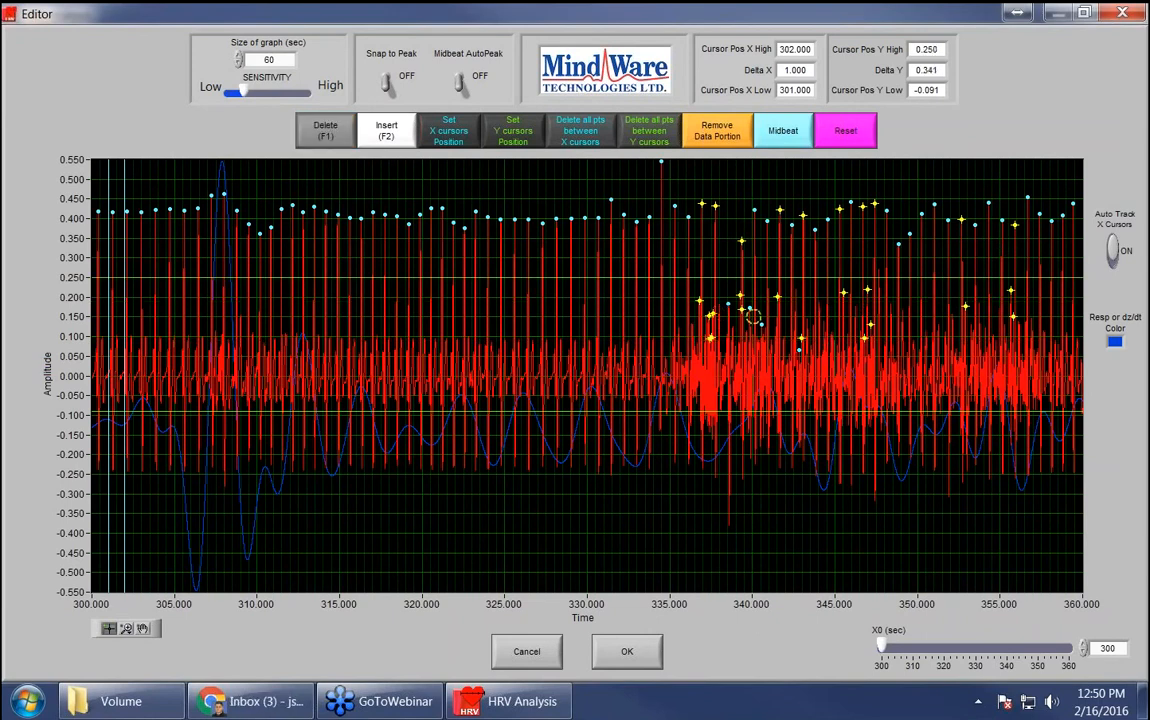
left_click(310, 133)
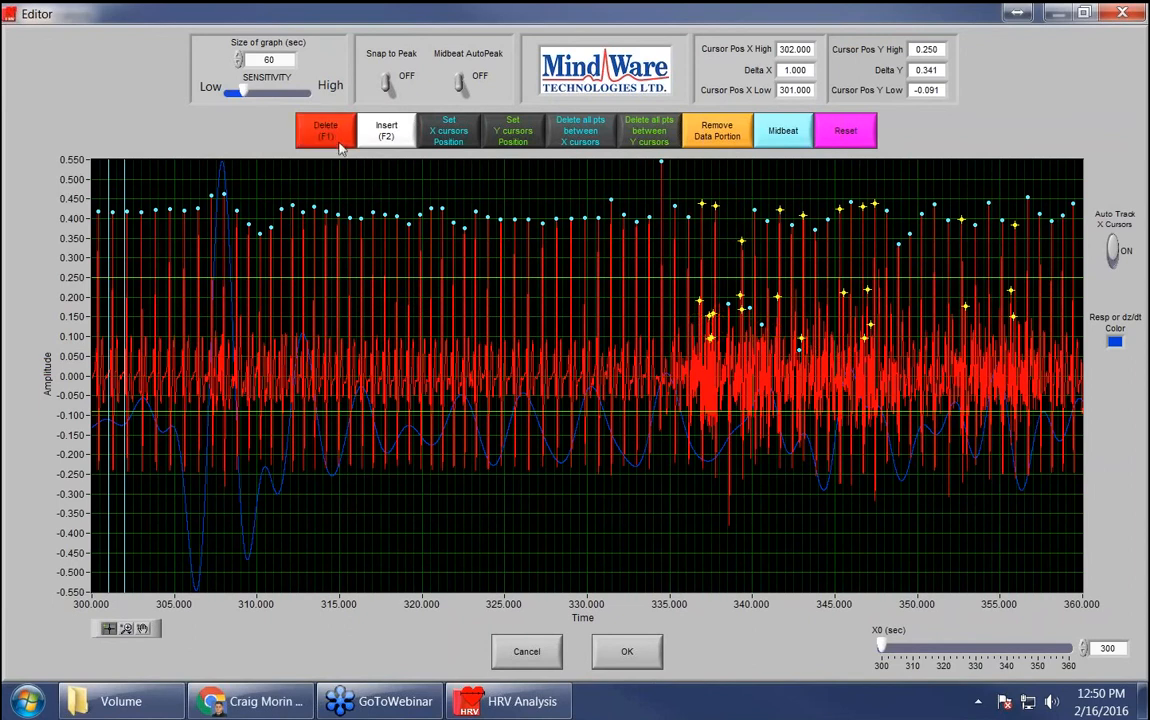
left_click_drag(498, 276, 500, 273)
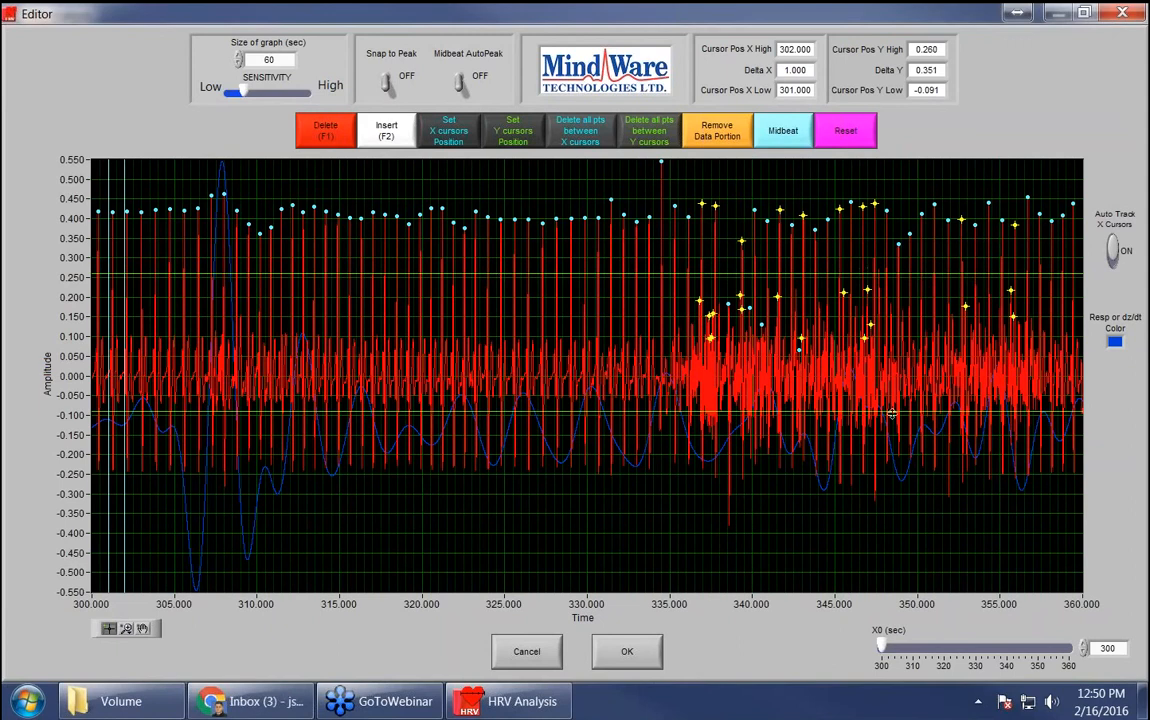
left_click_drag(891, 413, 893, 390)
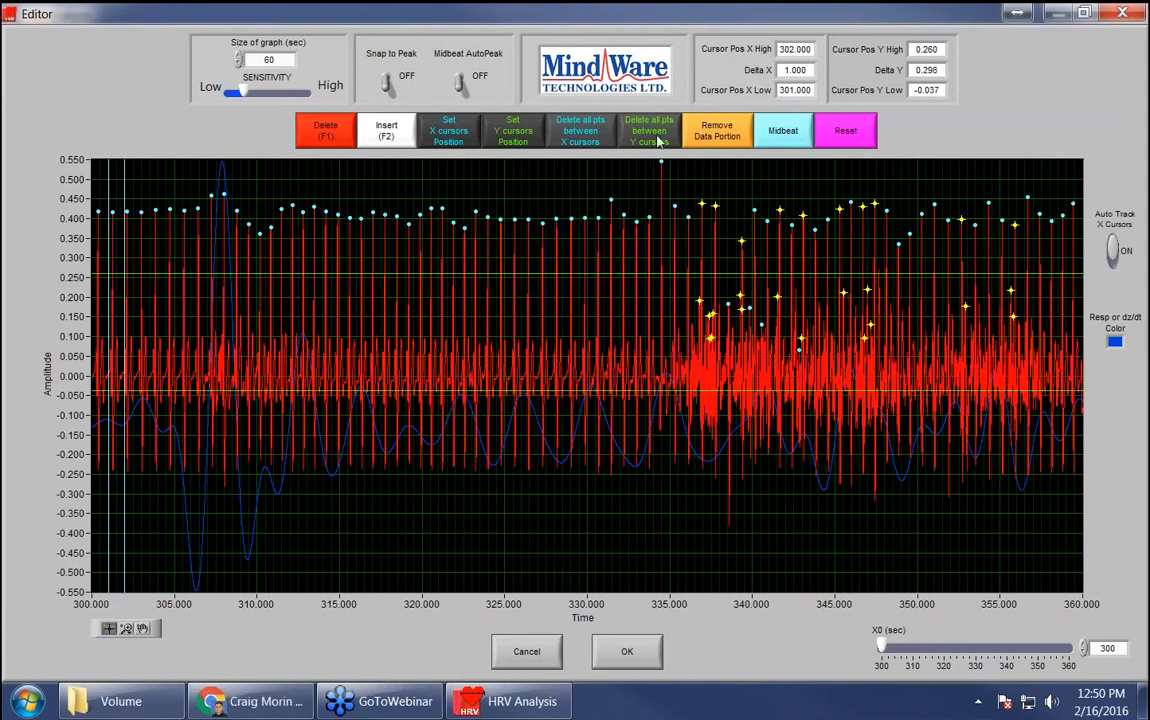
left_click(654, 142)
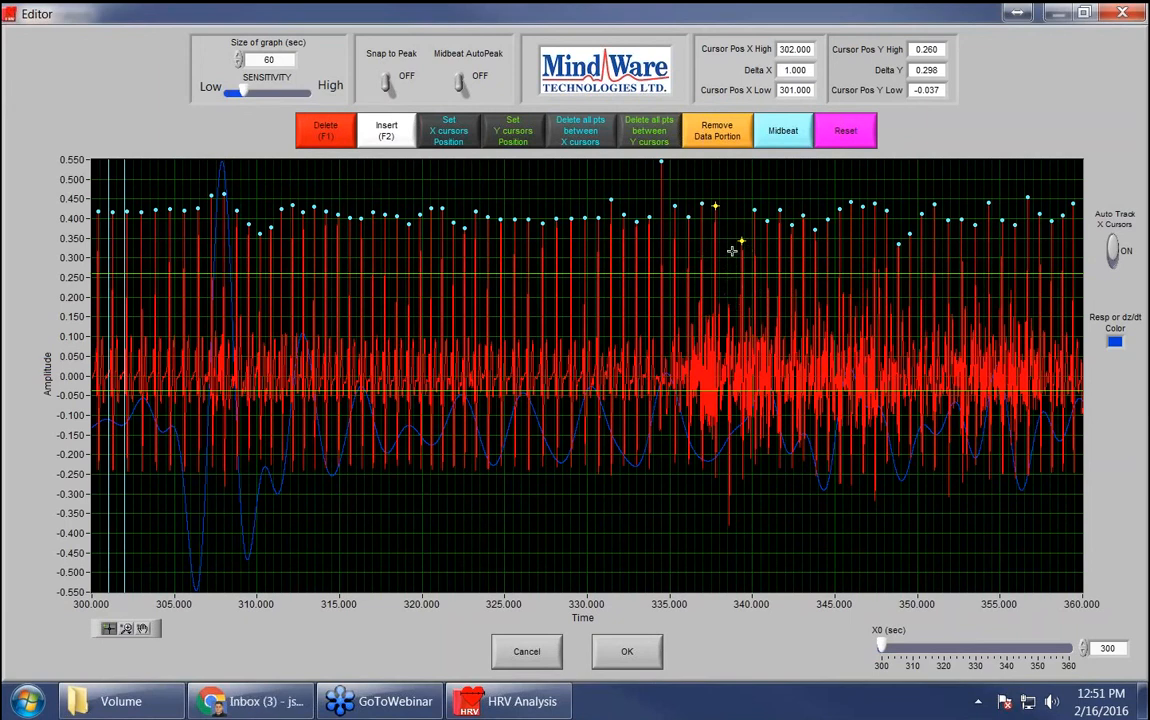
Step: Place the X cursors around the two flagged R peaks beside the missing beat, at about 337.69 and 339.47 s
left_click(126, 628)
left_click(167, 527)
left_click_drag(652, 380, 833, 398)
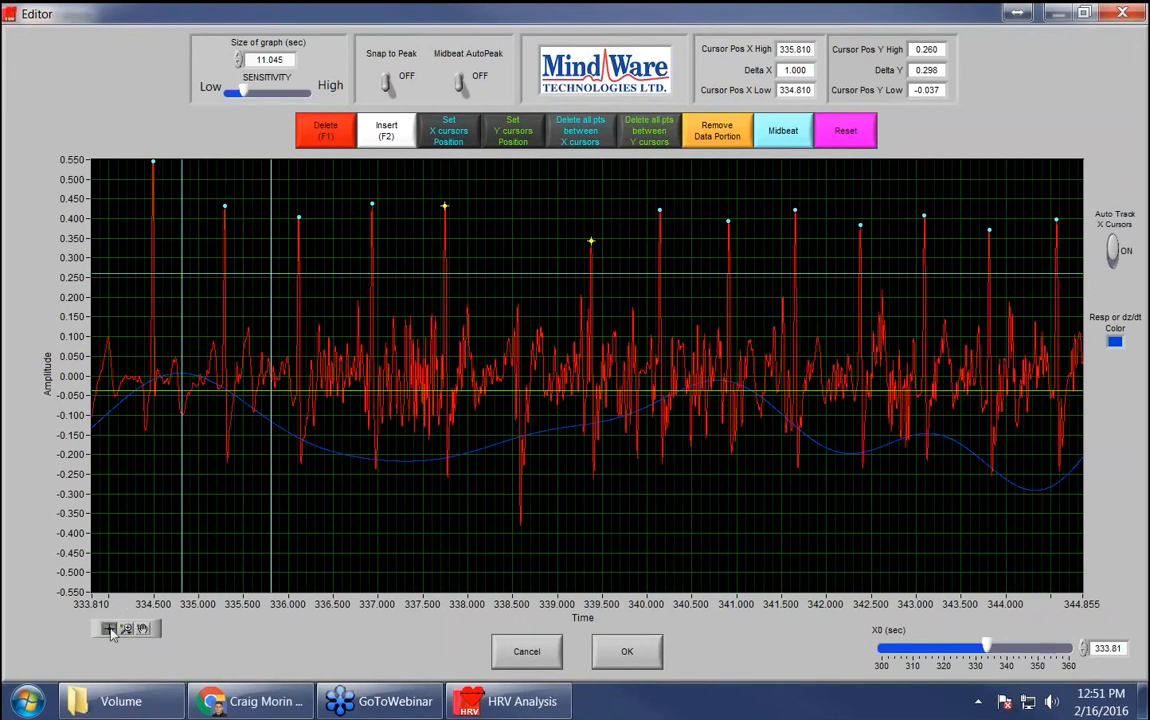
left_click_drag(275, 479, 600, 483)
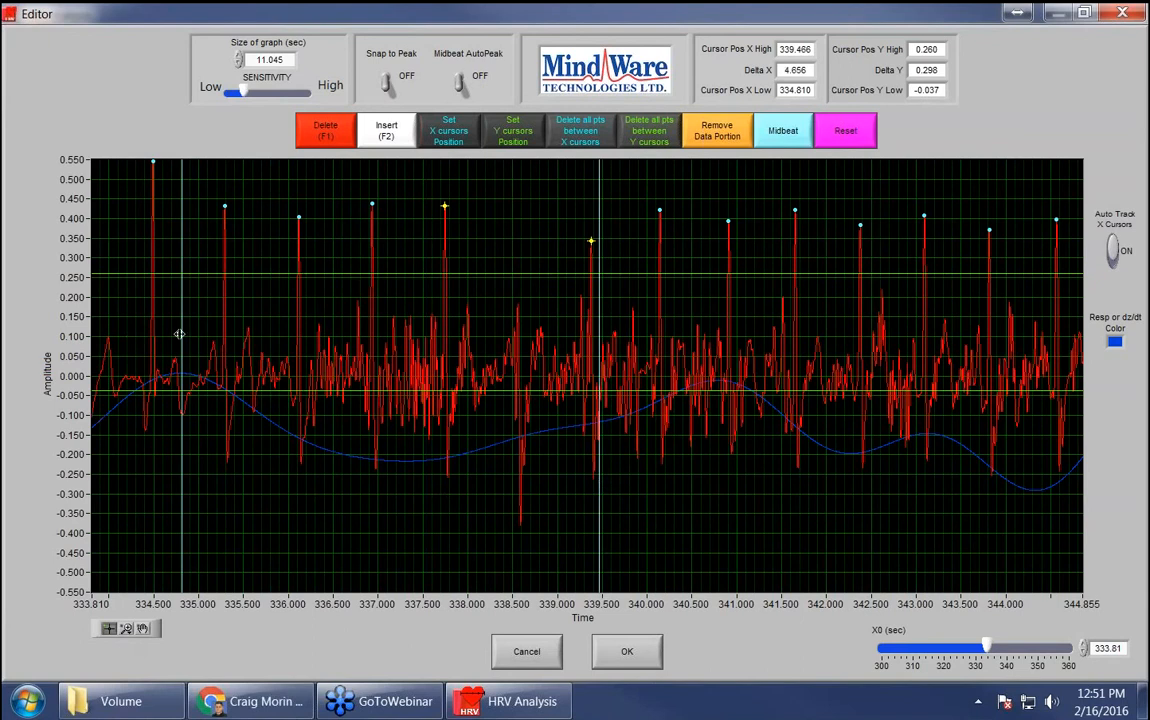
left_click_drag(179, 333, 438, 346)
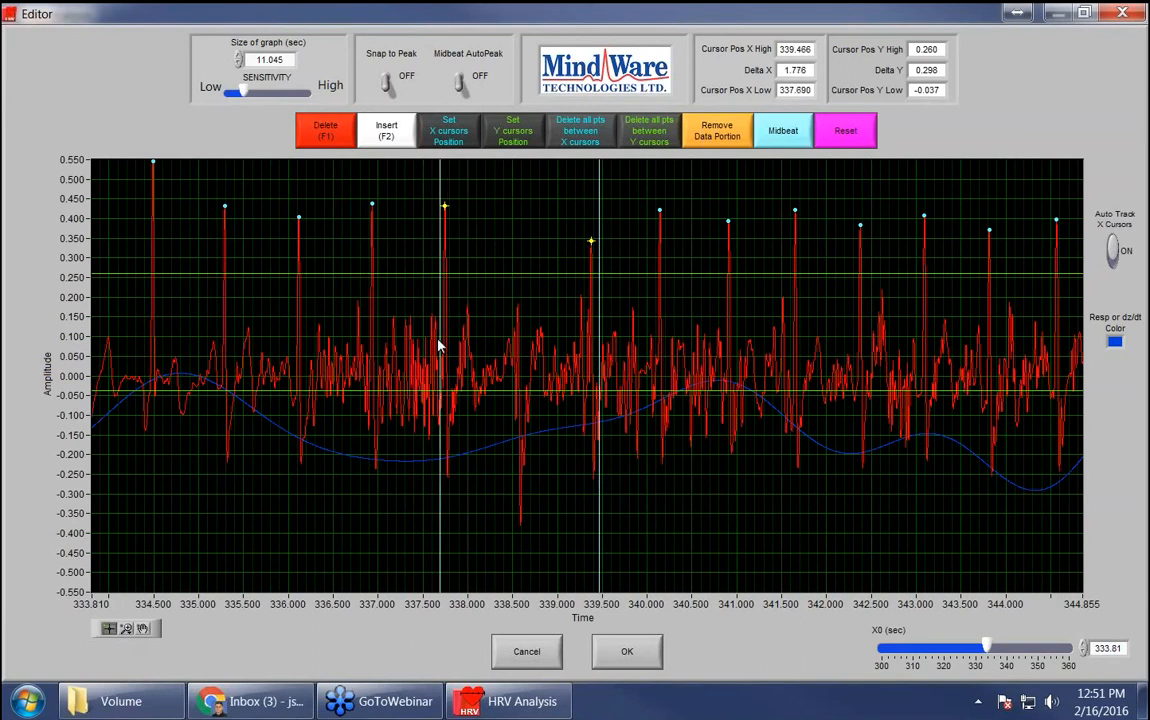
Step: Turn on Snap to Peak and Midbeat AutoPeak, and insert a midbeat between the X cursors
left_click(387, 80)
left_click(468, 86)
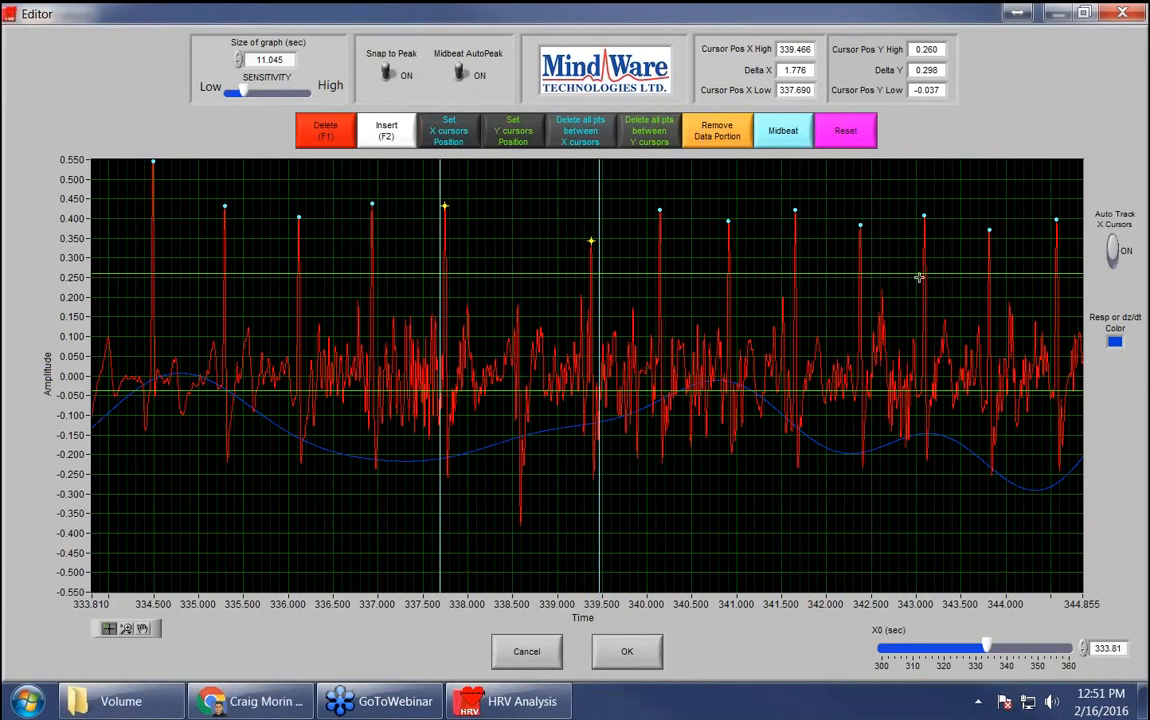
left_click(779, 134)
Step: Turn off Midbeat AutoPeak, delete the midbeat just inserted, and insert a new one between the X cursors
left_click(461, 78)
left_click(318, 125)
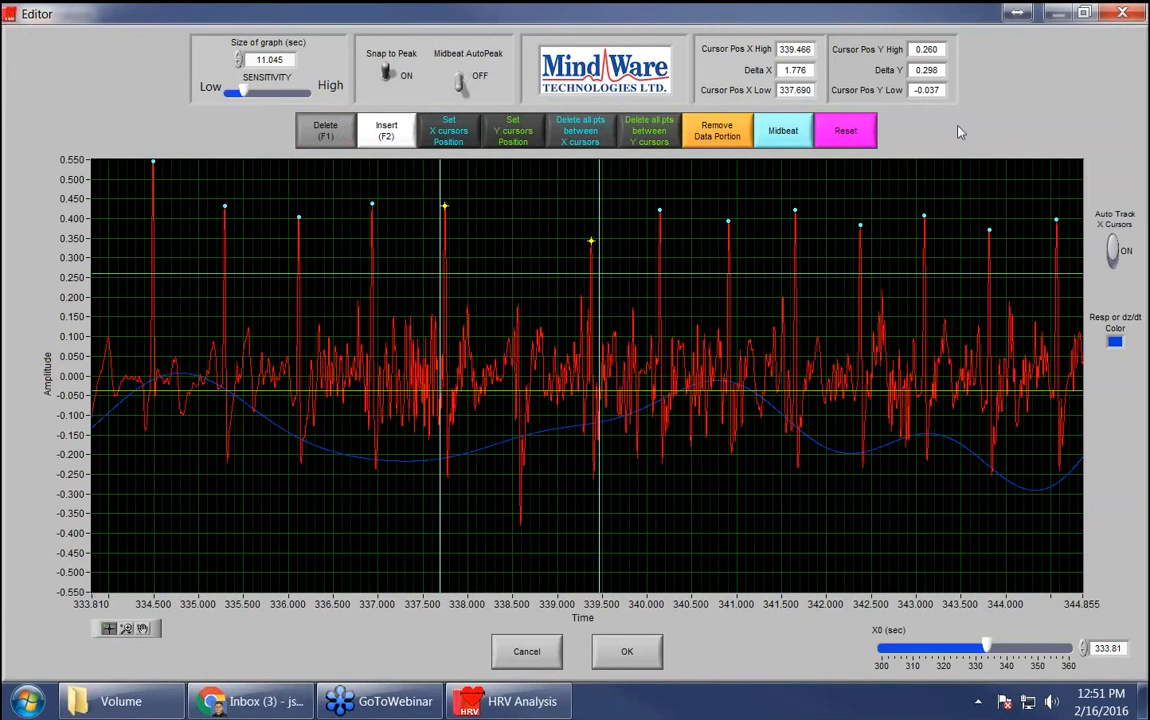
left_click(783, 142)
Step: Insert an R peak on the waveform peak near 338.56 s and delete the estimated midbeat beneath it
left_click(126, 628)
left_click(170, 525)
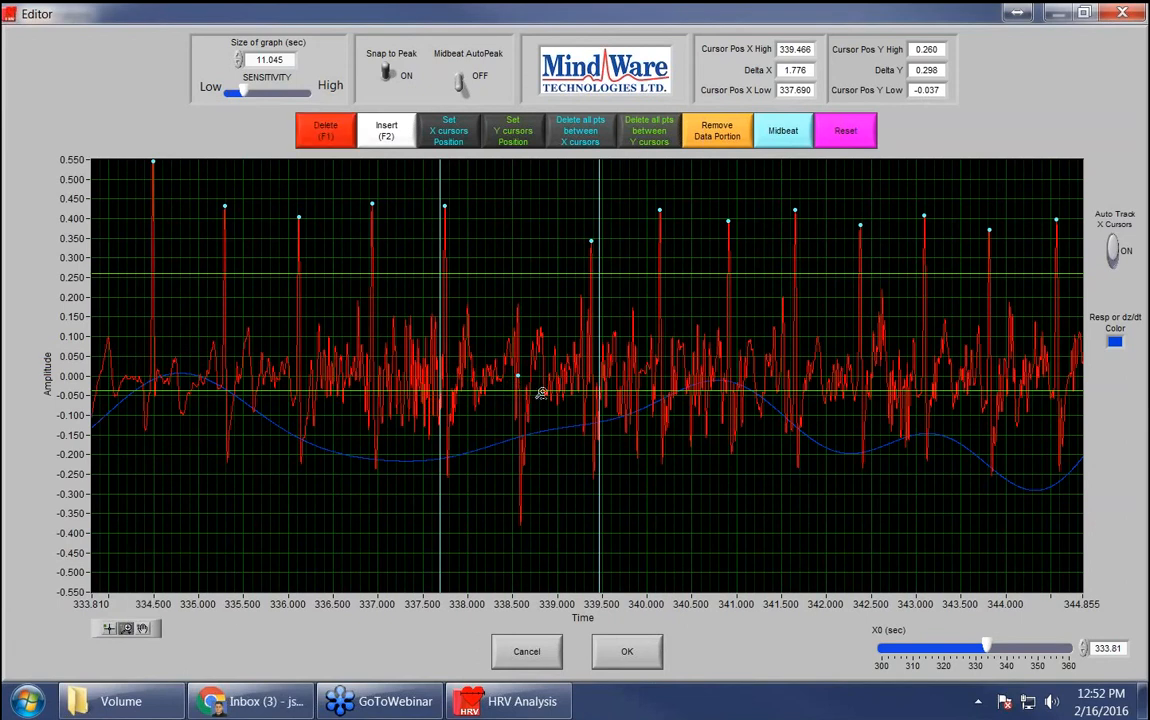
left_click_drag(483, 406, 560, 427)
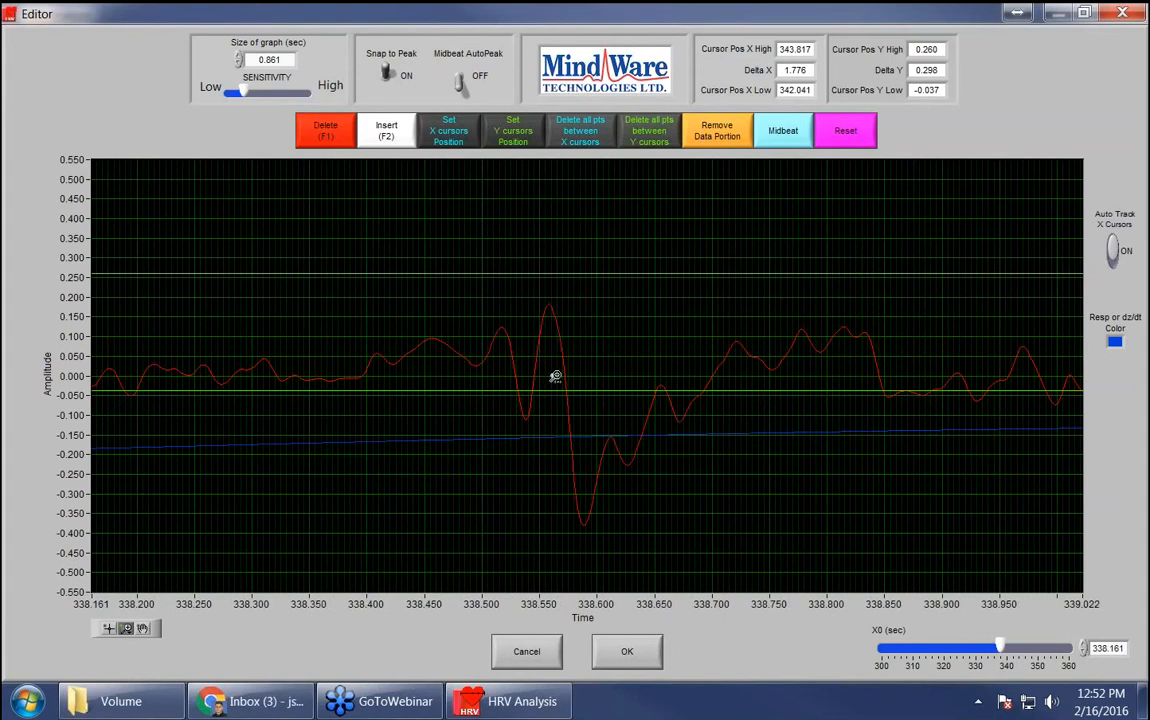
left_click(345, 138)
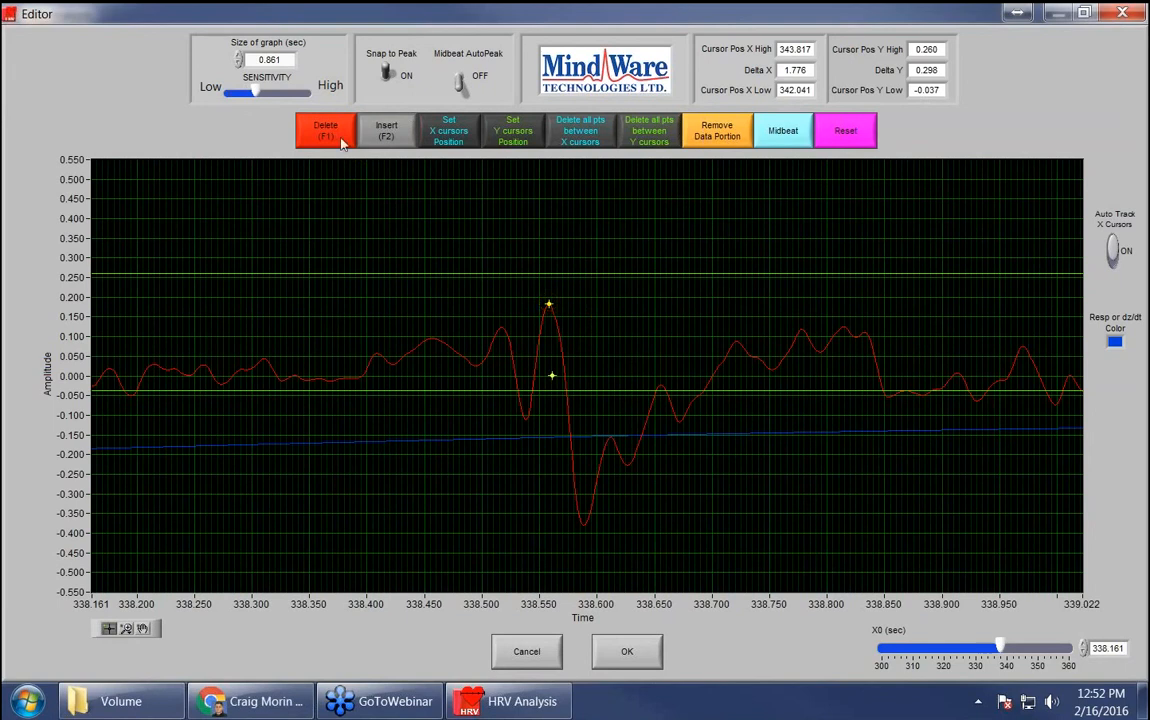
key("F2")
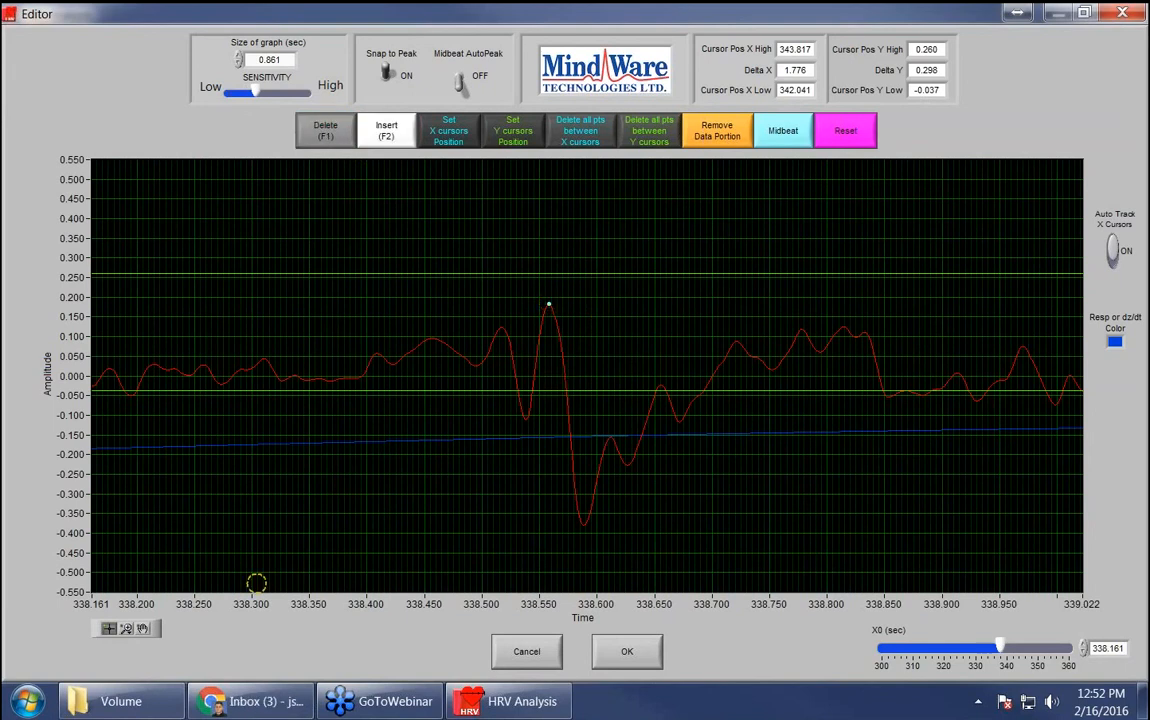
Step: Restore the full-segment view, turn Midbeat AutoPeak back on and accept the R peak edits for segment 6
left_click(126, 628)
left_click(151, 596)
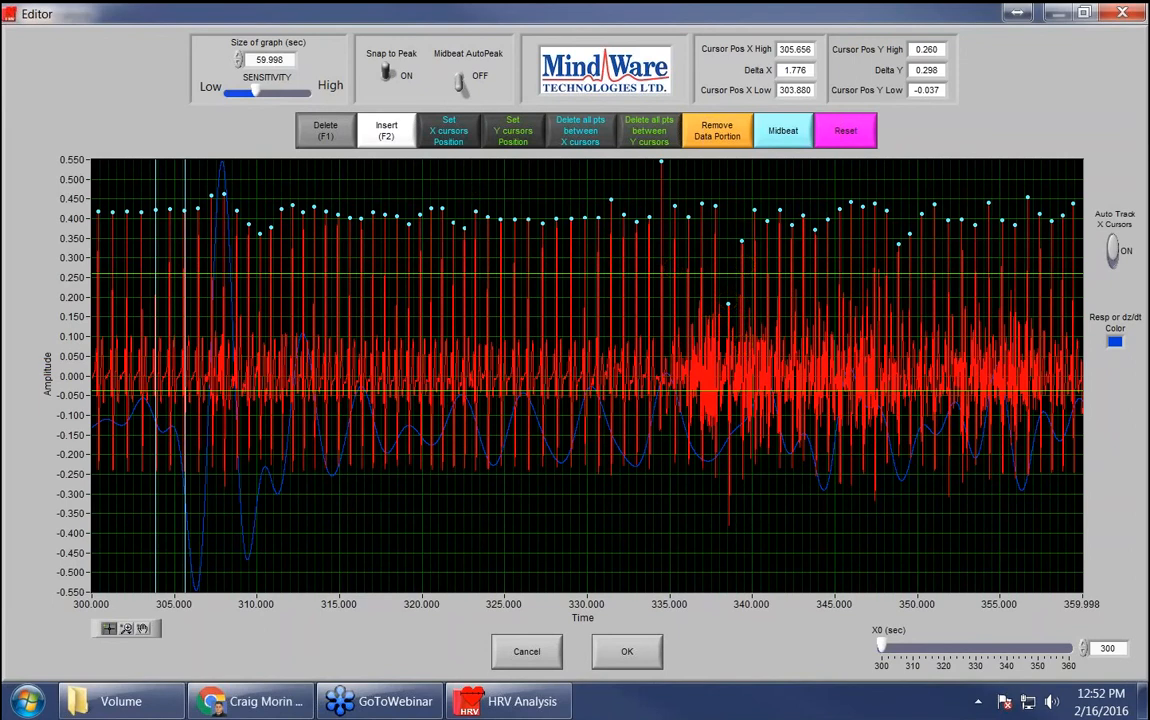
left_click(460, 82)
left_click(325, 130)
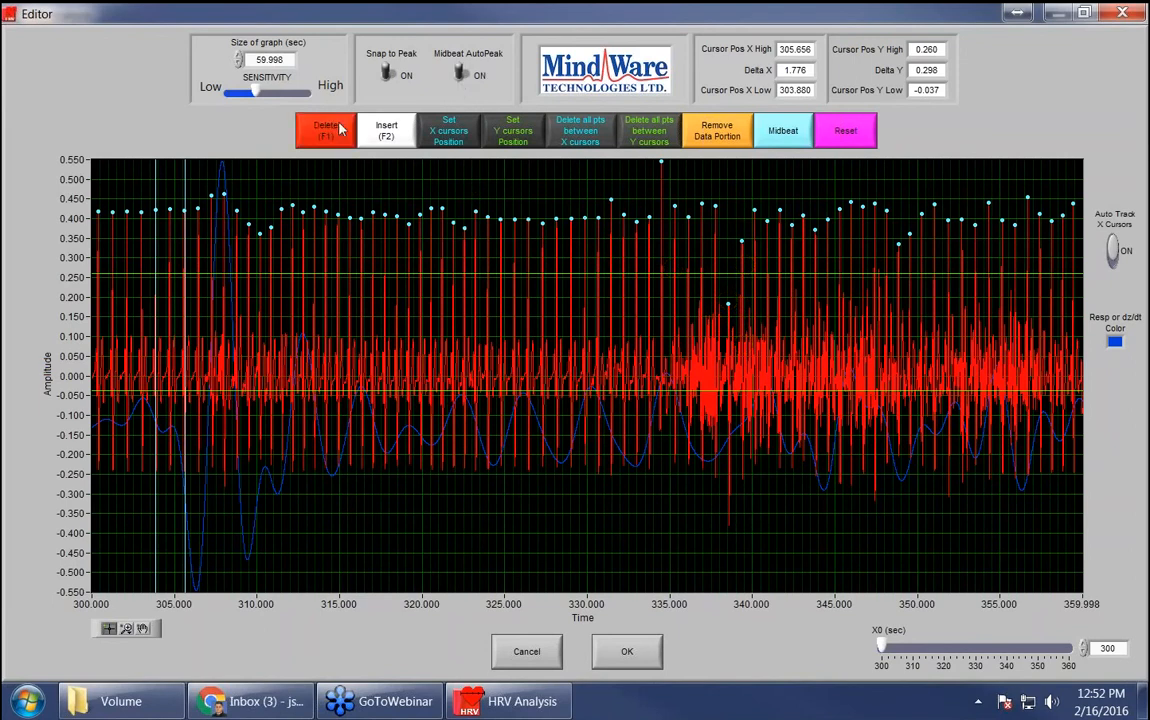
left_click(643, 653)
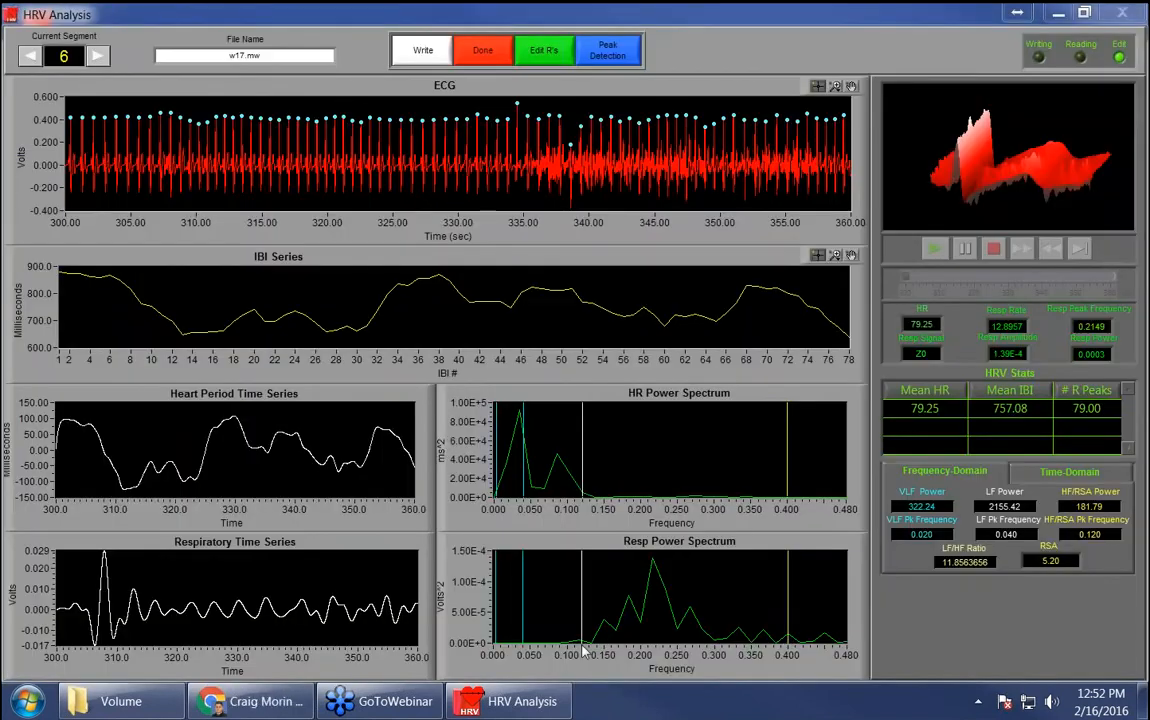
Step: Advance to segment 10, examine its flagged R peaks between about 540.5 and 545.8 s in the editor, and cancel the editor
left_click(97, 56)
left_click(97, 56)
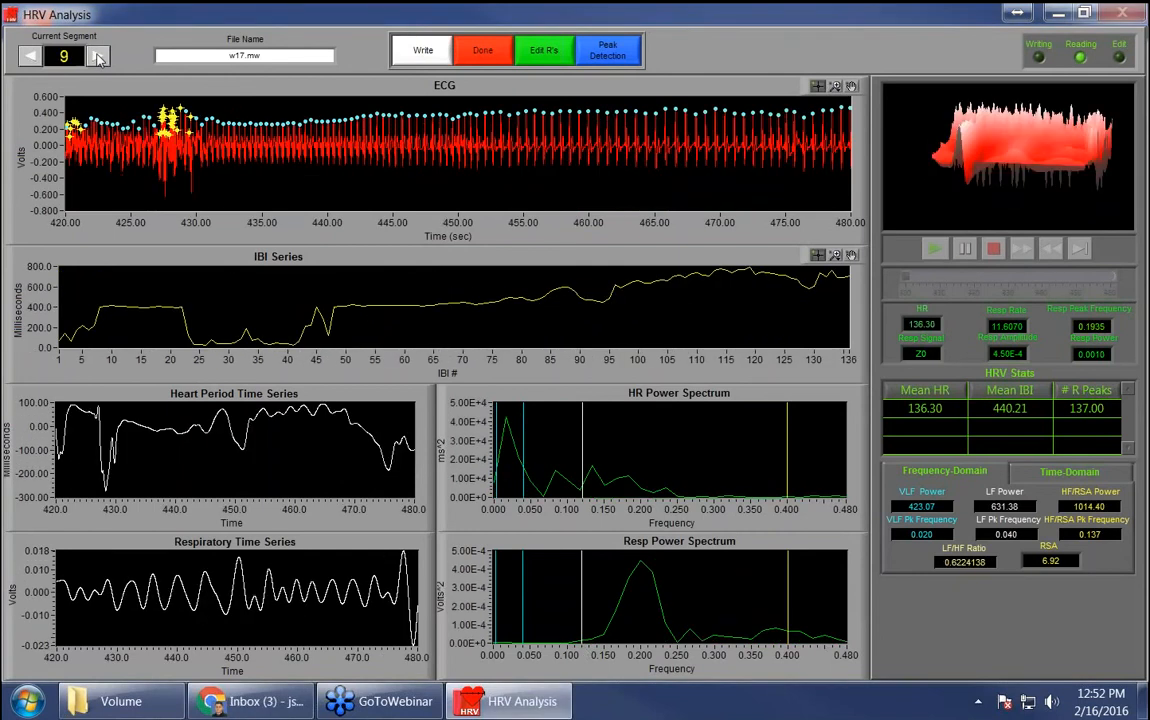
left_click(97, 56)
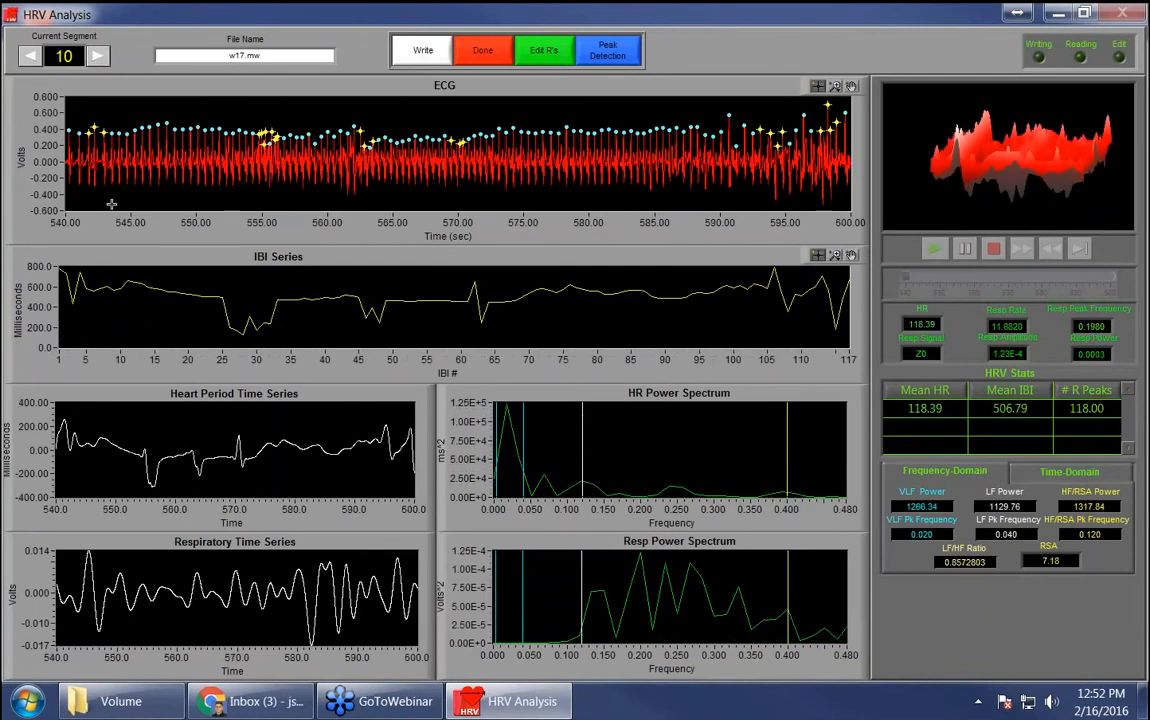
left_click(544, 50)
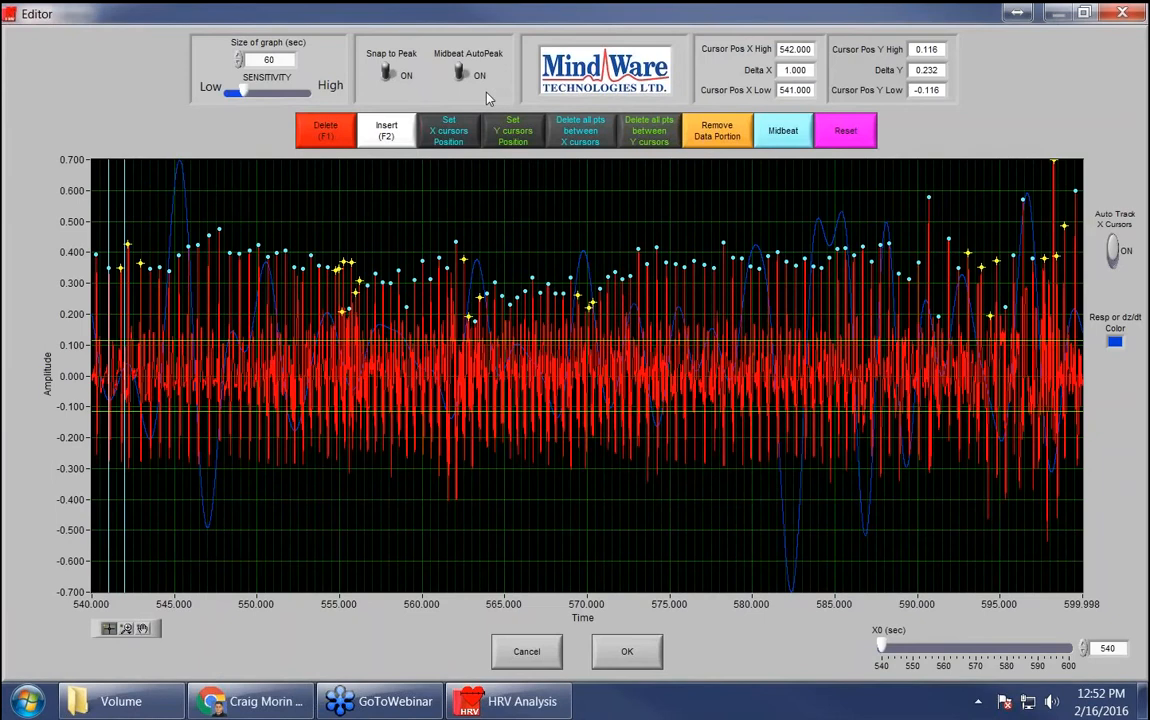
left_click(124, 632)
left_click(184, 567)
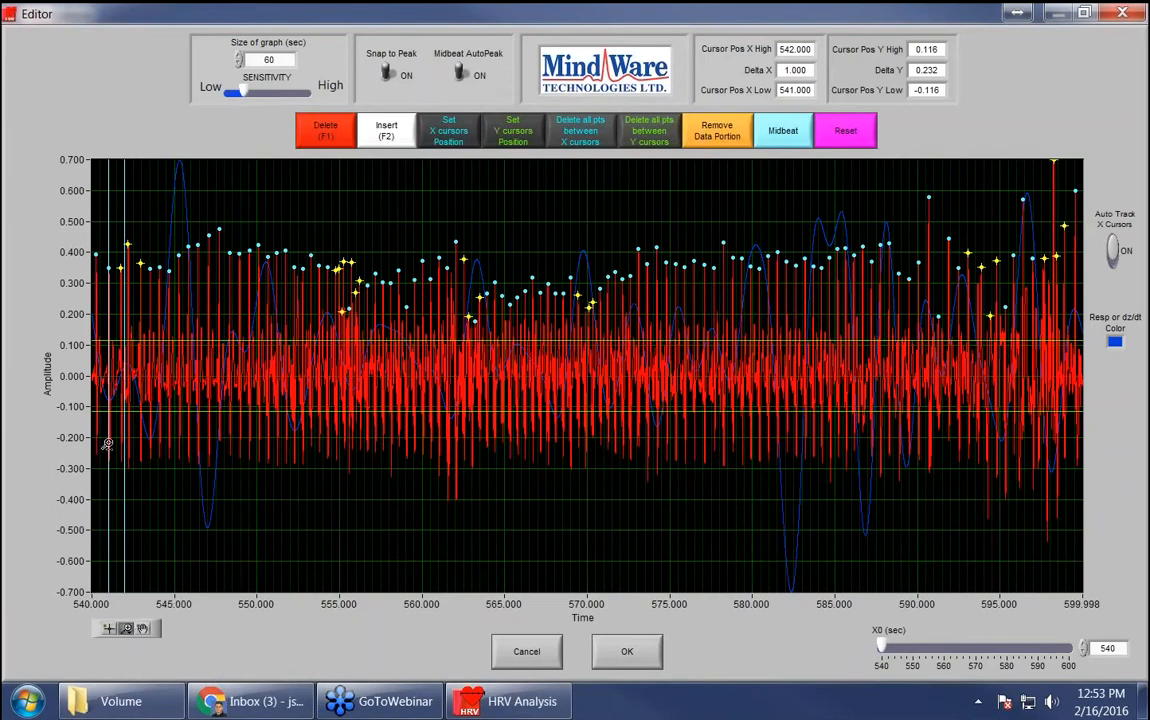
left_click_drag(187, 459, 100, 452)
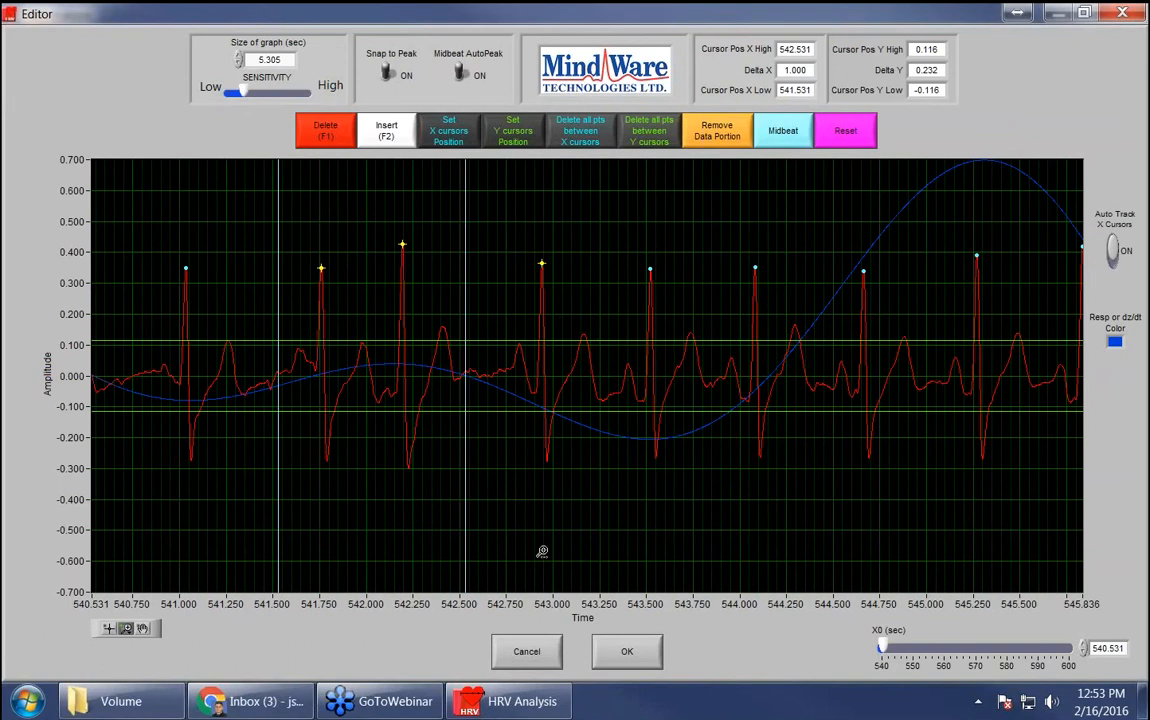
left_click(527, 652)
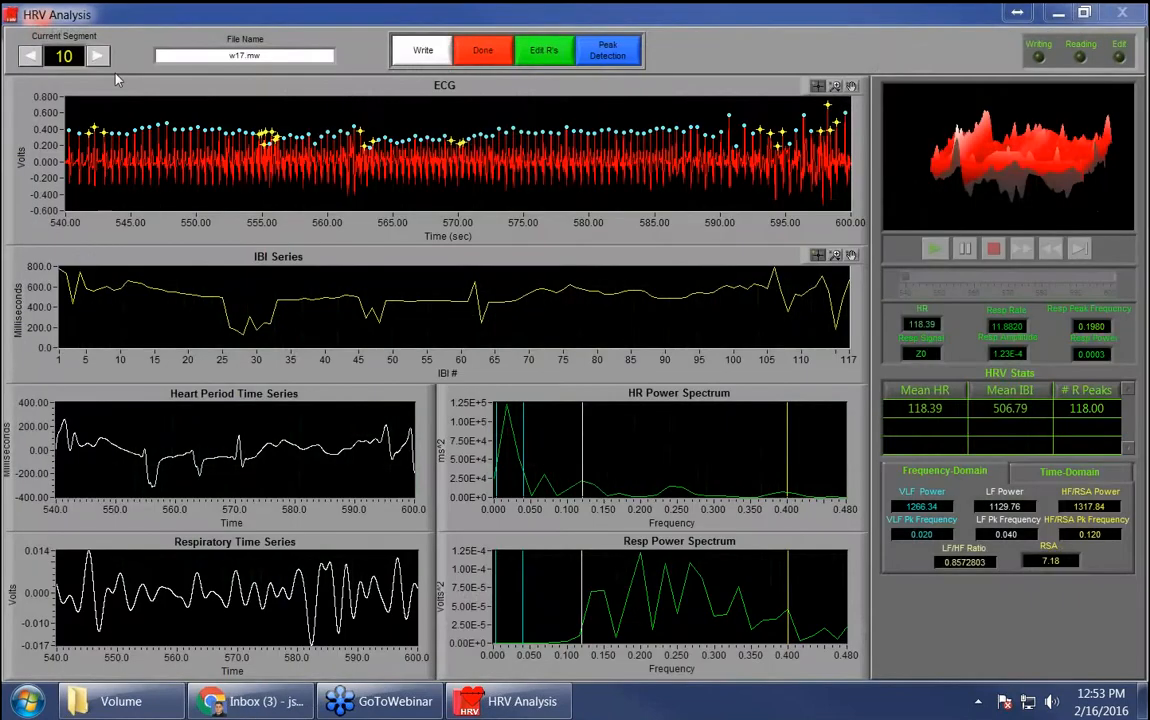
Step: Advance to segment 12, open its R peaks for editing and zoom in on about 668.8 to 684.5 s
left_click(97, 57)
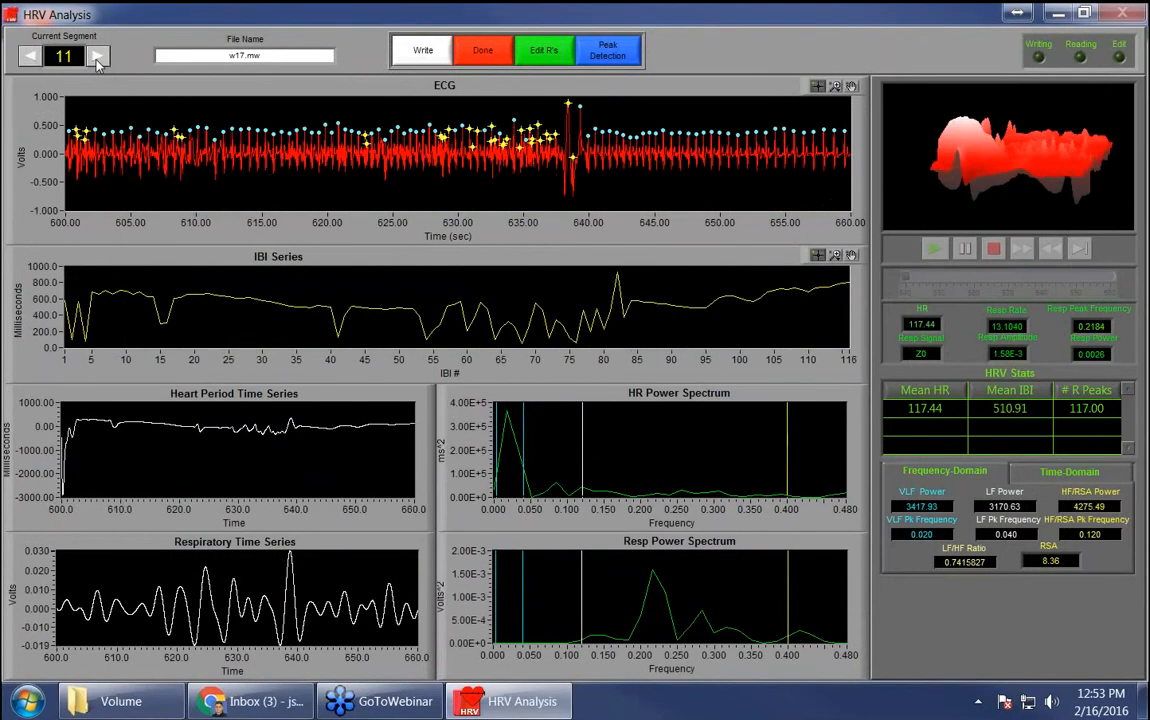
left_click(93, 58)
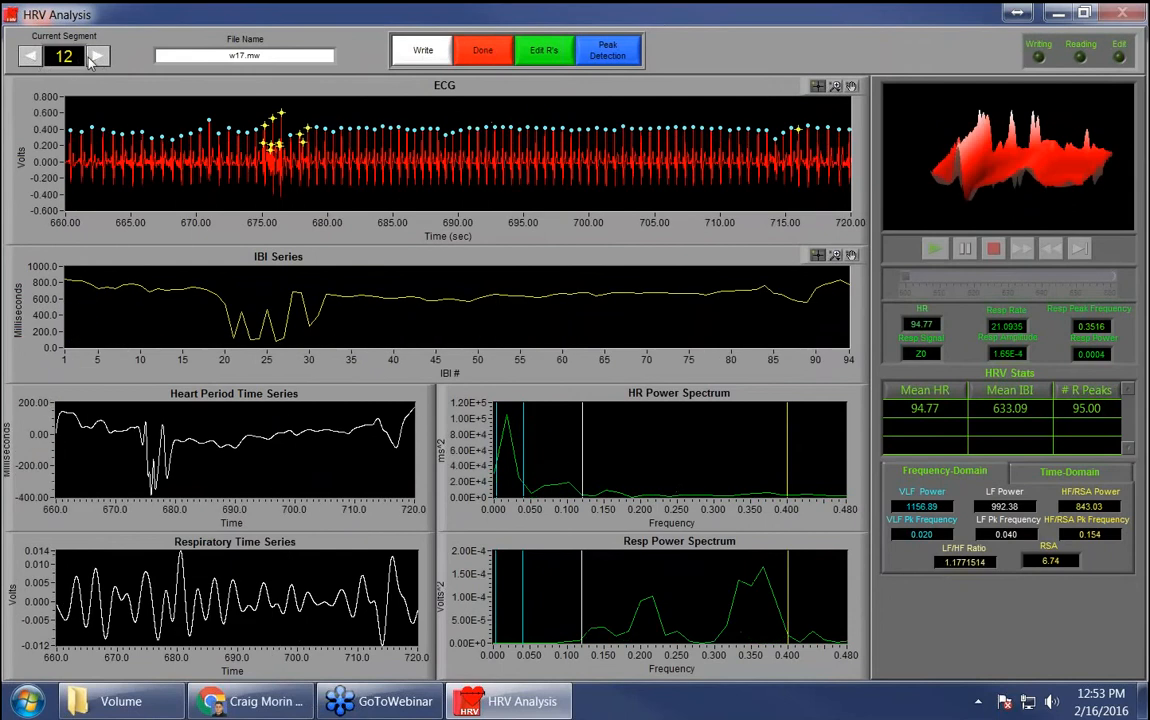
left_click(535, 52)
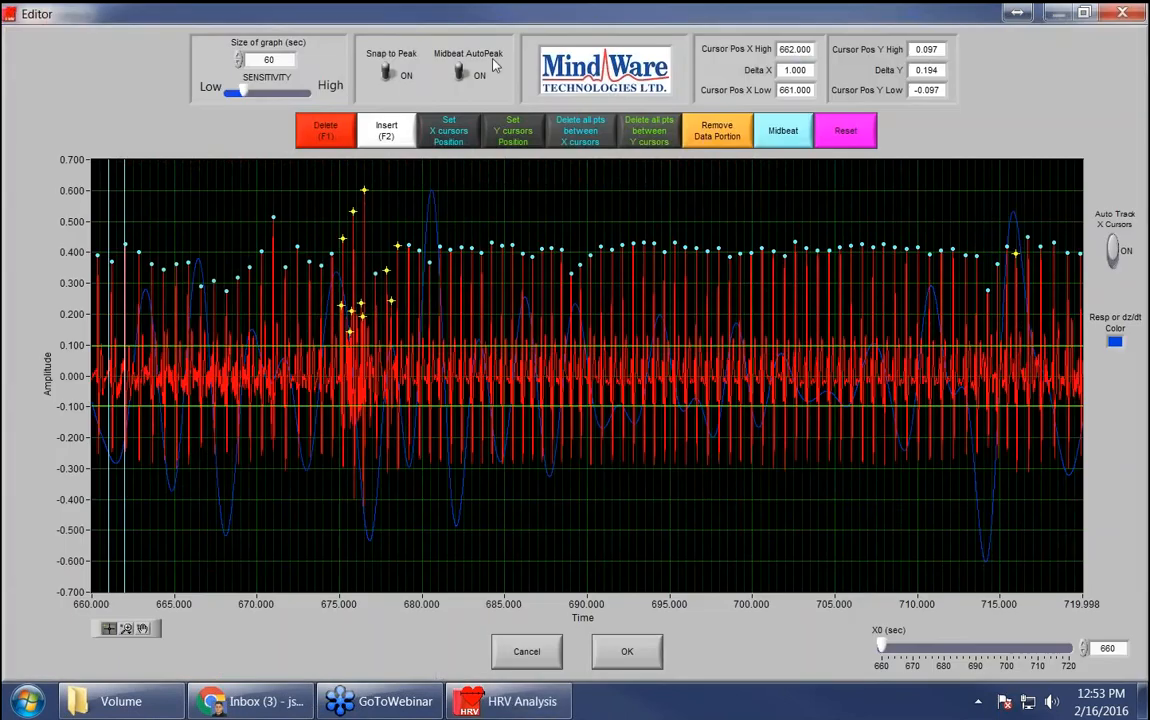
left_click(126, 628)
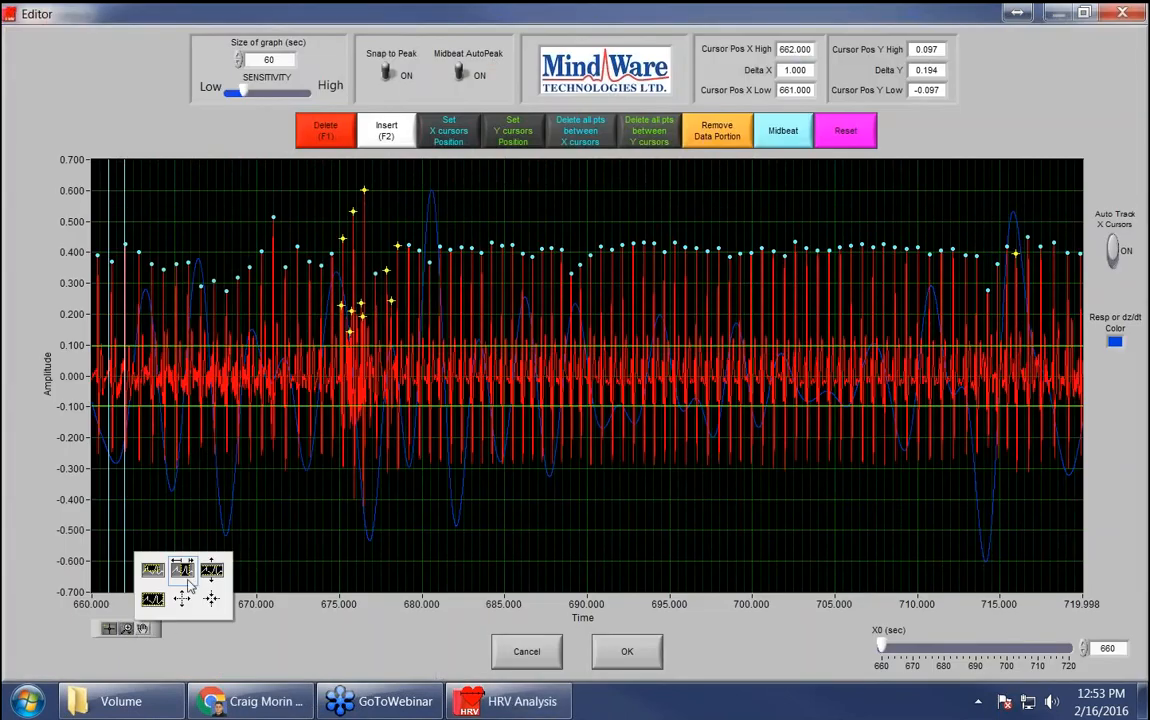
left_click(163, 517)
left_click_drag(237, 445, 495, 511)
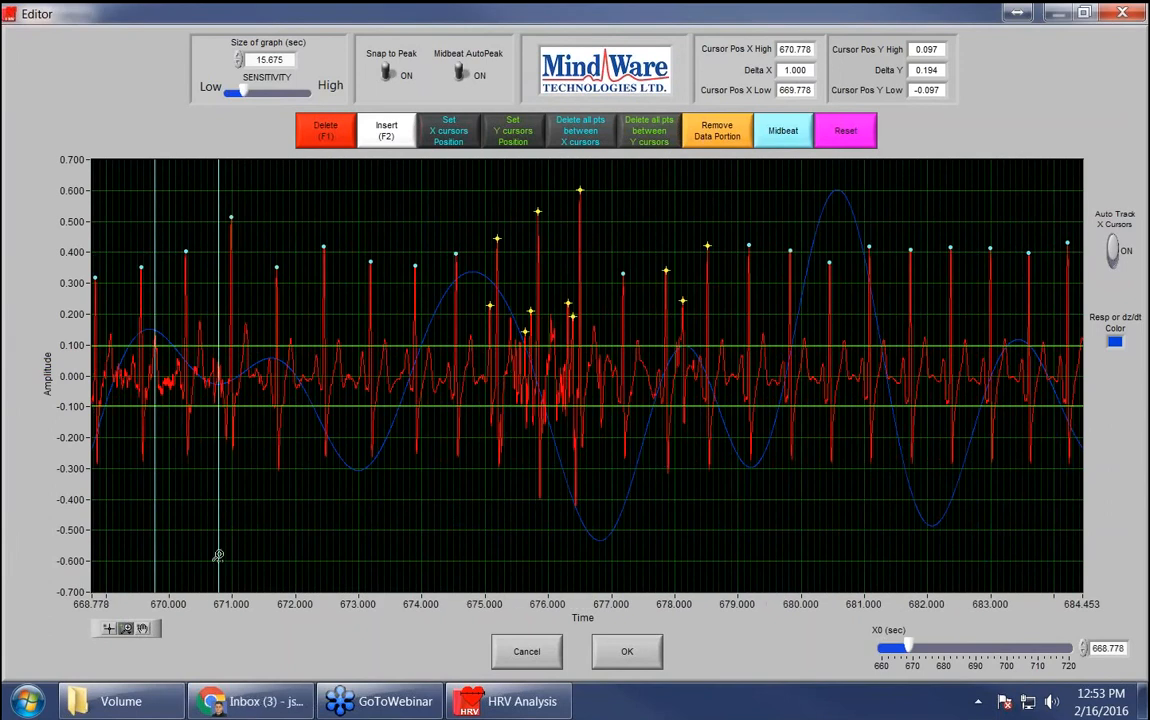
Step: Raise the upper Y cursor to 0.275, delete all points between the Y cursors, and accept the R peak edits for segment 12
left_click(108, 628)
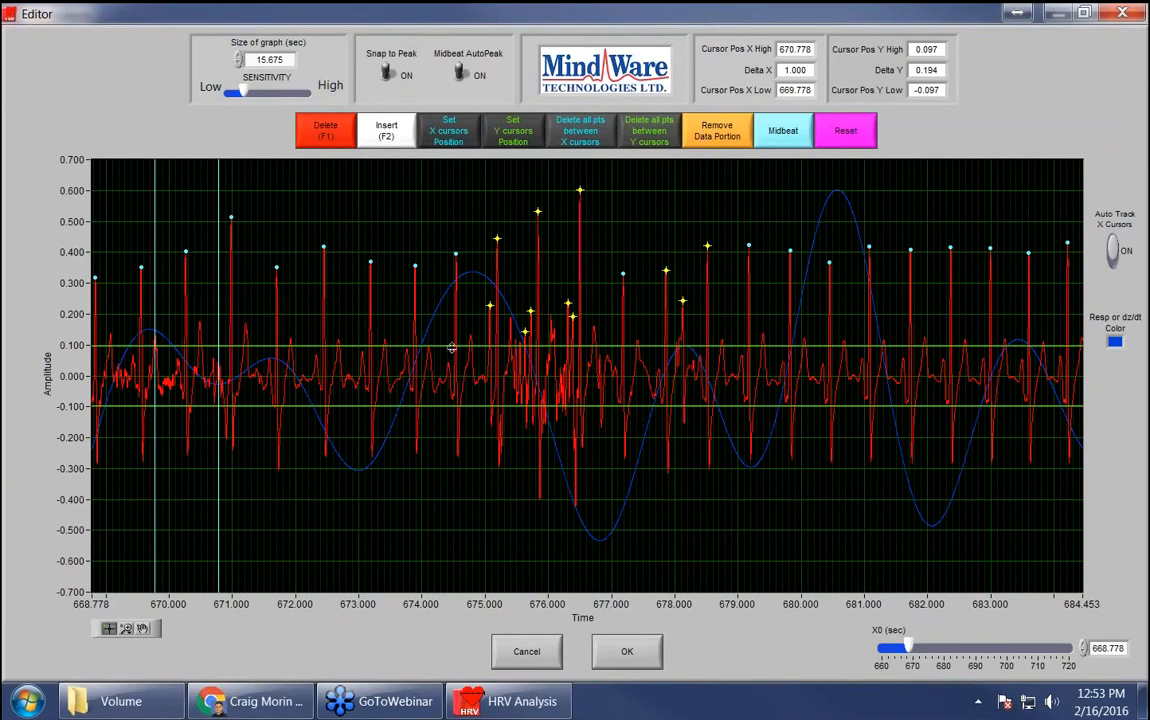
left_click_drag(451, 347, 453, 298)
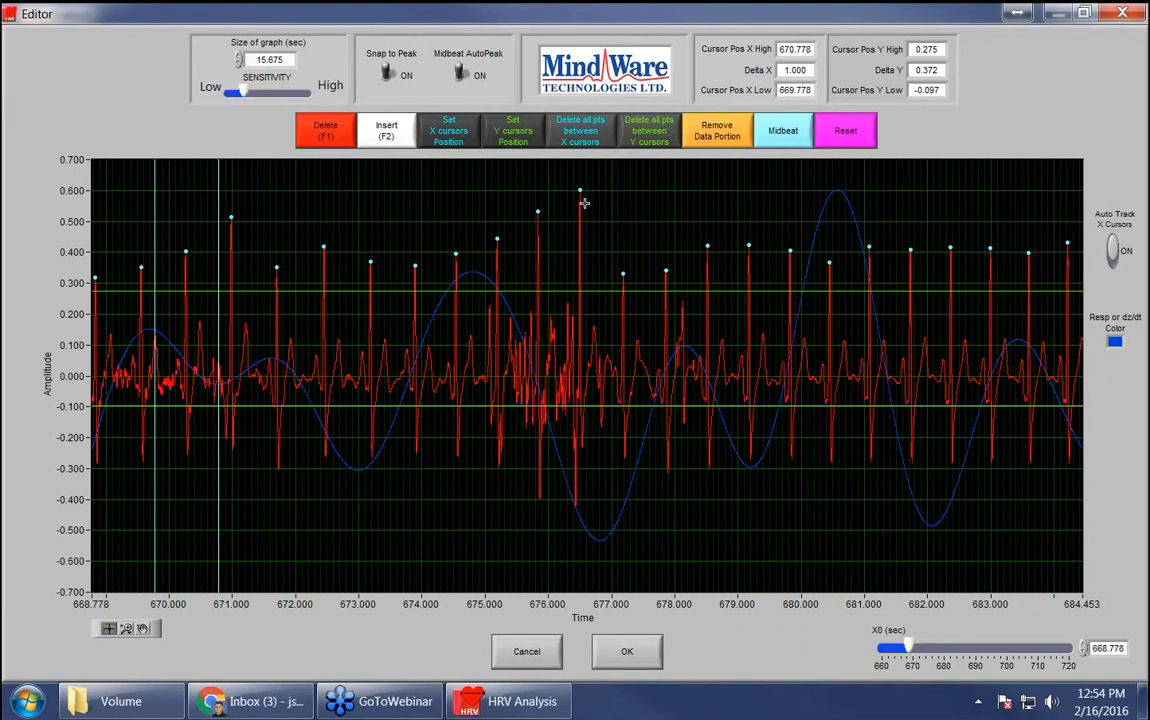
left_click(648, 658)
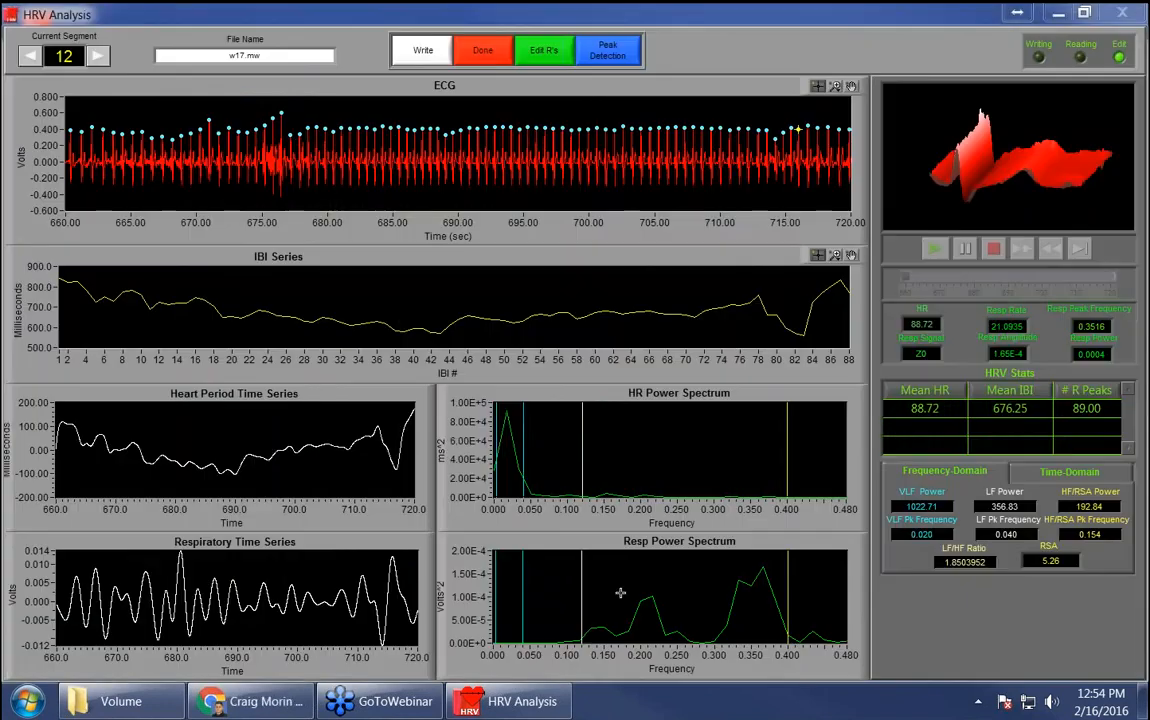
Step: Advance to segment 13, open its R peaks for editing, and zoom in on about 723.5 to 731.5 s
left_click(98, 56)
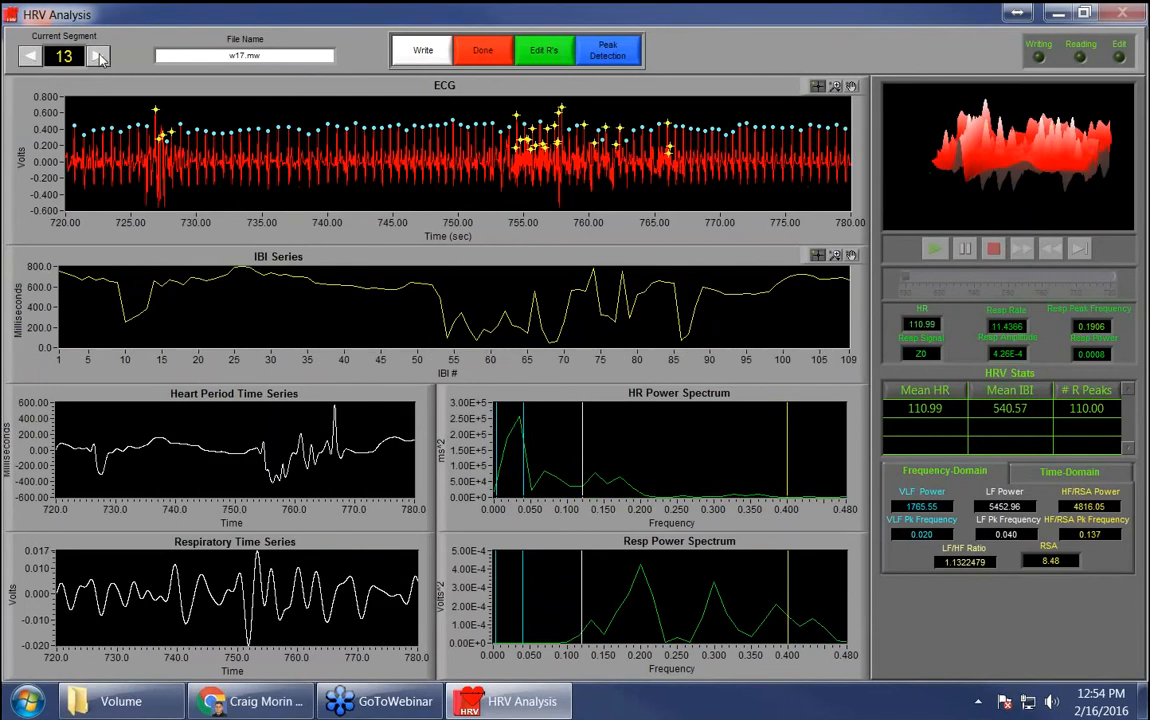
left_click(540, 55)
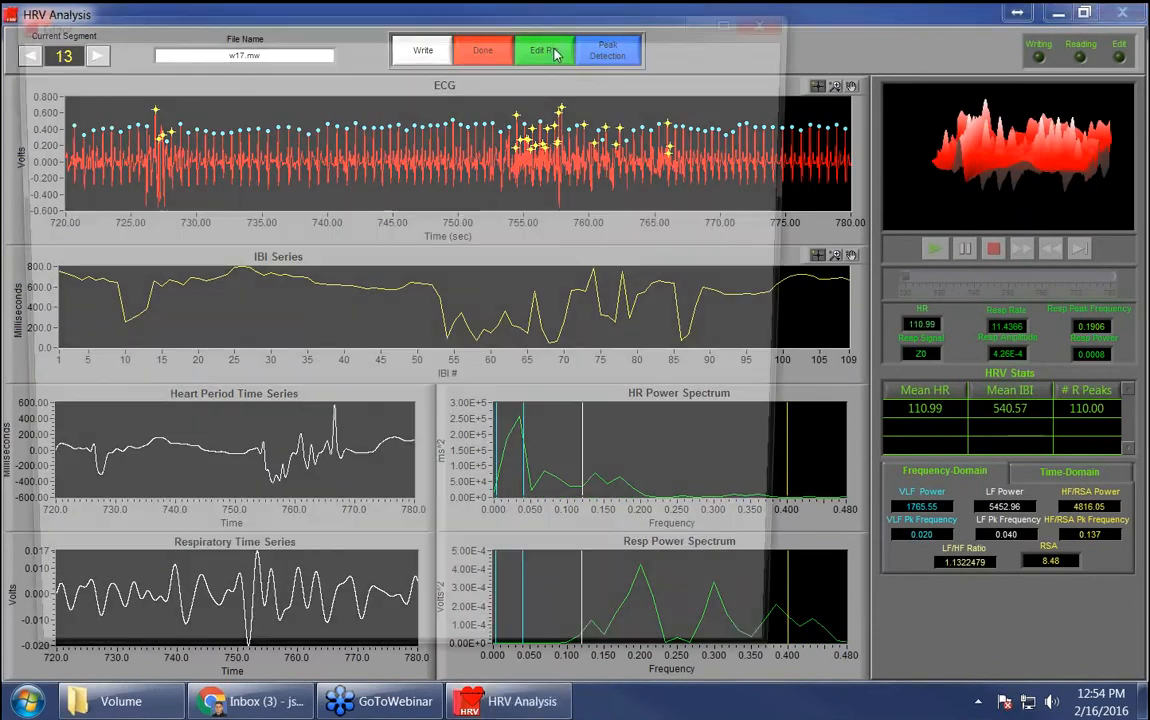
left_click(128, 630)
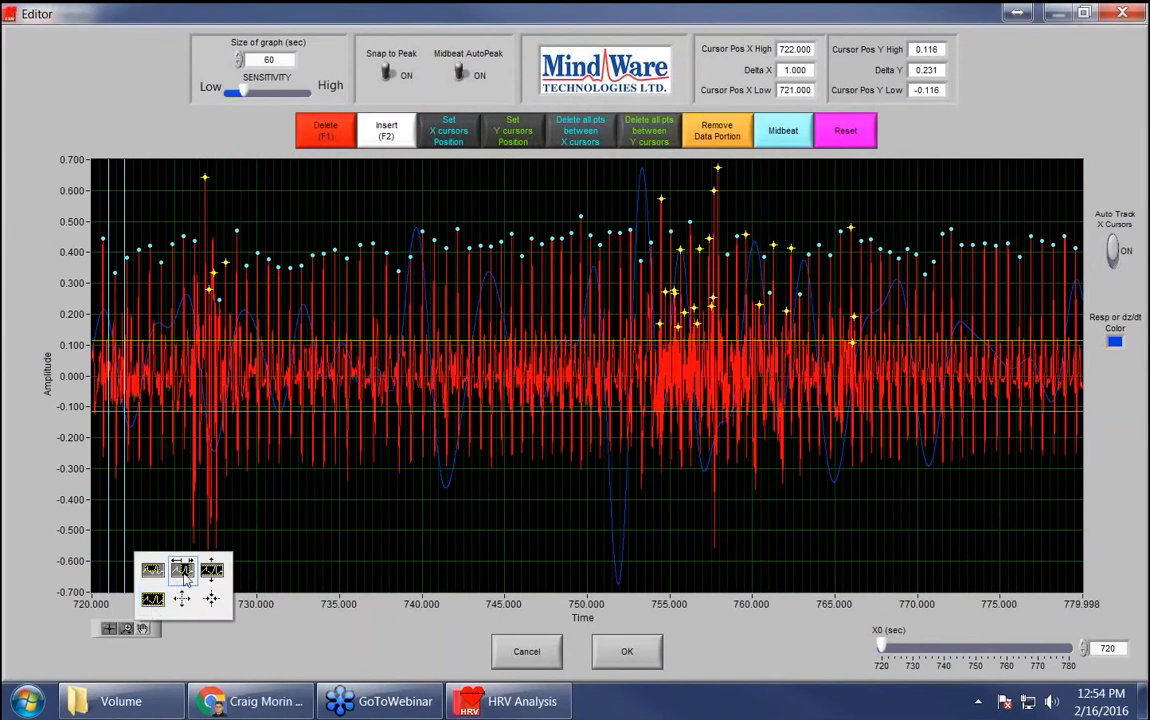
left_click(182, 568)
left_click_drag(148, 524, 281, 521)
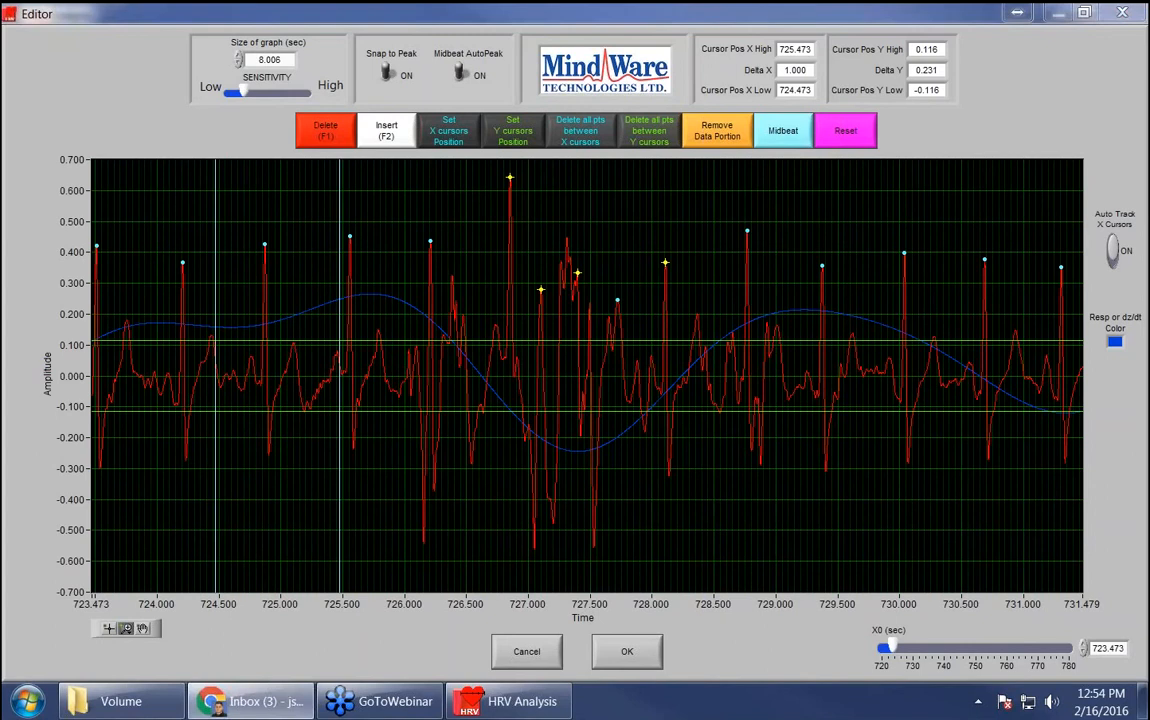
Step: Span the X cursors across the normal beats near 724.9 and 725.6 s and compare that interval with the artifact near 727 s
left_click(315, 130)
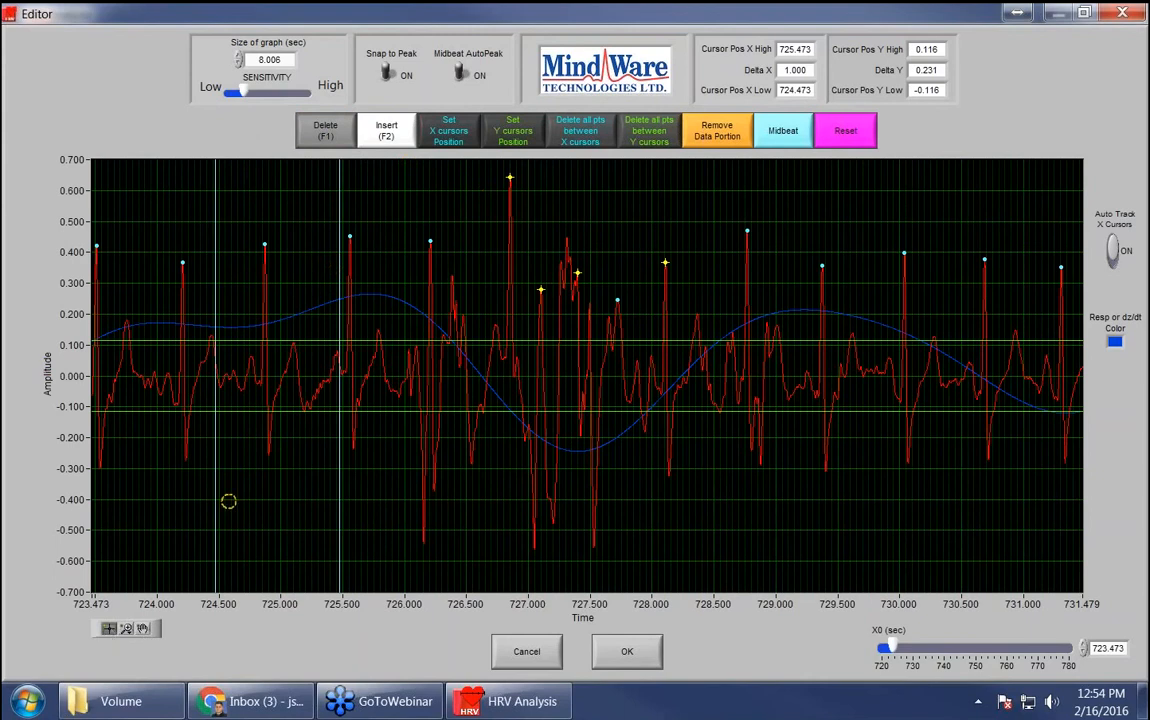
key("F1")
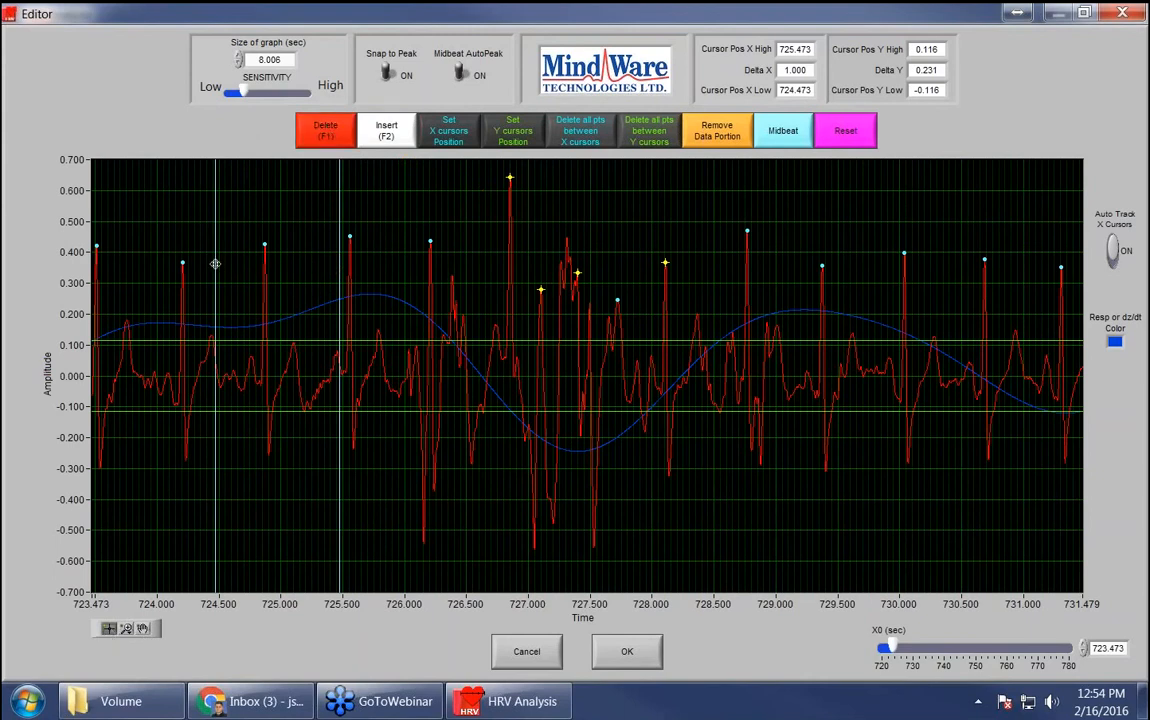
left_click_drag(215, 264, 243, 251)
left_click_drag(341, 255, 351, 261)
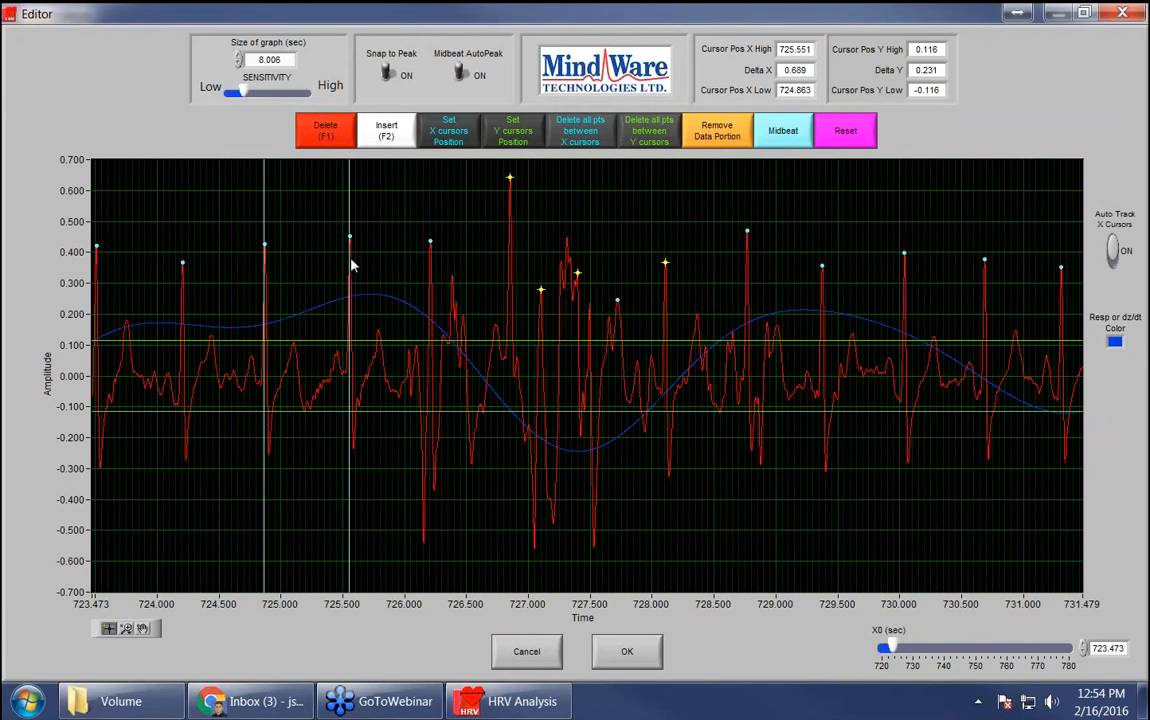
left_click(145, 629)
left_click_drag(595, 449, 347, 452)
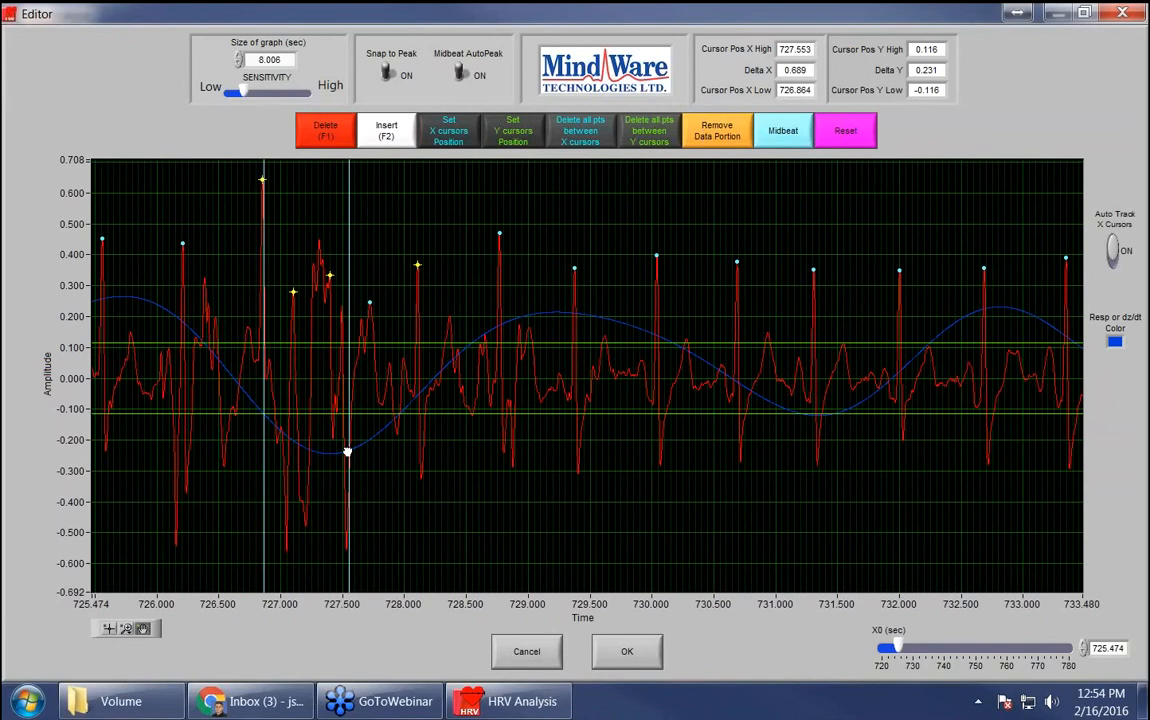
left_click_drag(347, 452, 342, 451)
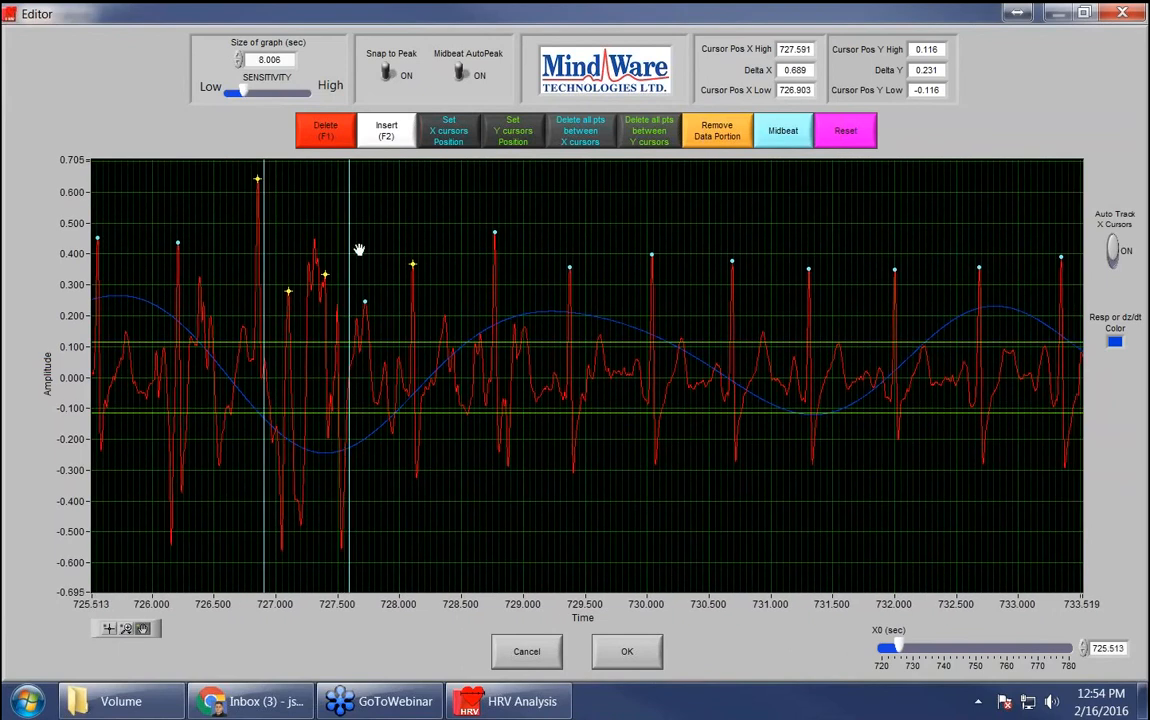
Step: Insert an R peak near 727.5 s and delete the false peaks near 727.1, 727.4 and 727.7 s
left_click(385, 125)
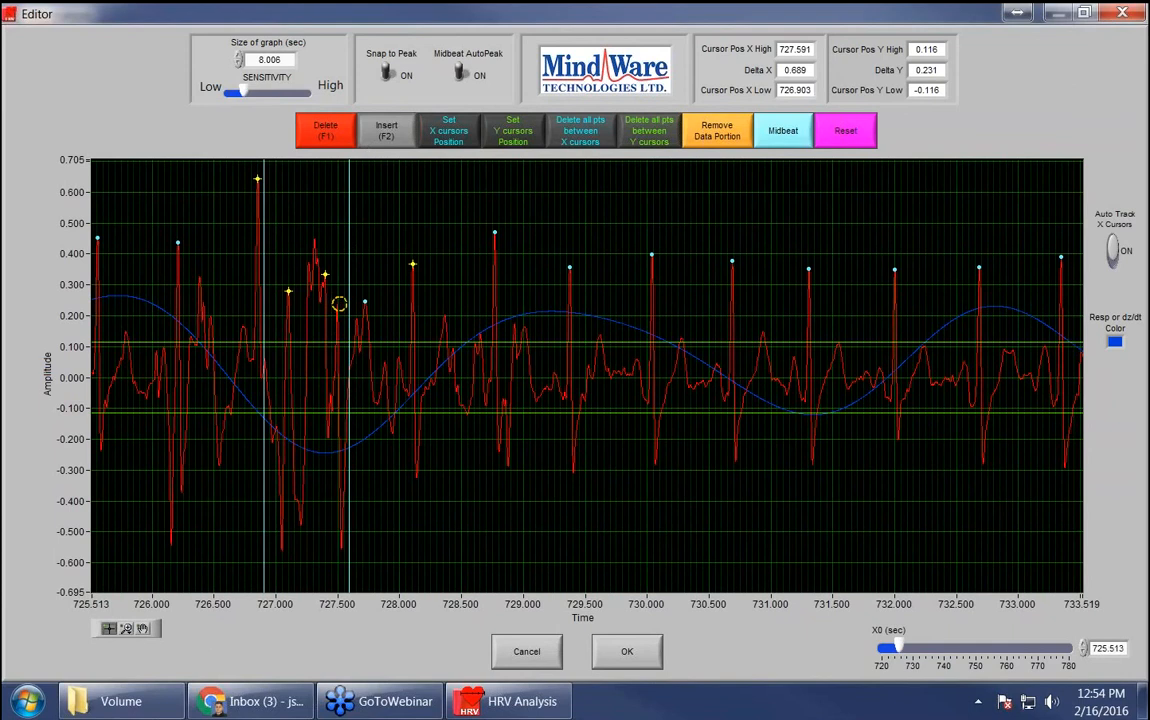
left_click(329, 123)
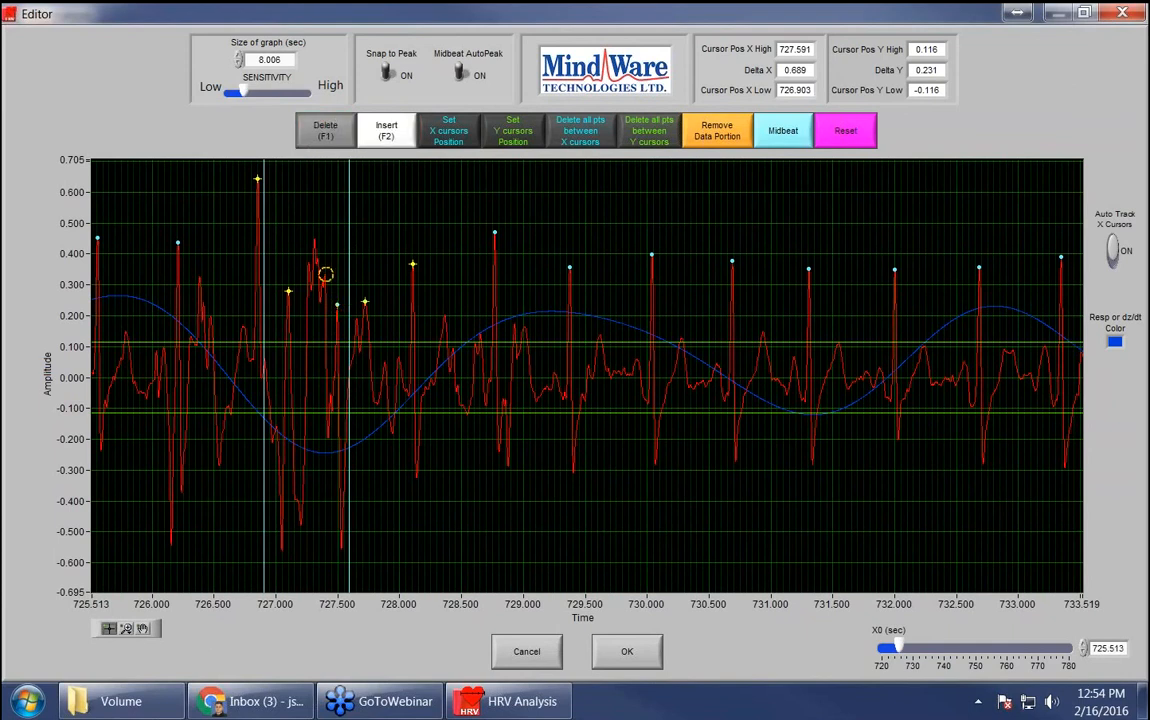
left_click(288, 292)
left_click(363, 302)
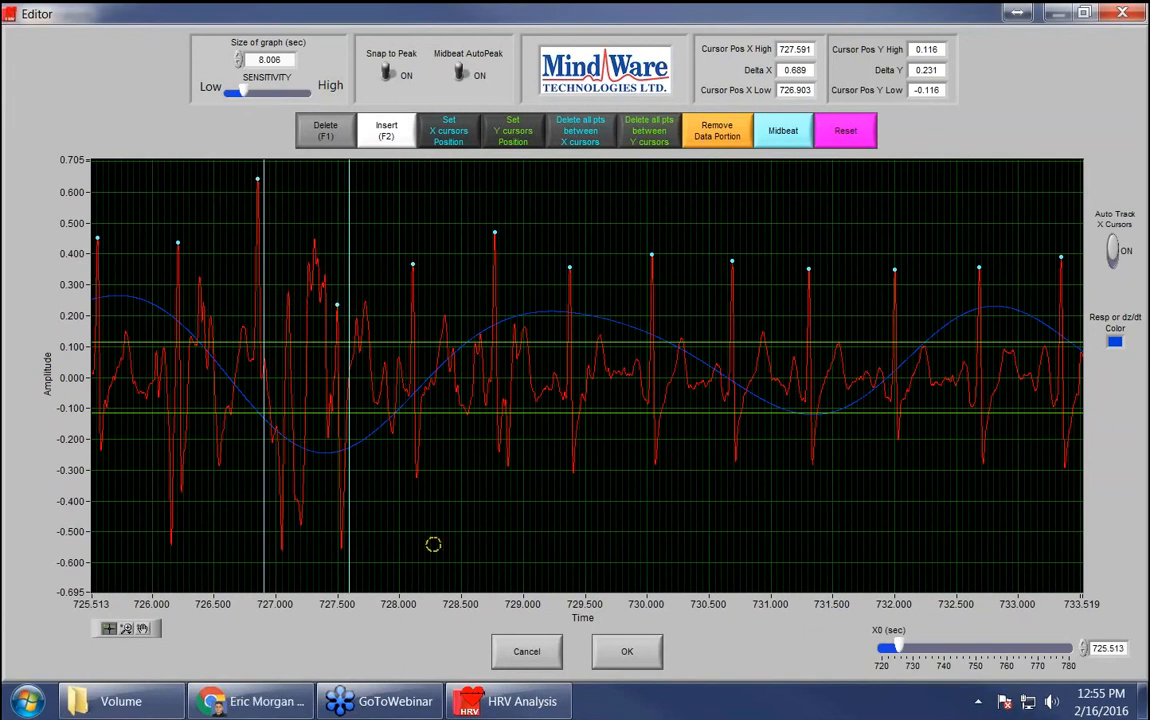
Step: Check the corrected beats around 727 s against the cursor interval and accept the R peak edits for segment 13
left_click(143, 628)
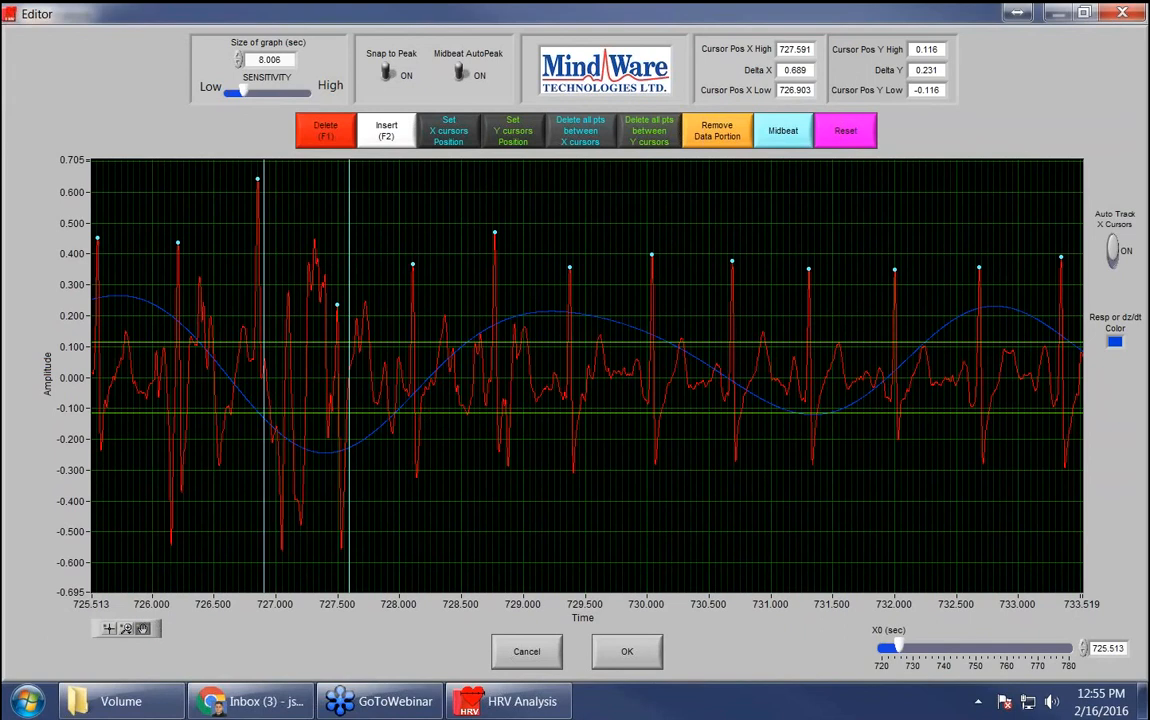
left_click_drag(180, 474, 321, 476)
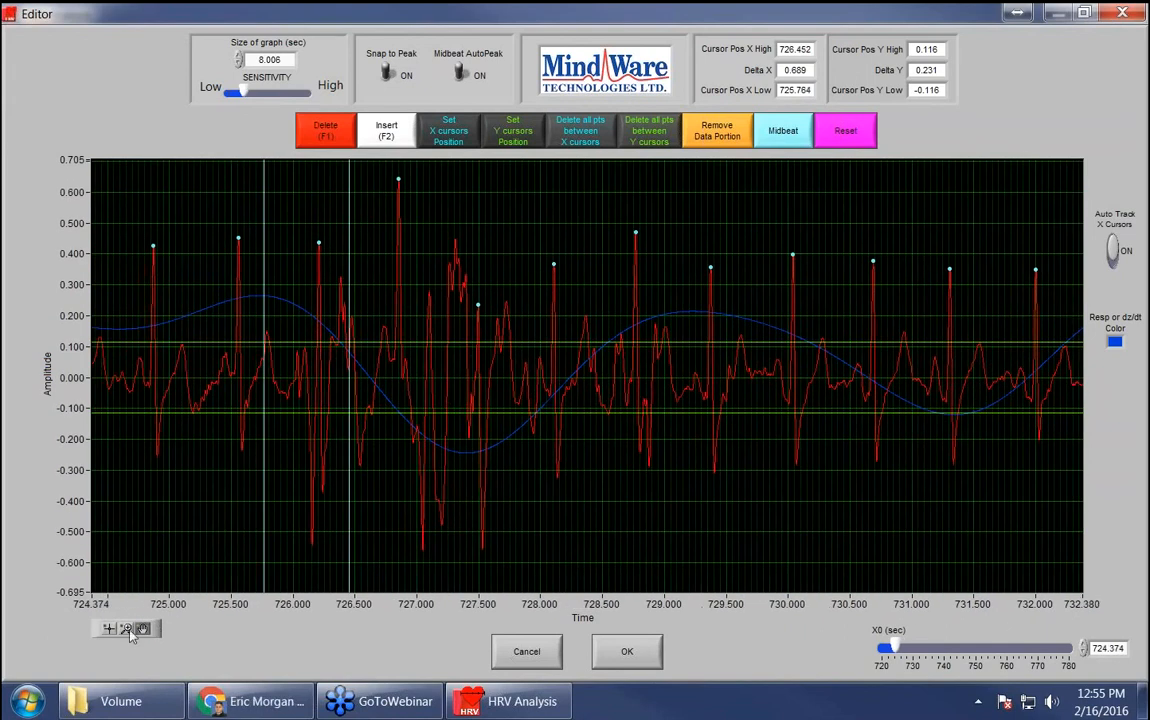
left_click_drag(390, 498, 426, 498)
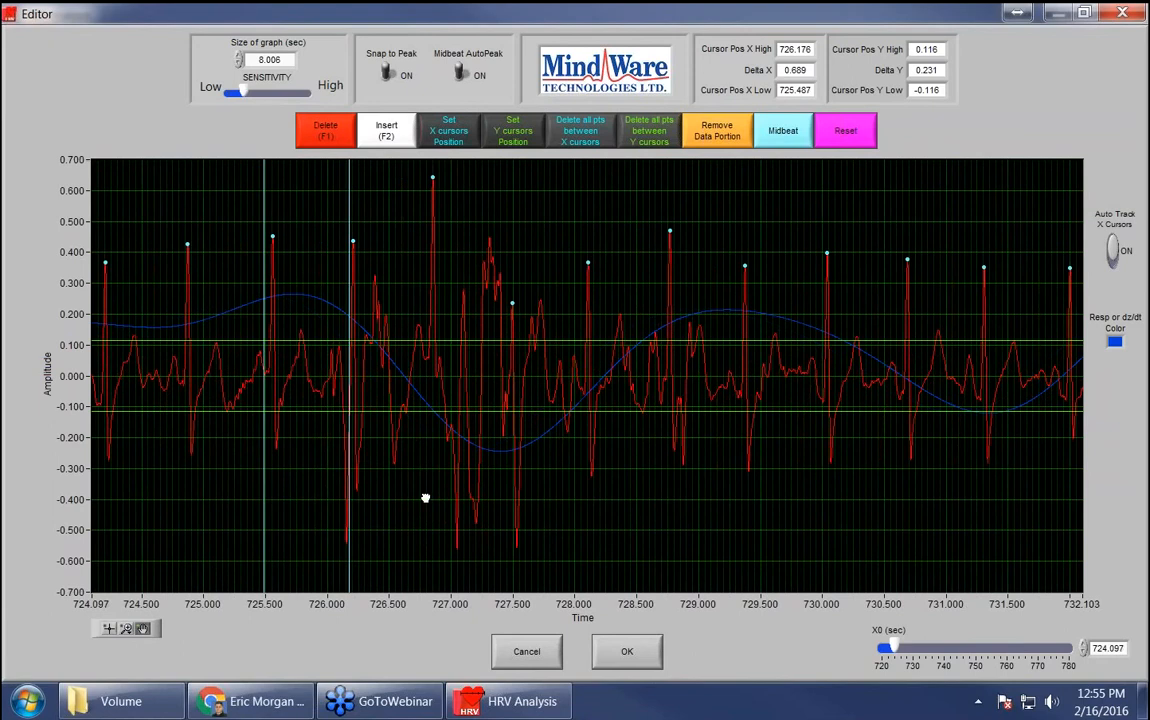
left_click_drag(425, 498, 256, 491)
left_click_drag(436, 489, 213, 506)
left_click(641, 657)
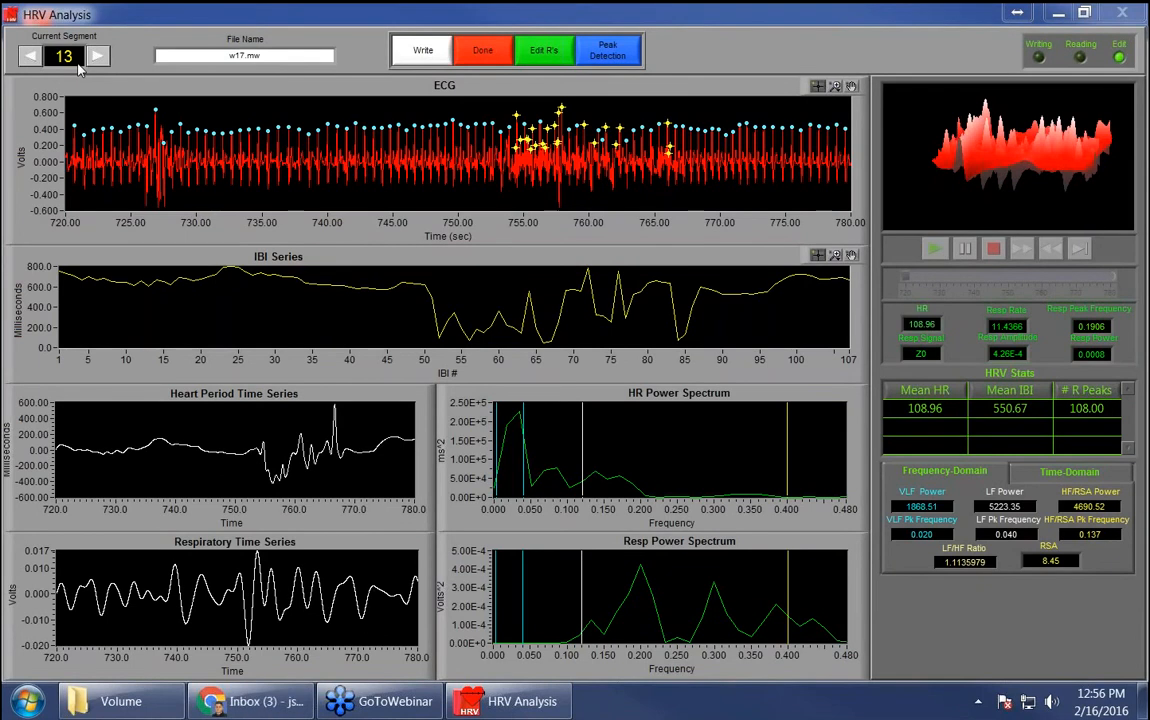
Step: Go back to segment 8 and open its R peaks for editing
left_click(33, 60)
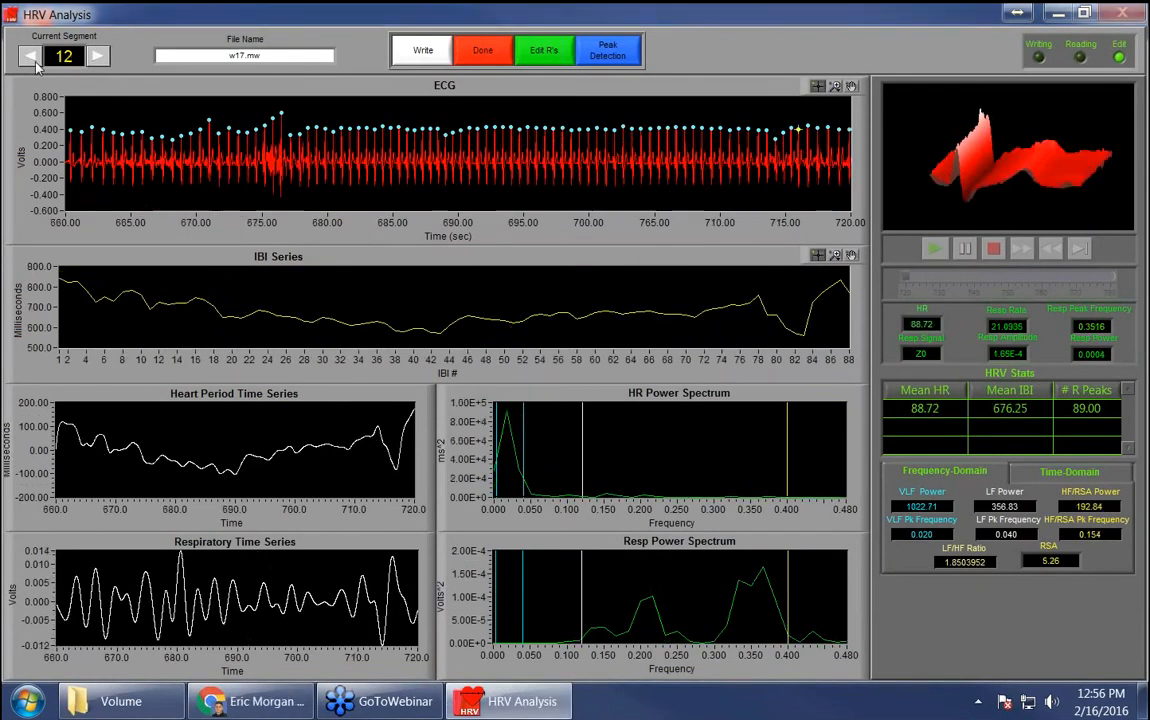
left_click(33, 60)
left_click(28, 58)
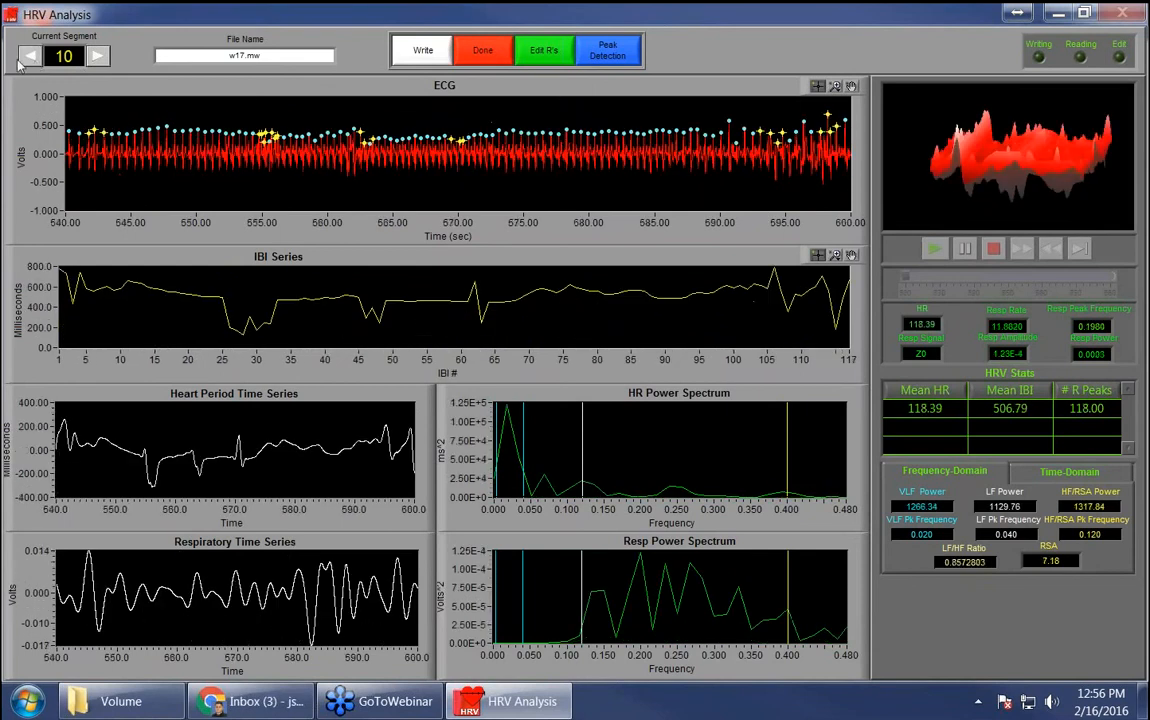
left_click(29, 60)
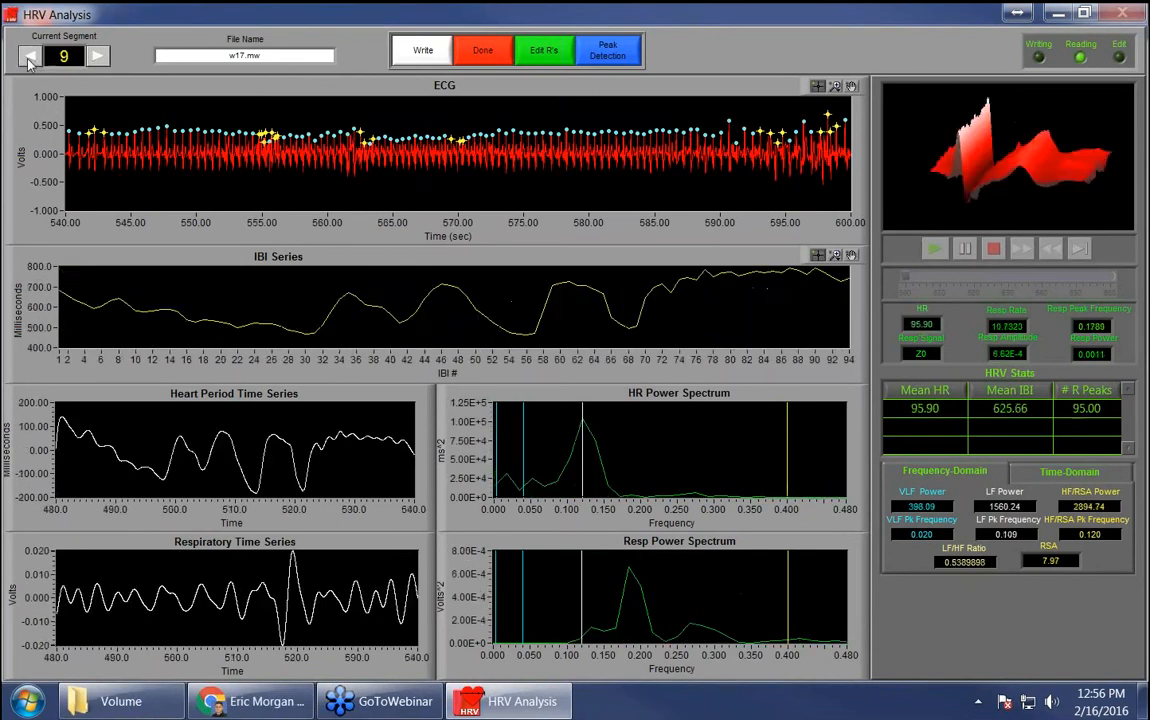
left_click(29, 60)
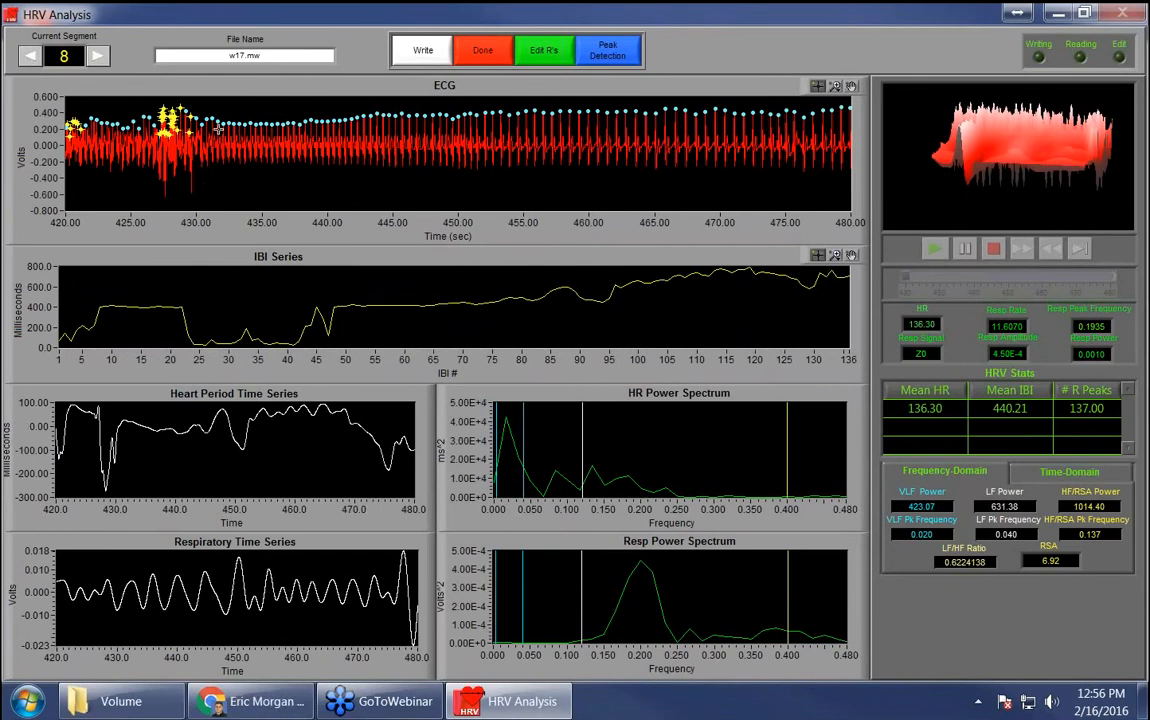
left_click(522, 46)
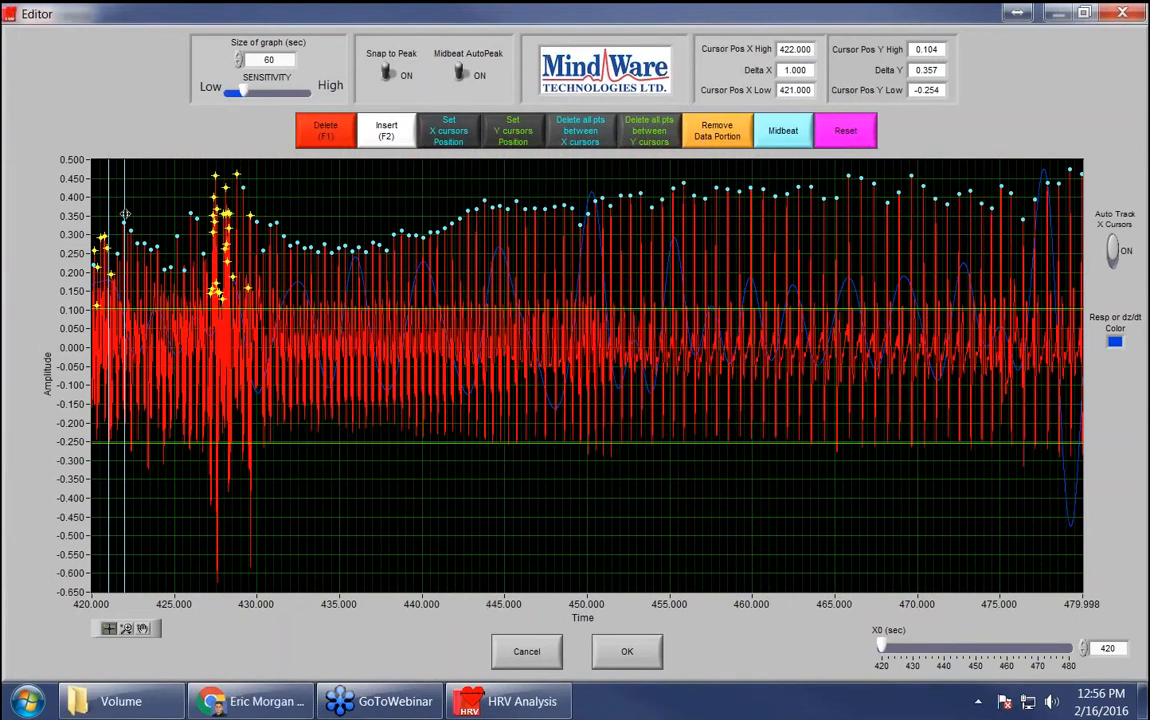
Step: Set the X cursors to 420.000 and 430.369 s, delete all R peaks between them, and accept the edits for segment 8
left_click_drag(125, 213, 263, 222)
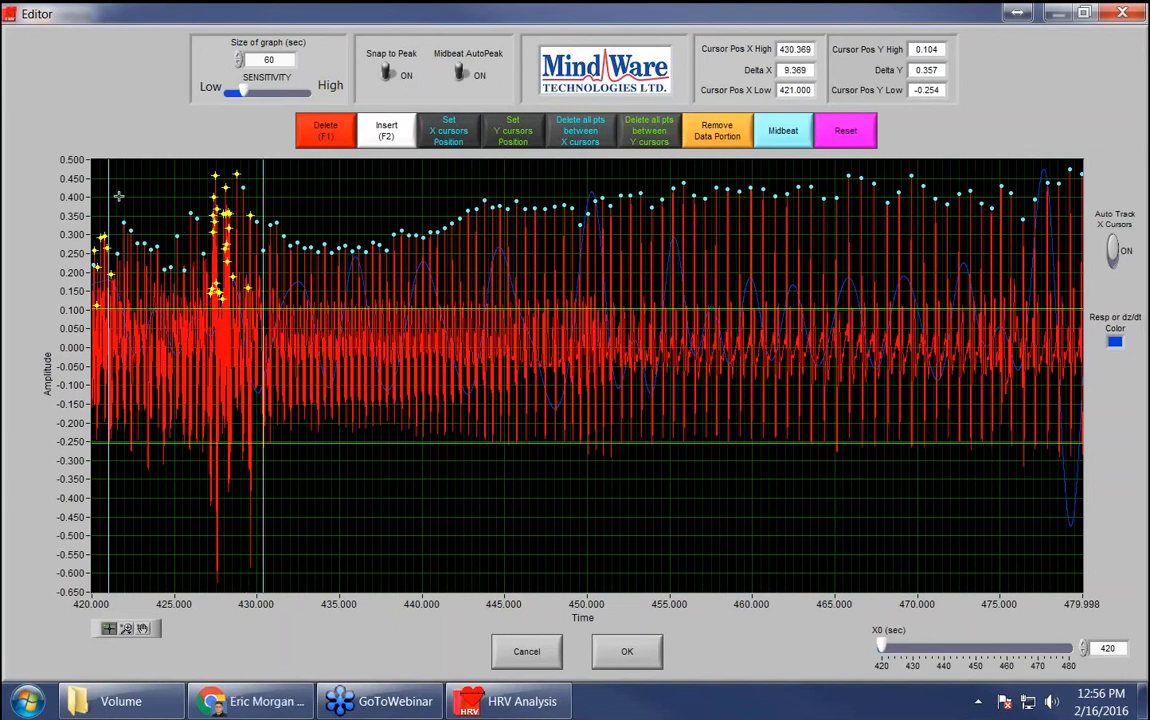
mouse_move(114, 196)
left_mouse_down()
mouse_move(86, 202)
mouse_move(96, 204)
left_mouse_up()
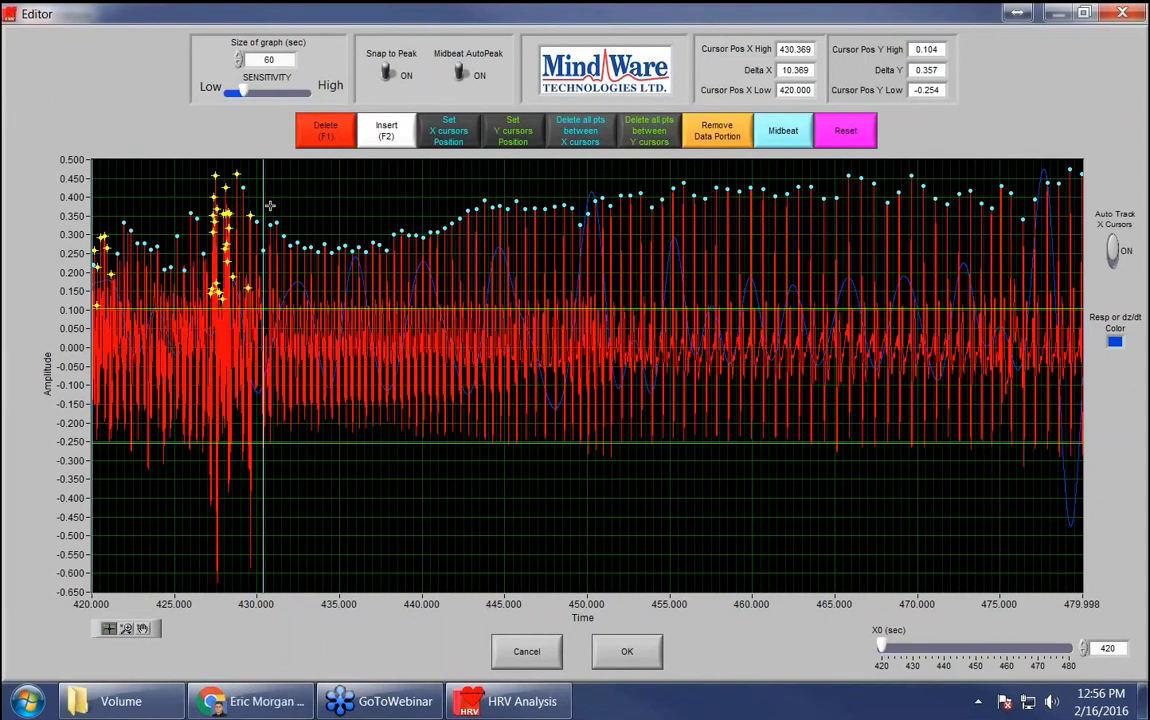
left_click(590, 137)
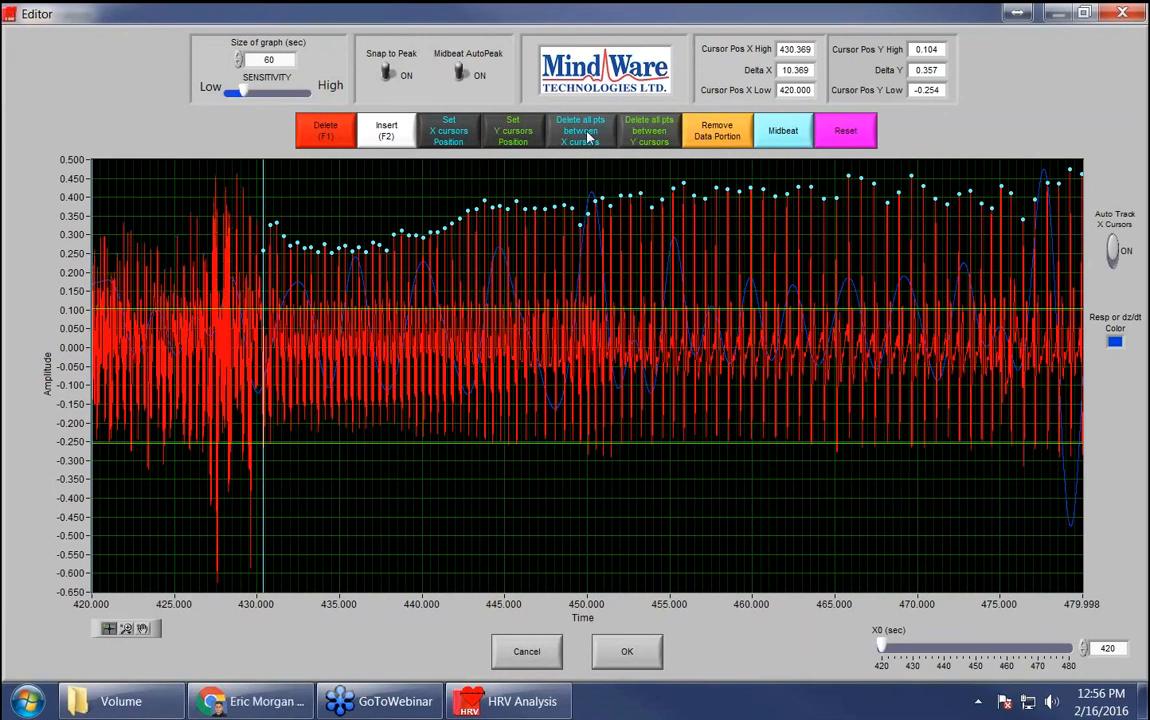
left_click(627, 651)
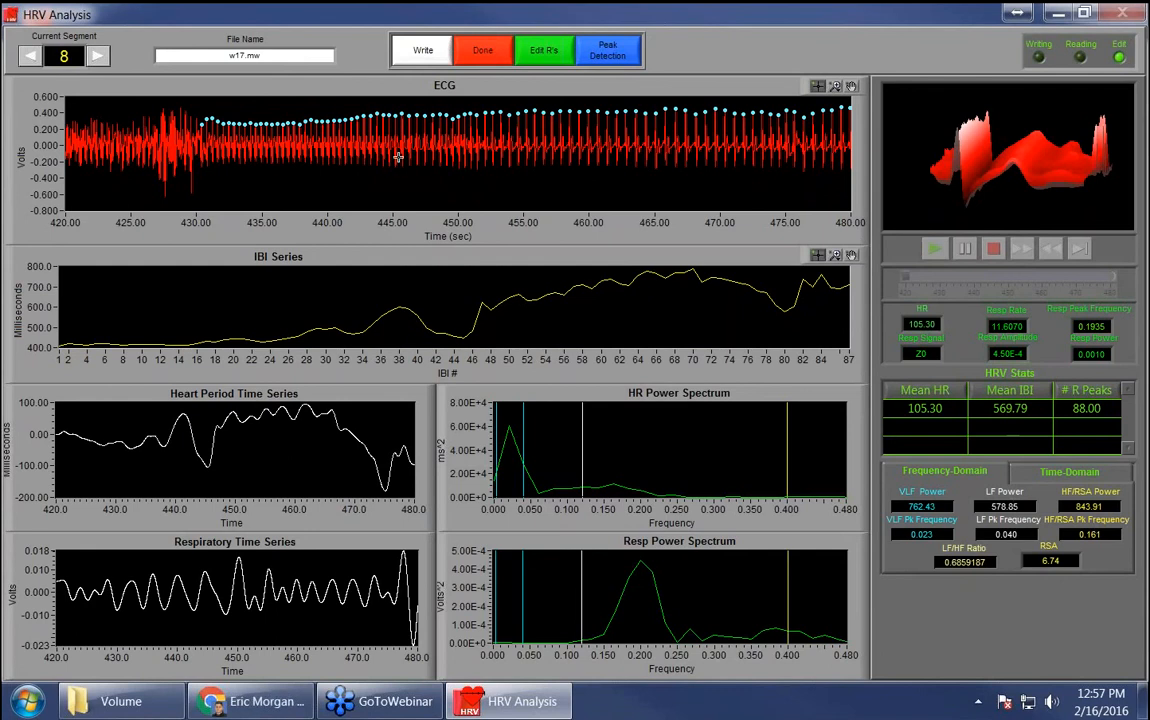
Step: Return from segment 8 to segment 1 of the recording
left_click(31, 57)
left_click(31, 57)
left_click(31, 57)
left_click(31, 57)
left_click(31, 57)
left_click(31, 57)
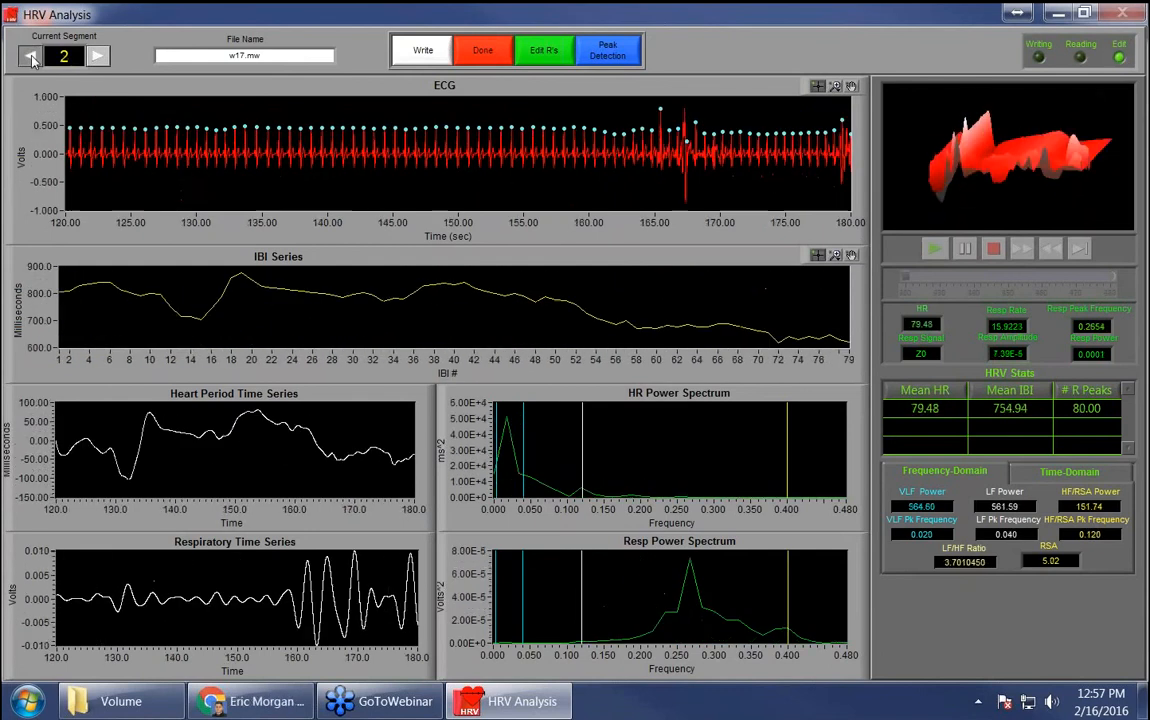
left_click(31, 57)
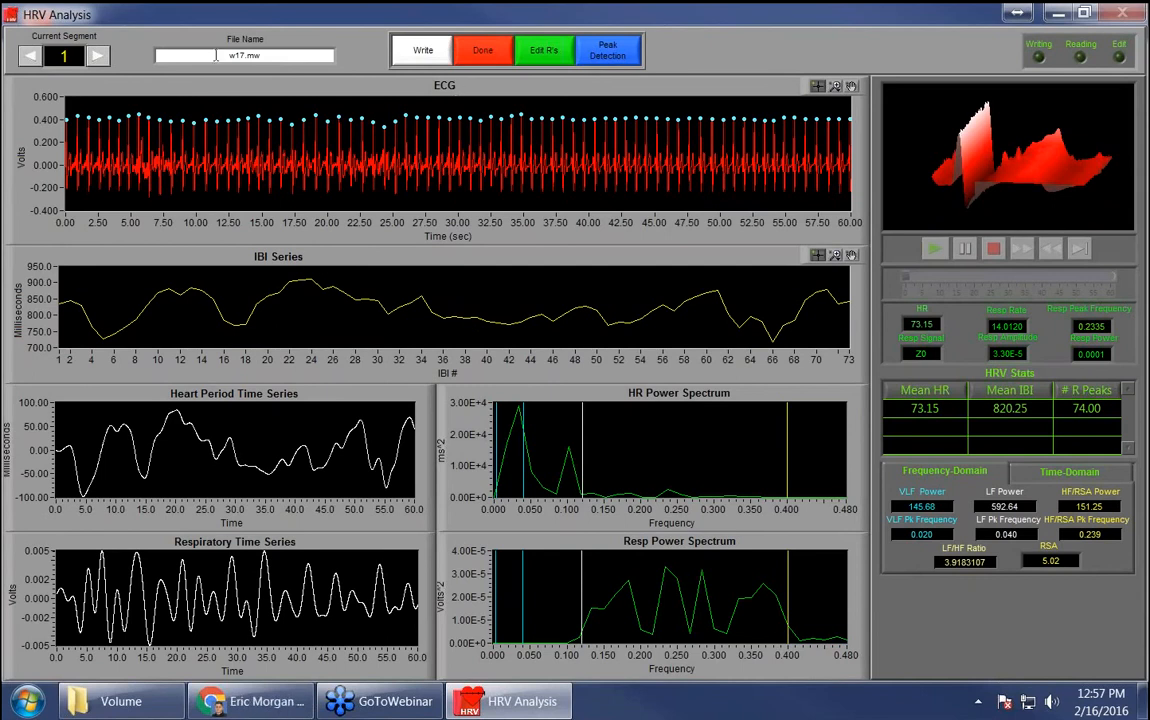
Step: Write the HRV results to a new Excel output file and switch to the generated workbook in Excel, maximized
left_click(418, 52)
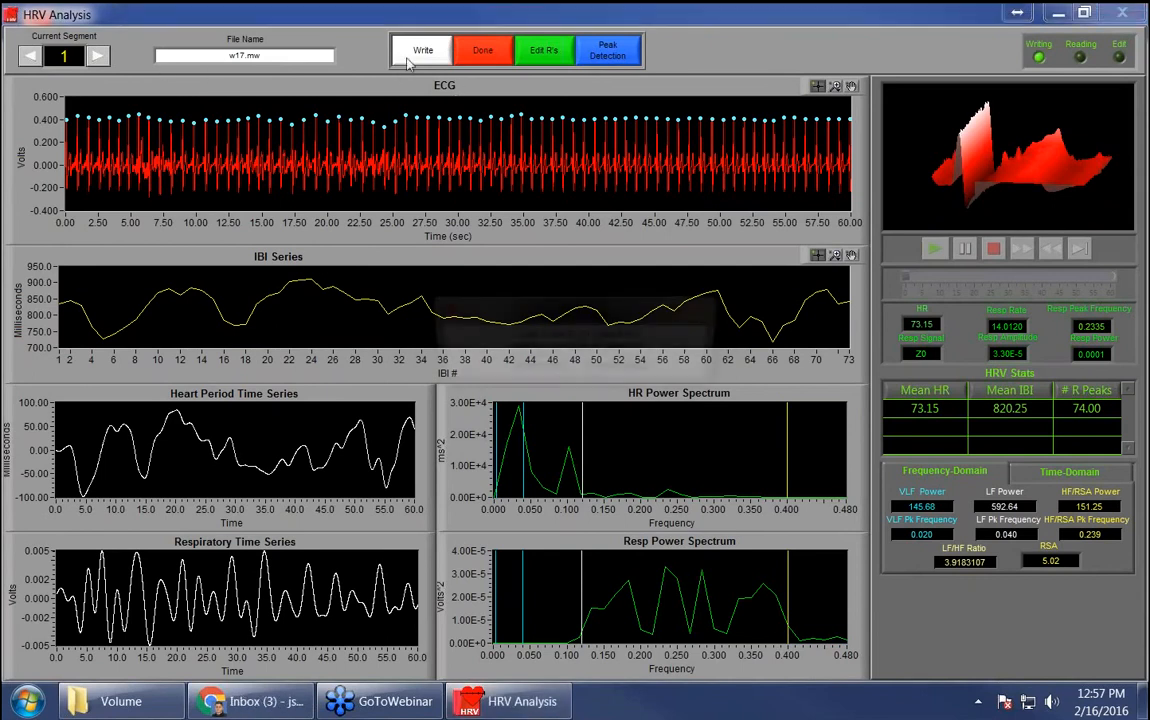
left_click_drag(580, 312, 577, 300)
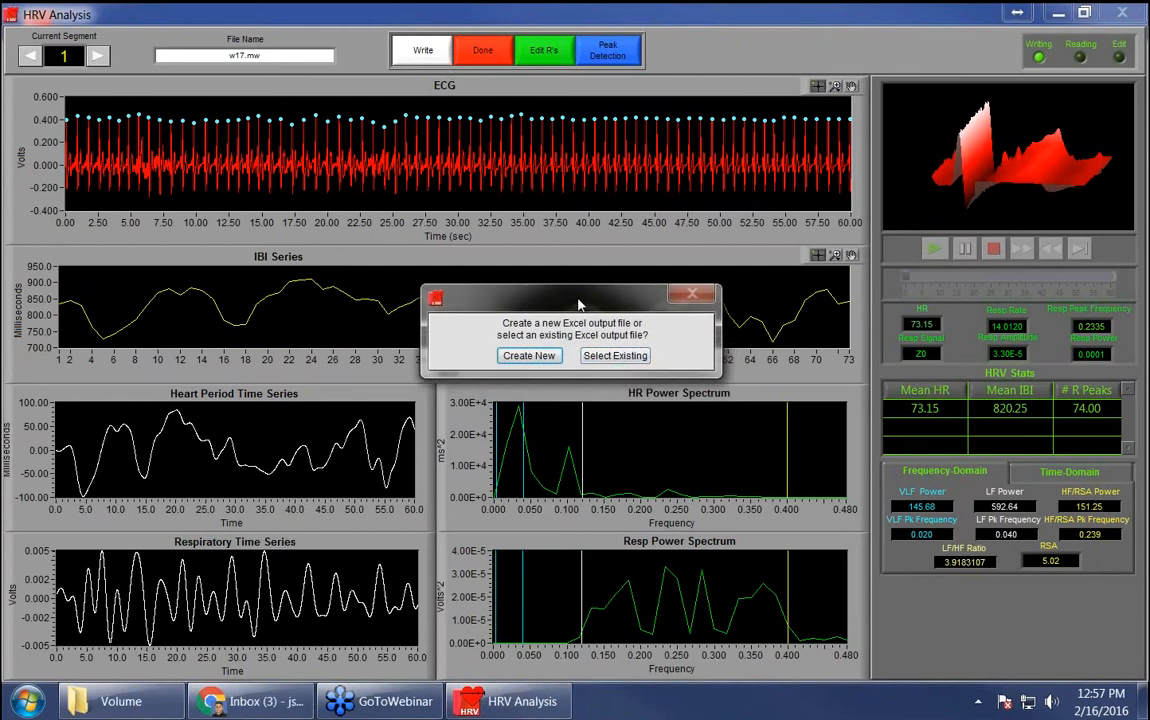
left_click(528, 356)
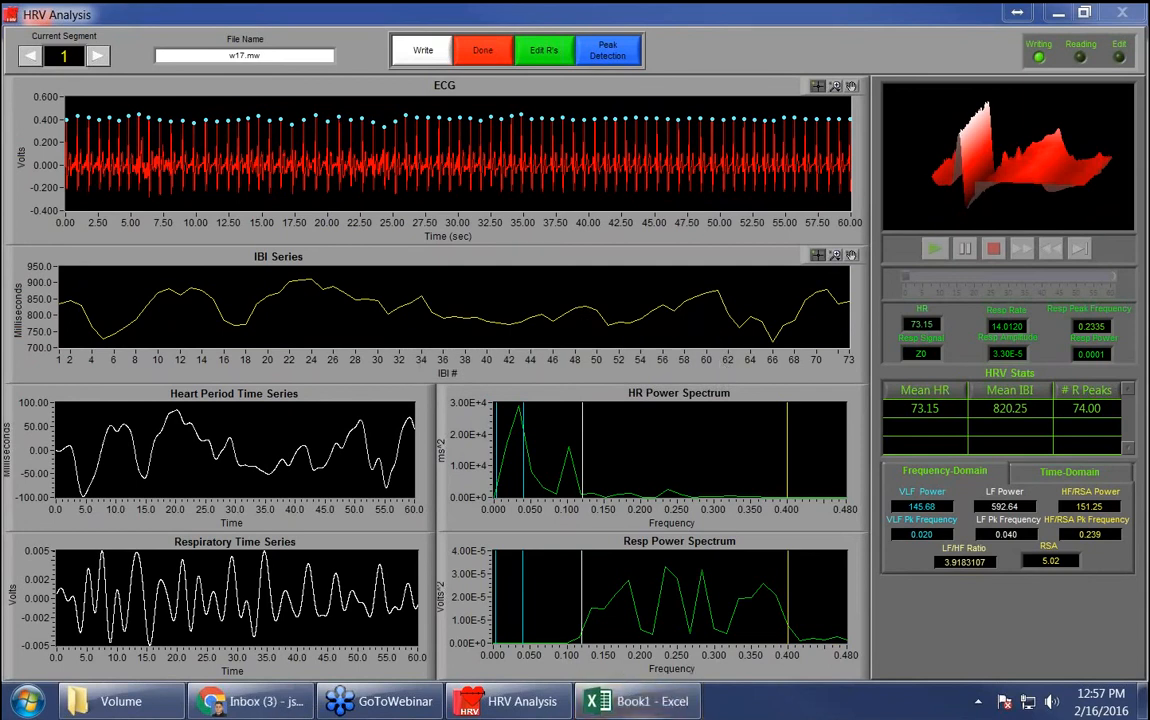
left_click(655, 705)
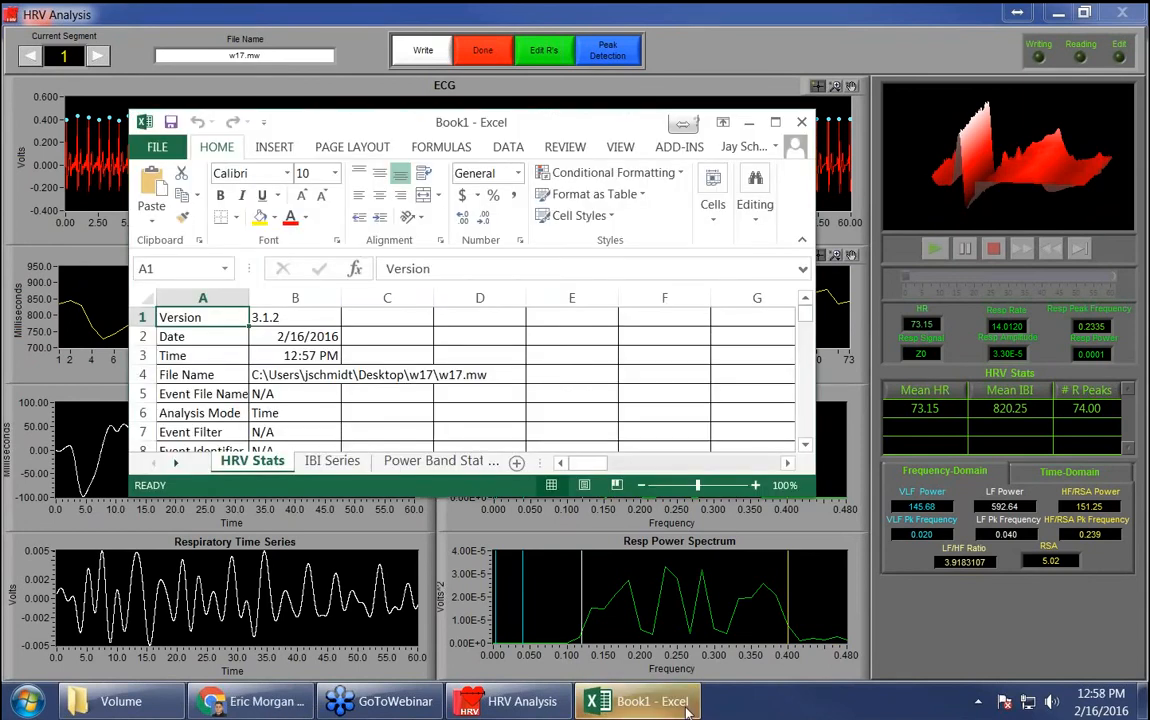
left_click(775, 122)
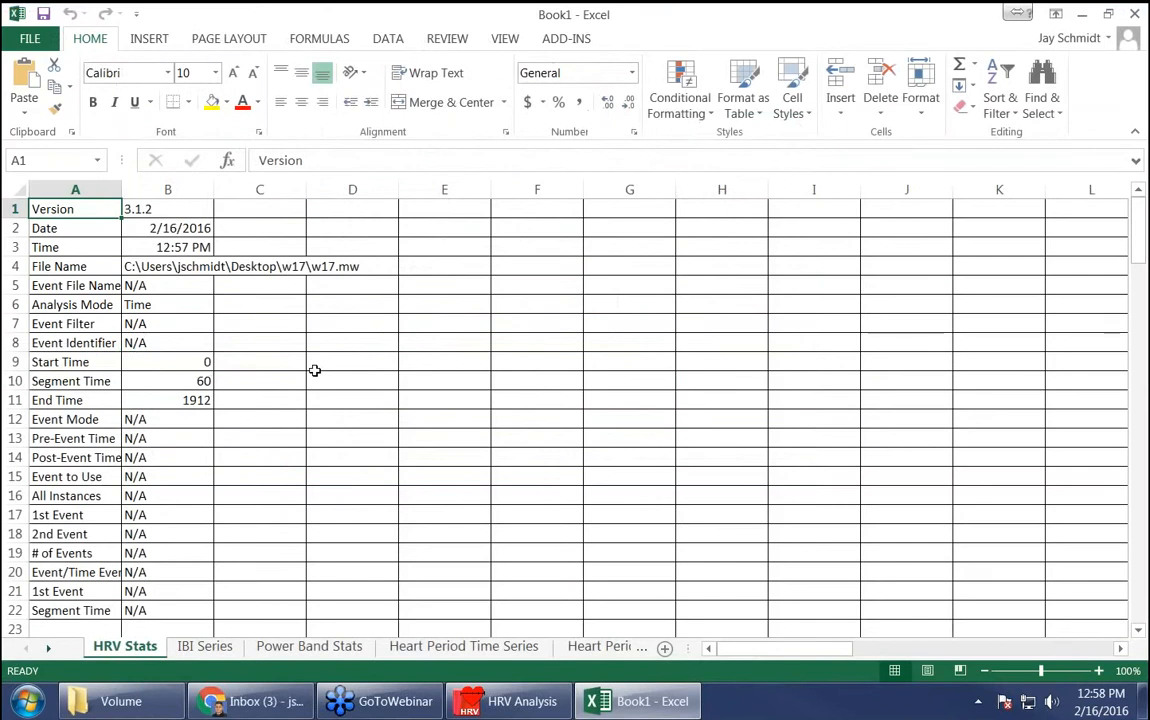
Step: Review the HRV Stats sheet from the file and analysis settings down to the segment 1 results
left_click(241, 416)
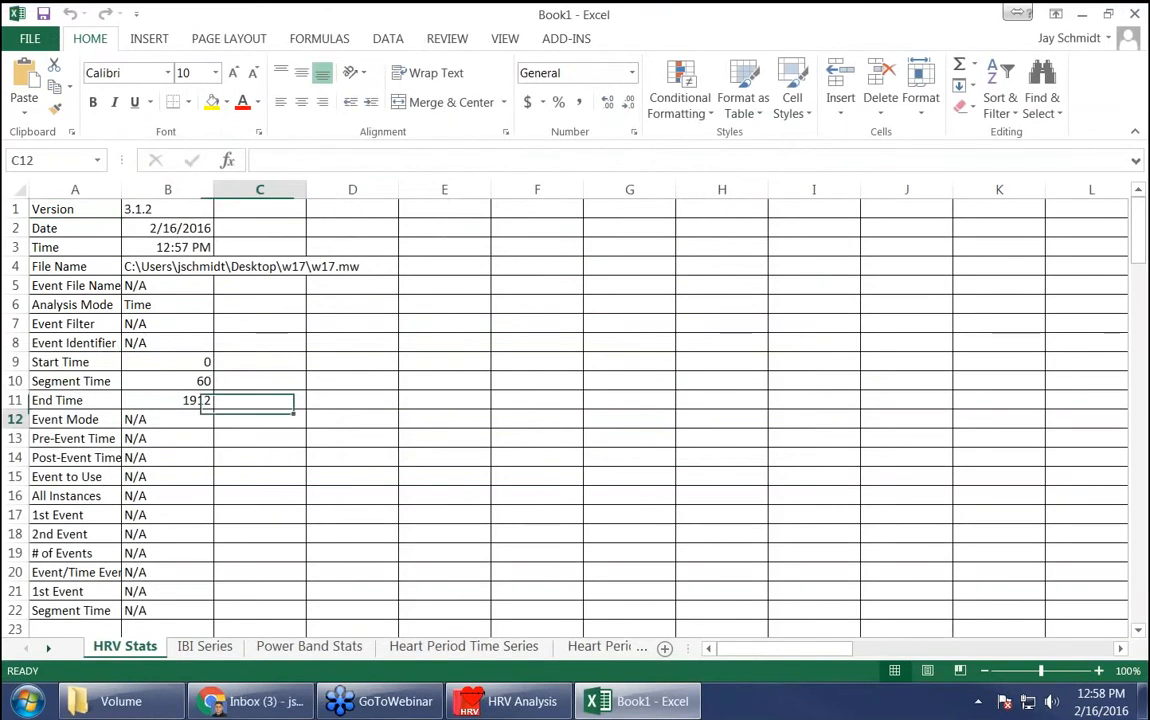
left_click(169, 190)
left_click(169, 227)
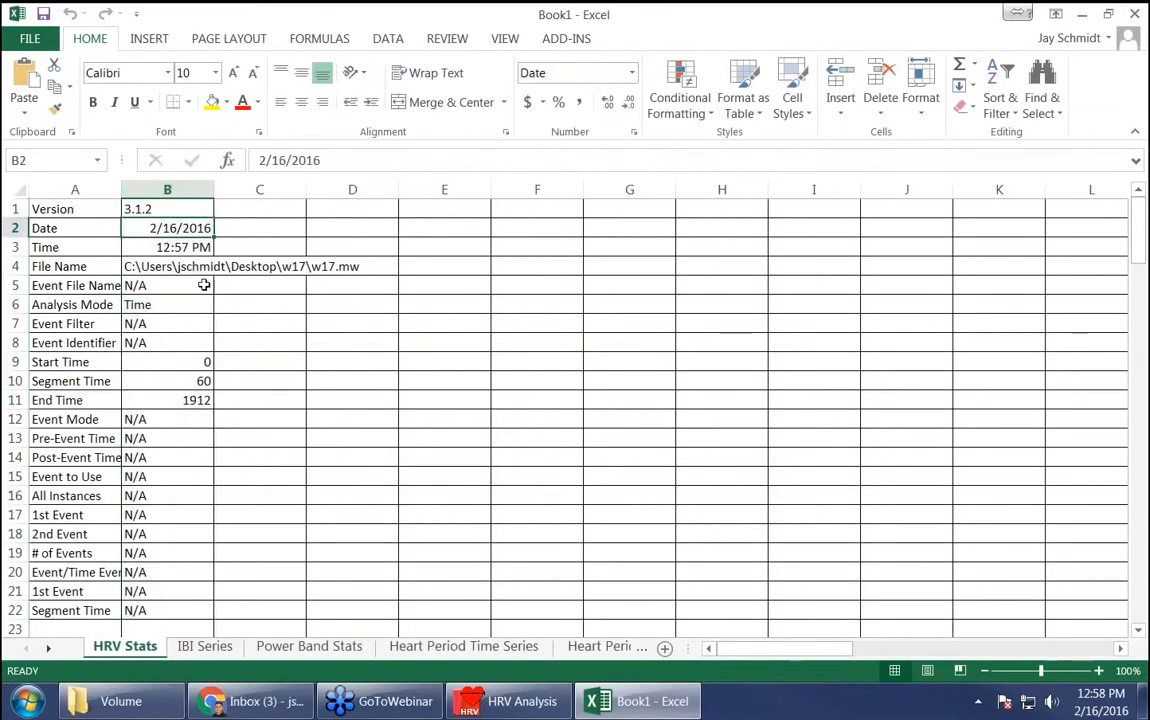
scroll(163, 351, "down", 5)
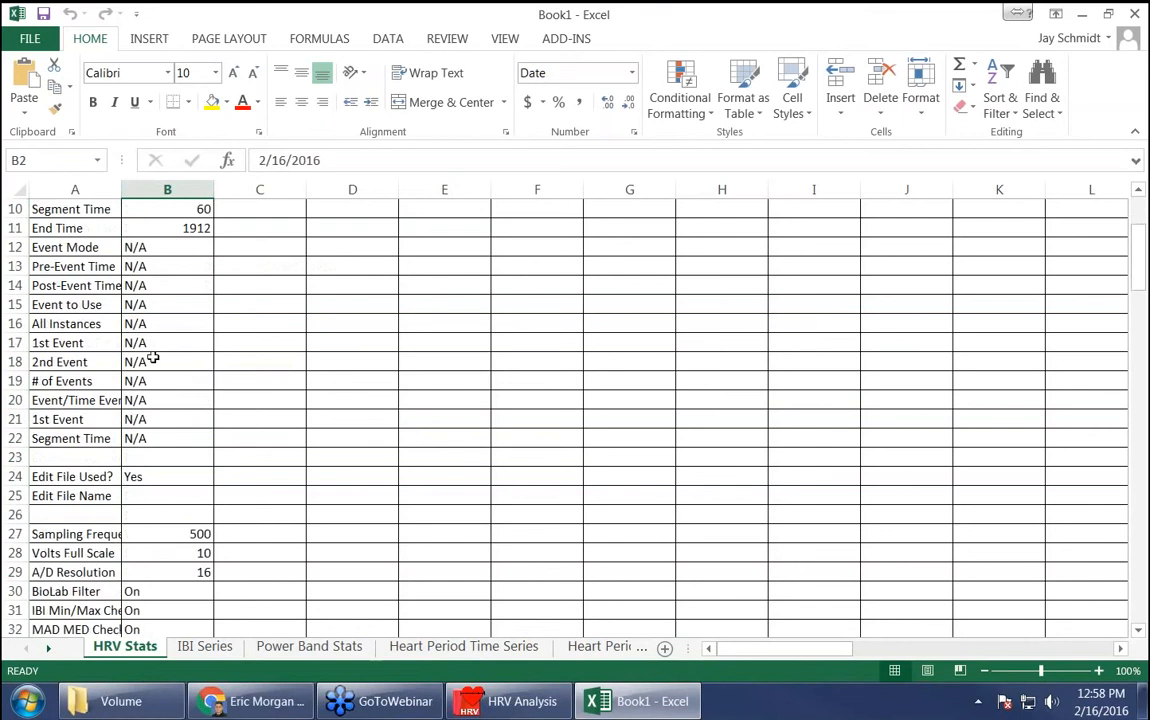
scroll(130, 340, "down", 3)
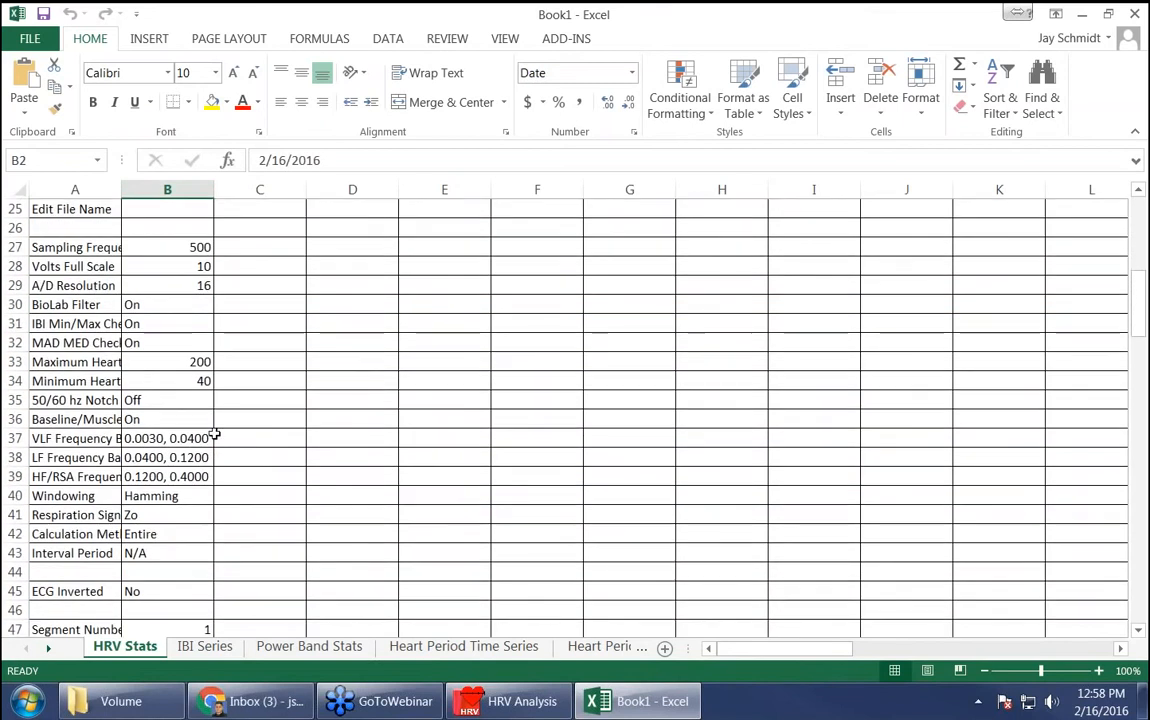
scroll(160, 442, "down", 6)
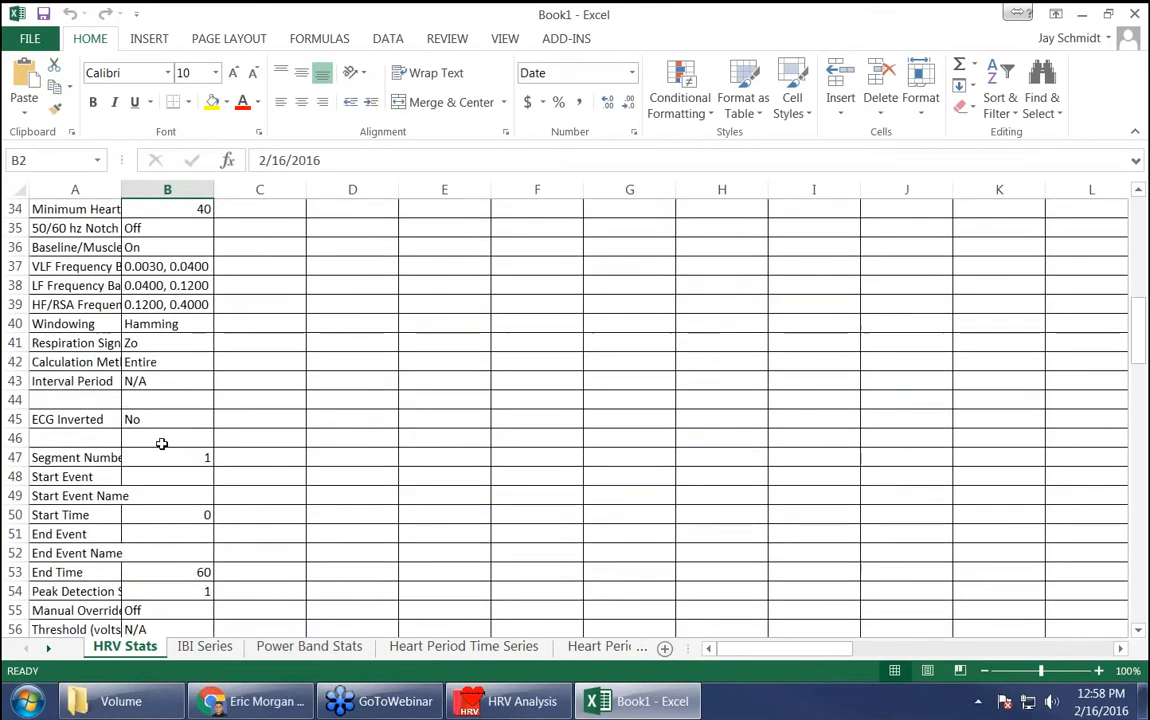
scroll(153, 445, "down", 4)
scroll(146, 480, "up", 1)
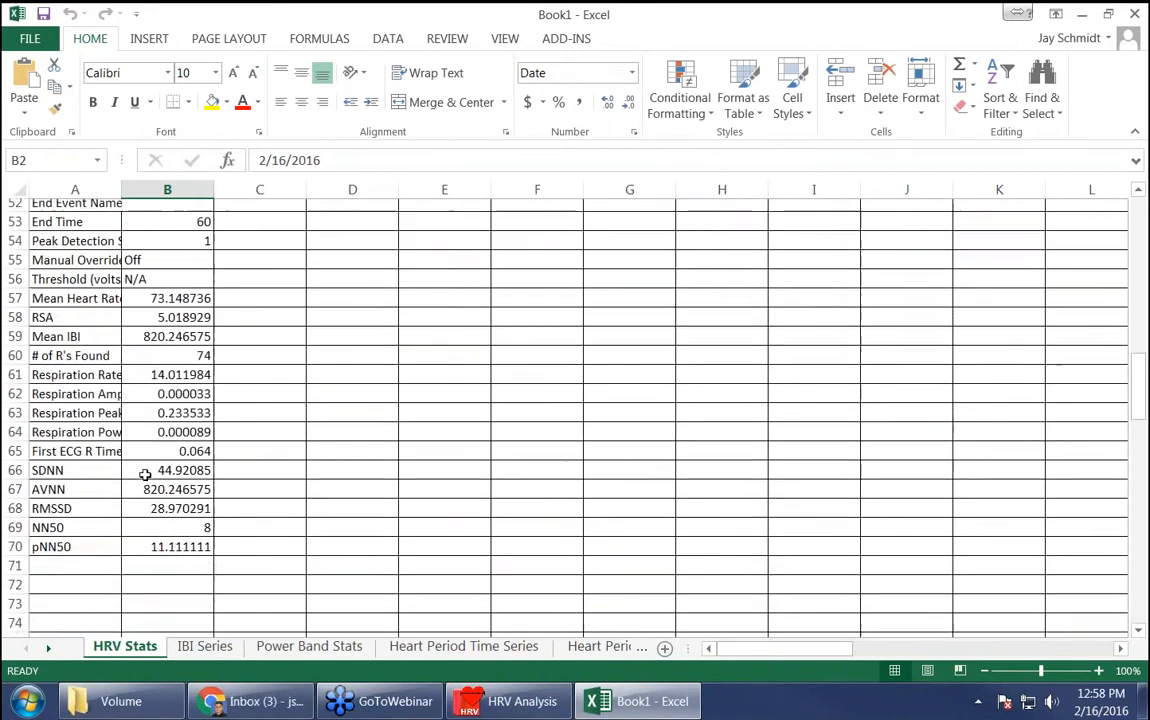
scroll(146, 422, "down", 1)
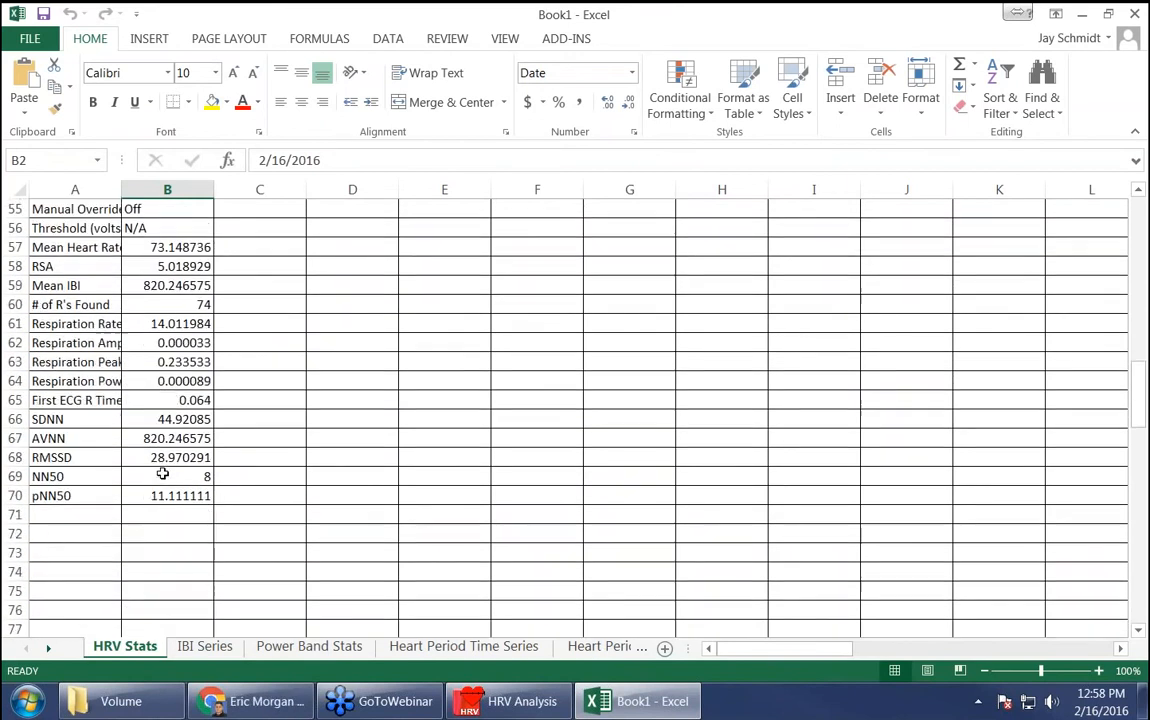
scroll(147, 427, "up", 1)
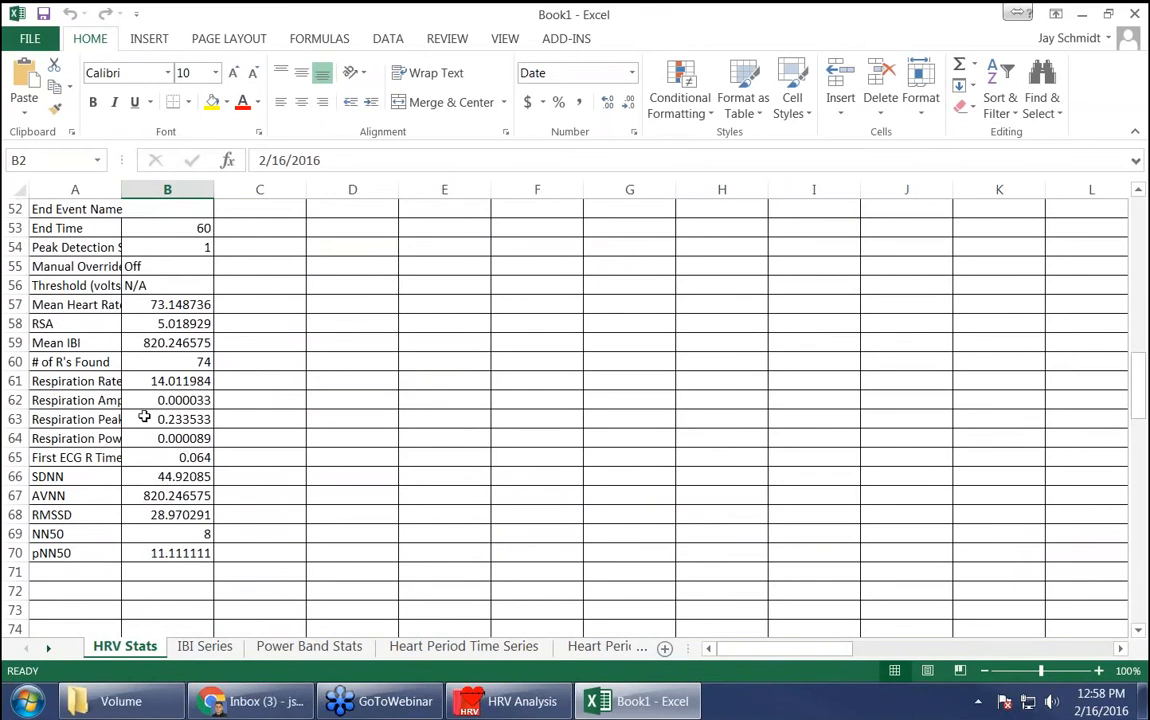
Step: Highlight the RSA, Mean IBI and # of R's Found rows one after another on the HRV Stats sheet
left_click(14, 323)
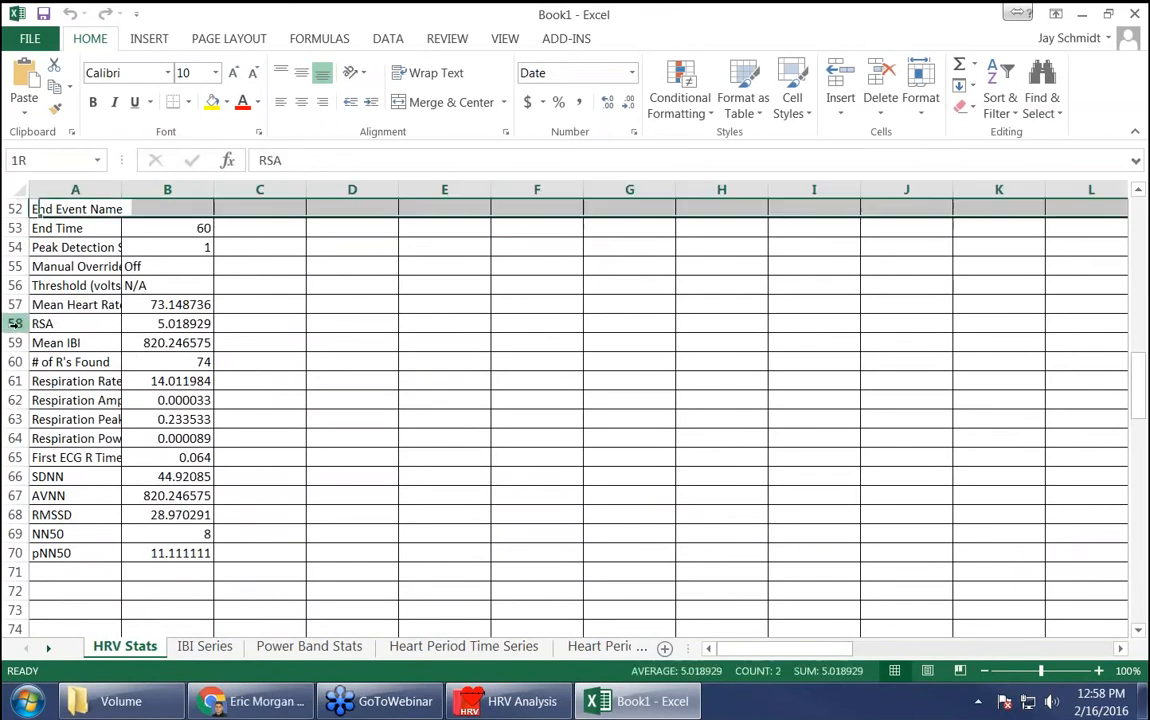
left_click(14, 343)
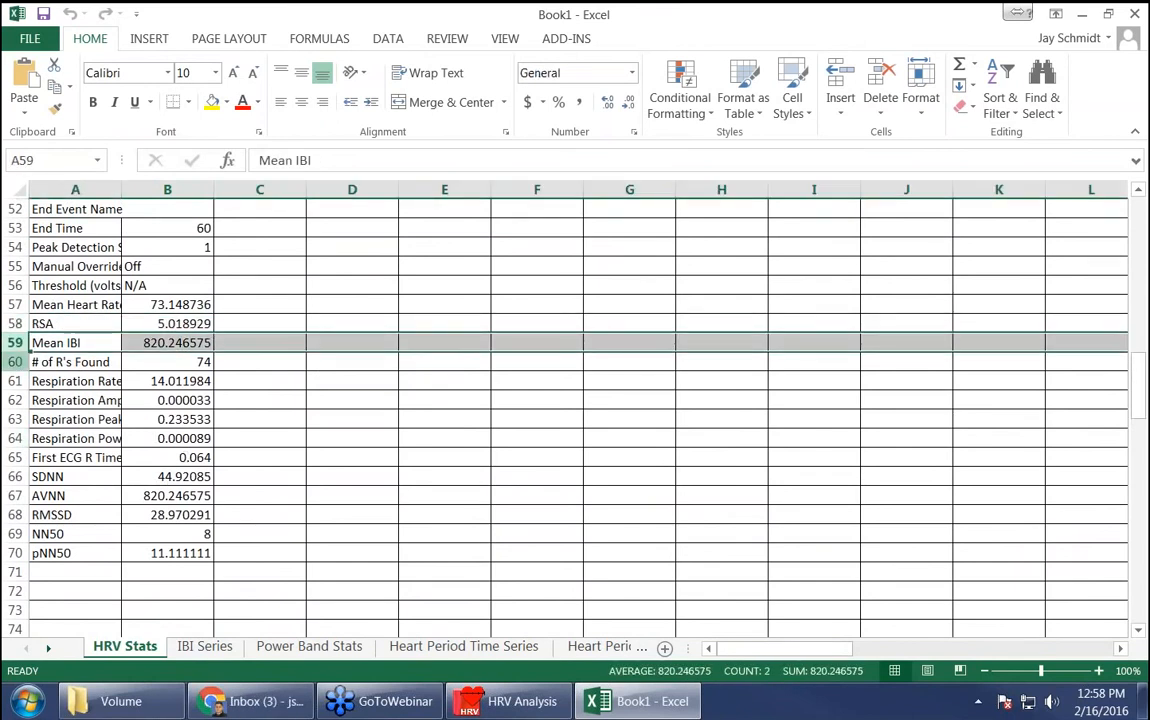
left_click(14, 362)
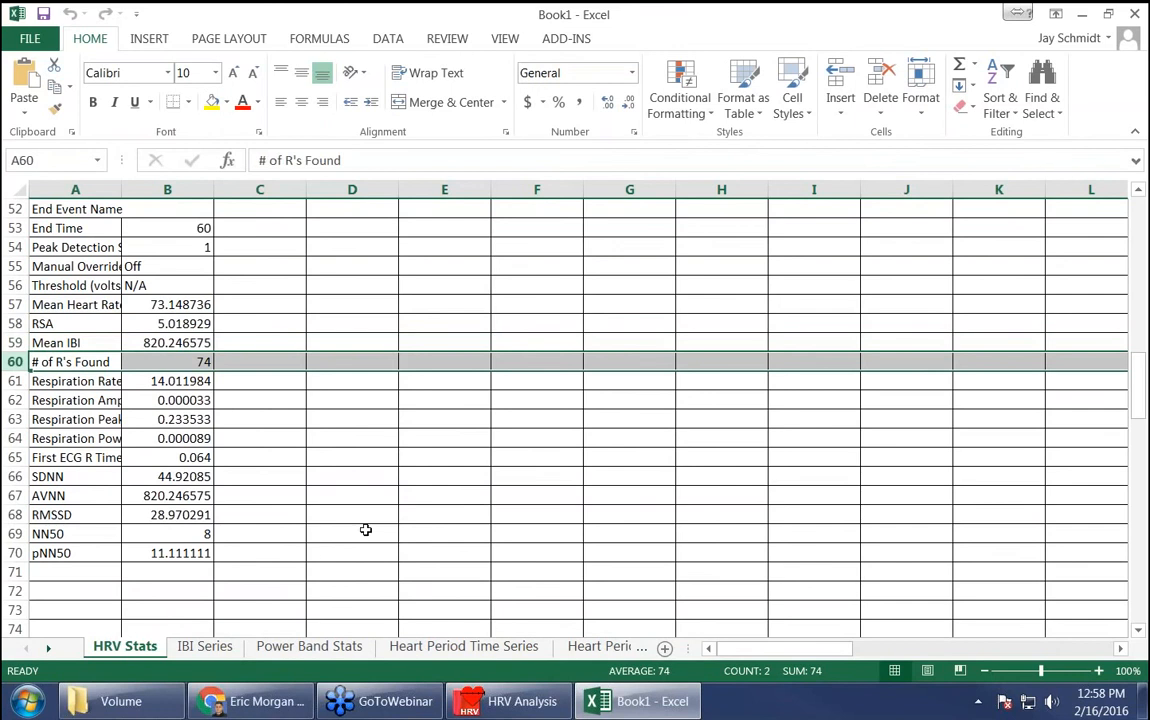
Step: View the IBI Series, Power Band Stats and Heart Period Time Series sheets, and return to HRV Stats
left_click(205, 647)
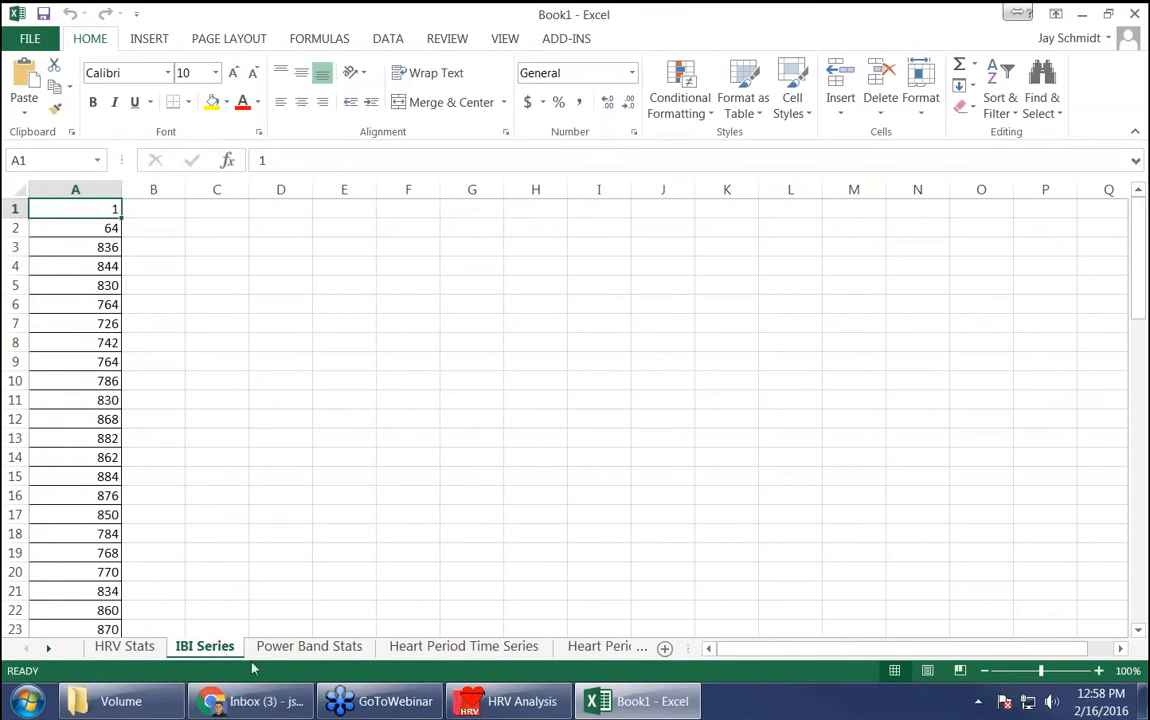
left_click(309, 647)
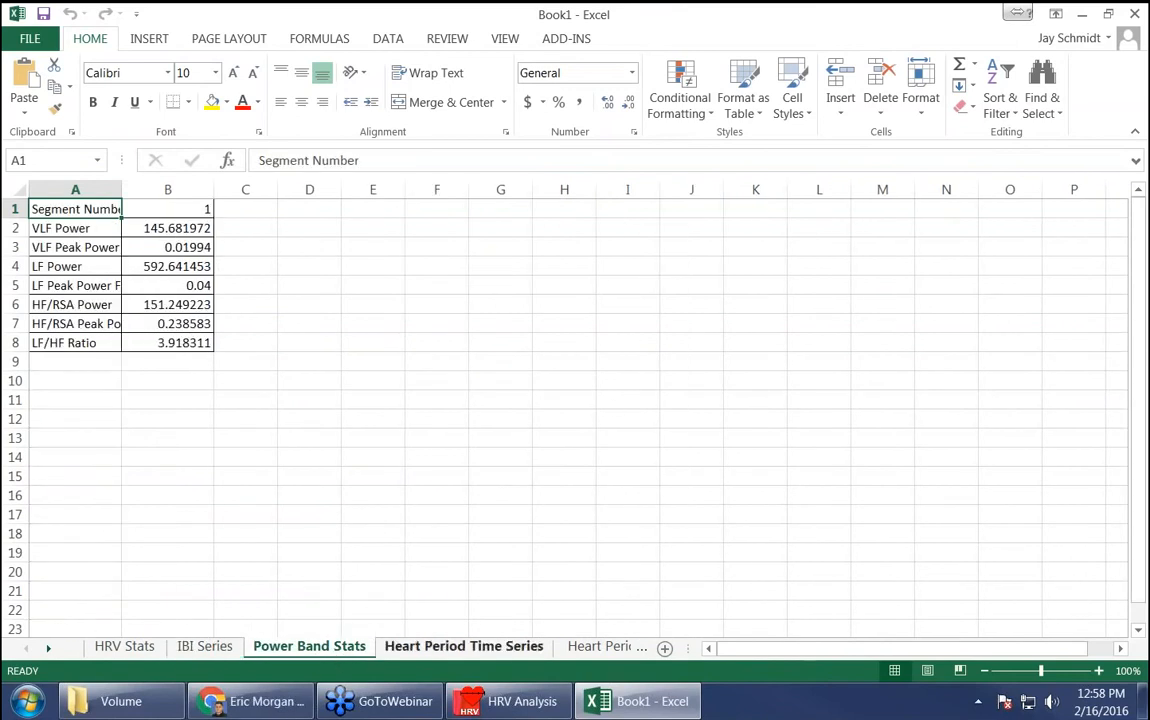
left_click(464, 647)
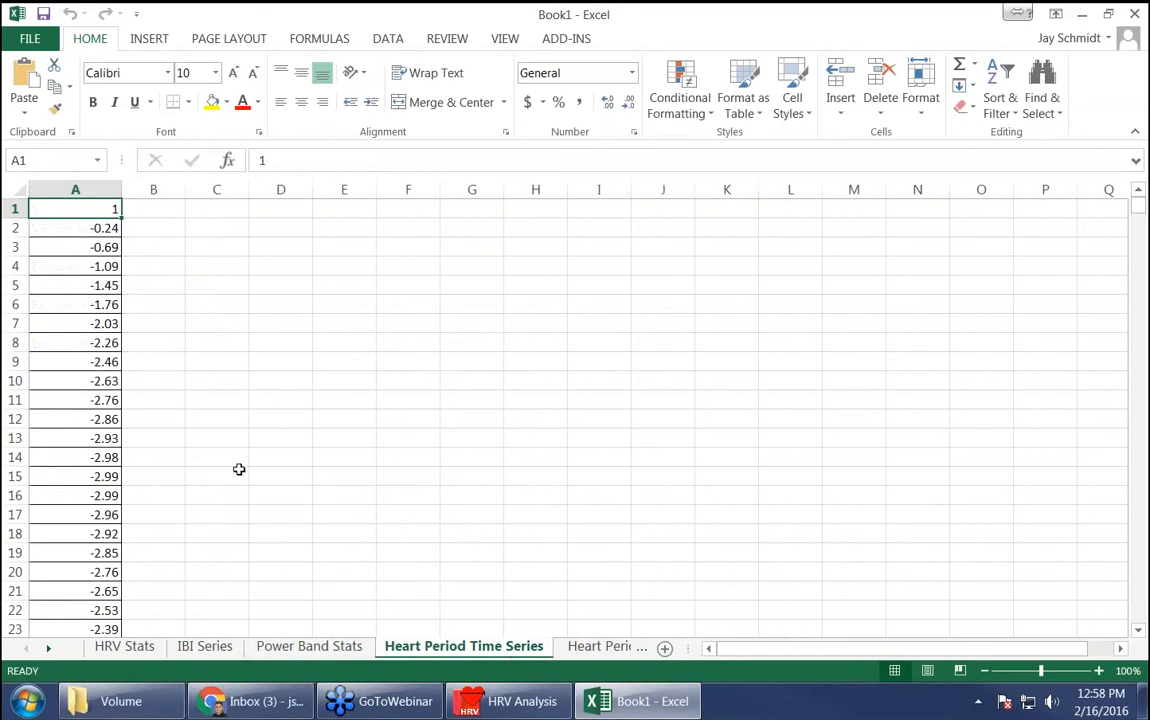
left_click(128, 647)
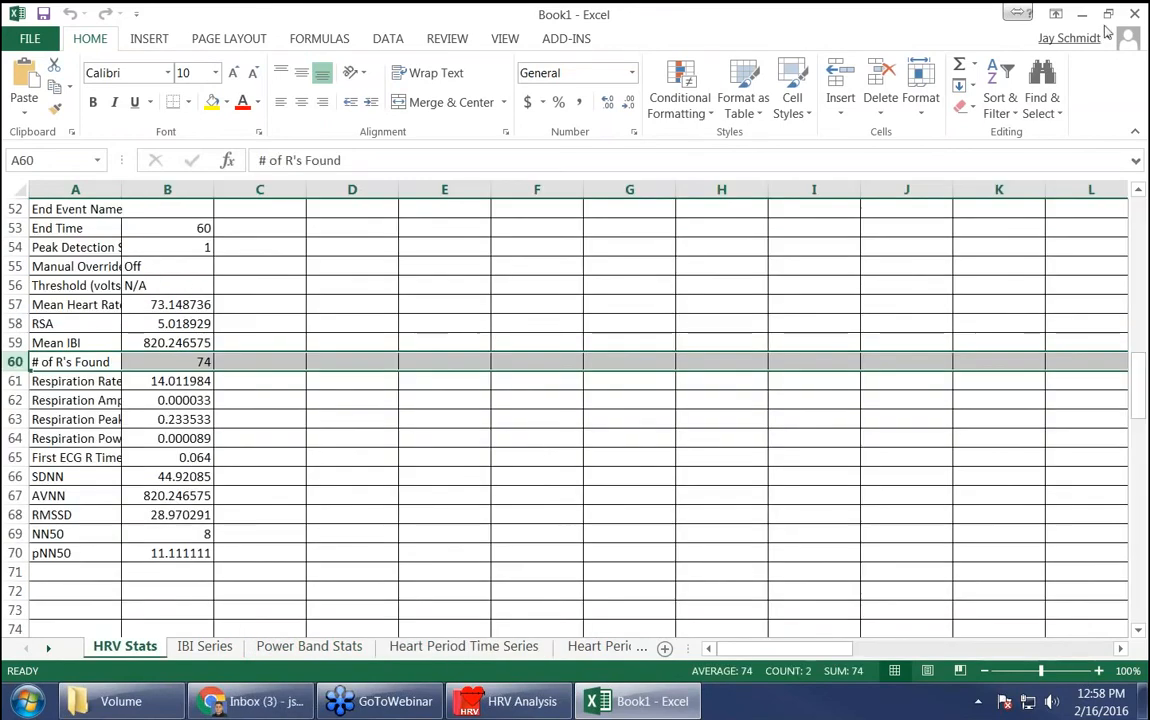
Step: Close the results workbook and finish the analysis, saving the edited data as w17 in the edit data folder
left_click(1134, 14)
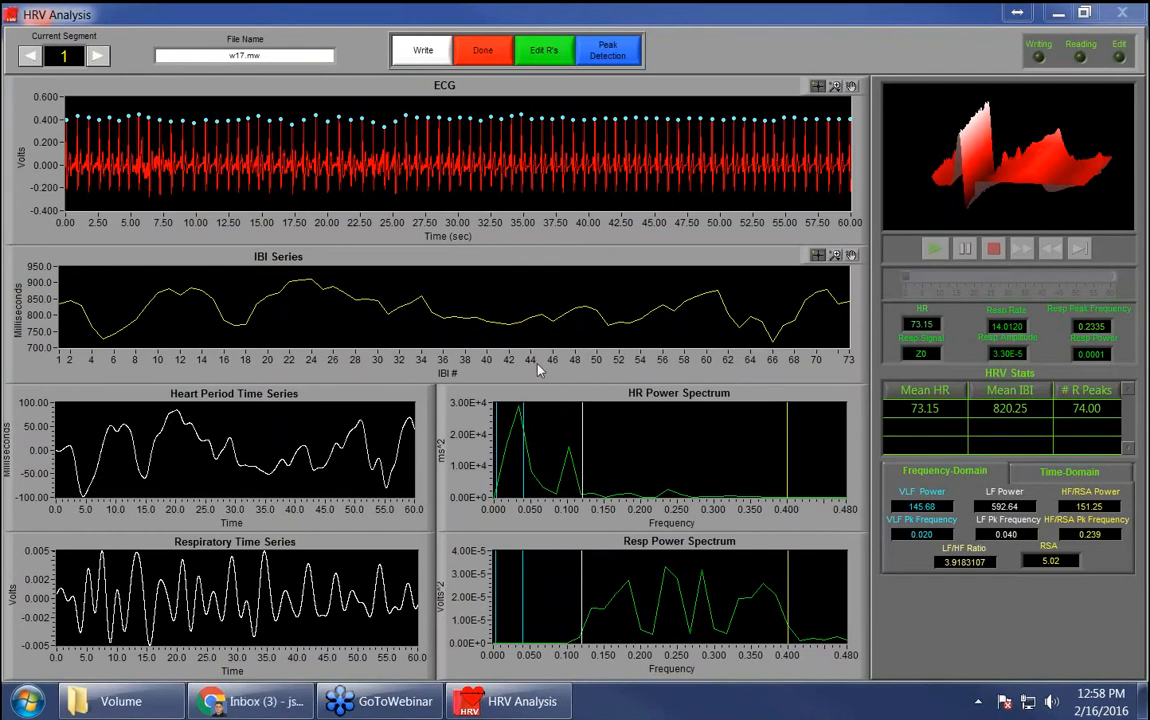
left_click(492, 63)
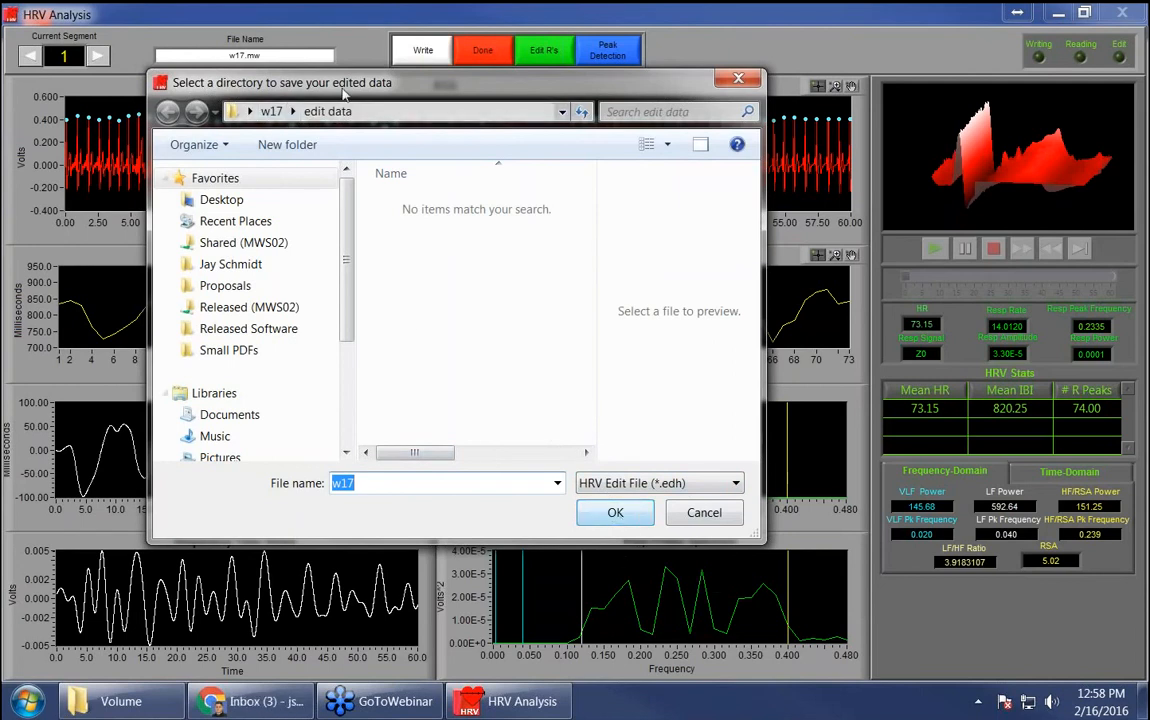
left_click(615, 513)
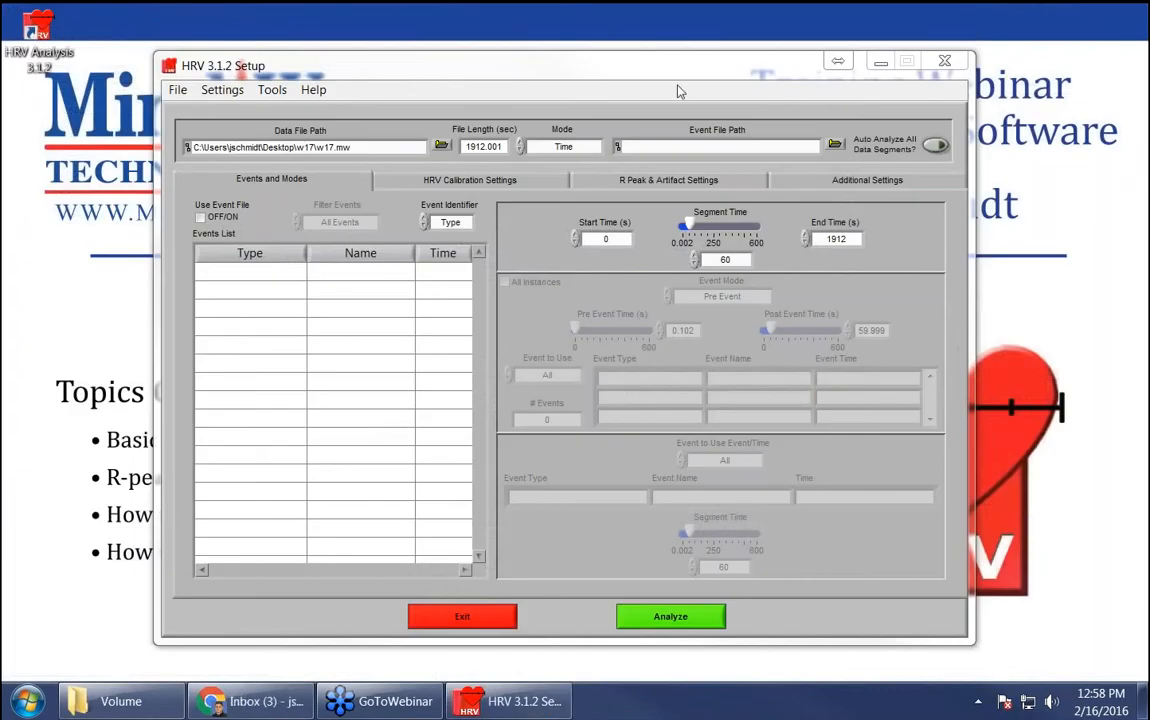
Step: Exit the HRV 3.1.2 Setup program and confirm closing it
left_click_drag(673, 63, 676, 61)
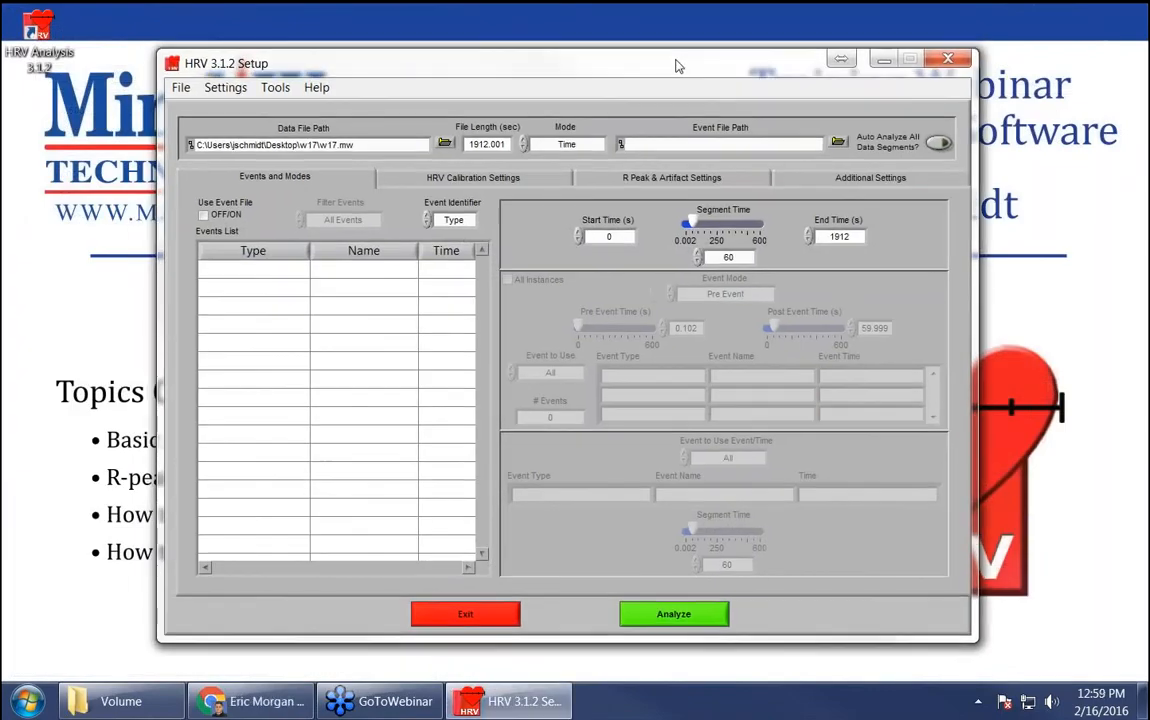
left_click(466, 614)
left_click(526, 380)
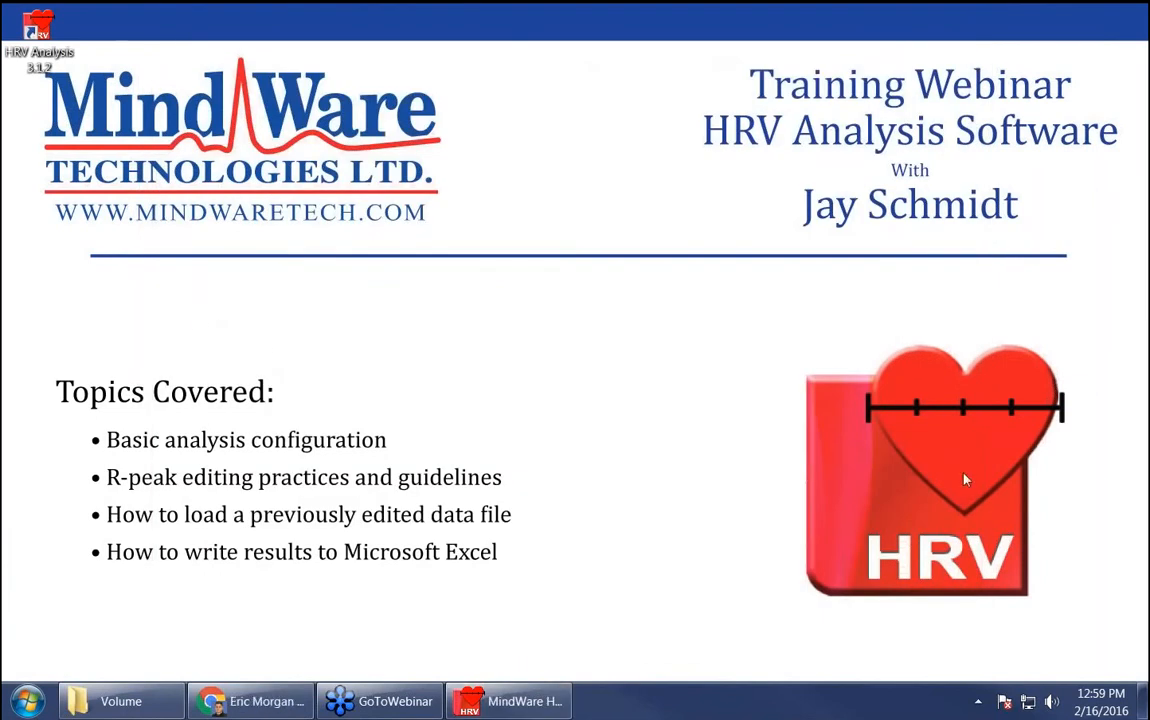
Step: Open the w17 folder on the desktop and reposition its window
left_click_drag(20, 336, 426, 345)
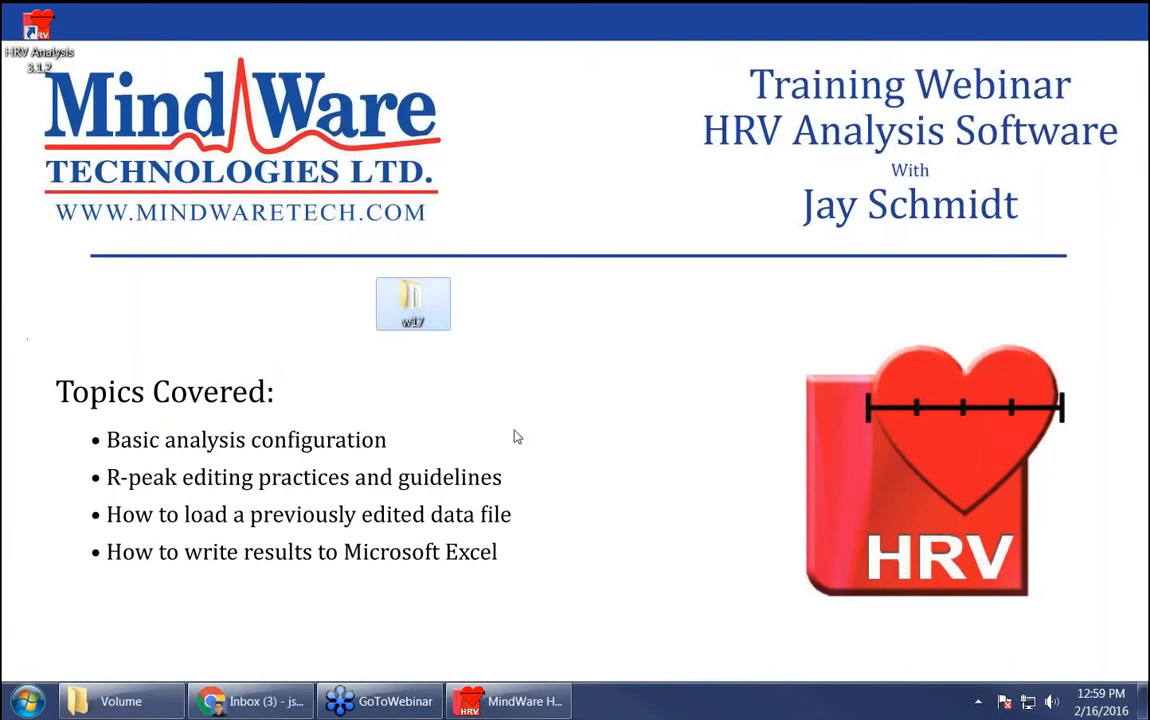
left_click(515, 431)
double_click(410, 298)
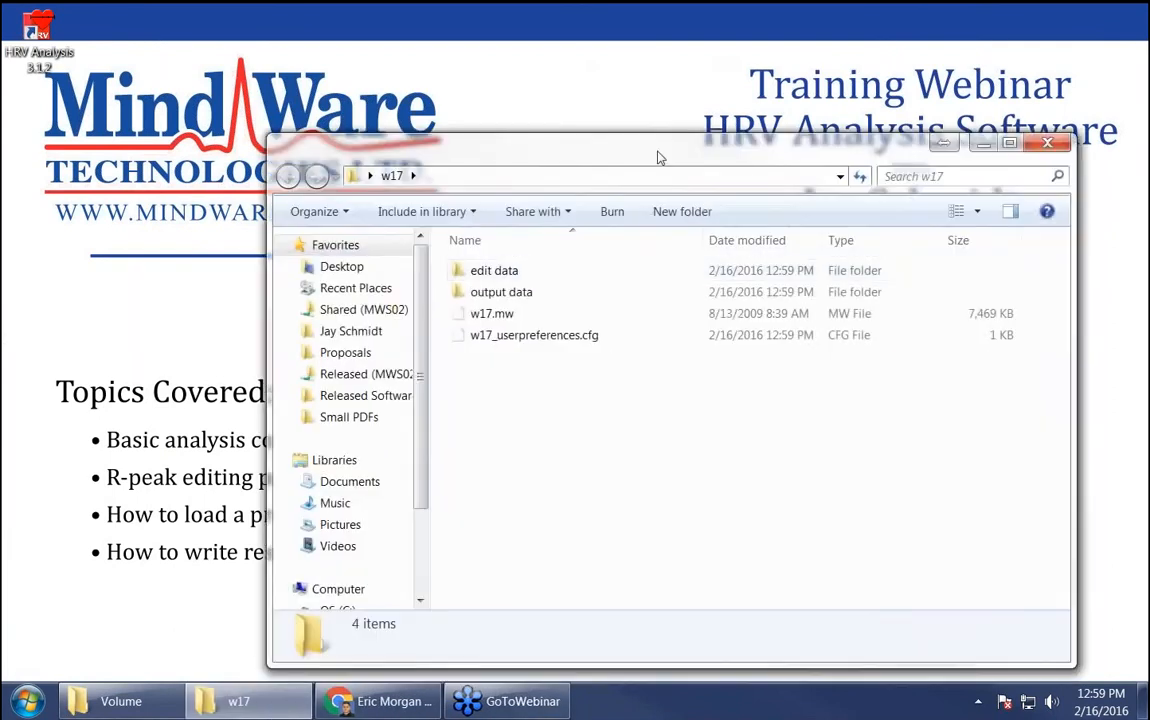
left_click_drag(645, 155, 533, 124)
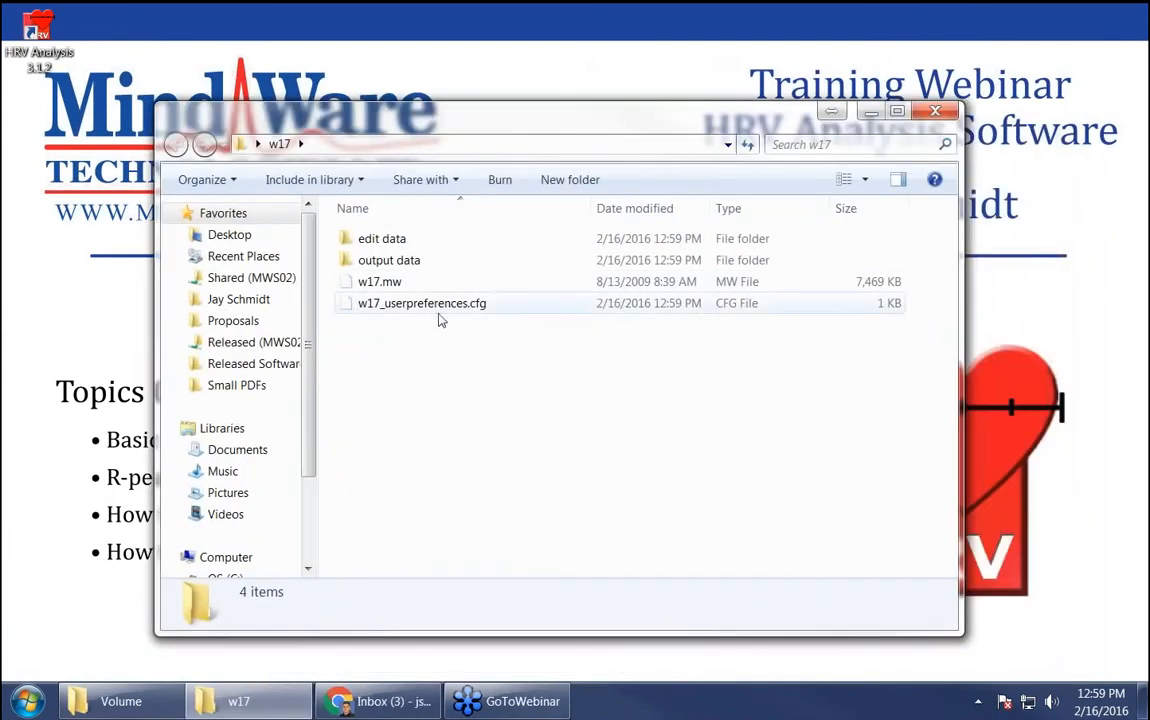
Step: Check w17_userpreferences.cfg and the w17.edh file in the edit data folder, then go back to w17 and minimize the window
left_click(481, 310)
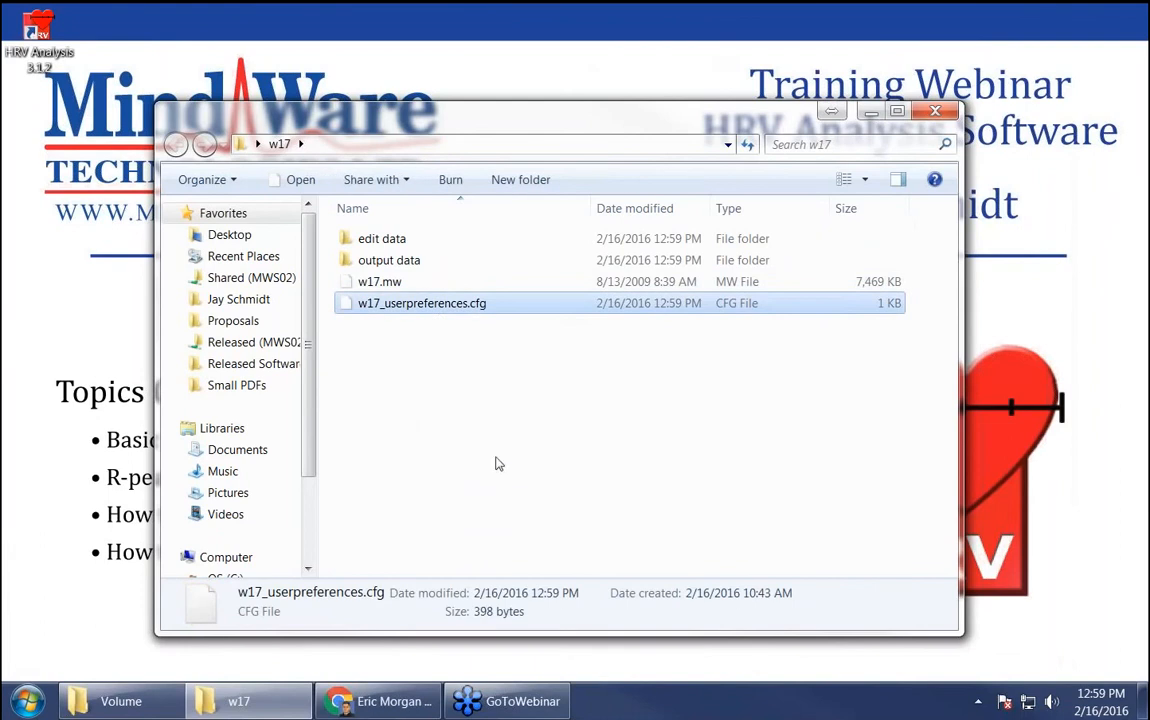
left_click_drag(500, 303, 407, 247)
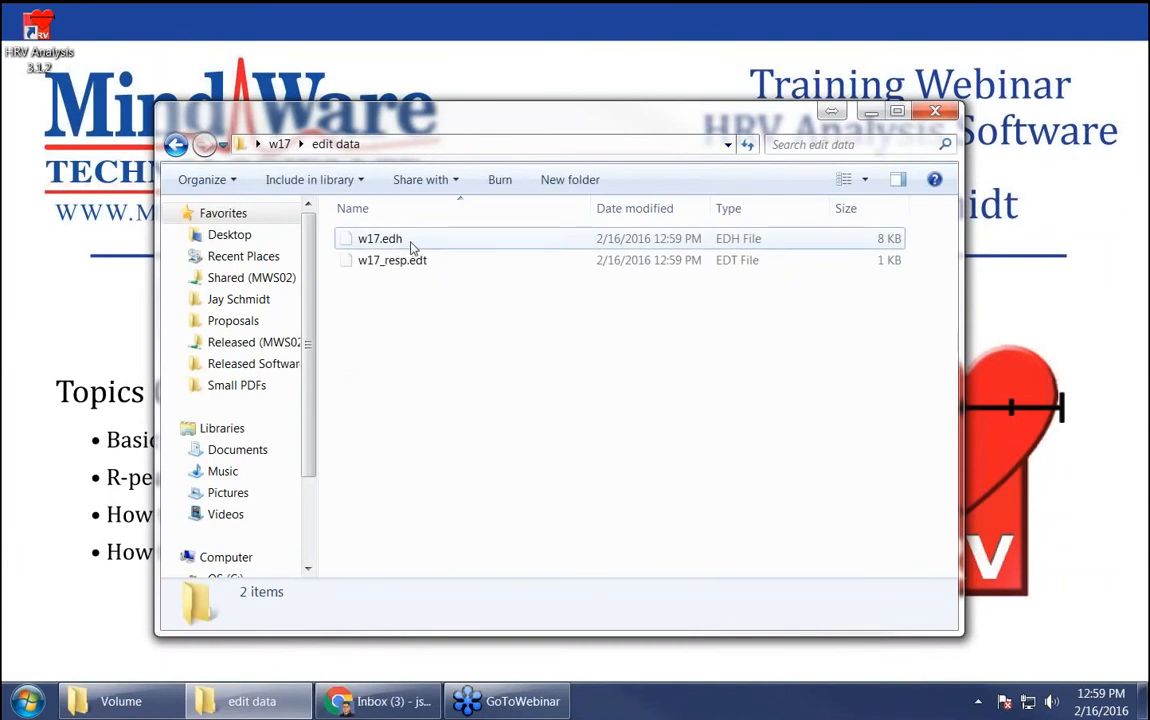
left_click(386, 244)
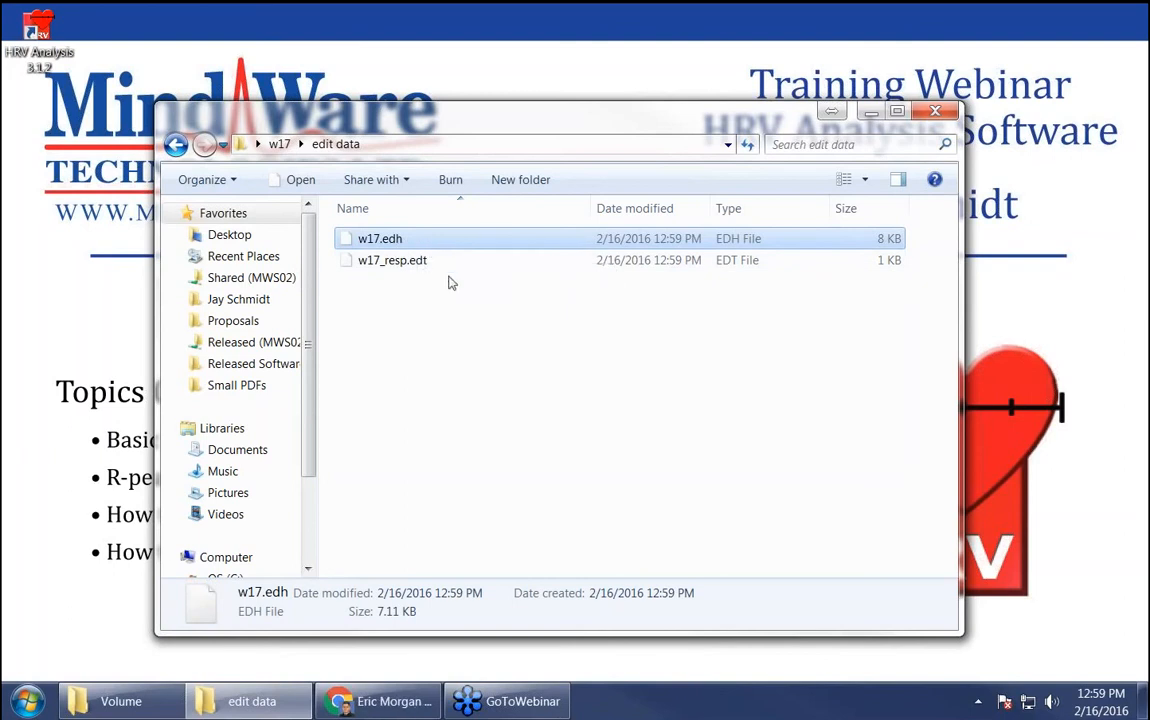
left_click(176, 145)
left_click(871, 111)
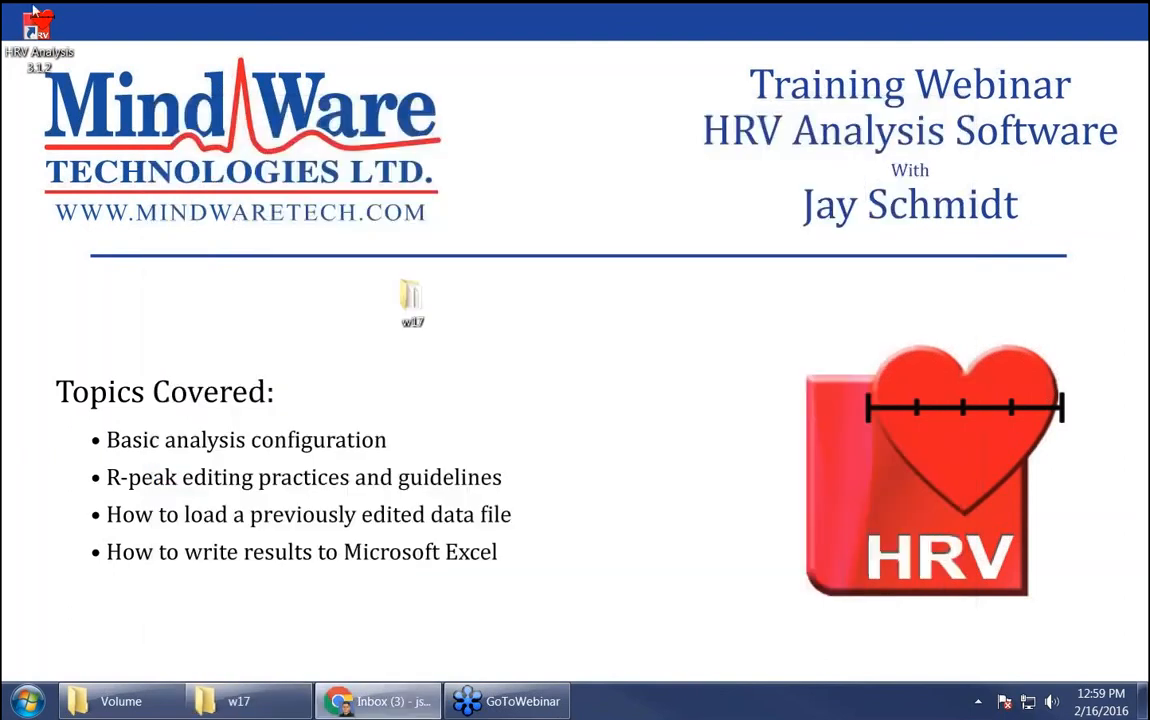
Step: Relaunch HRV Analysis 3.1.2 from the desktop and load the data file w17.mw
double_click(38, 35)
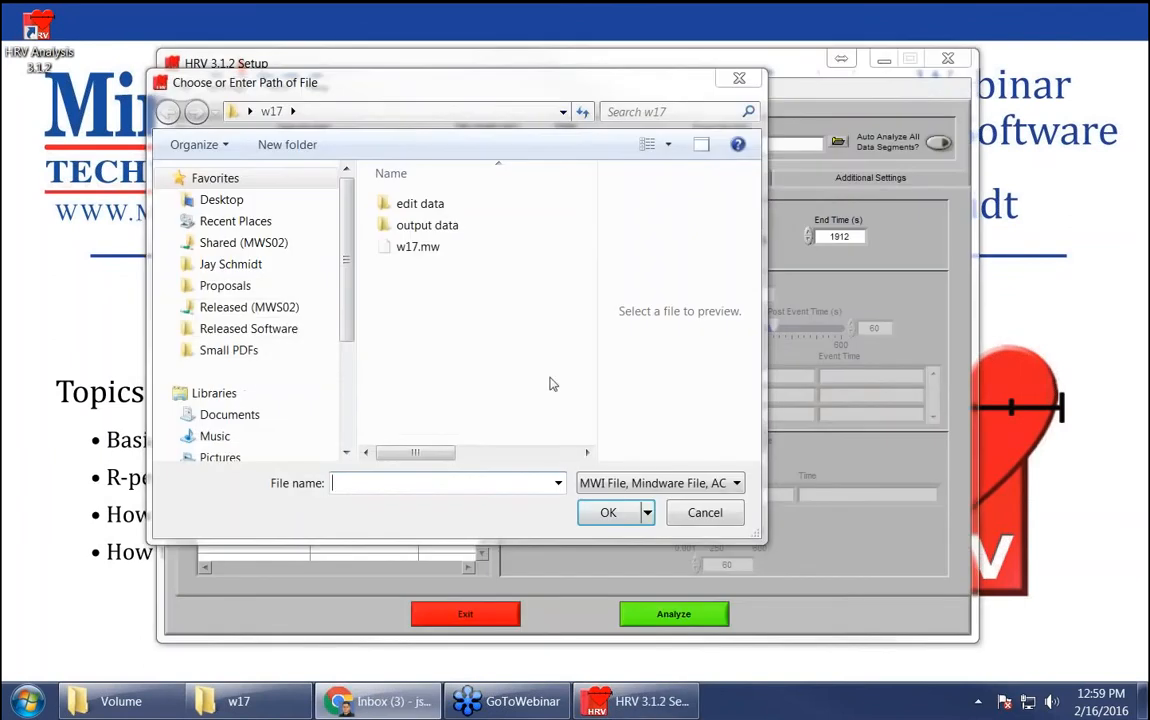
left_click(437, 255)
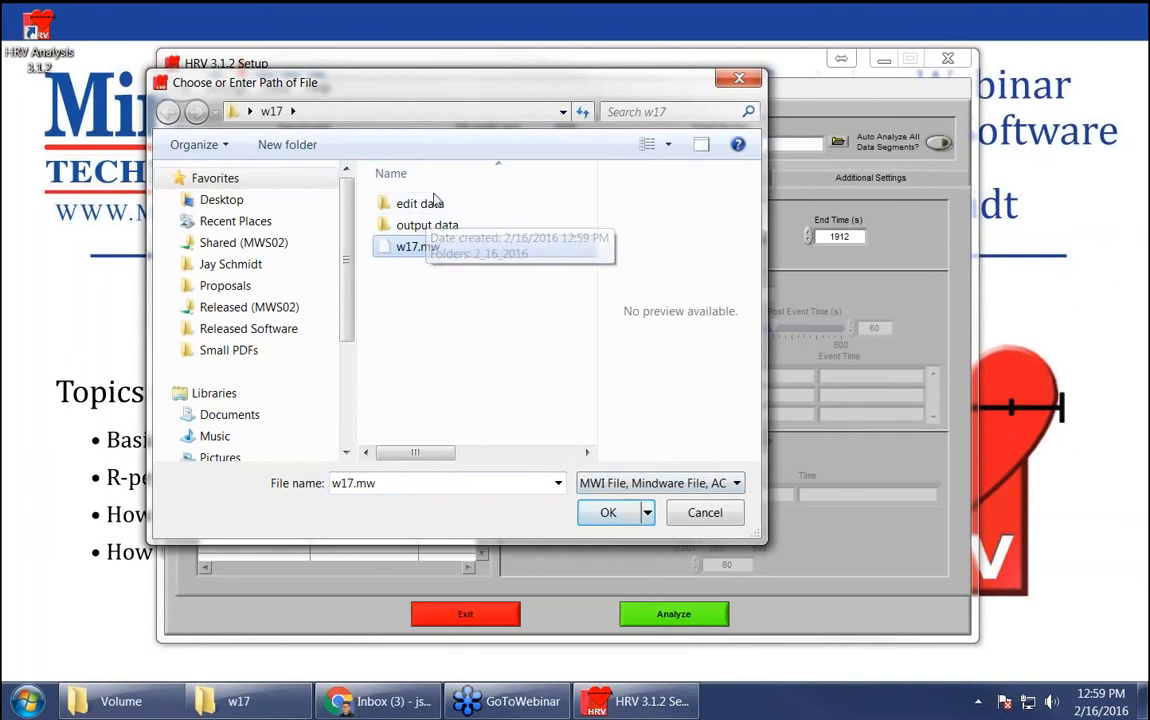
left_click(608, 512)
left_click(677, 594)
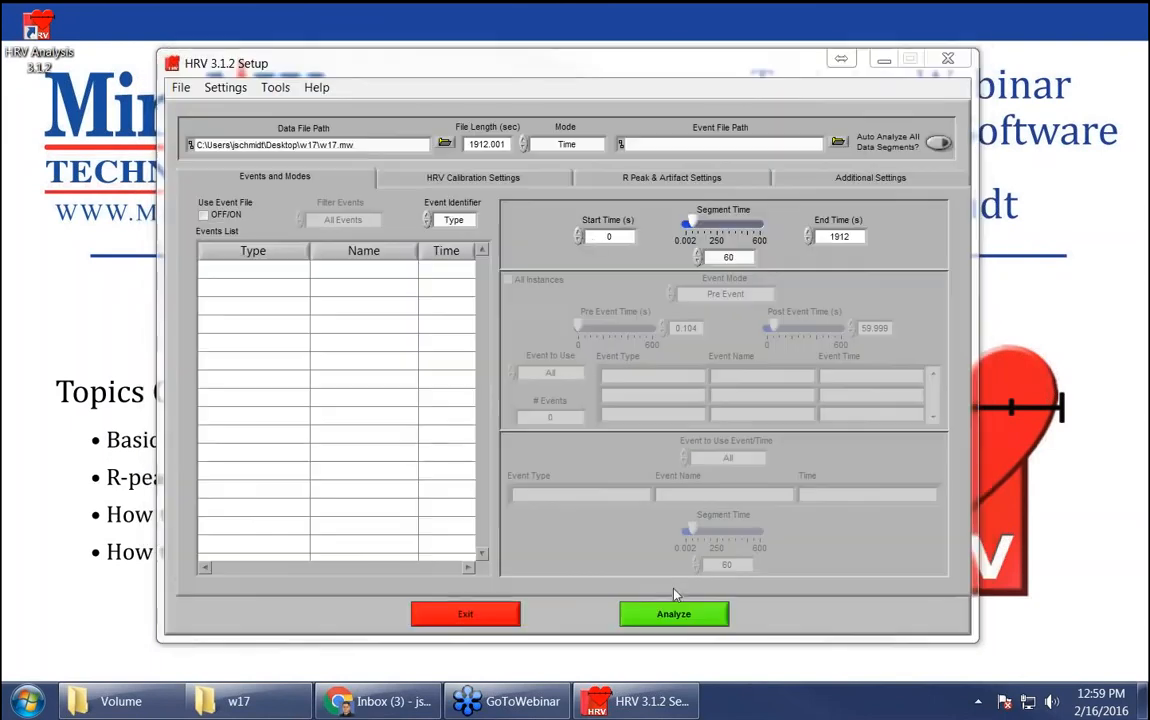
Step: Enable the use of edited data with w17.edh from the edit data folder and start the analysis
left_click(914, 180)
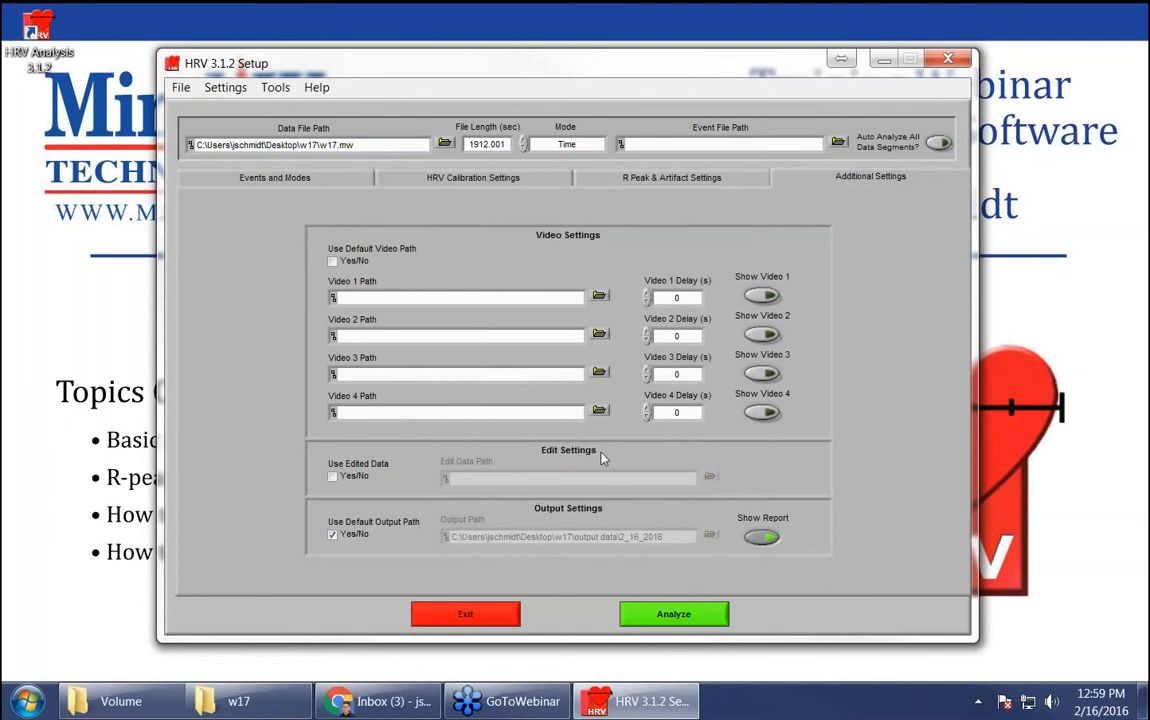
left_click(333, 479)
left_click_drag(474, 95, 570, 155)
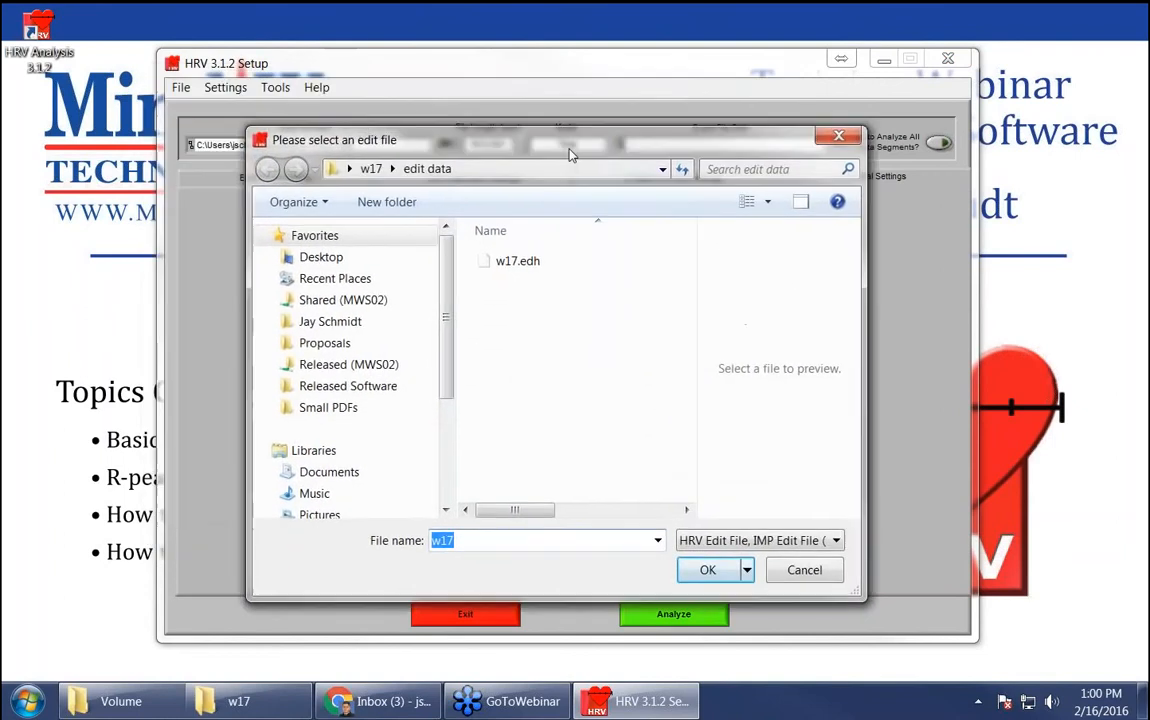
left_click(517, 265)
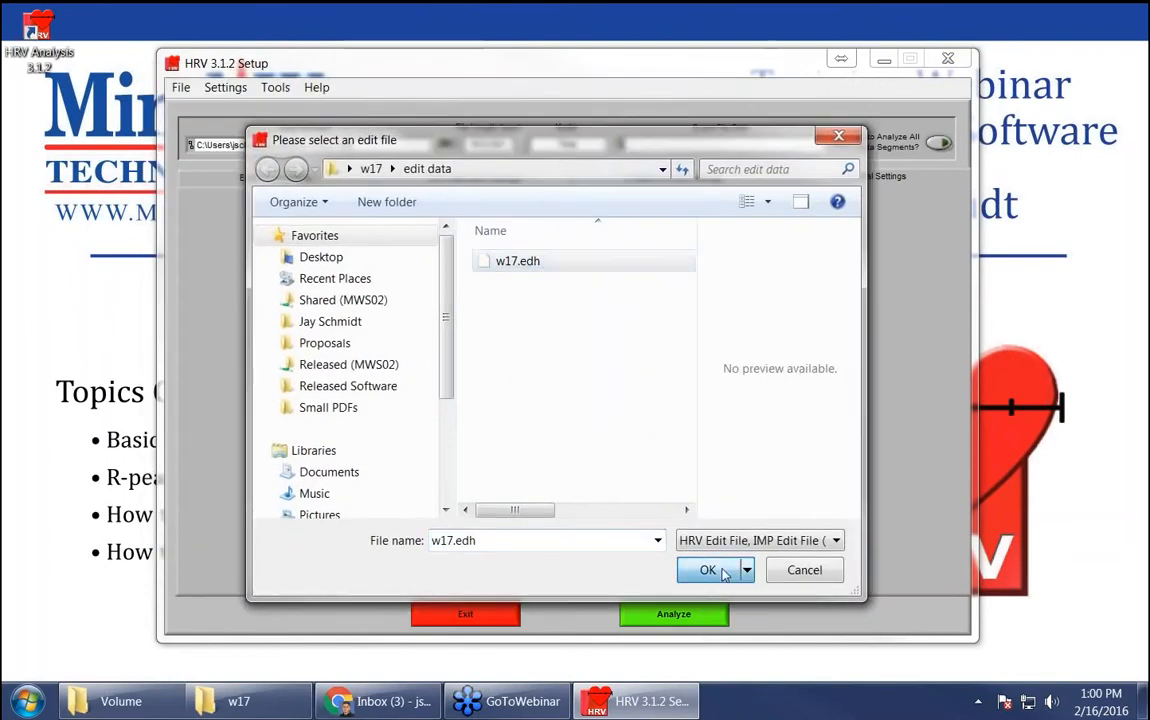
key("Return")
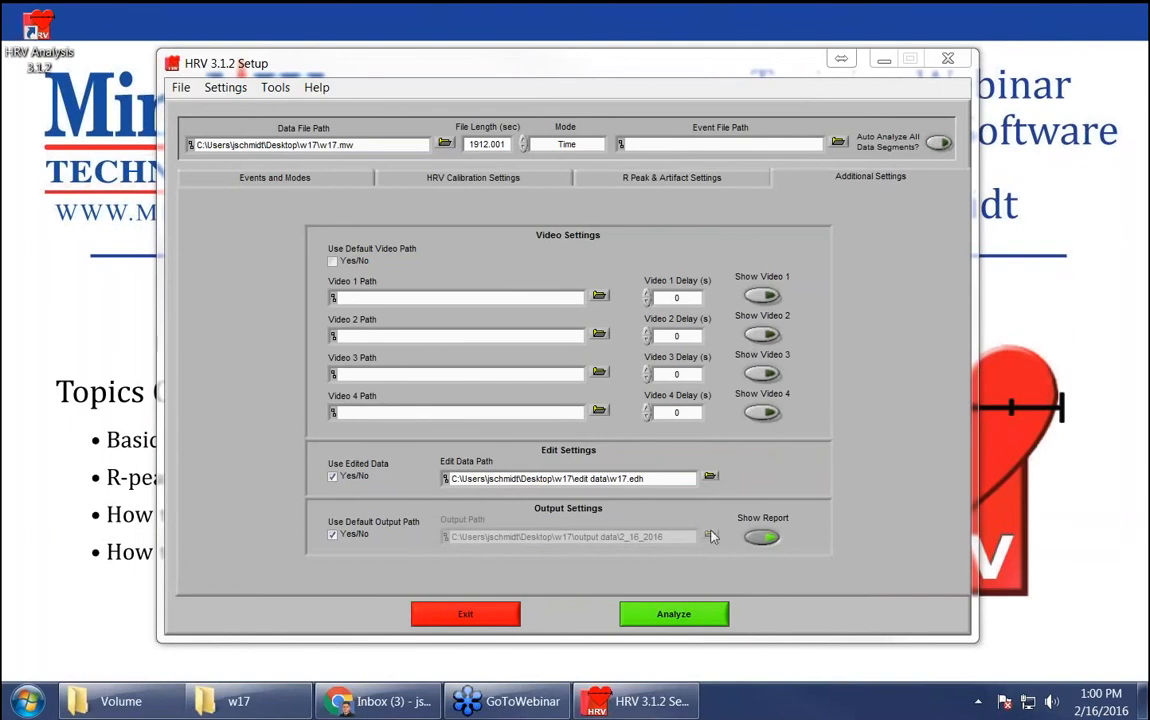
left_click(673, 620)
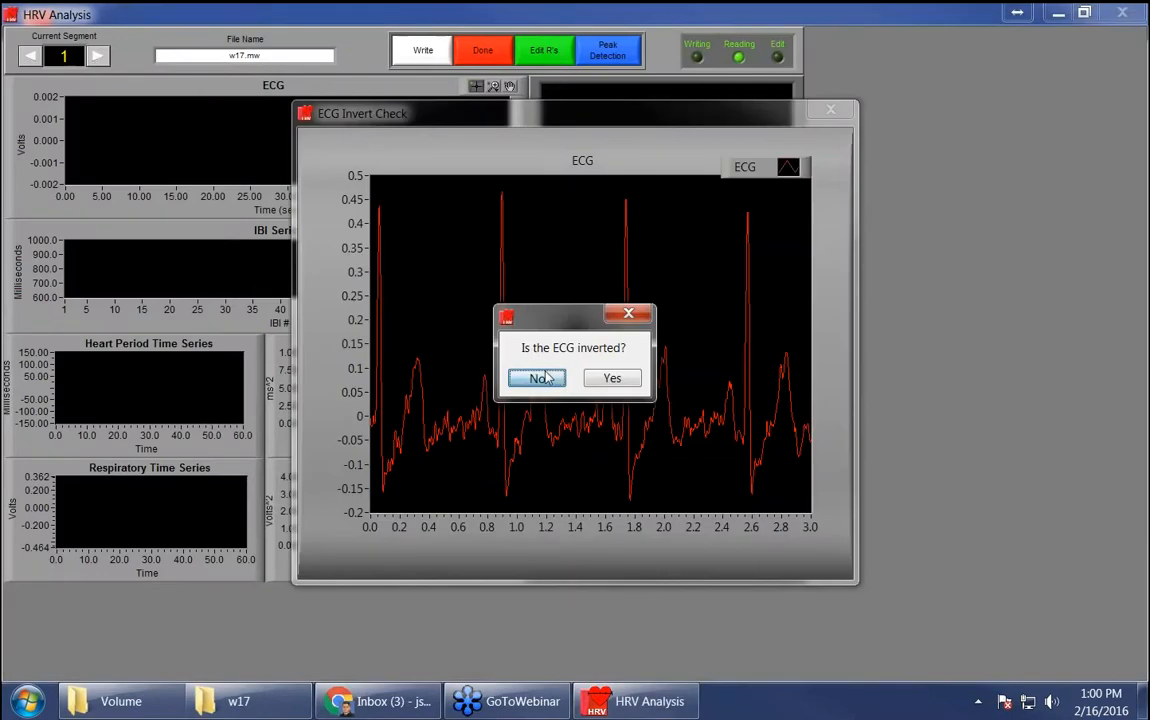
Step: Treat the ECG as not inverted, check the reloaded edits through segment 8, and end the analysis
left_click(545, 377)
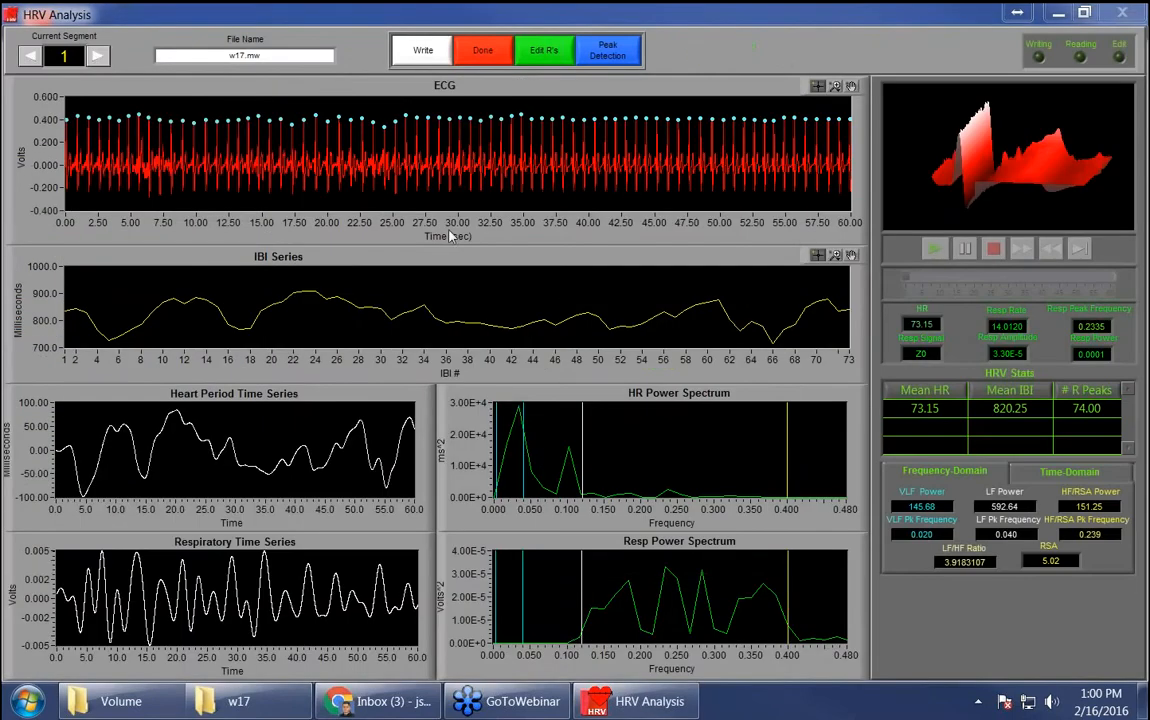
left_click(97, 56)
left_click(97, 56)
left_click(97, 56)
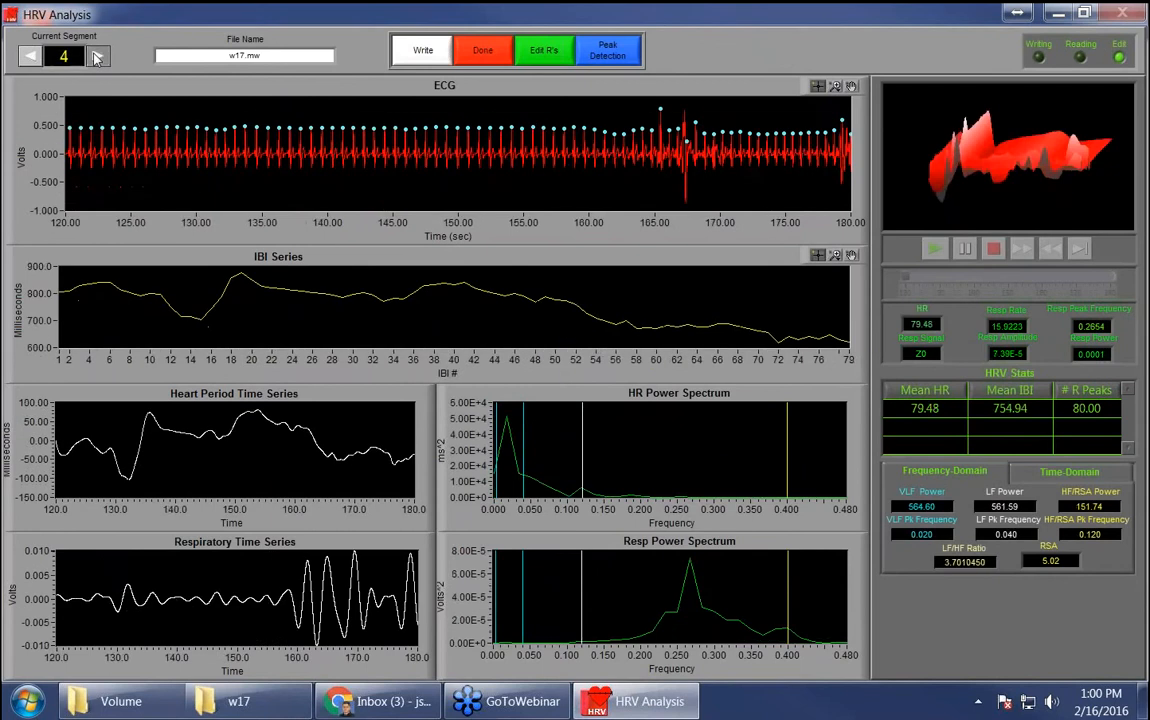
left_click(30, 56)
left_click(97, 56)
left_click(97, 56)
left_click(97, 56)
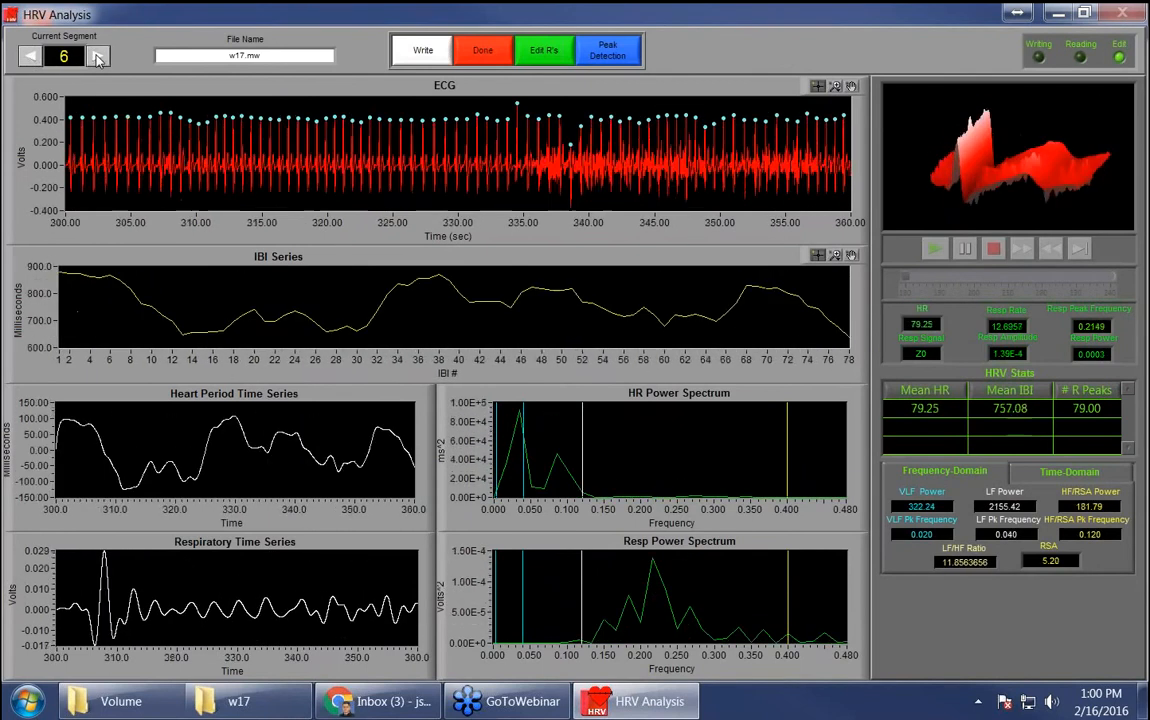
left_click(97, 56)
left_click(97, 56)
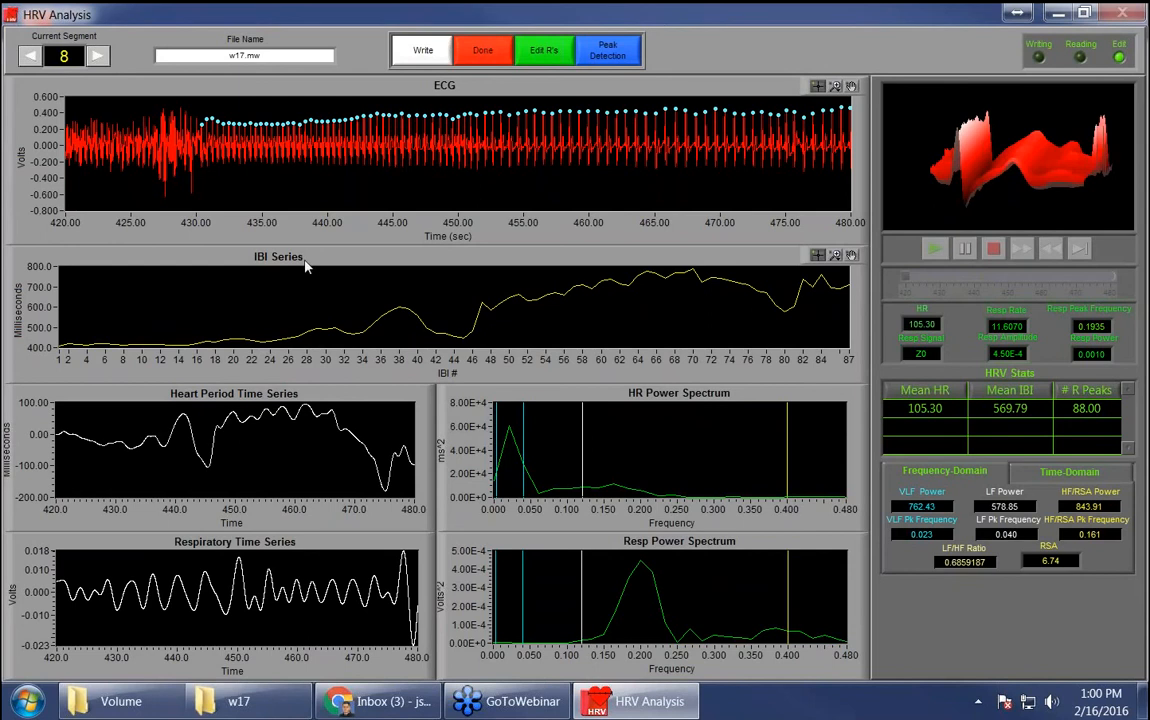
left_click(490, 52)
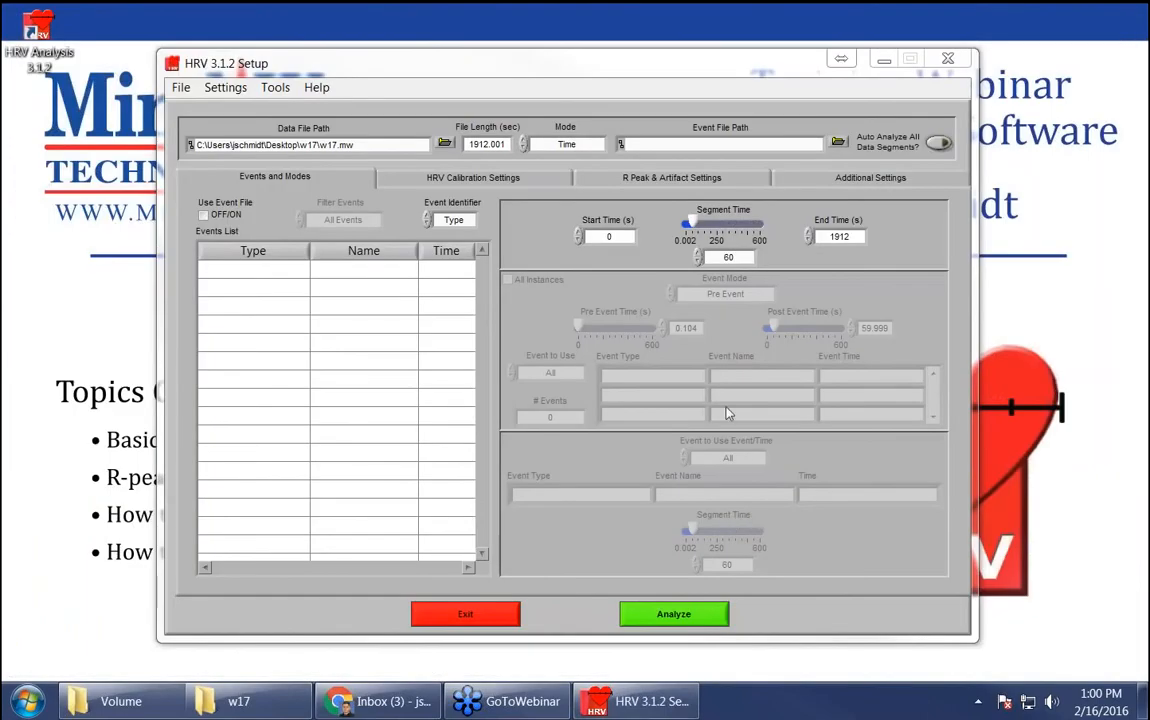
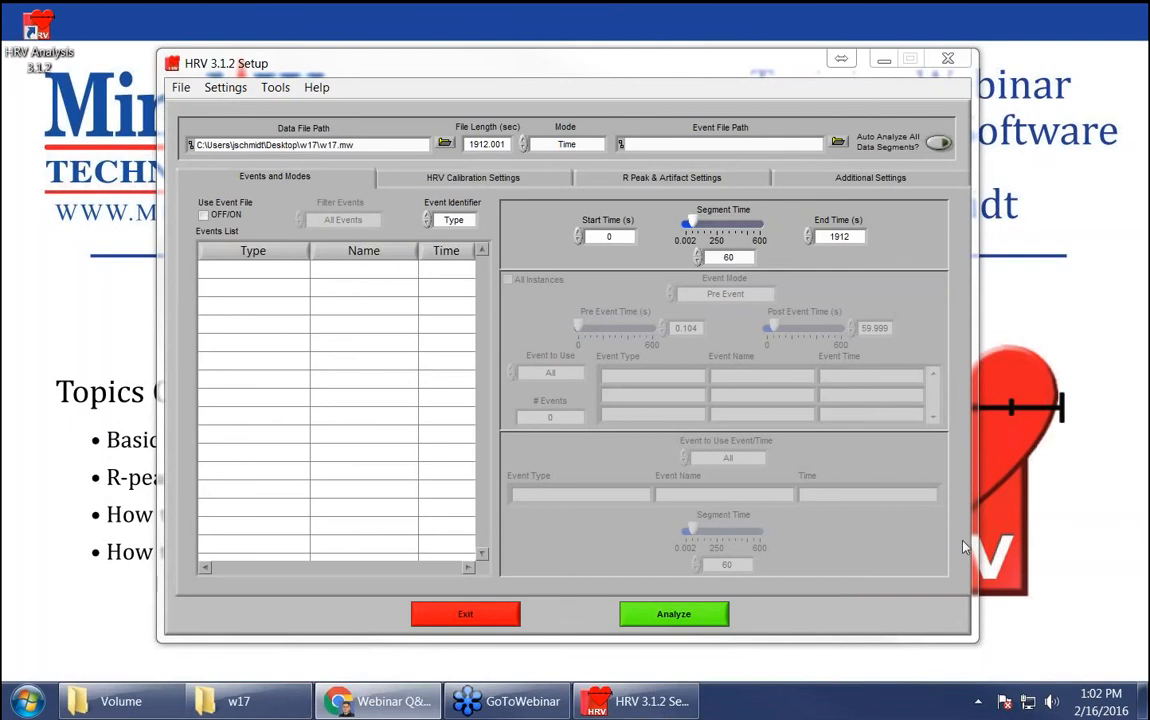
Step: Rerun the analysis of w17.mw with the ECG not inverted and advance to segment 6
left_click(674, 613)
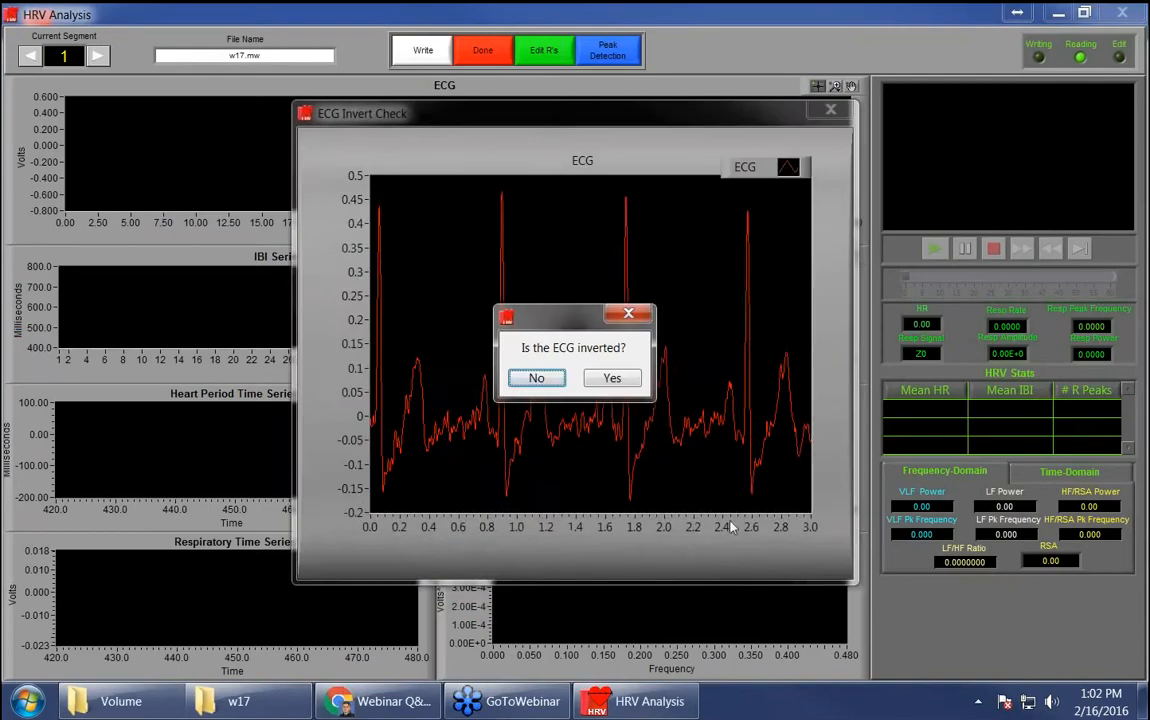
left_click(536, 377)
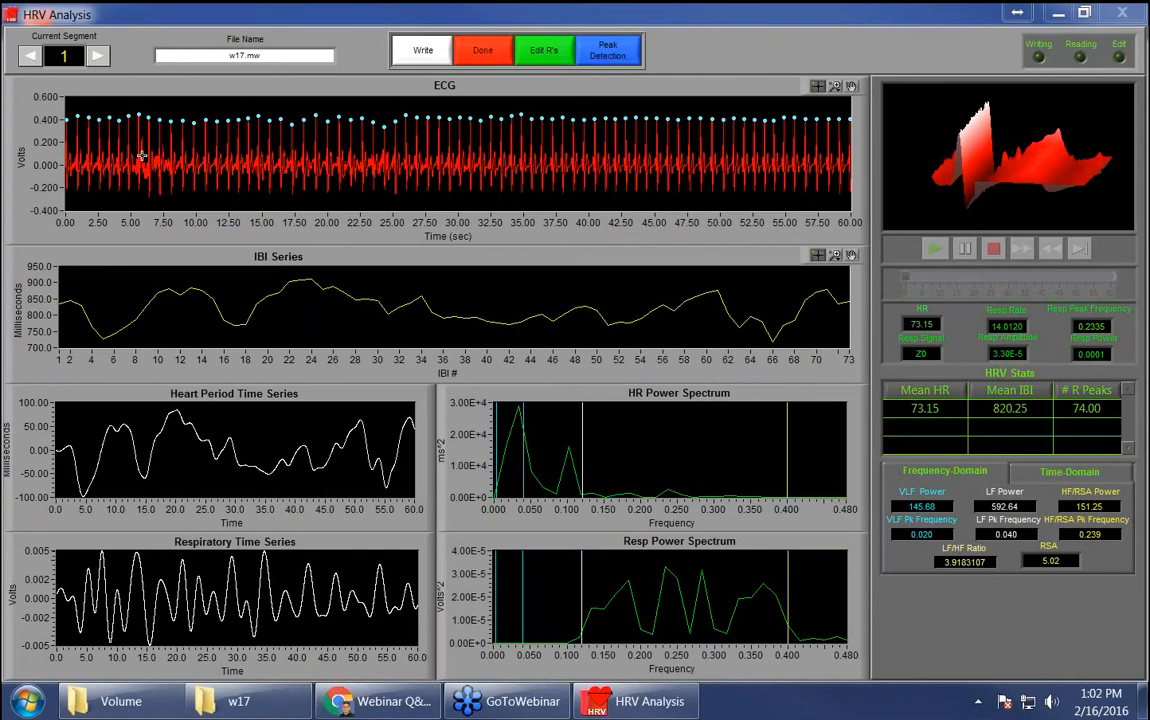
left_click(97, 57)
left_click(97, 57)
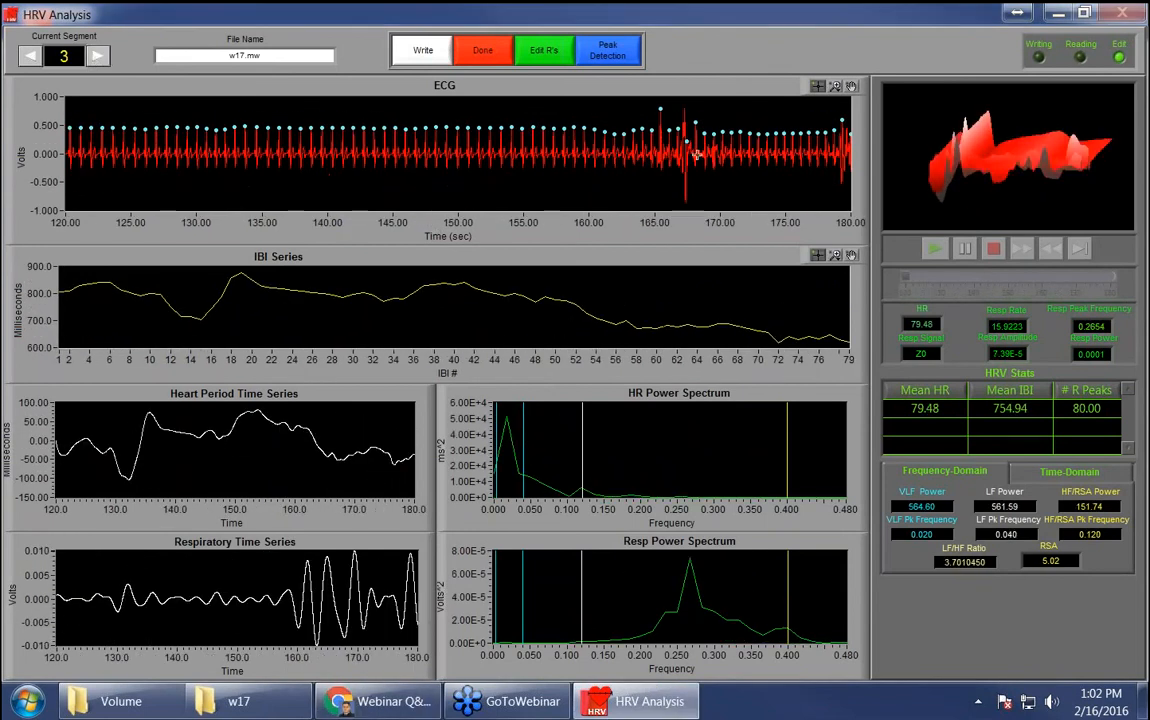
left_click(99, 57)
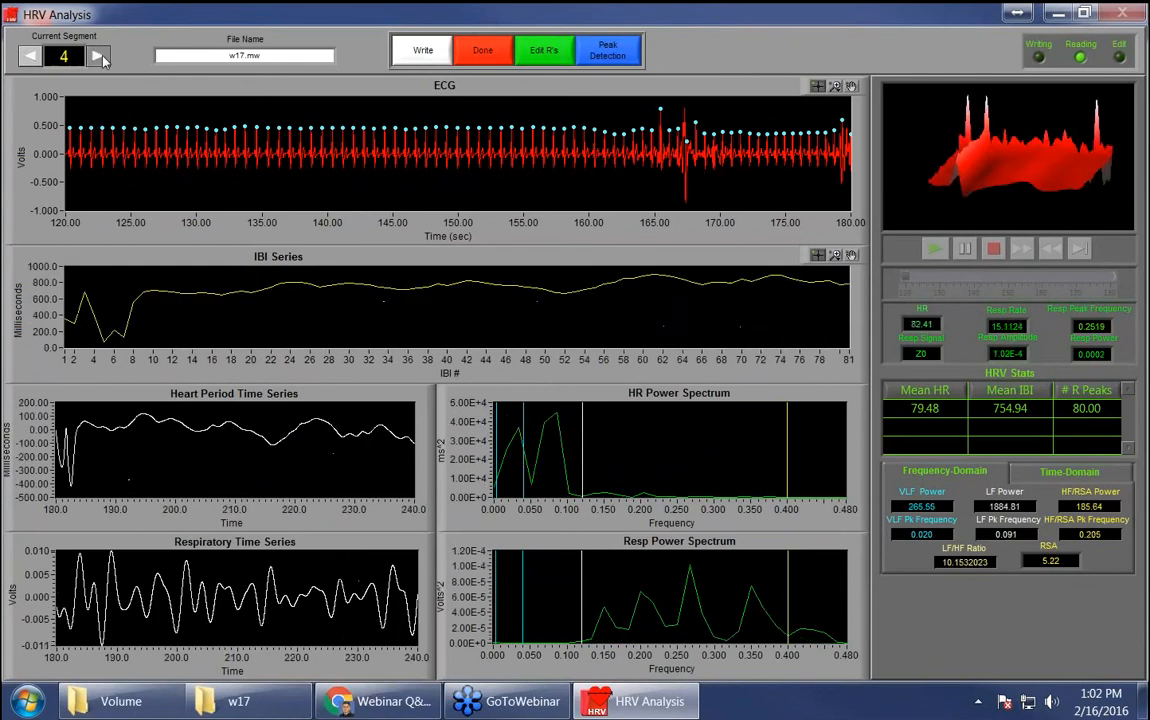
left_click(97, 57)
left_click(97, 57)
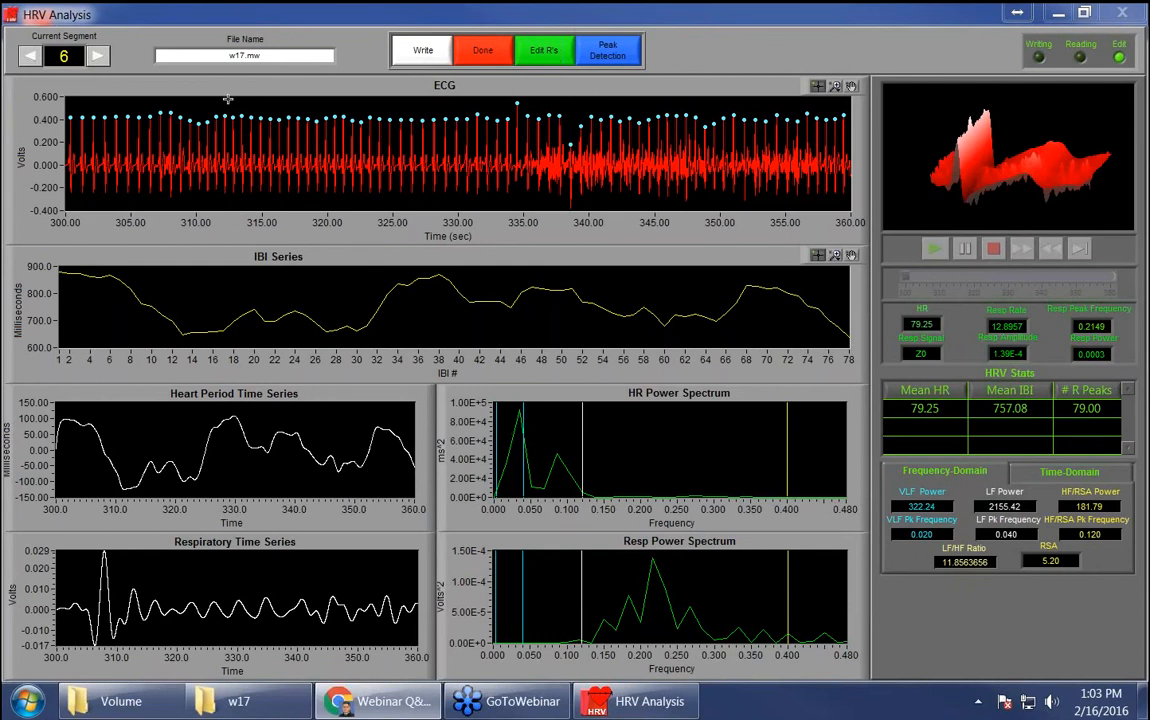
left_click(541, 50)
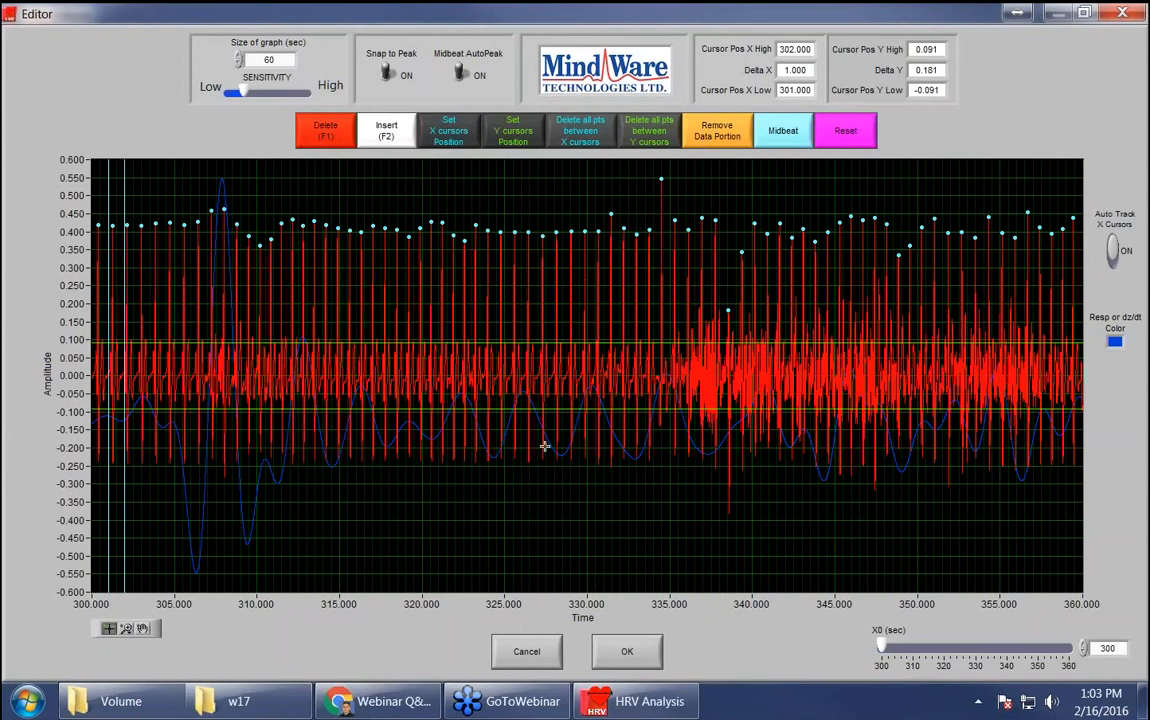
left_click_drag(115, 172, 575, 230)
left_click_drag(106, 193, 473, 238)
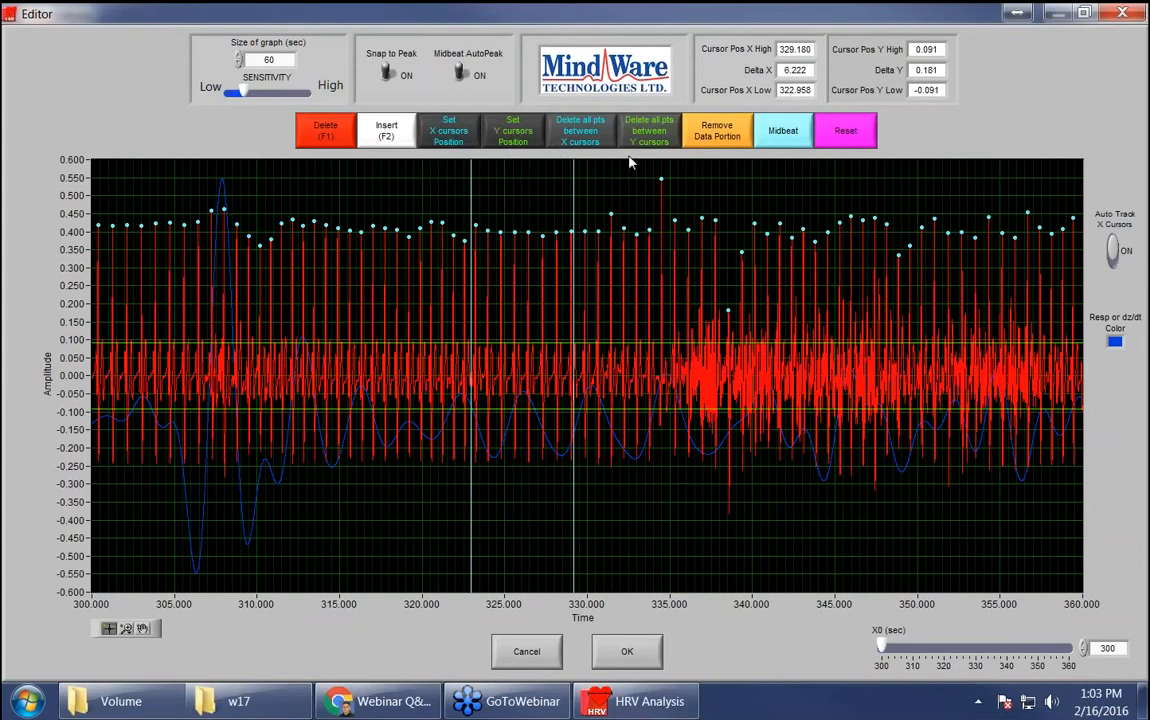
left_click(582, 141)
left_click_drag(470, 229, 465, 235)
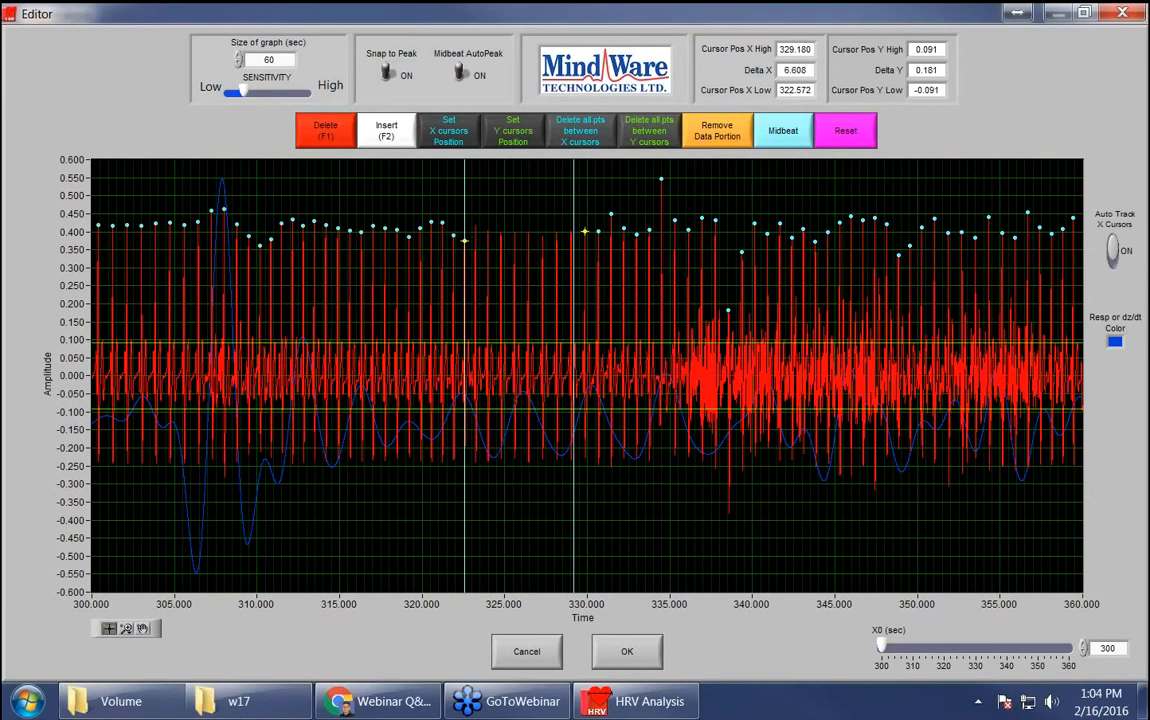
mouse_move(577, 218)
left_mouse_down()
mouse_move(591, 219)
mouse_move(582, 215)
left_mouse_up()
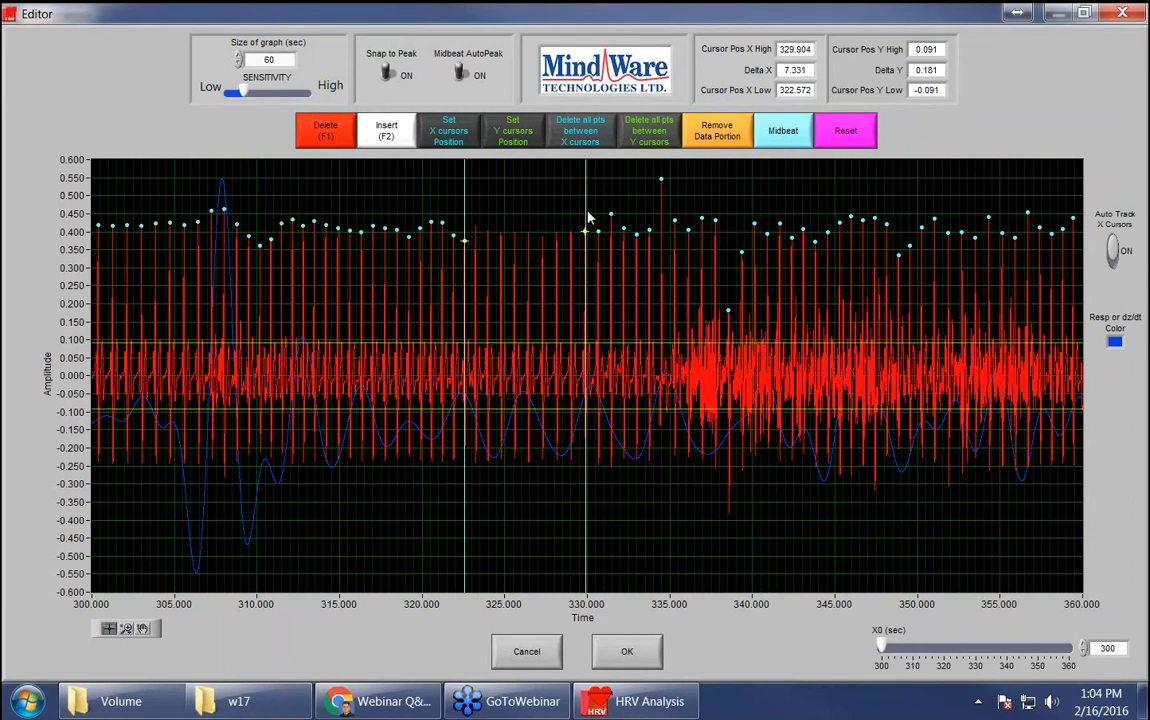
left_click(545, 652)
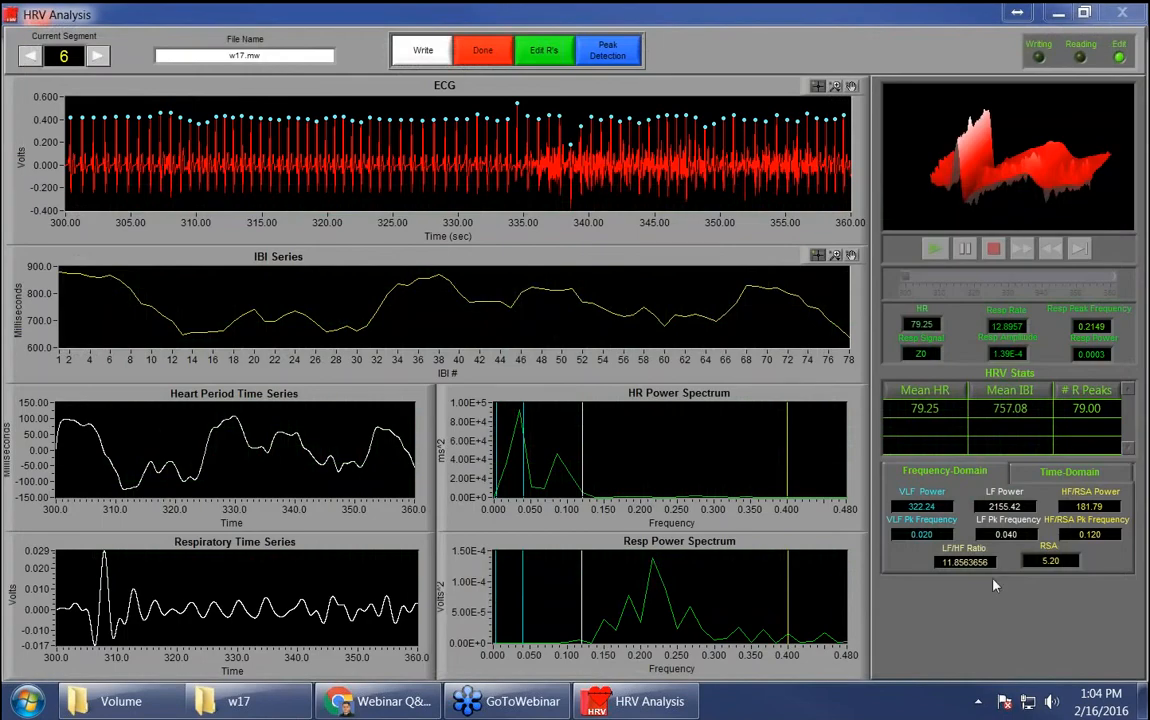
Step: Delete segment 6's R peaks between X cursors at about 322.33 and 329.37 s and apply the edit
left_click(530, 55)
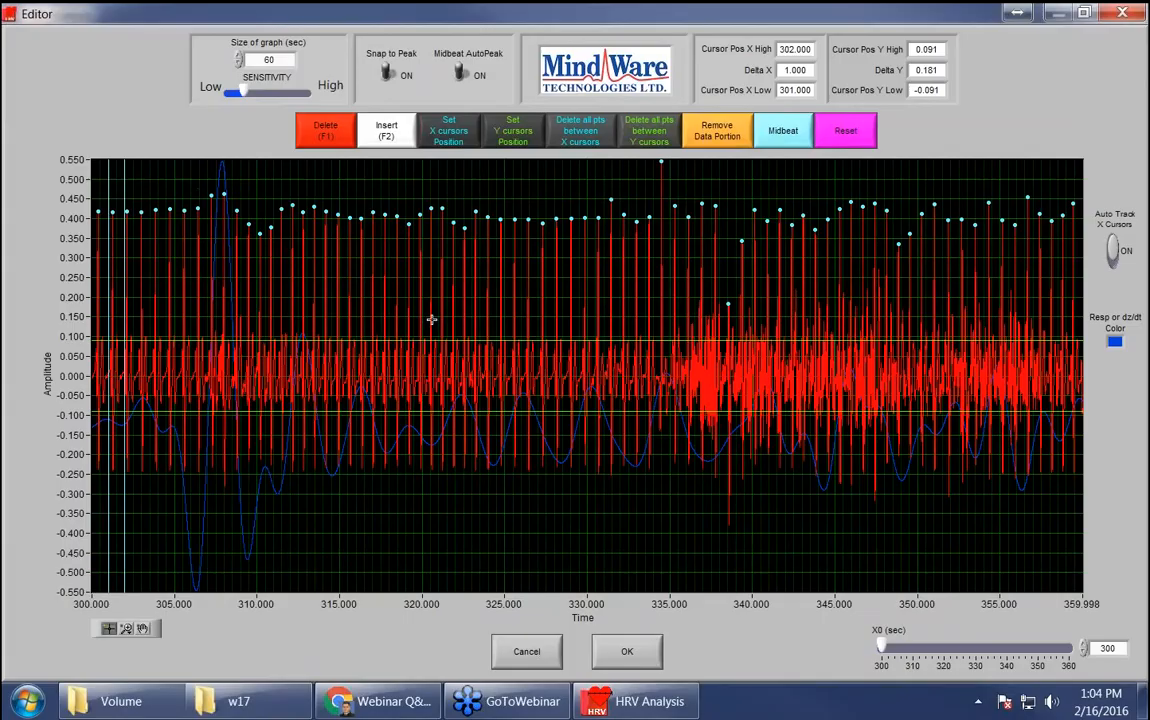
left_click_drag(118, 172, 578, 224)
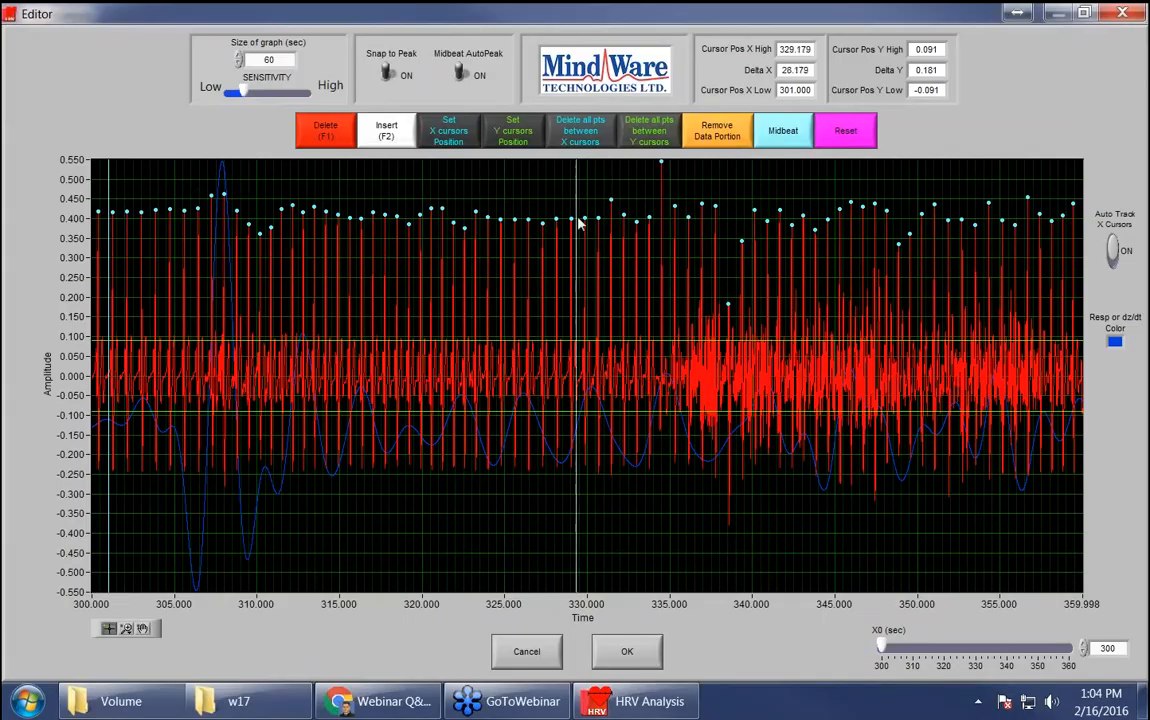
left_click_drag(110, 192, 462, 226)
left_click(334, 137)
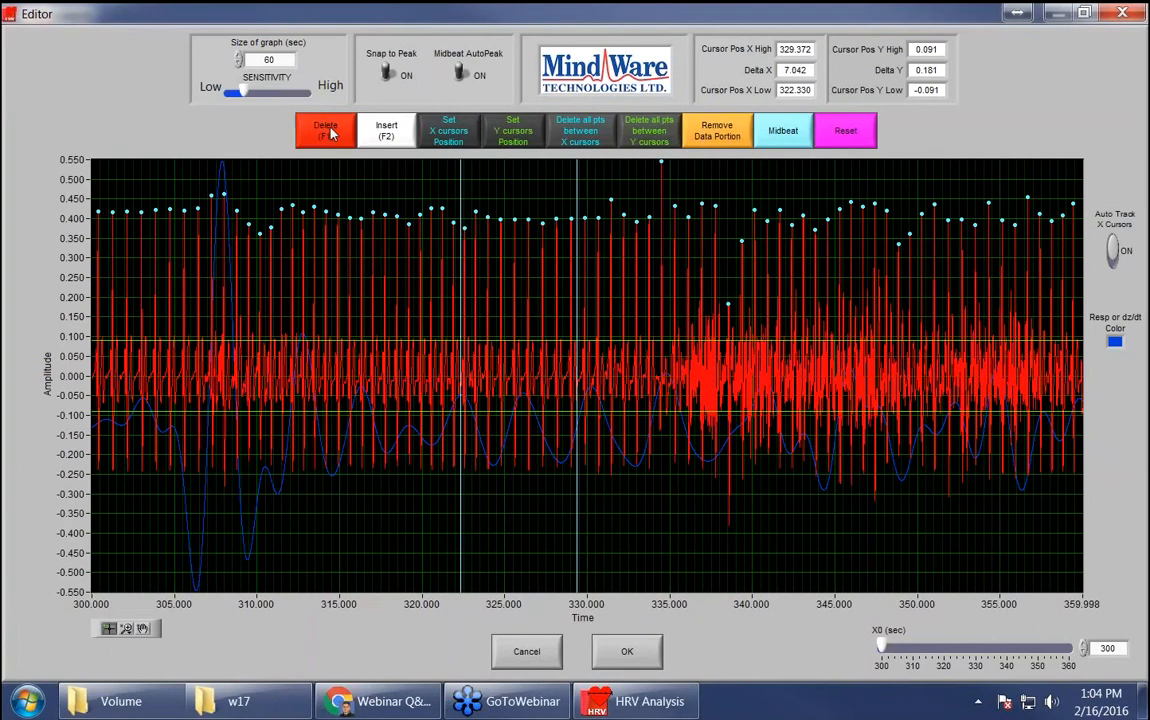
left_click(630, 650)
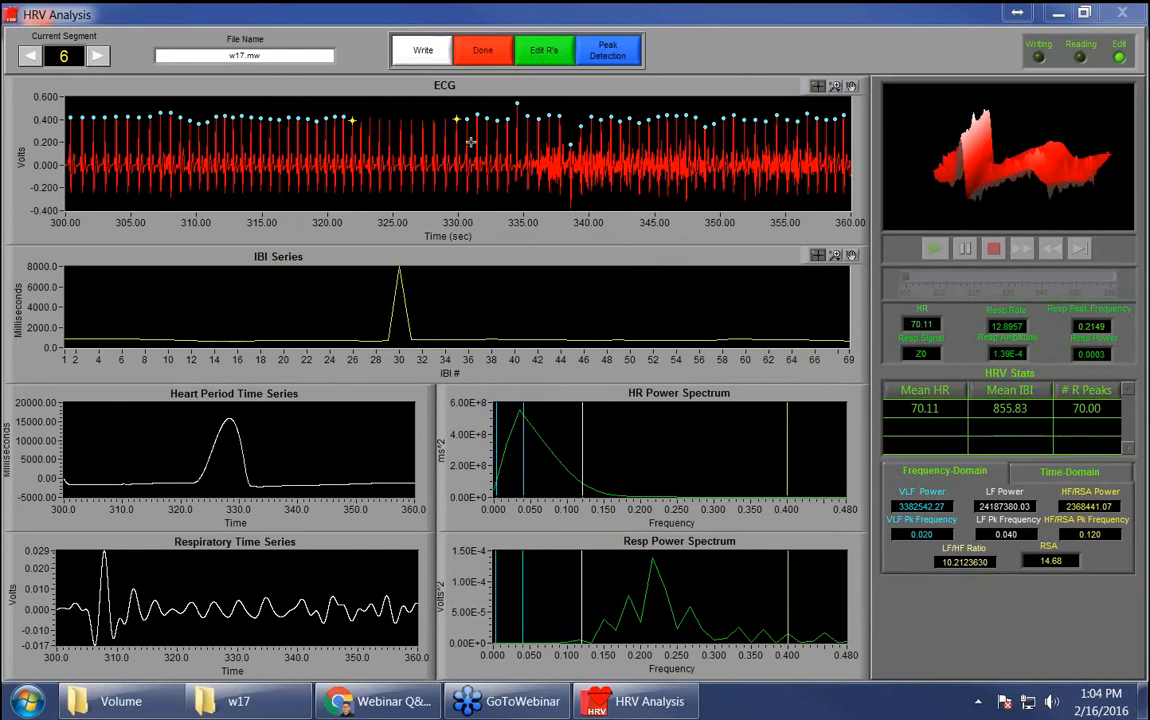
Step: Reinsert the missing R peaks between about 322 and 329 s in the segment 6 editor
left_click(540, 55)
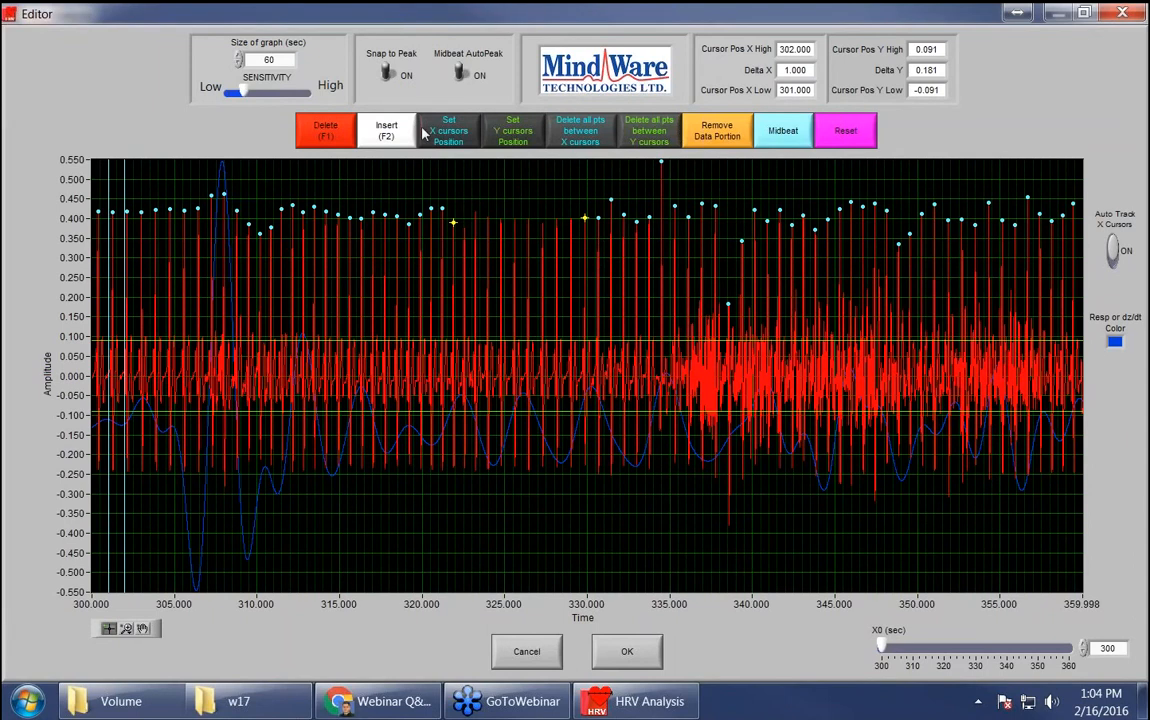
left_click(381, 122)
scroll(494, 245, "up", 1)
left_click(467, 236)
left_click(478, 215)
scroll(482, 219, "up", 6)
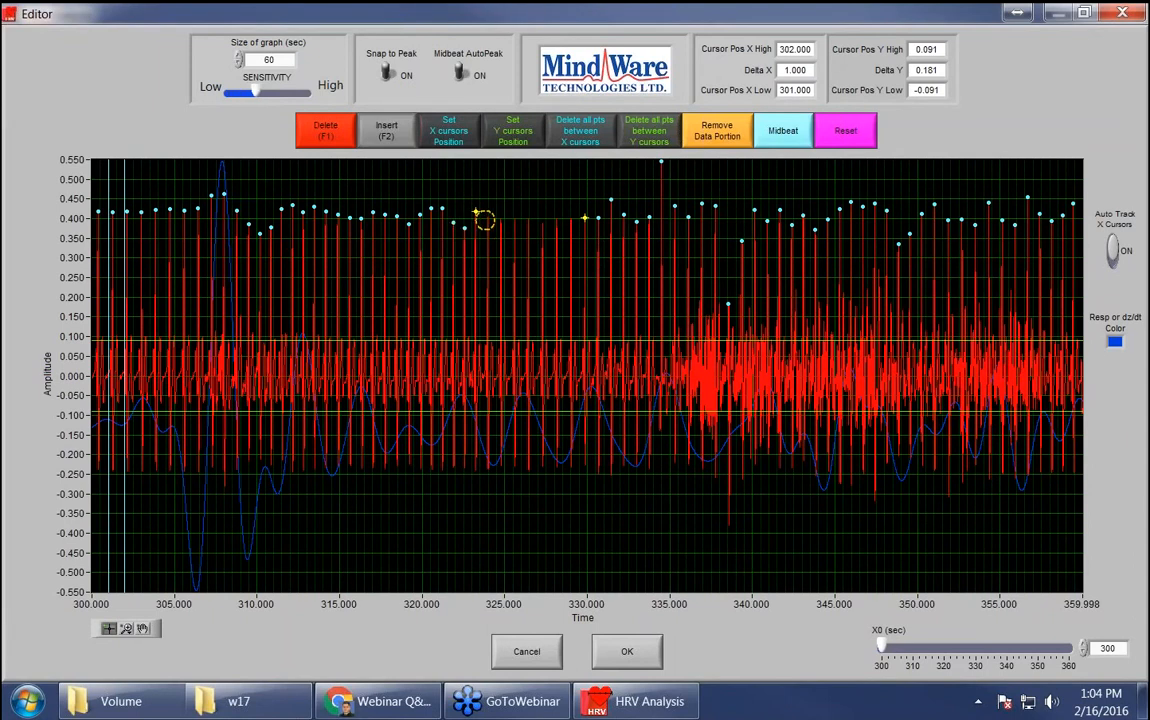
left_click(488, 219)
left_click(501, 220)
left_click(518, 221)
left_click(514, 218)
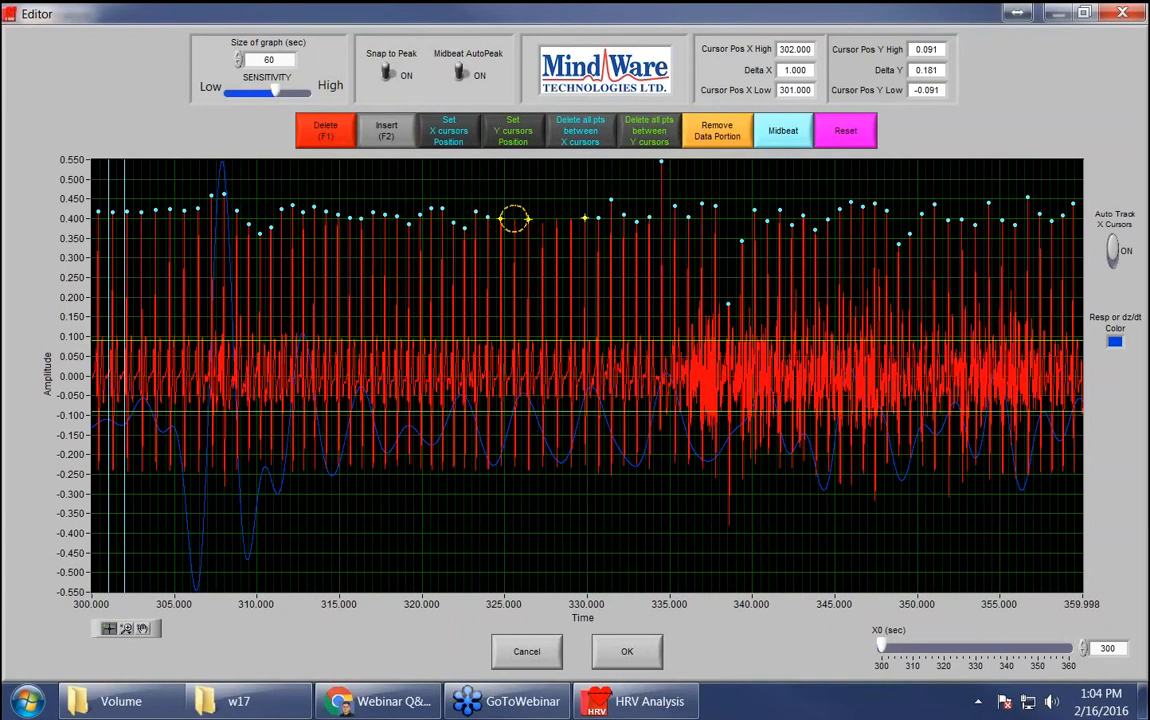
left_click(555, 222)
left_click(536, 221)
left_click(567, 226)
scroll(490, 240, "down", 3)
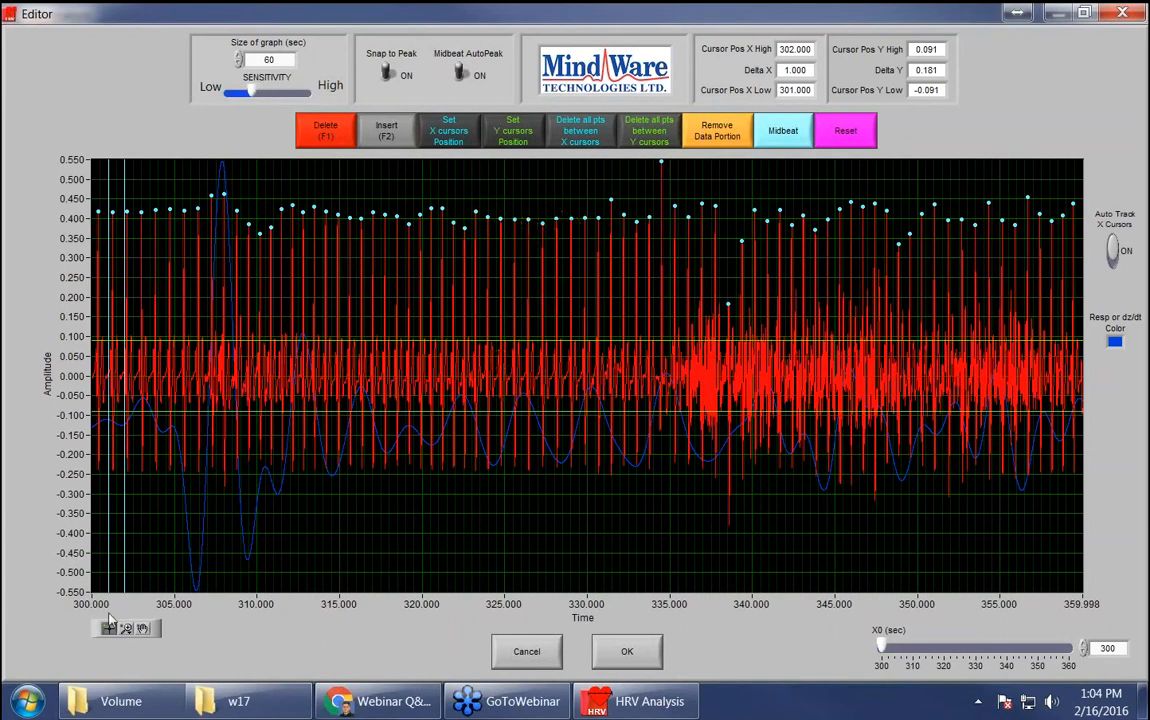
Step: Delete all R peaks between X cursors at about 300.15 and 328.65 s in segment 6 and apply the edit
left_click(316, 136)
left_click(305, 126)
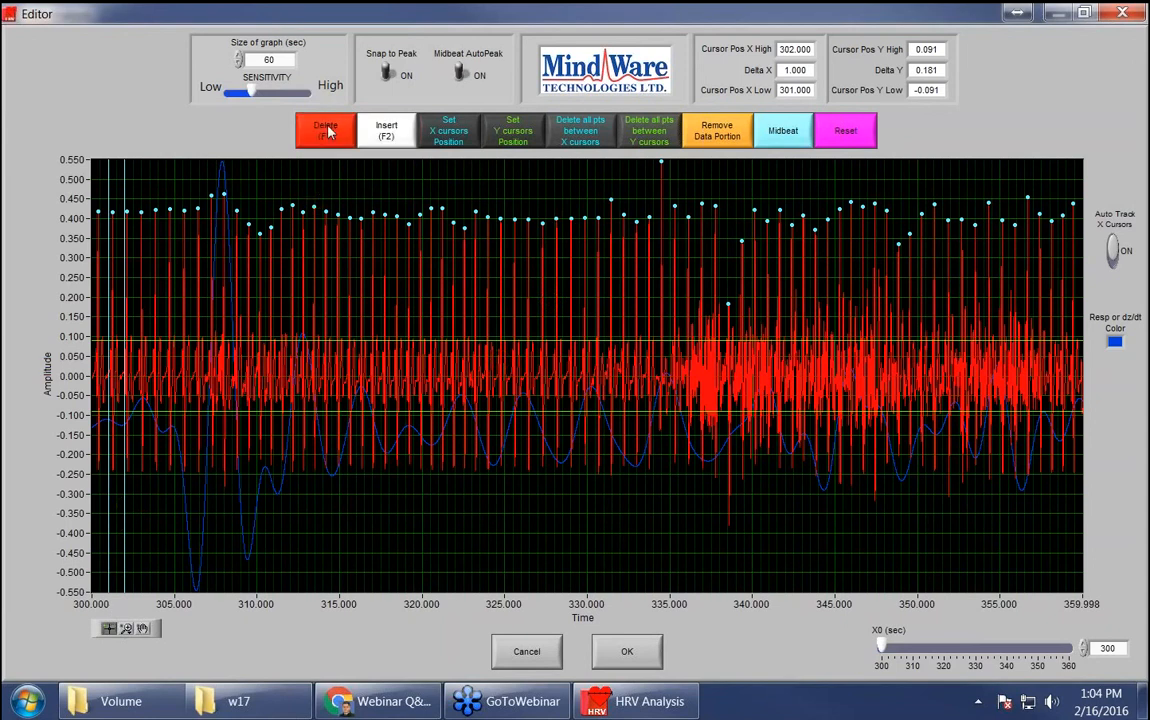
left_click_drag(128, 186, 565, 289)
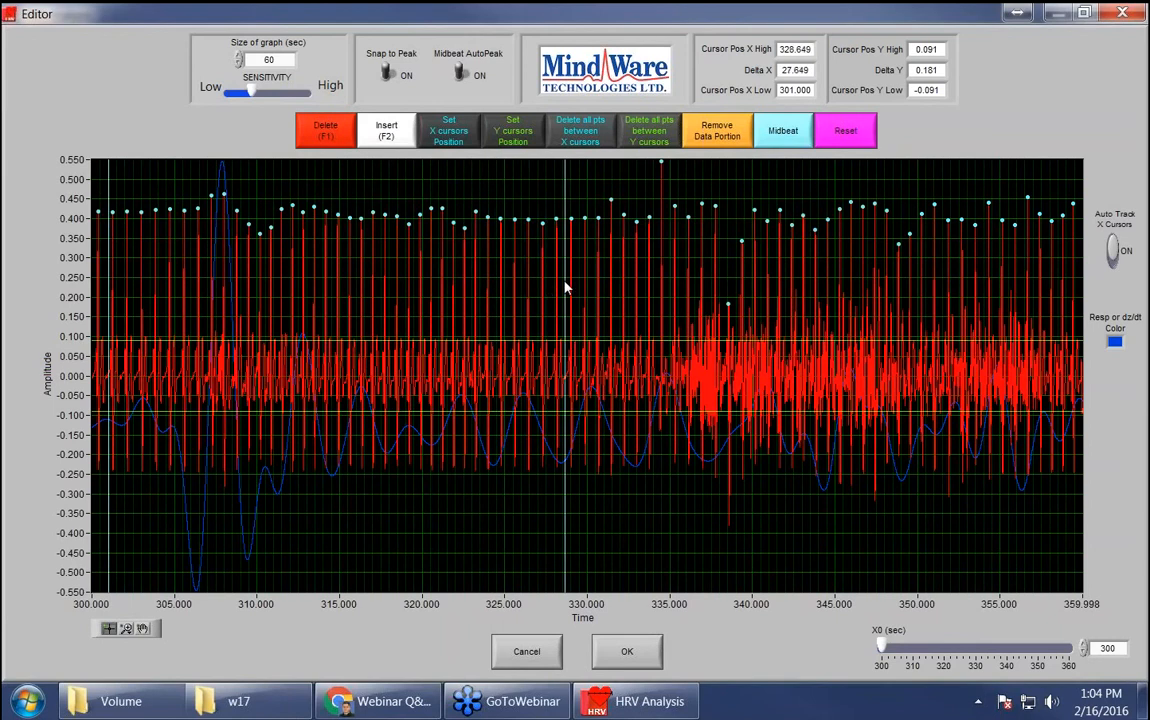
left_click_drag(107, 166, 86, 167)
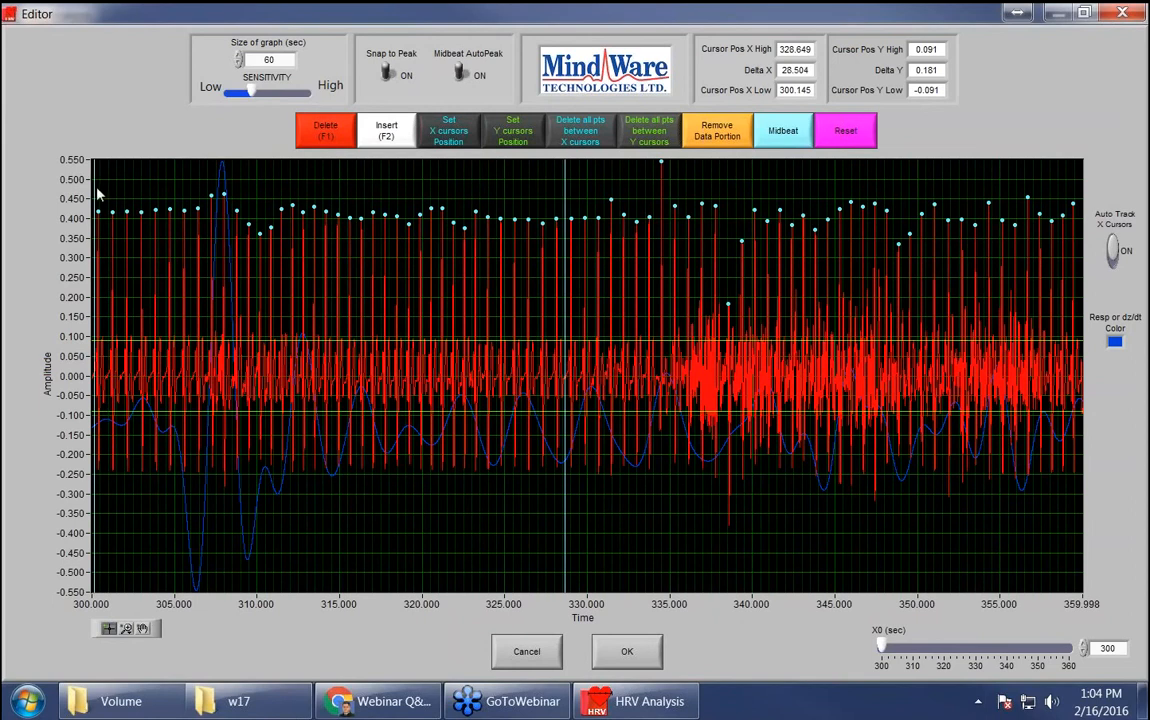
left_click(320, 135)
left_click(580, 130)
left_click(624, 651)
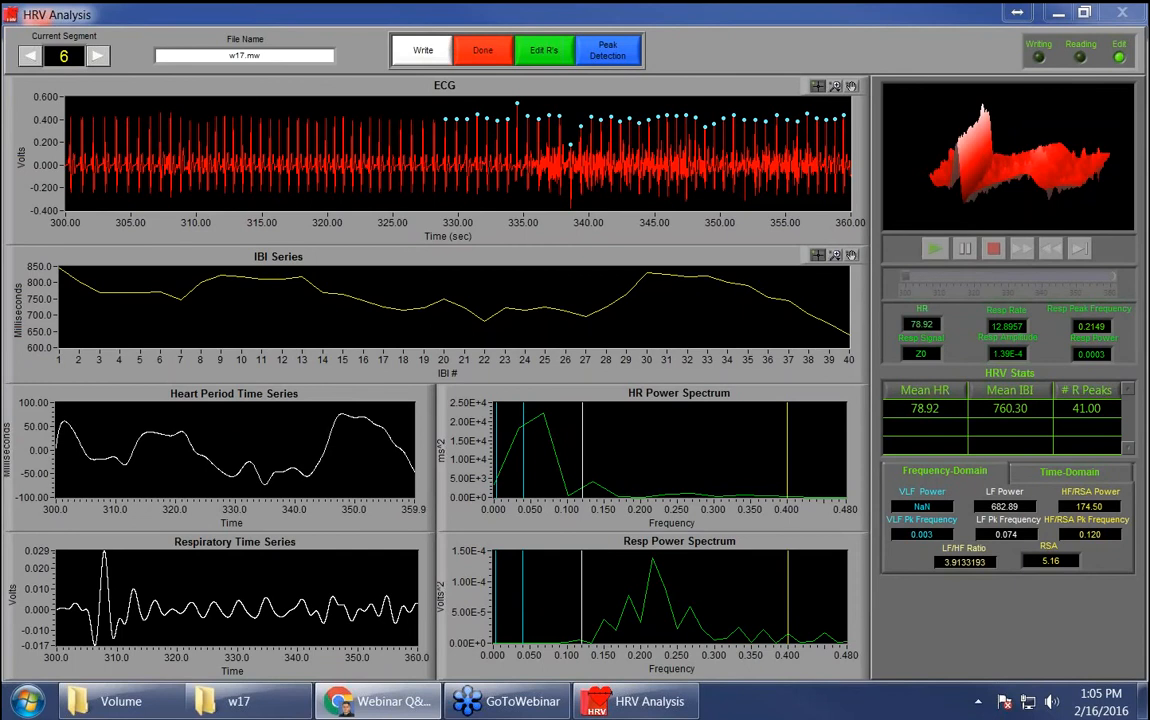
Step: Write segment 6's results to Excel and examine its RSA value on the HRV Stats sheet
left_click(432, 52)
left_click(480, 333)
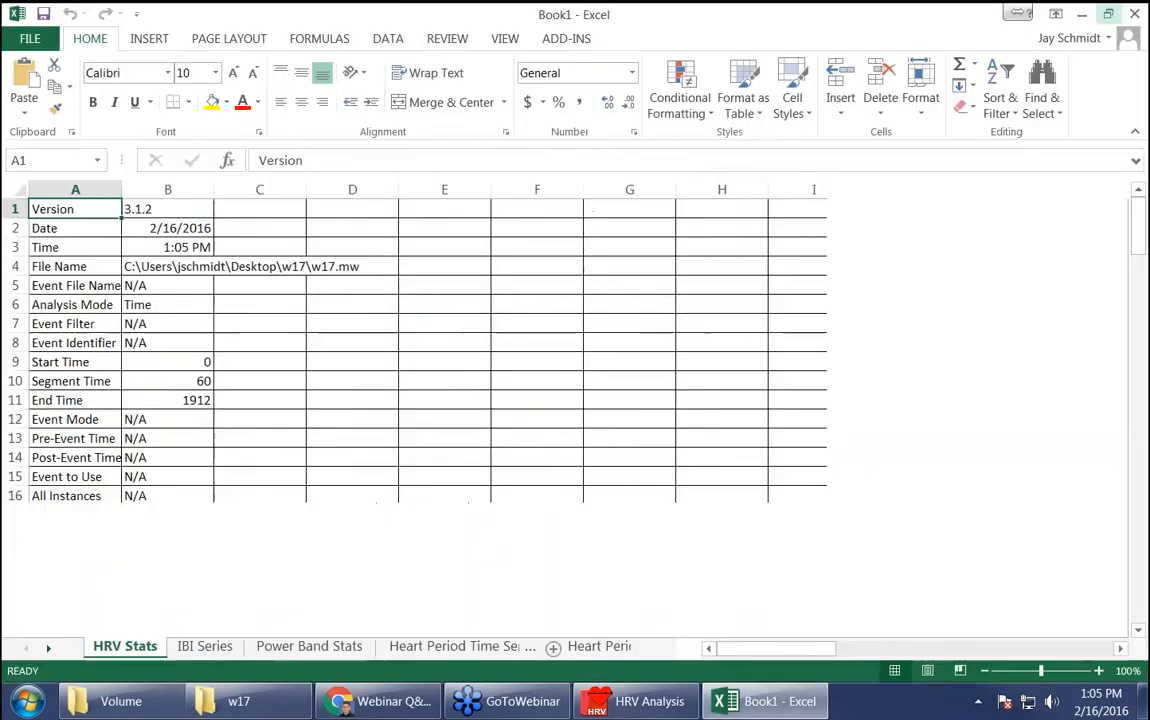
scroll(267, 488, "down", 19)
scroll(240, 489, "up", 2)
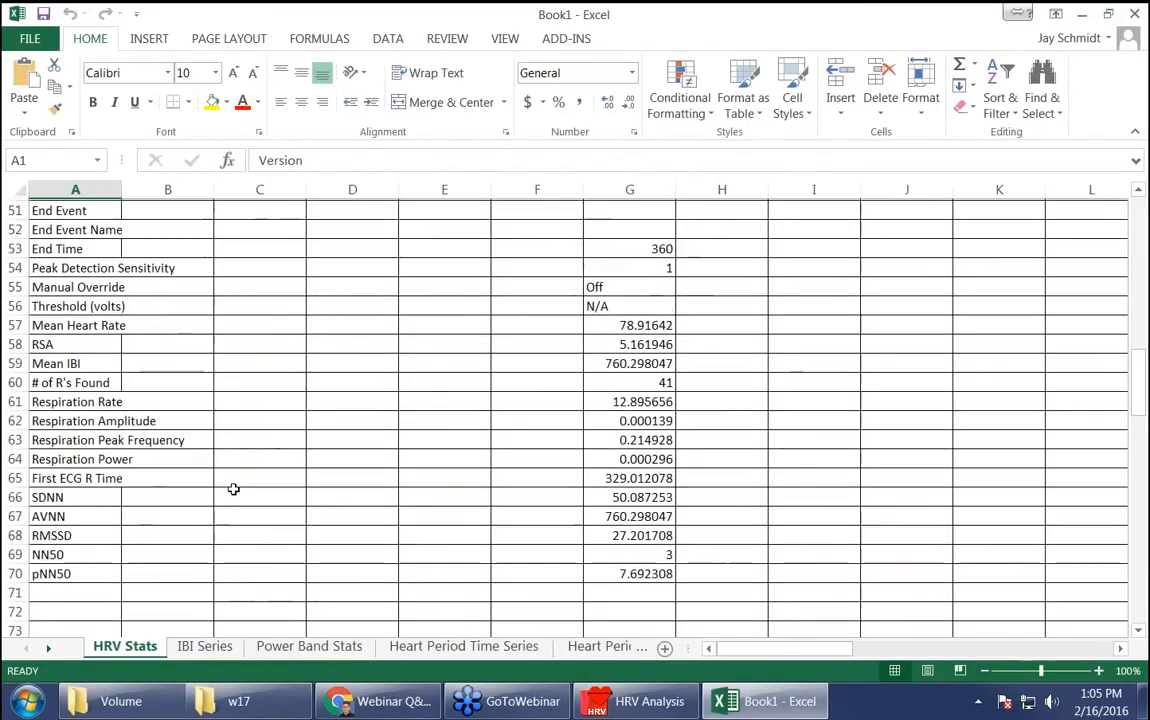
scroll(233, 488, "up", 2)
left_click(15, 381)
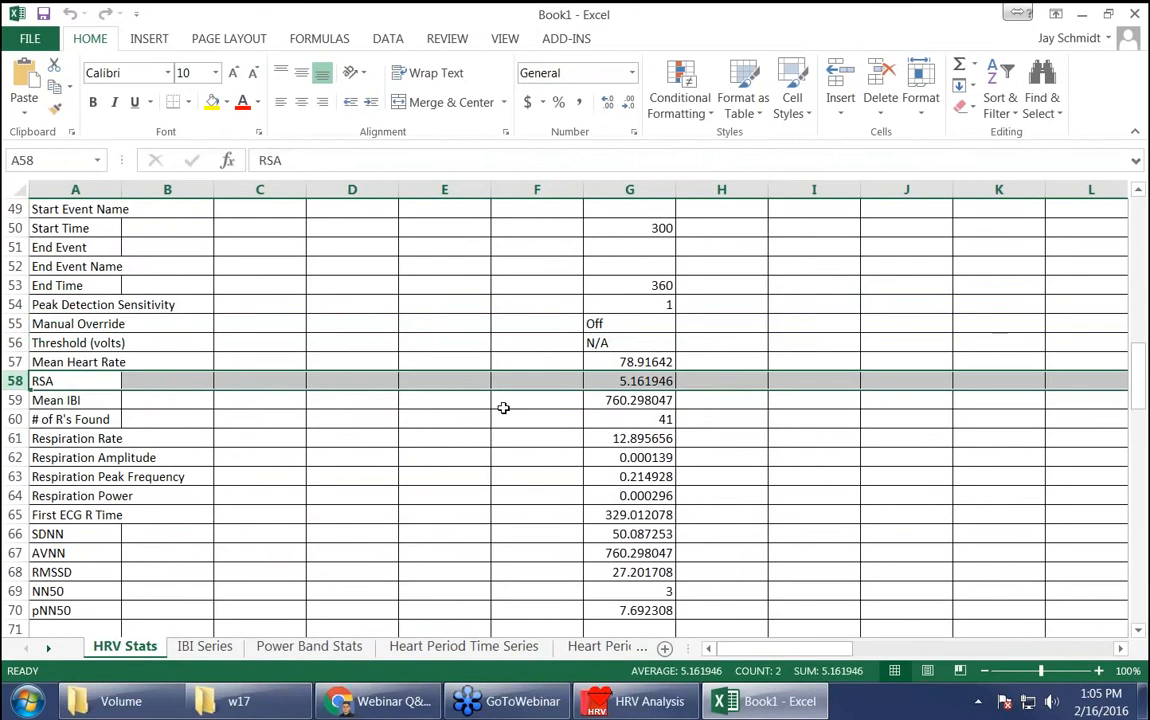
left_click(662, 381)
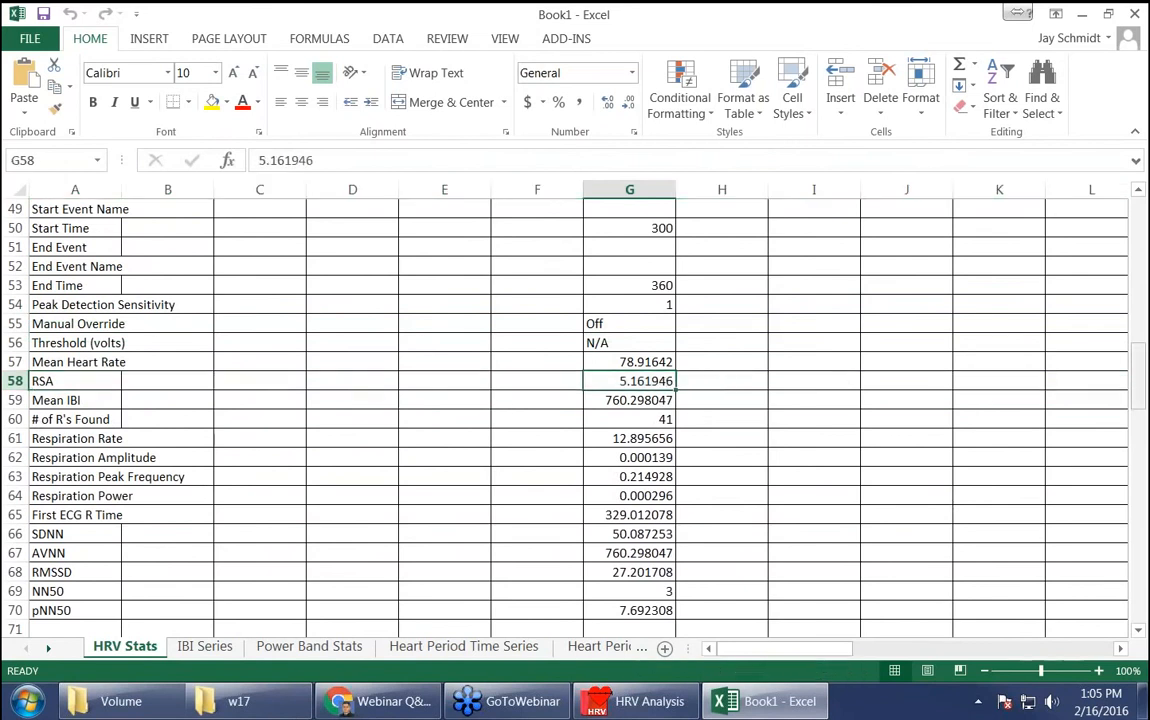
Step: Check the Segment Number entry on the HRV Stats sheet and switch back to HRV Analysis
mouse_move(1140, 392)
left_mouse_down()
mouse_move(1030, 240)
mouse_move(1015, 185)
mouse_move(1022, 296)
mouse_move(1124, 358)
mouse_move(1126, 372)
left_mouse_up()
left_click(15, 323)
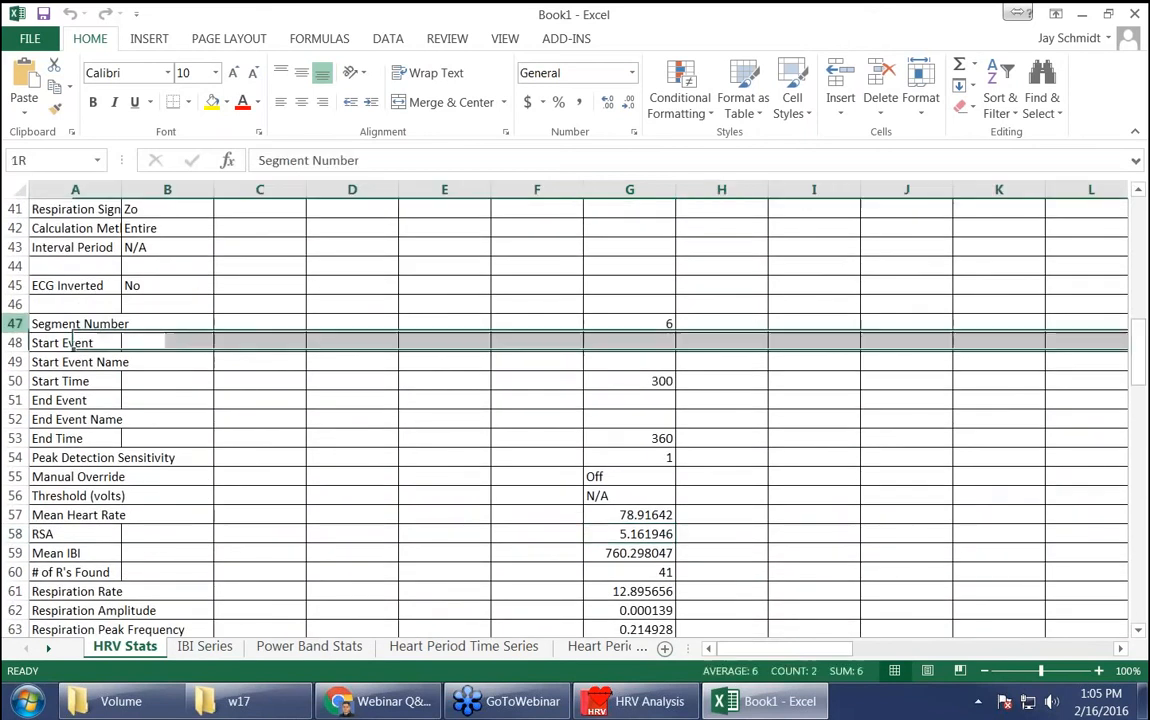
left_click(598, 323)
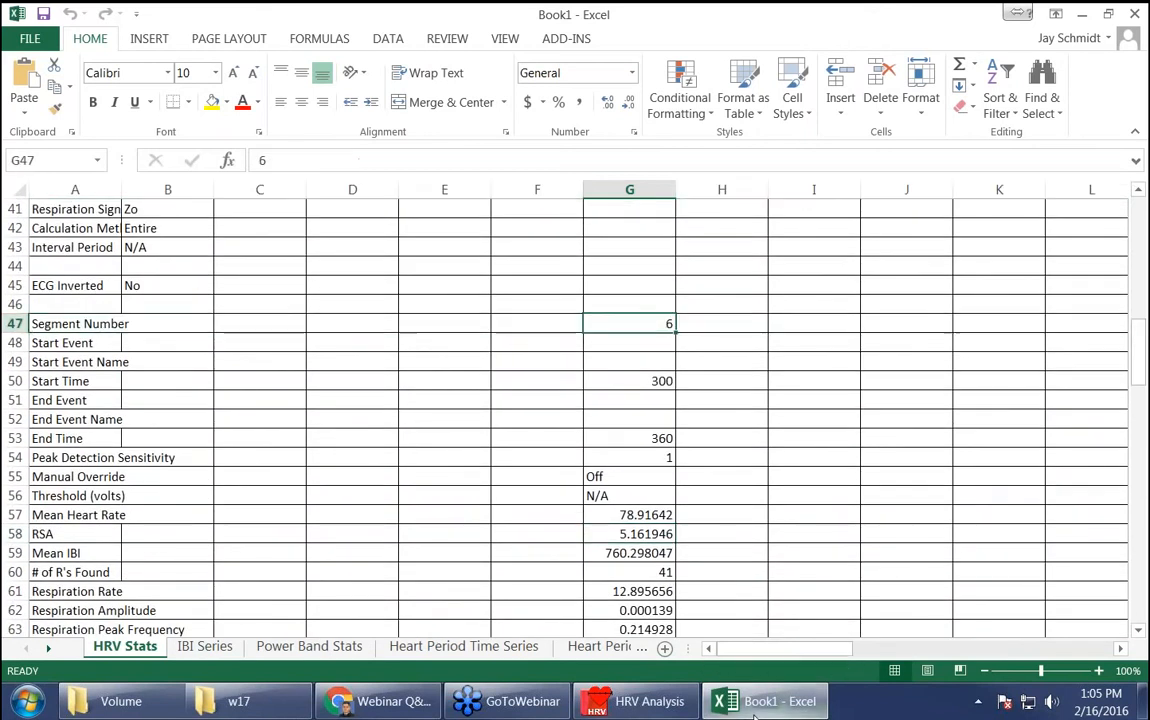
left_click(617, 705)
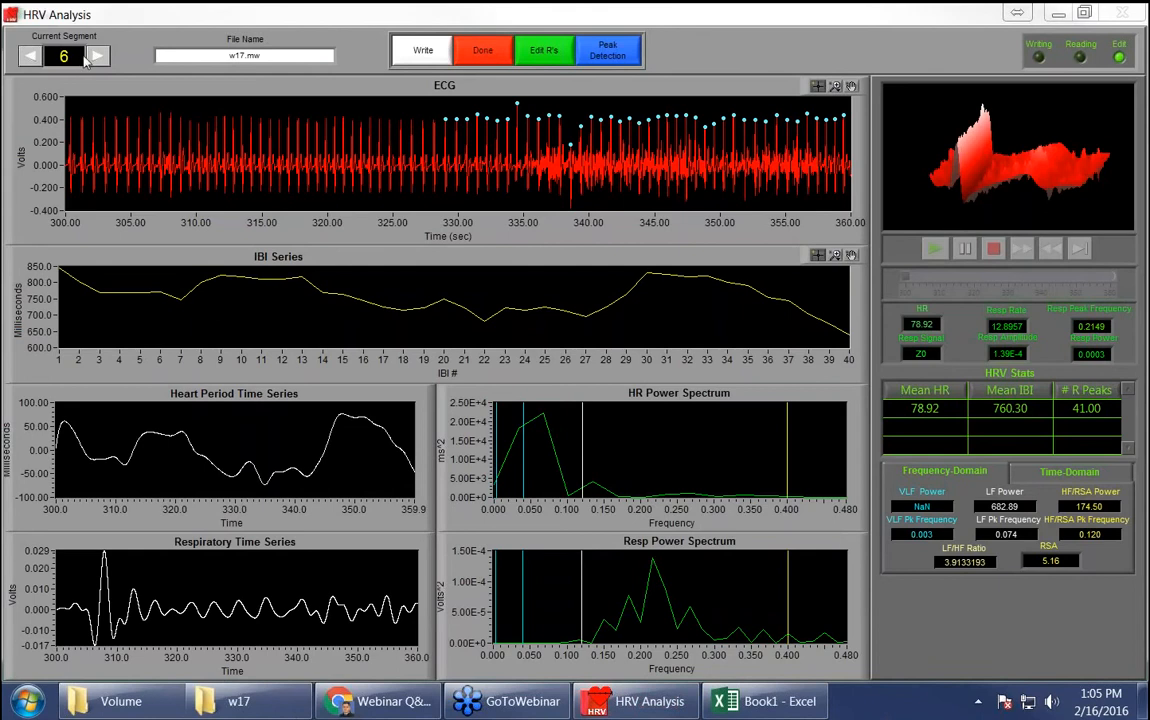
Step: Write segment 5's results to Excel and check its Segment Number entry on the HRV Stats sheet
left_click(27, 57)
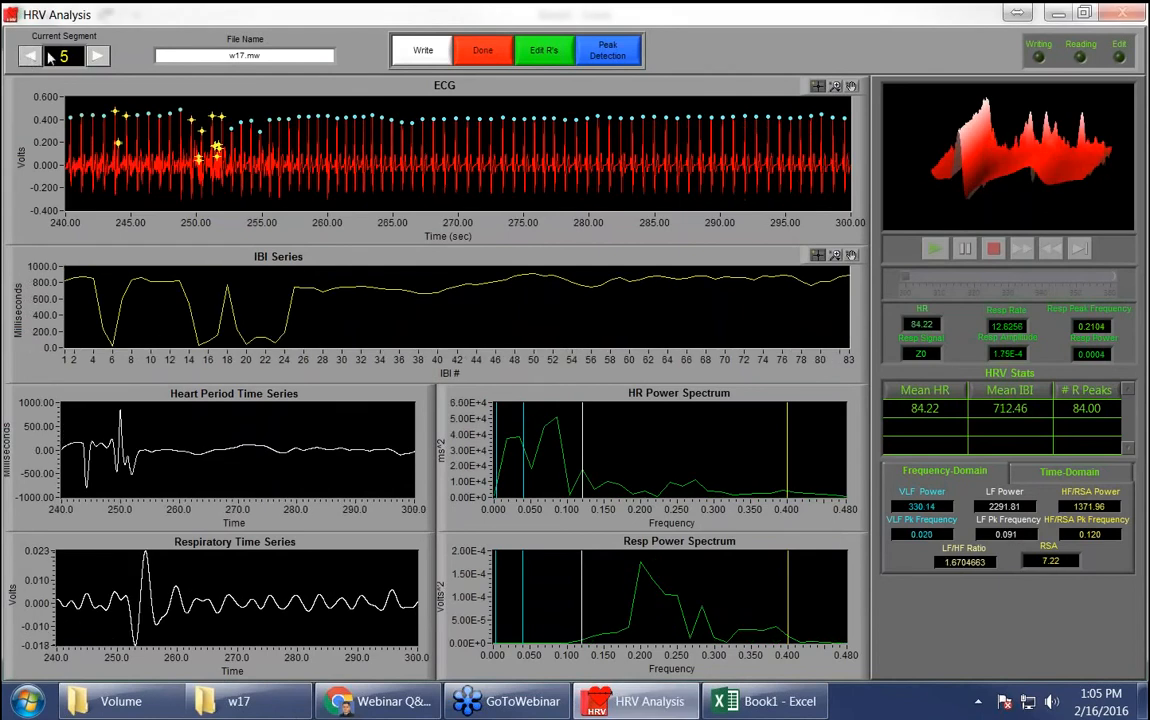
left_click(423, 52)
left_click(760, 701)
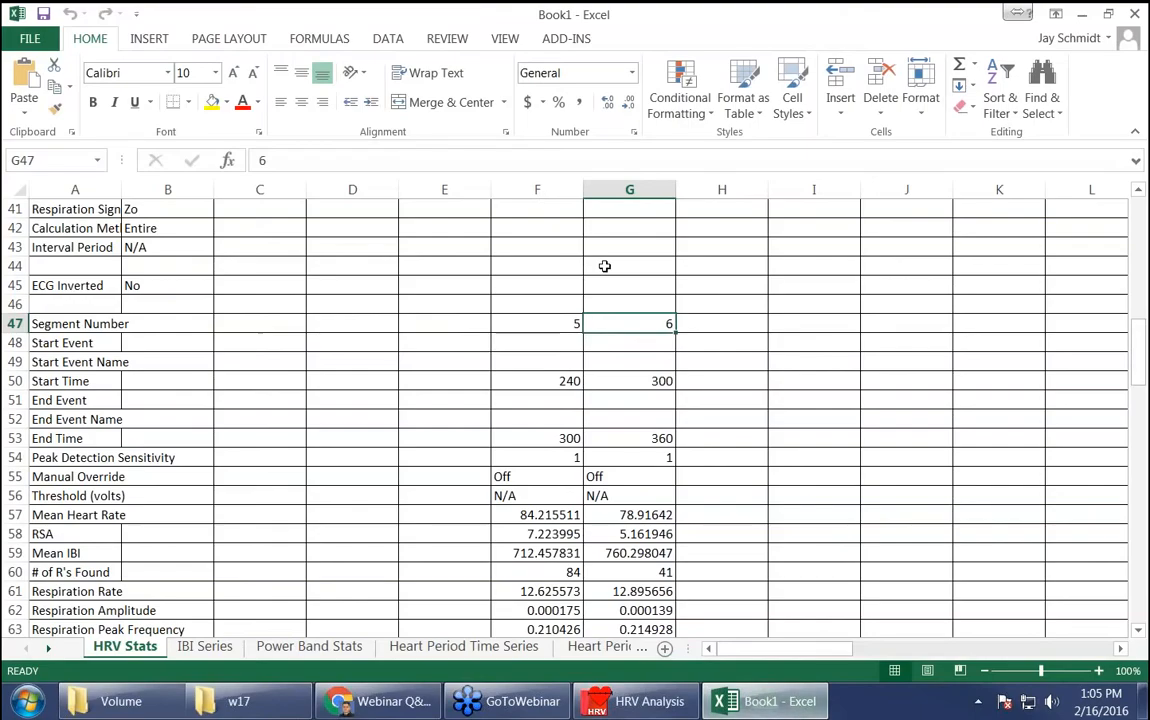
left_click(558, 325)
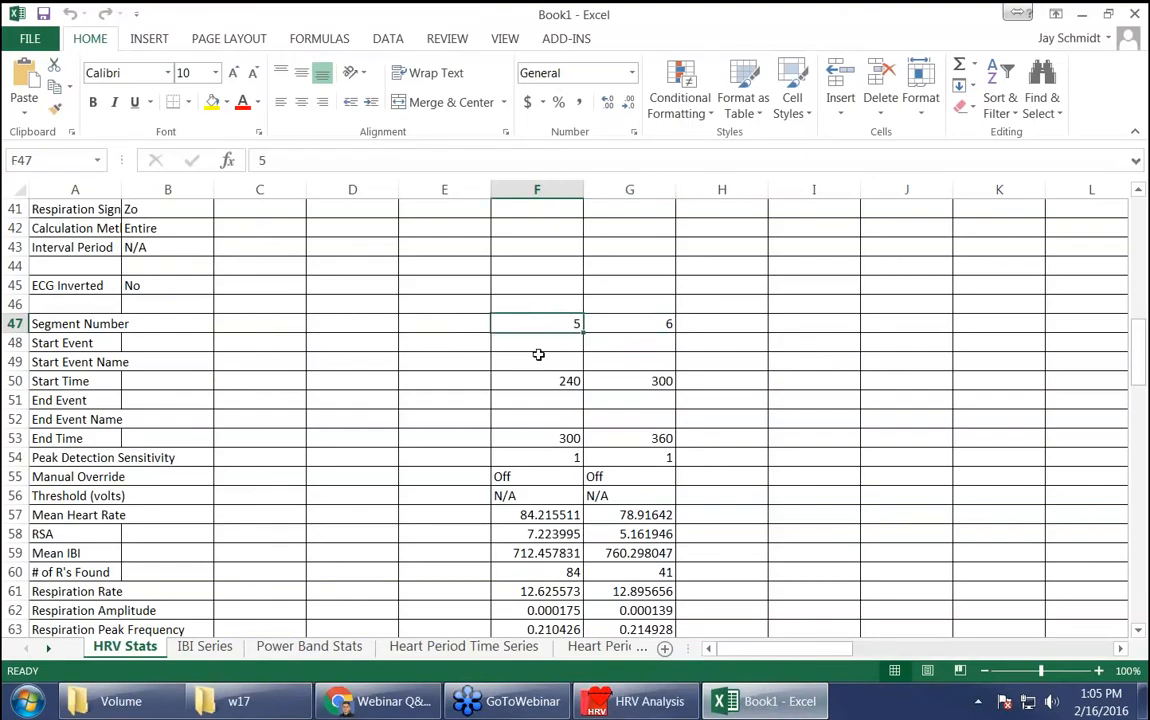
Step: Compare the RSA values of segments 5 and 6 on the HRV Stats sheet and return to HRV Analysis
scroll(543, 372, "down", 1)
scroll(543, 372, "down", 1)
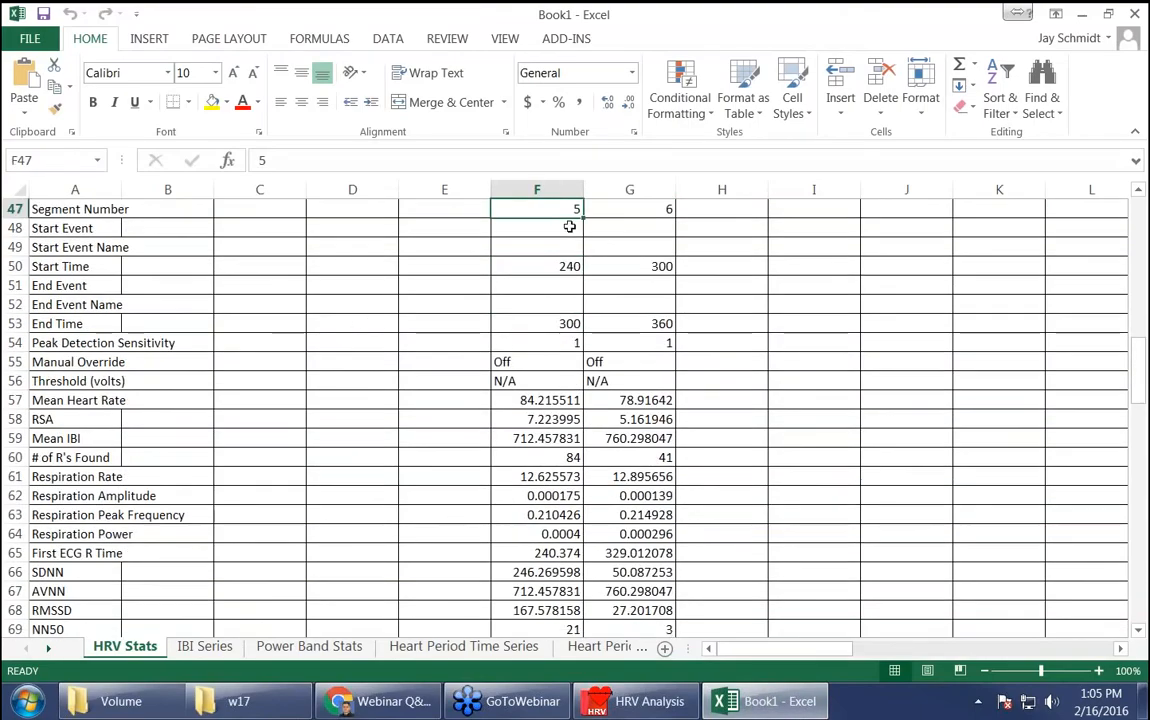
scroll(540, 300, "down", 1)
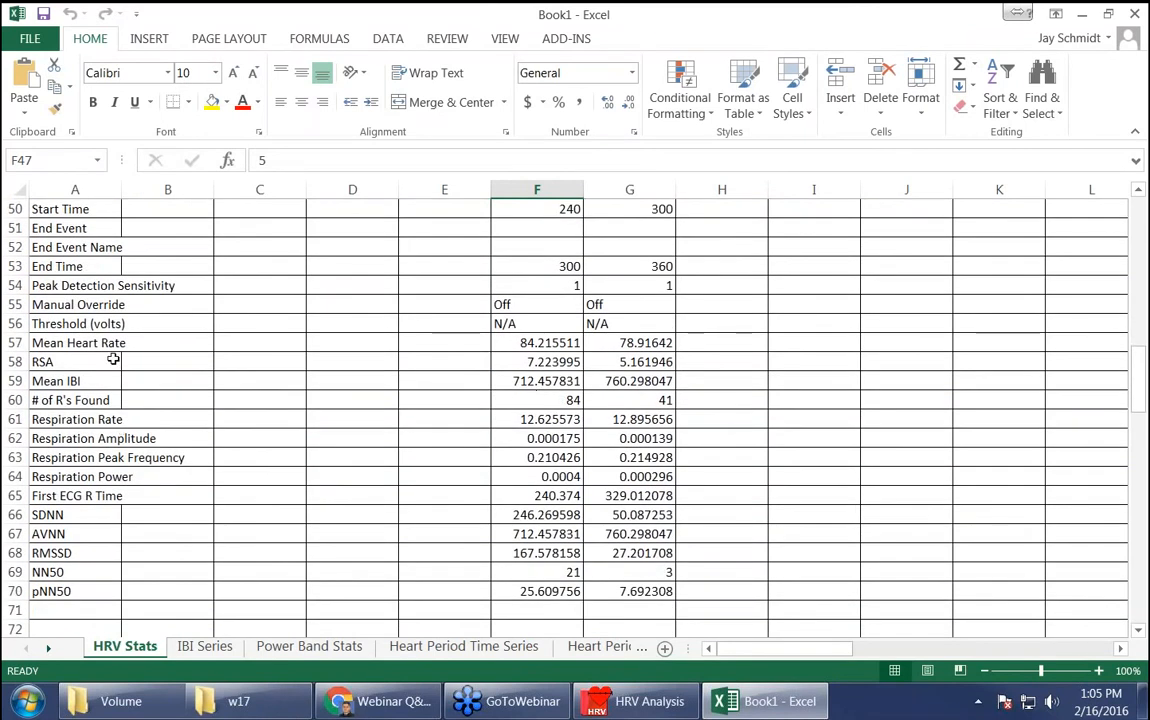
left_click(545, 362)
scroll(595, 372, "up", 1)
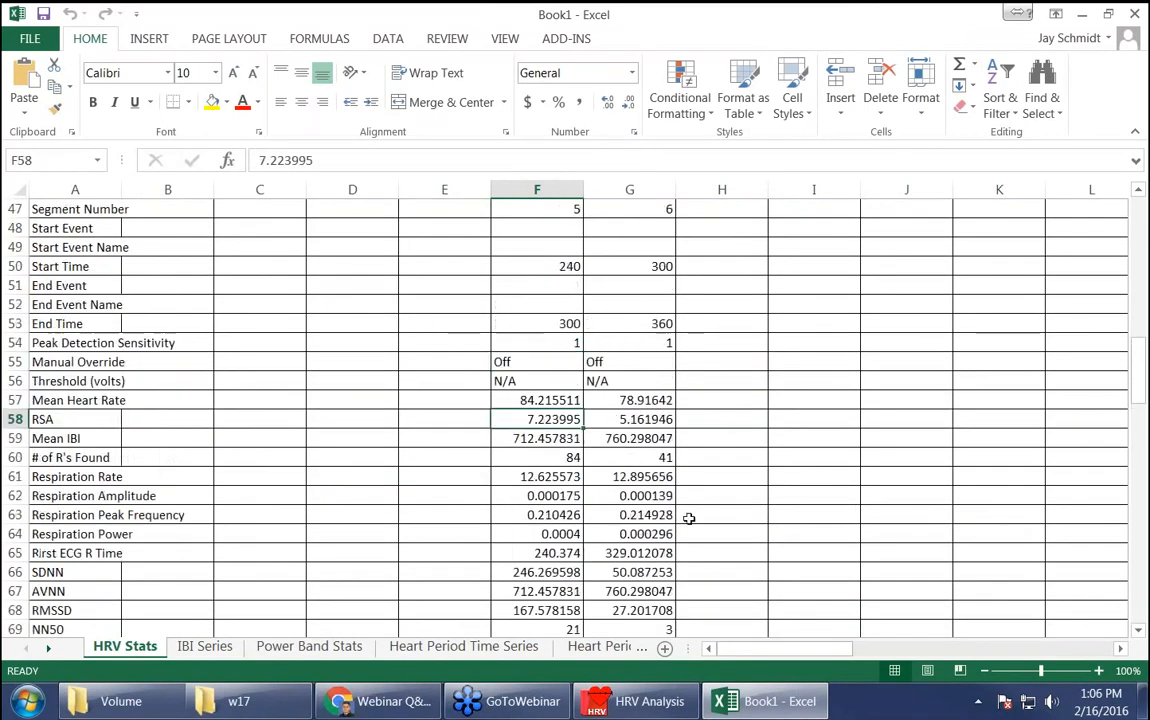
left_click(660, 419)
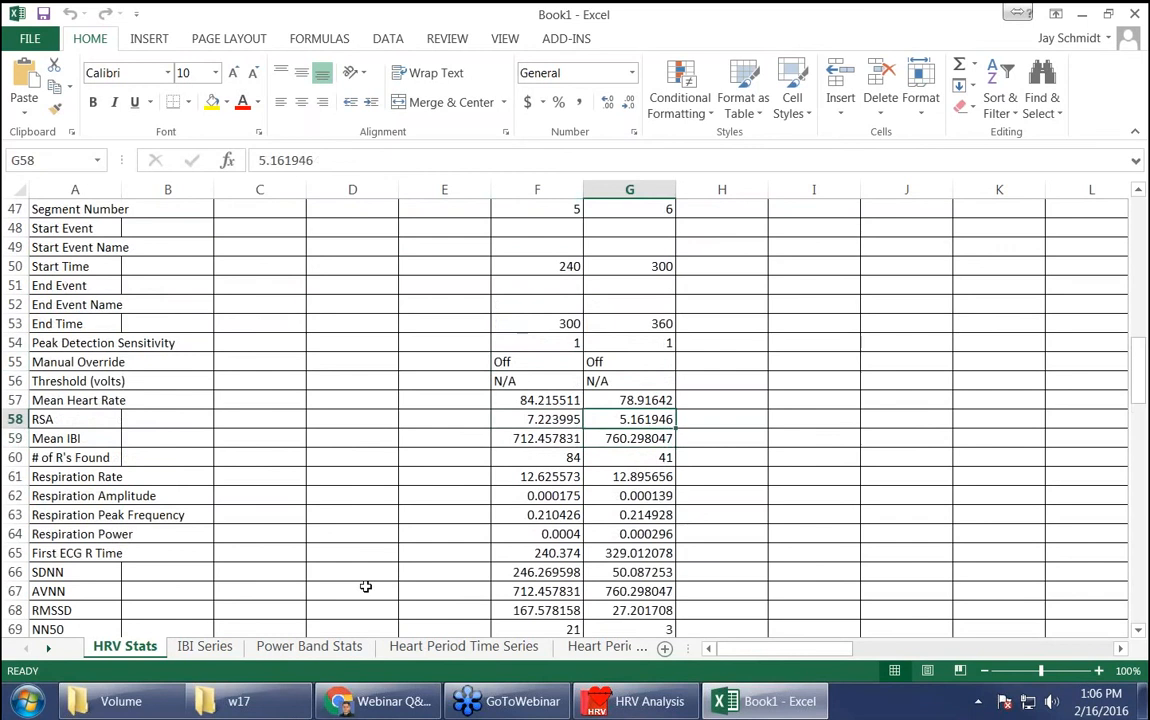
left_click(380, 701)
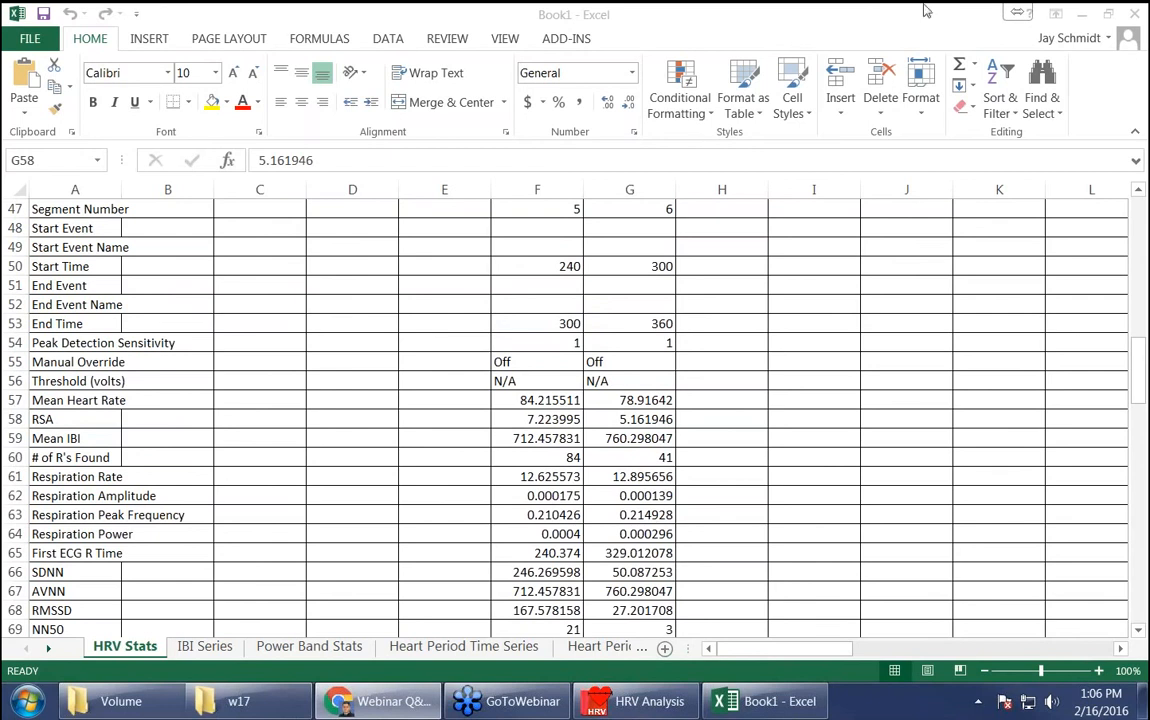
left_click(1082, 14)
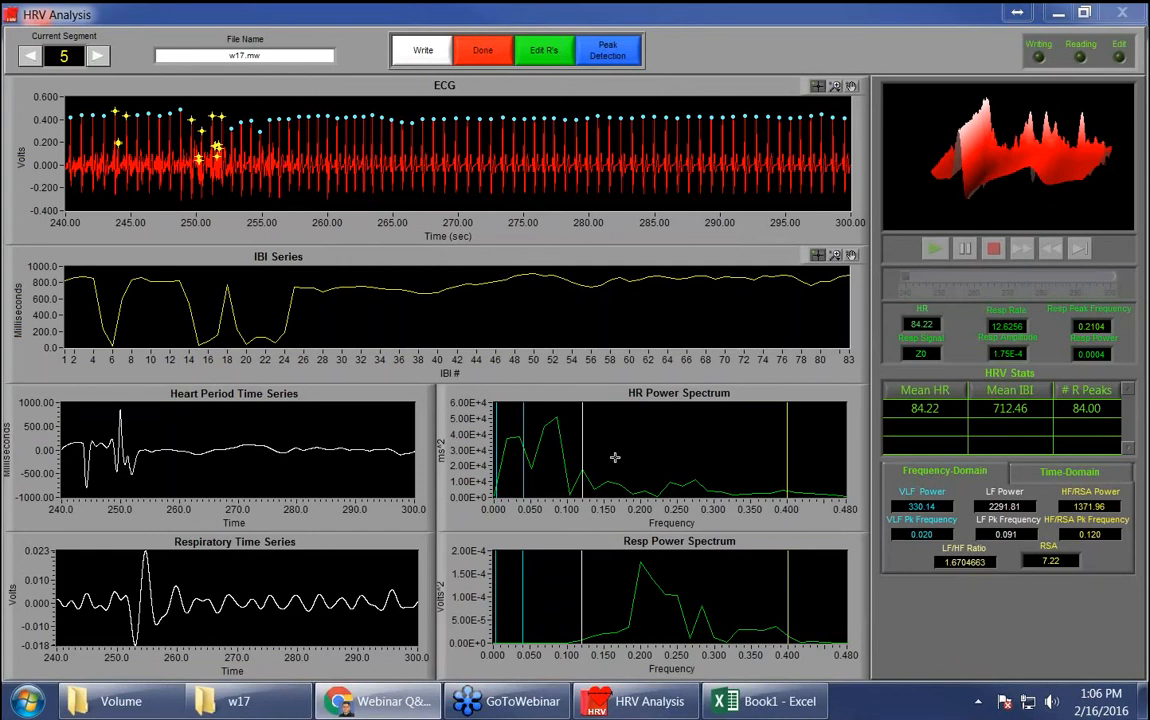
Step: Check segment 5 in the R peak editor, and zoom in on the peak near 338.56 s in segment 6's editor
left_click(567, 51)
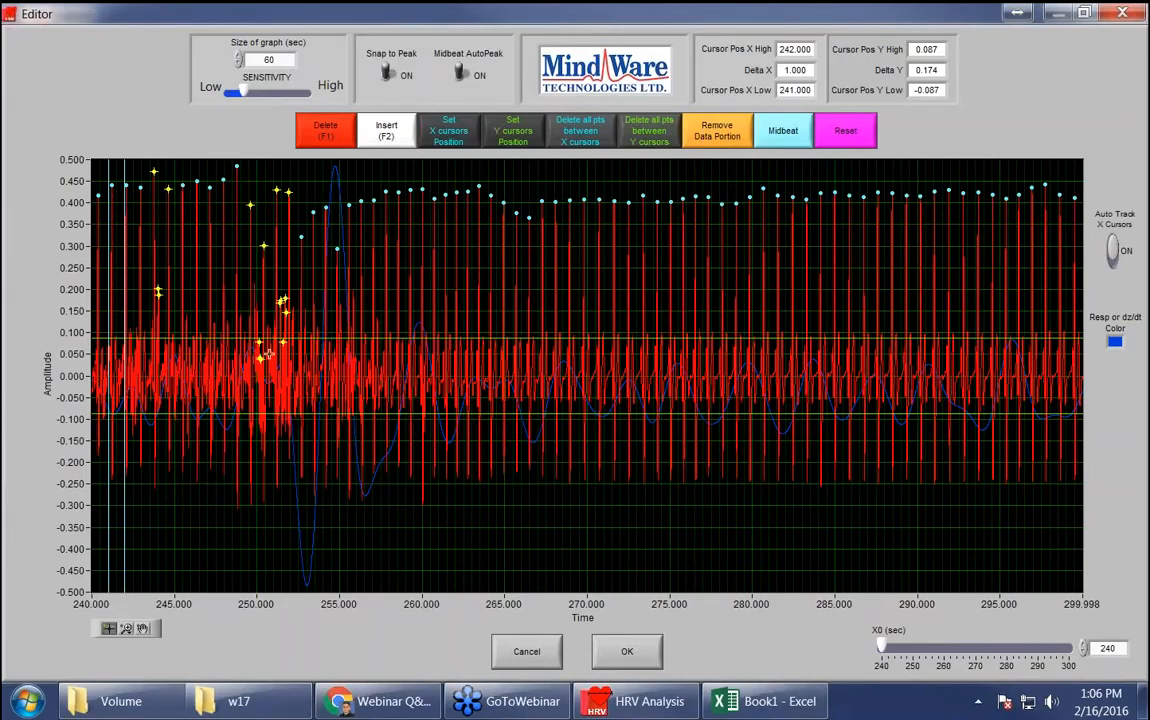
left_click(627, 651)
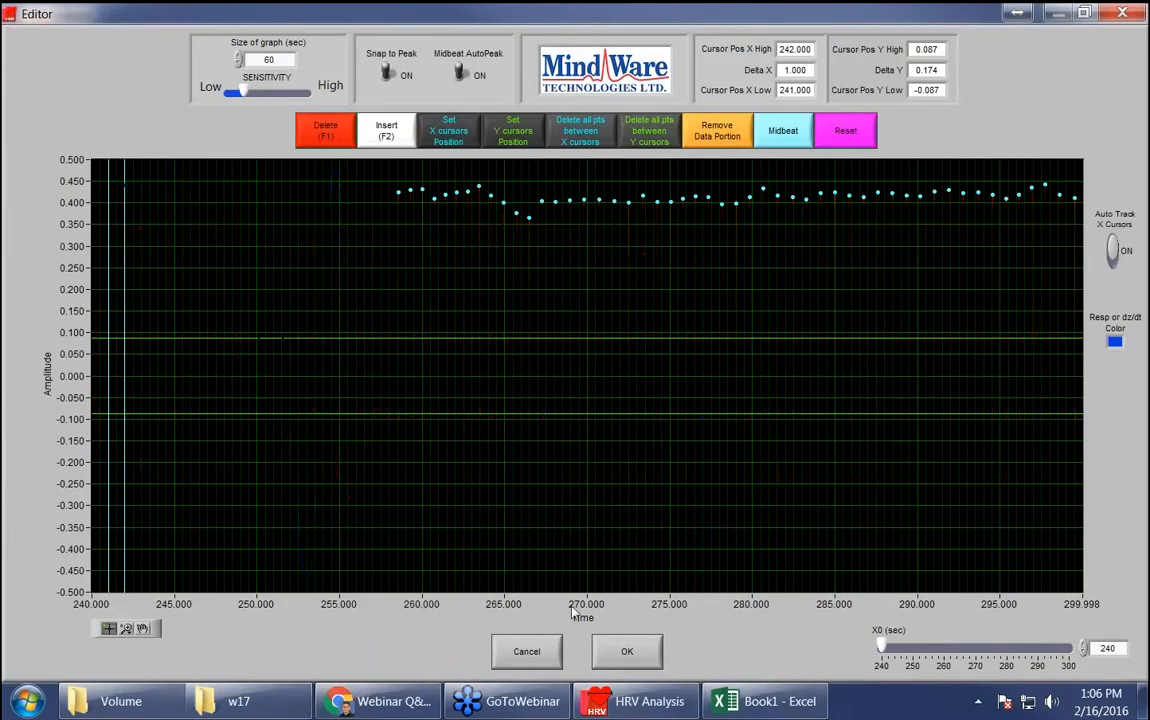
left_click(98, 56)
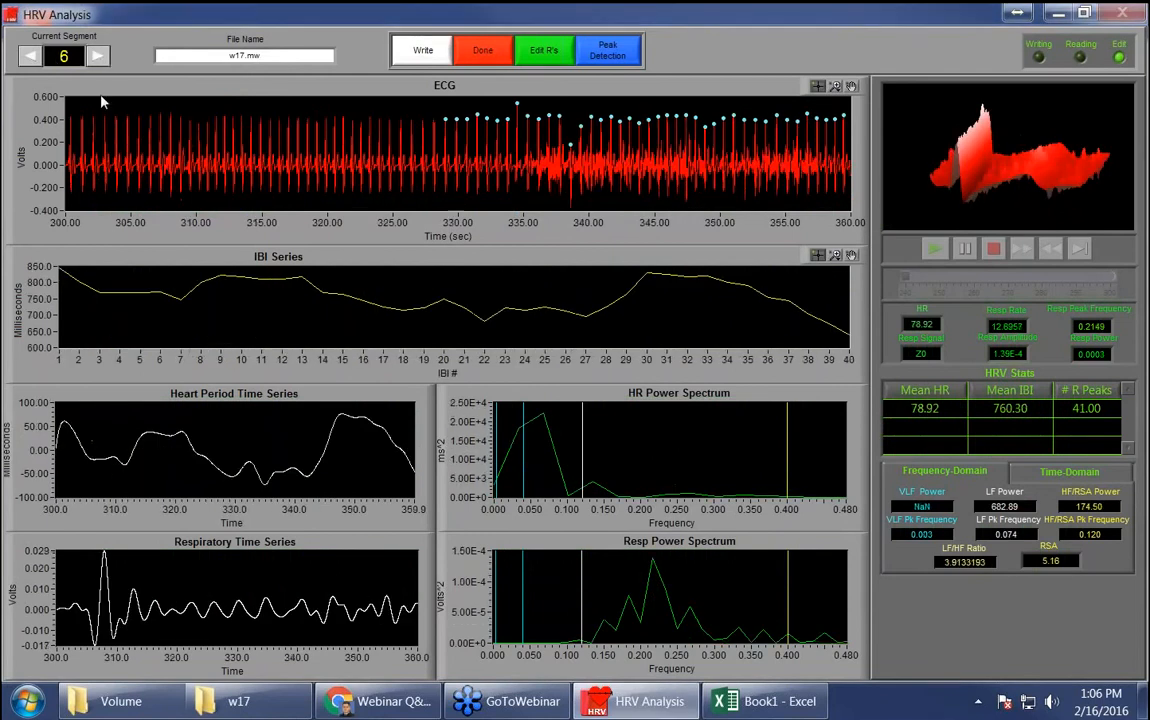
left_click(544, 50)
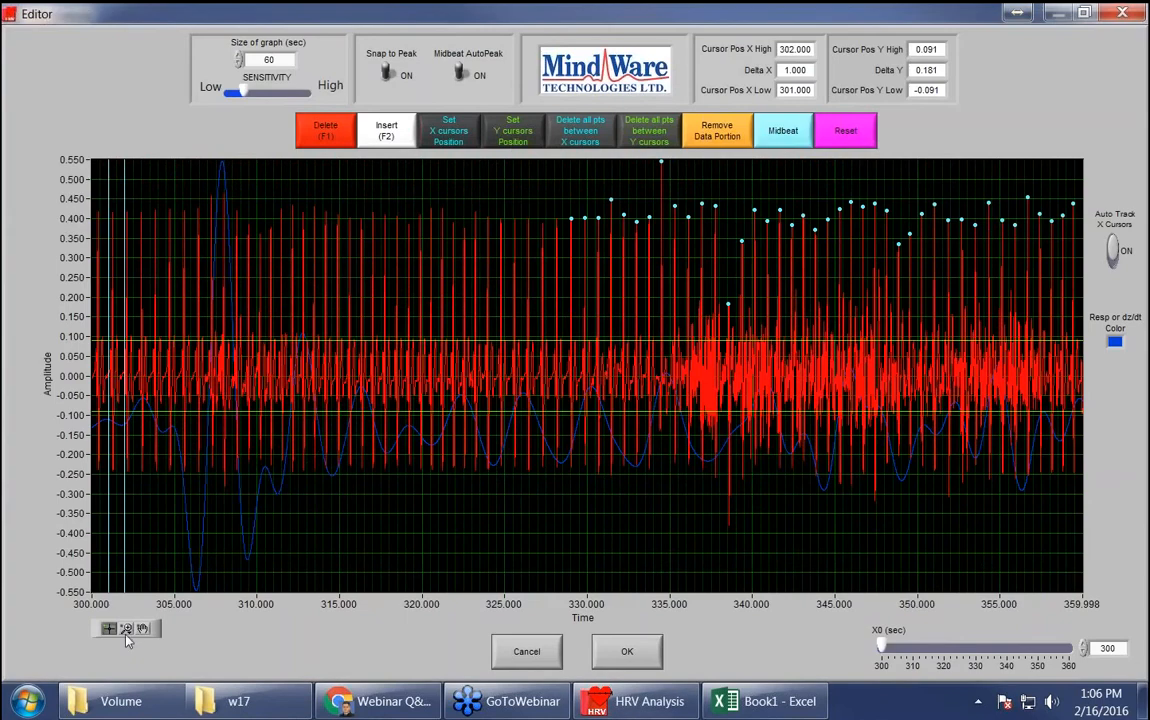
left_click_drag(641, 520, 822, 514)
left_click_drag(389, 460, 733, 497)
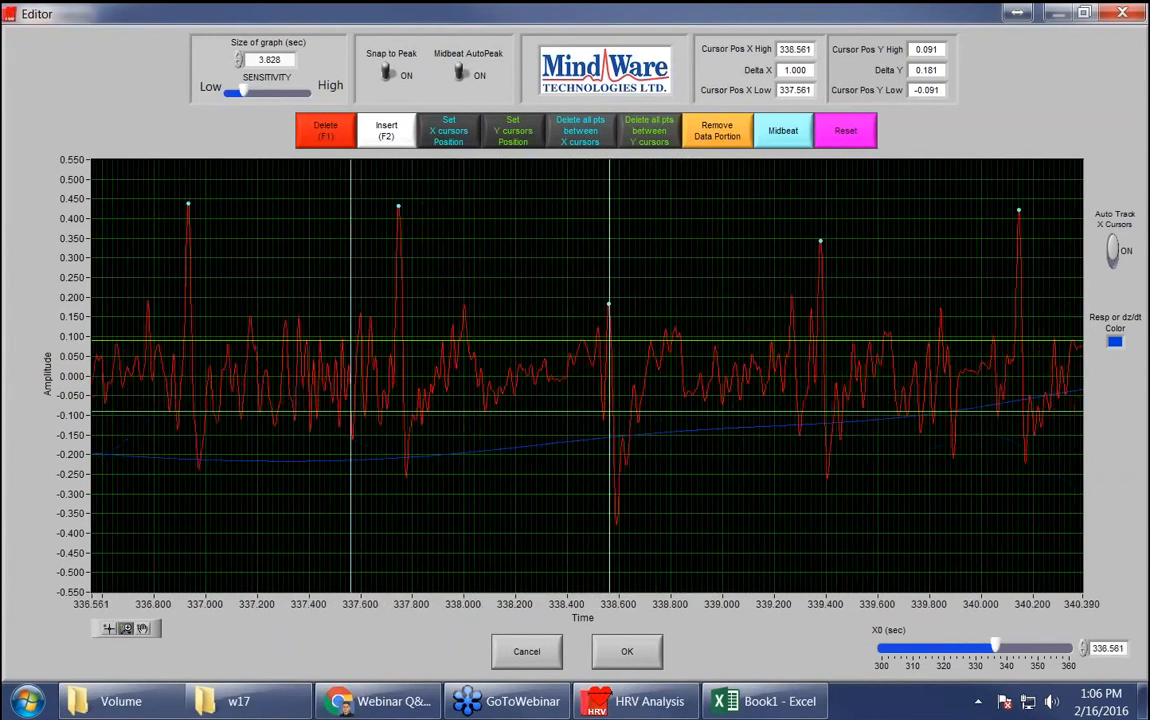
left_click_drag(517, 465, 698, 490)
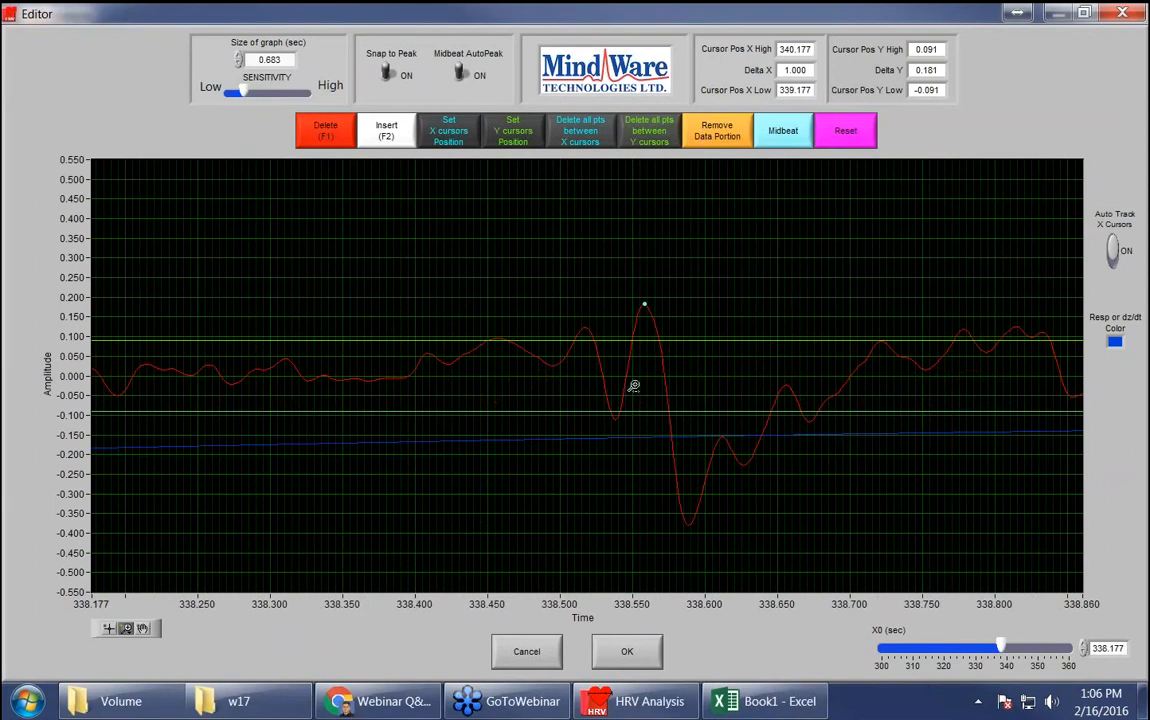
Step: Examine the R peaks between about 335.3 and 341.8 s in segment 6 and leave the editor without saving
left_click(129, 632)
left_click(153, 600)
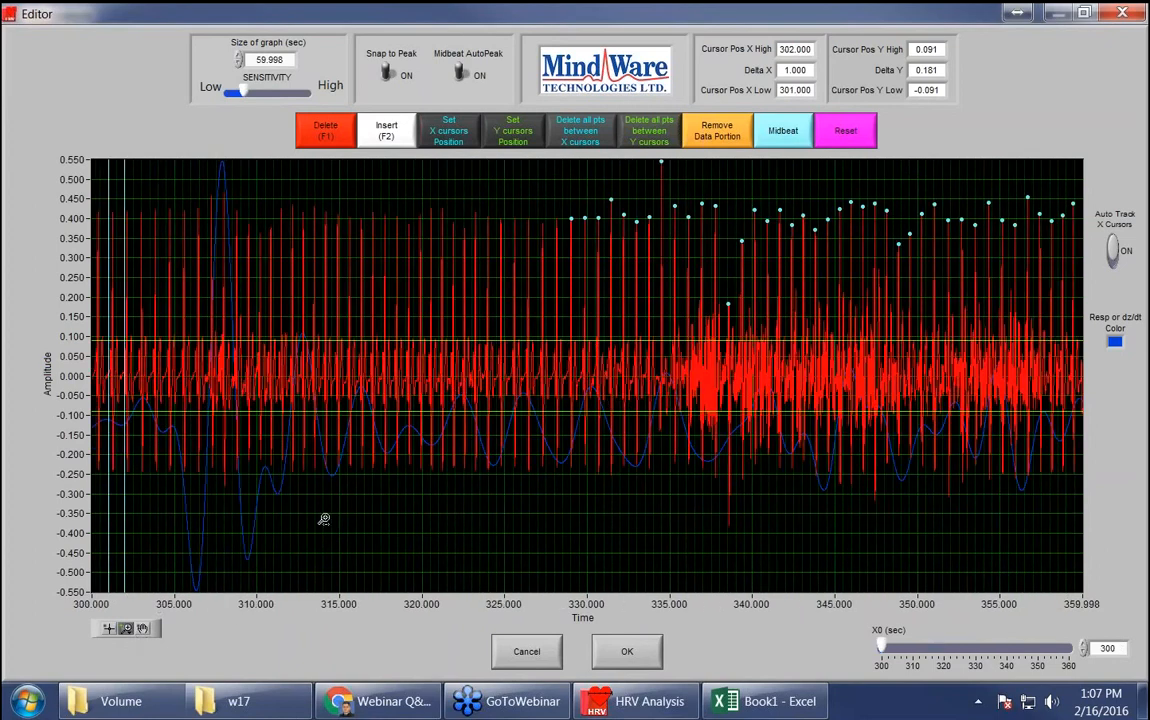
left_click(125, 628)
left_click(182, 571)
left_click_drag(676, 480, 781, 476)
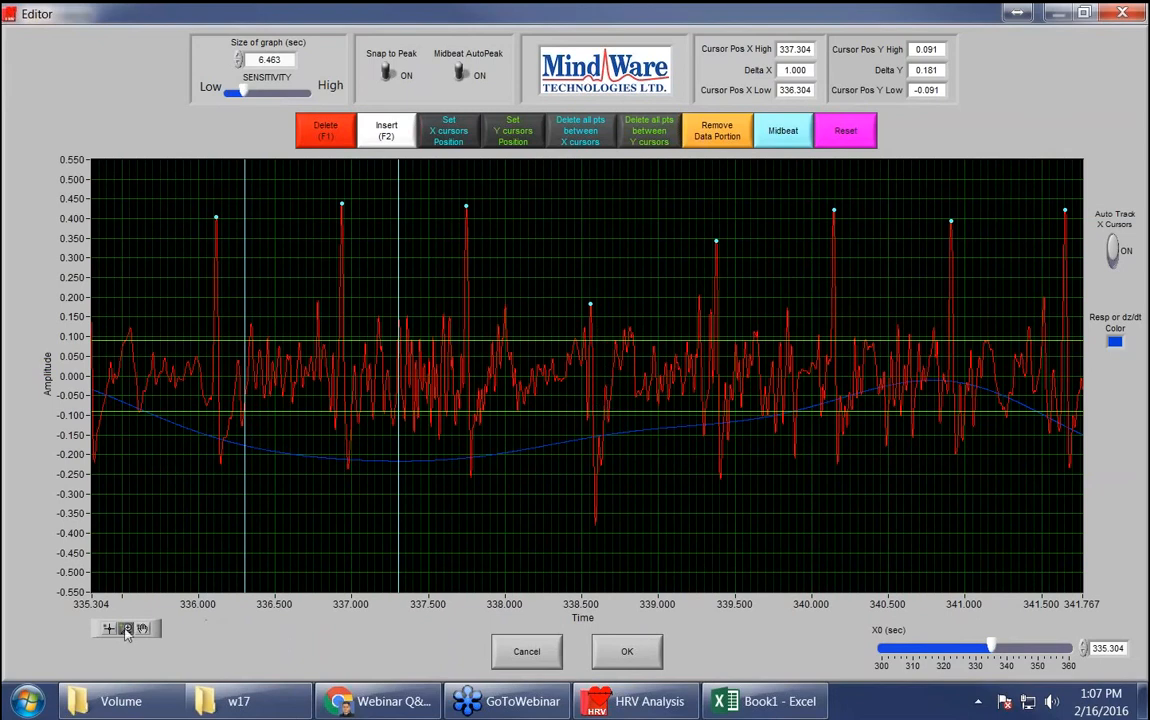
left_click(525, 659)
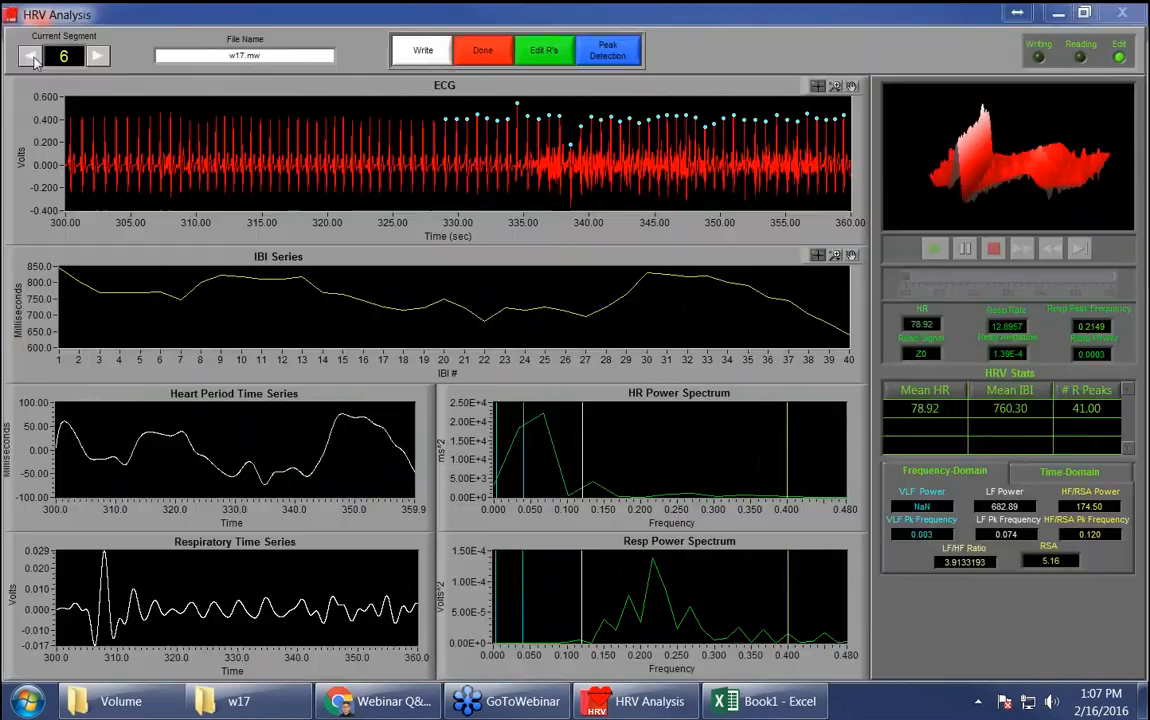
Step: Open segment 5 in the R peak editor and zoom in on about 270.9 to 274.8 s
left_click(27, 57)
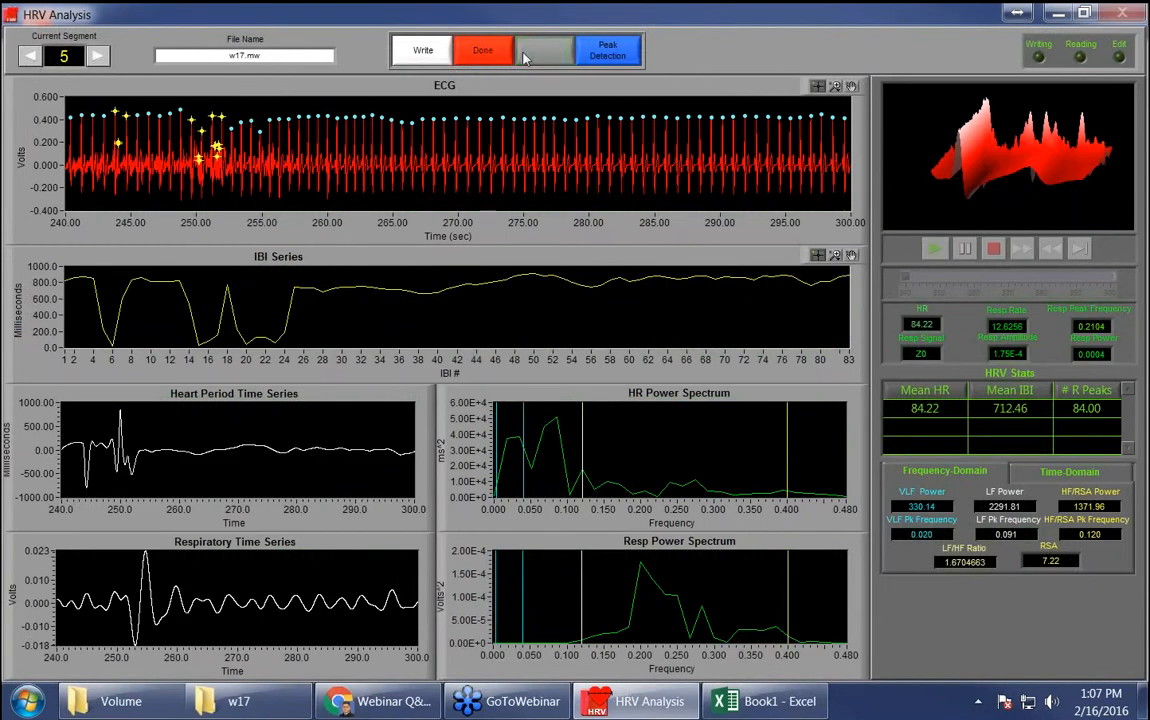
left_click(543, 50)
left_click(126, 630)
left_click(184, 571)
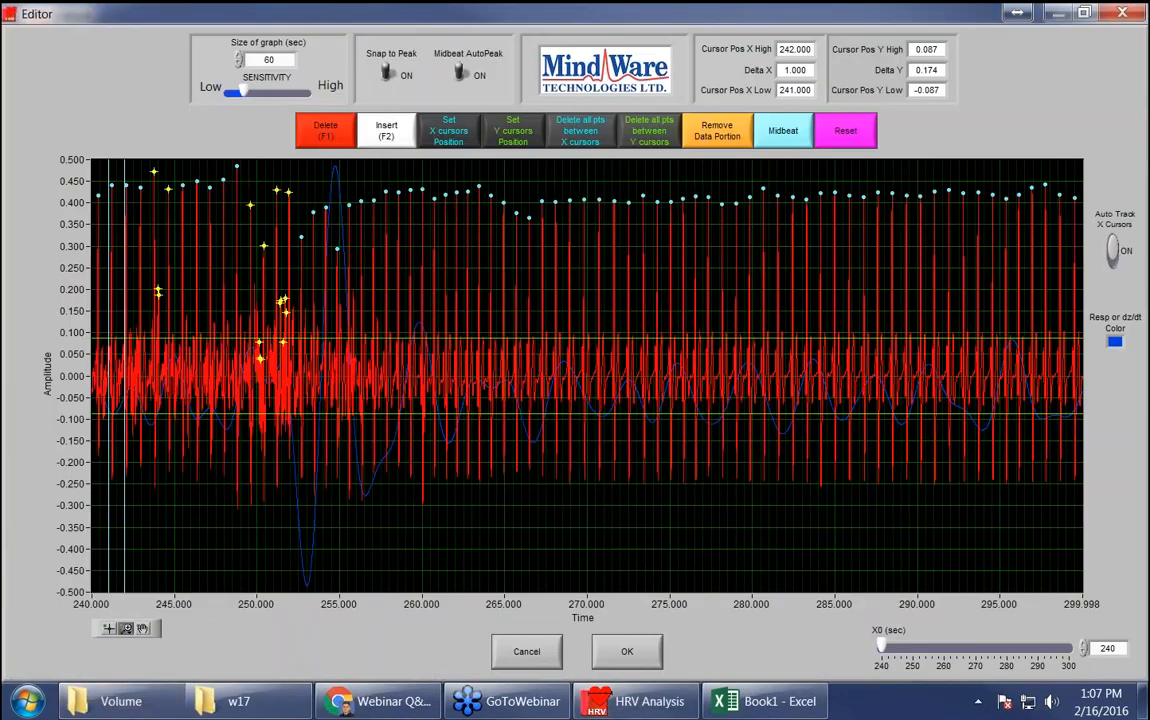
left_click_drag(539, 345, 740, 345)
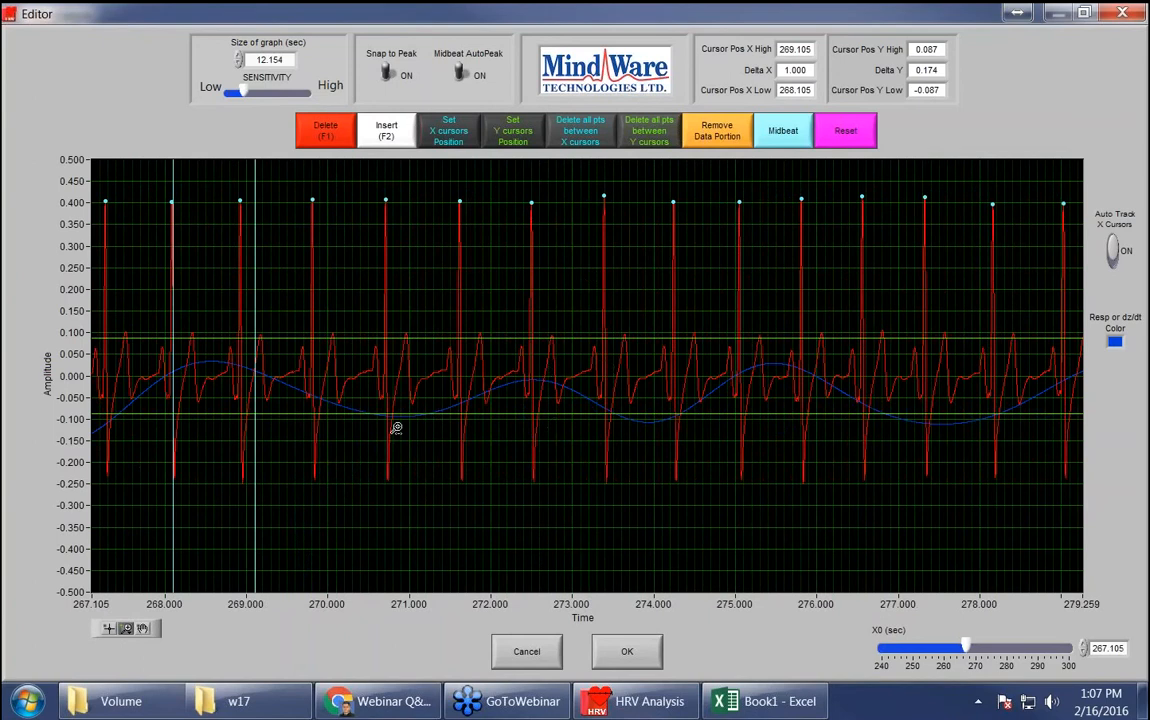
left_click_drag(396, 426, 718, 447)
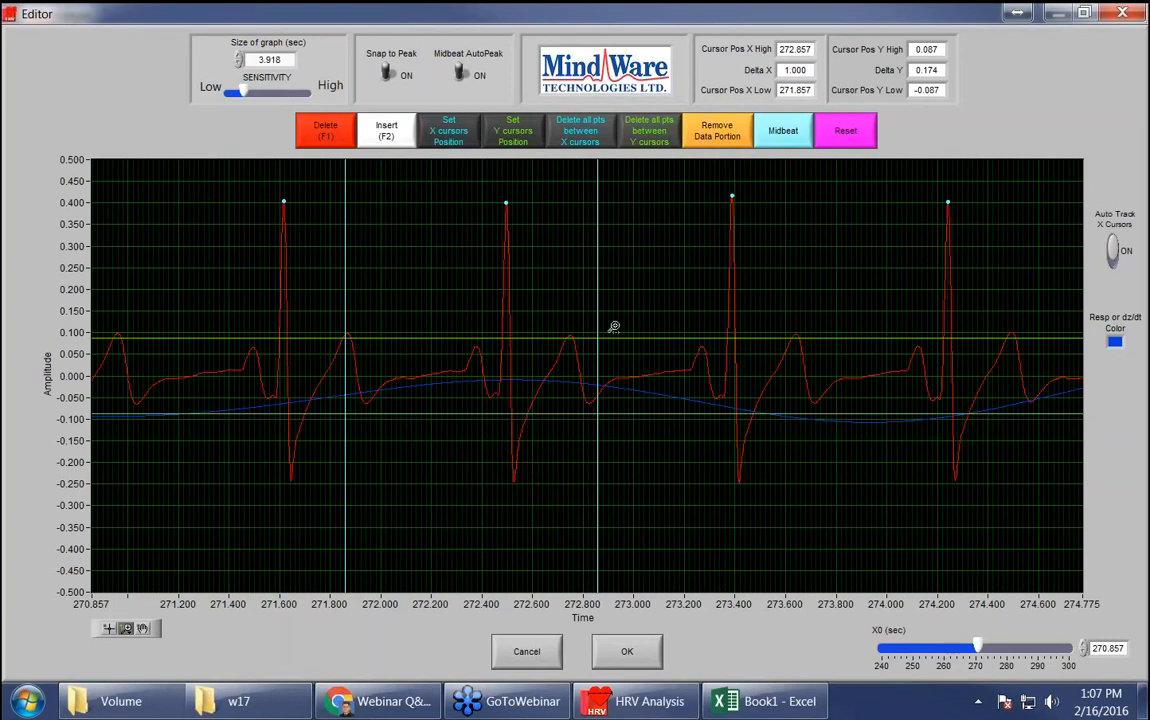
Step: Try marking the T wave near 271.87 s as a peak, restore the peaks in segment 5, and discard the edits
left_click(397, 131)
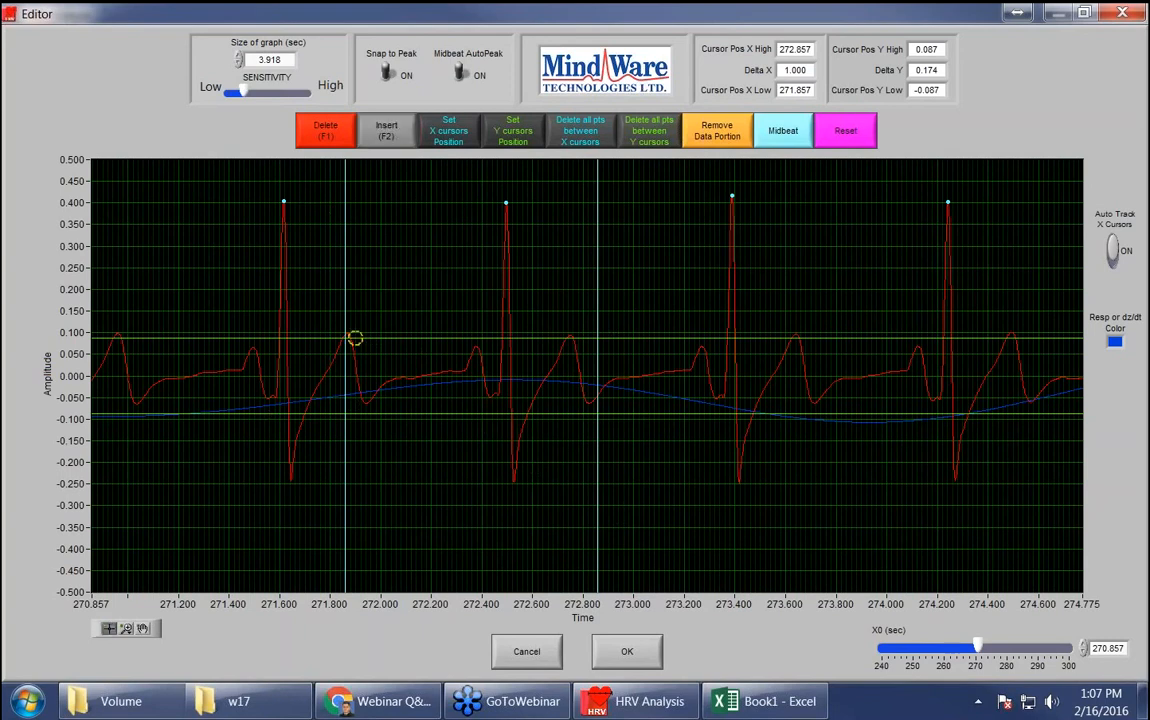
left_click(356, 338)
key("F2")
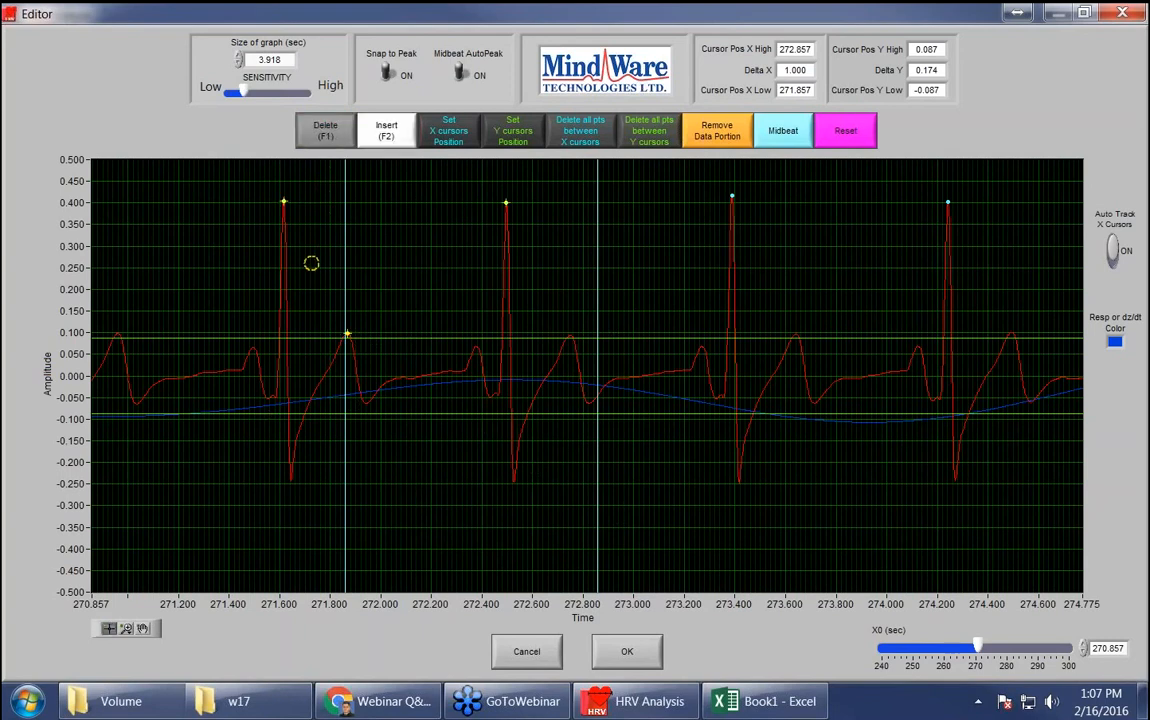
left_click(288, 202)
left_click(346, 334)
left_click(388, 128)
left_click(283, 202)
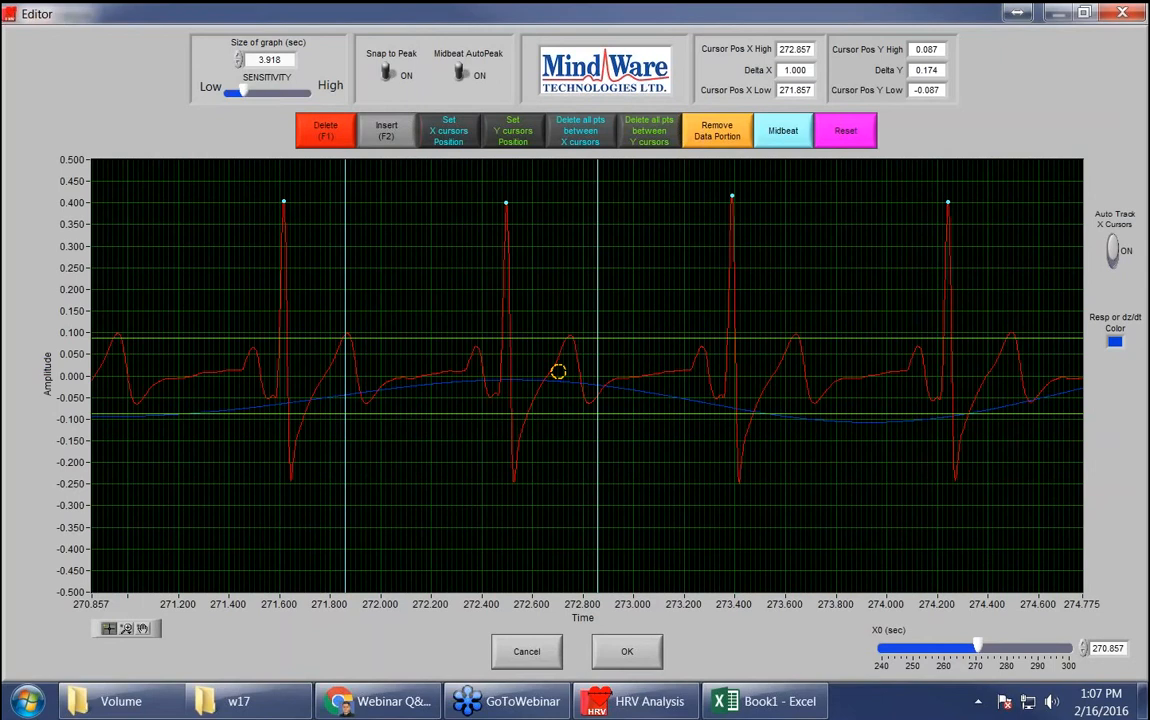
left_click(526, 651)
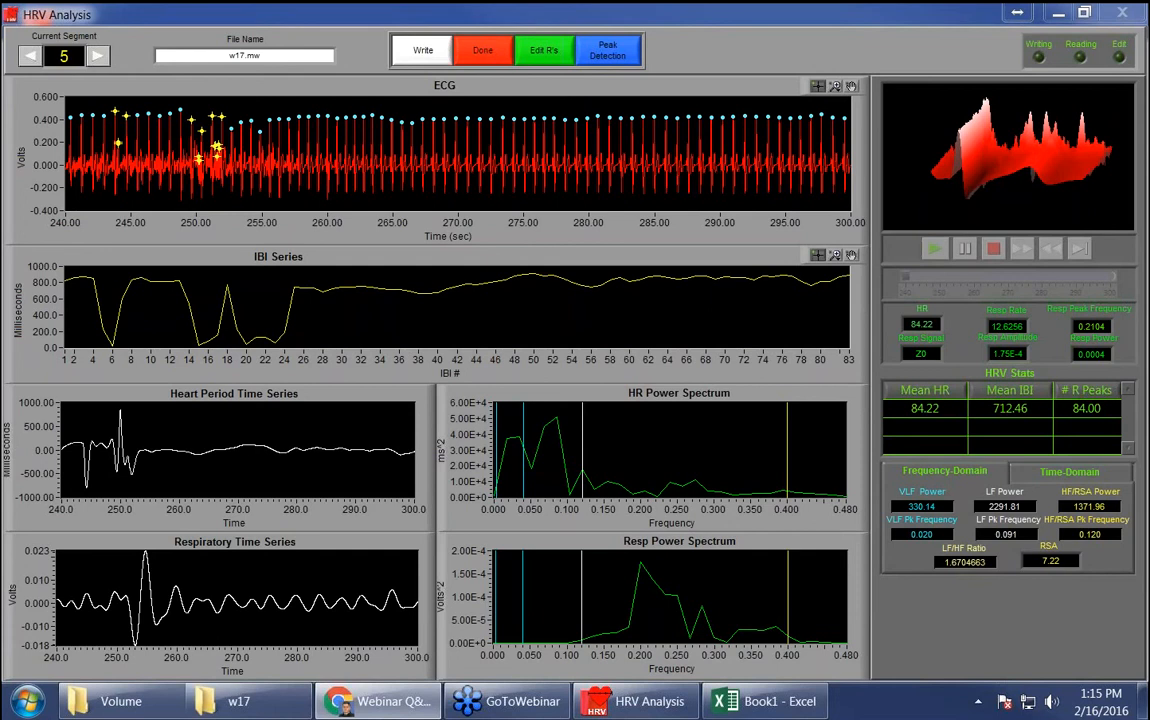
left_click_drag(1082, 322, 1120, 324)
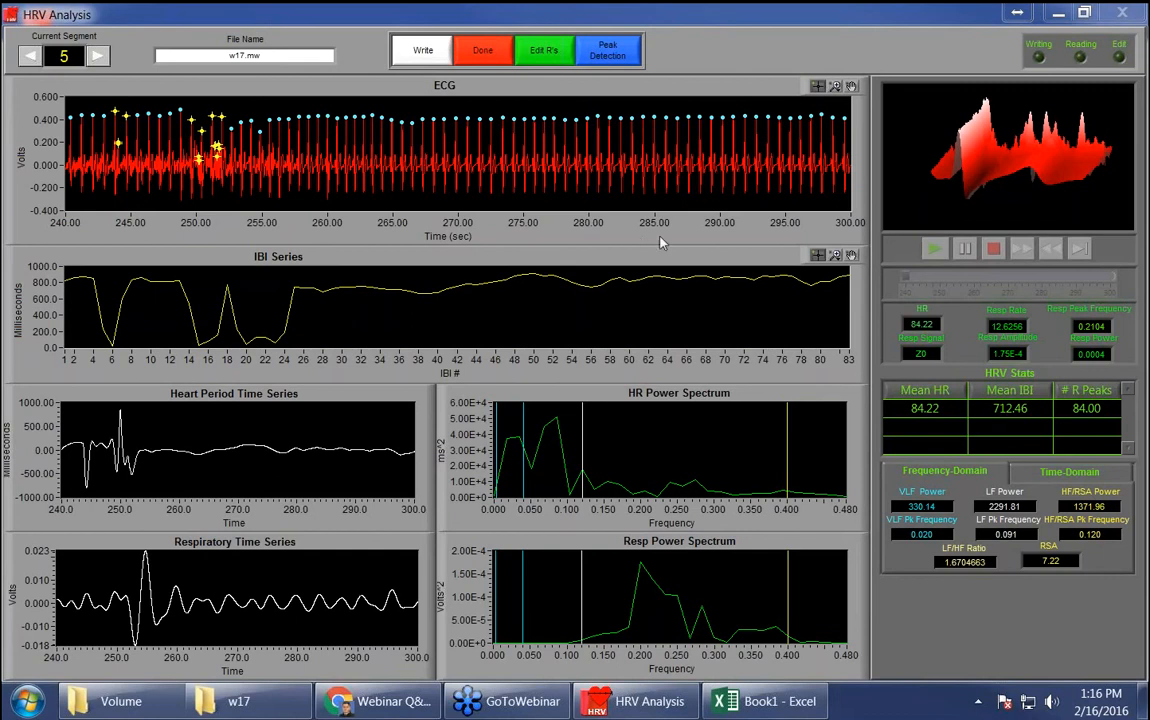
Step: Finish the w17.mw analysis without saving the edited data
left_click(527, 46)
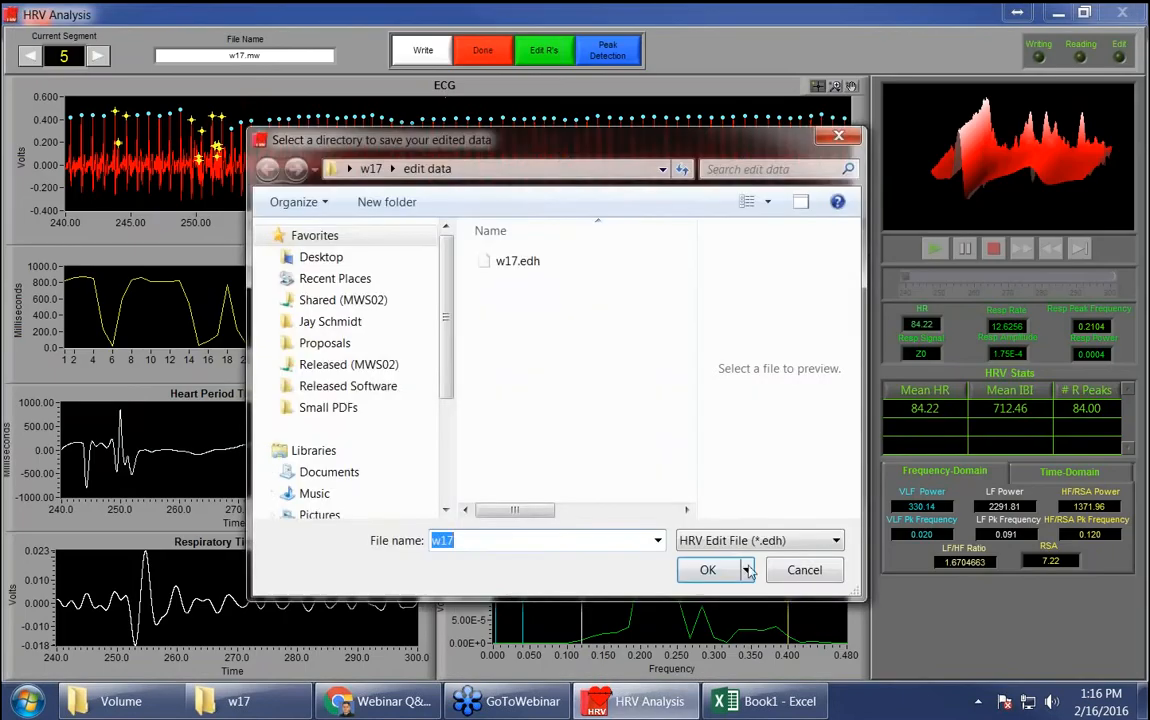
left_click(798, 568)
left_click(574, 378)
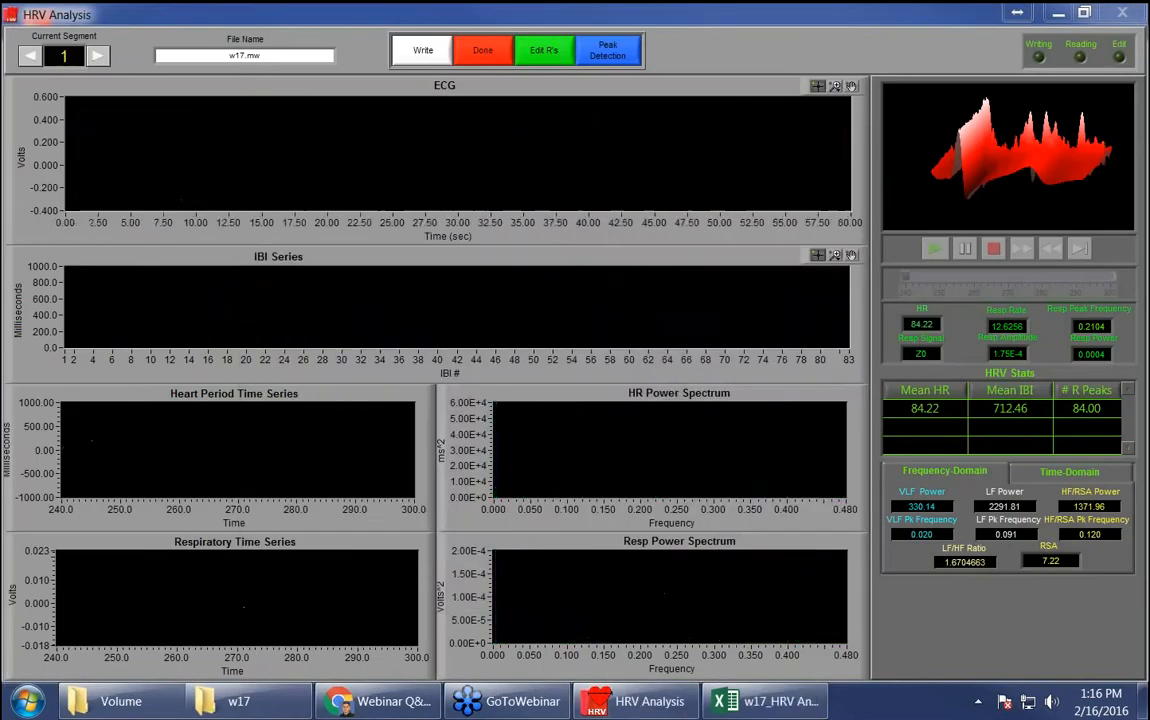
Step: Open and accept the channel mapping for w17.mw, and start the analysis with the ECG set as not inverted
left_click(225, 87)
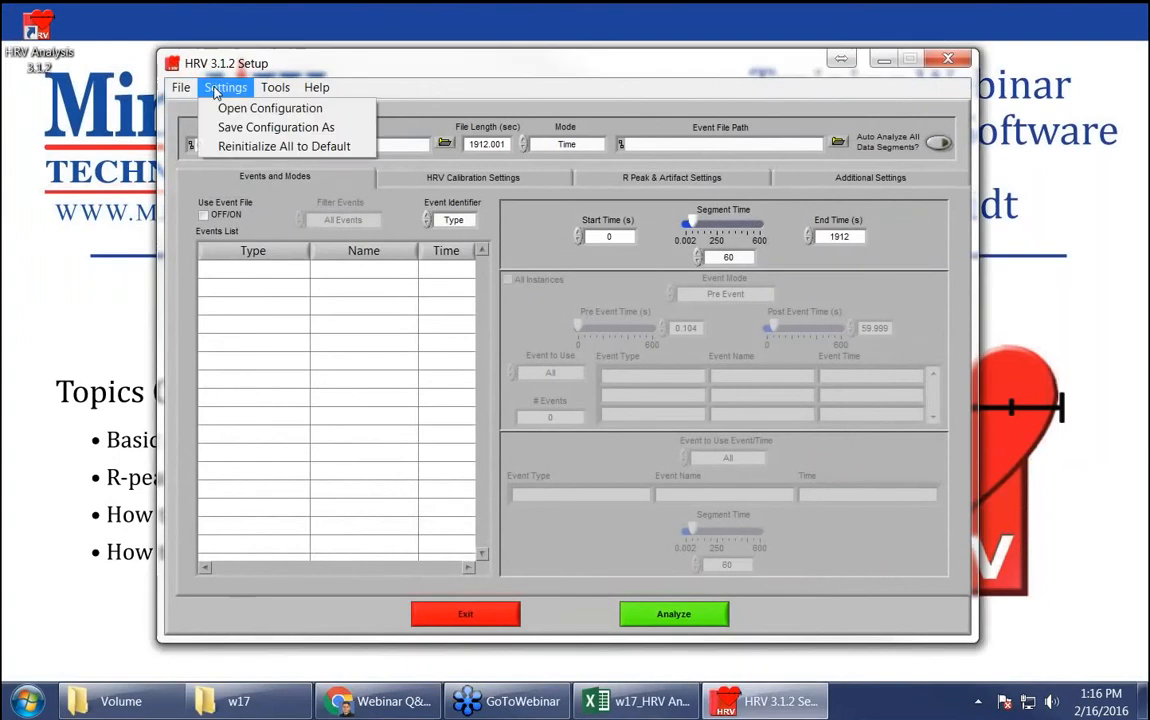
mouse_move(180, 87)
left_click(230, 124)
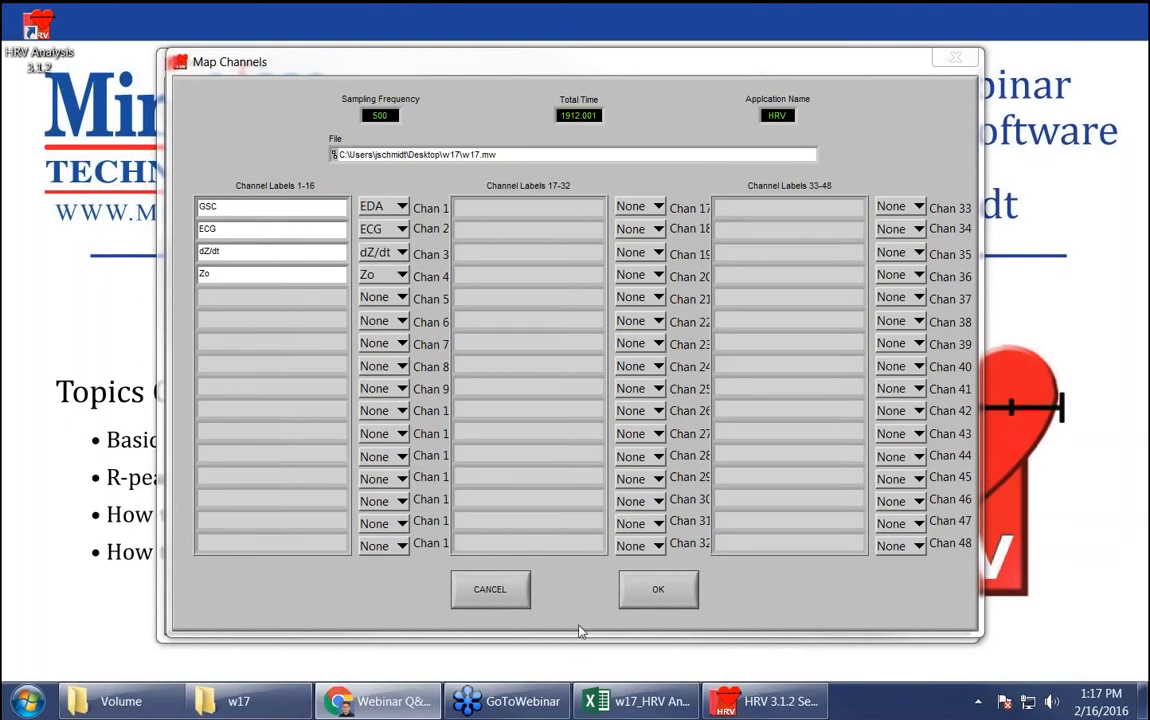
left_click(660, 588)
left_click(643, 618)
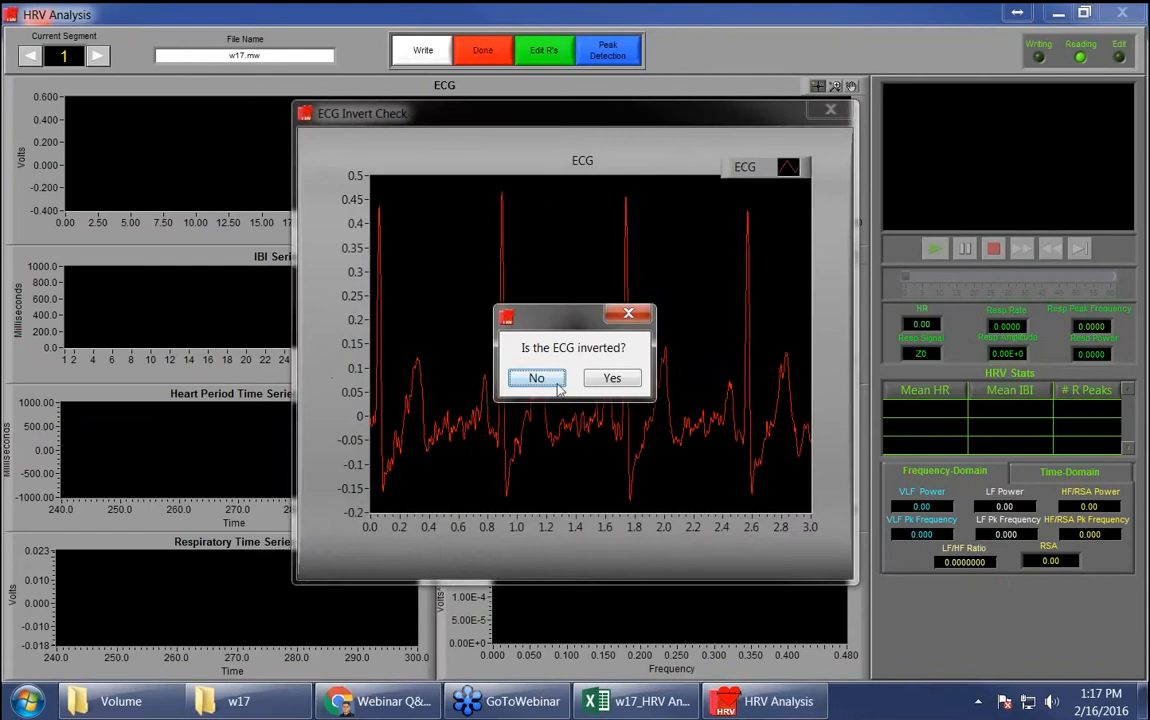
left_click(531, 377)
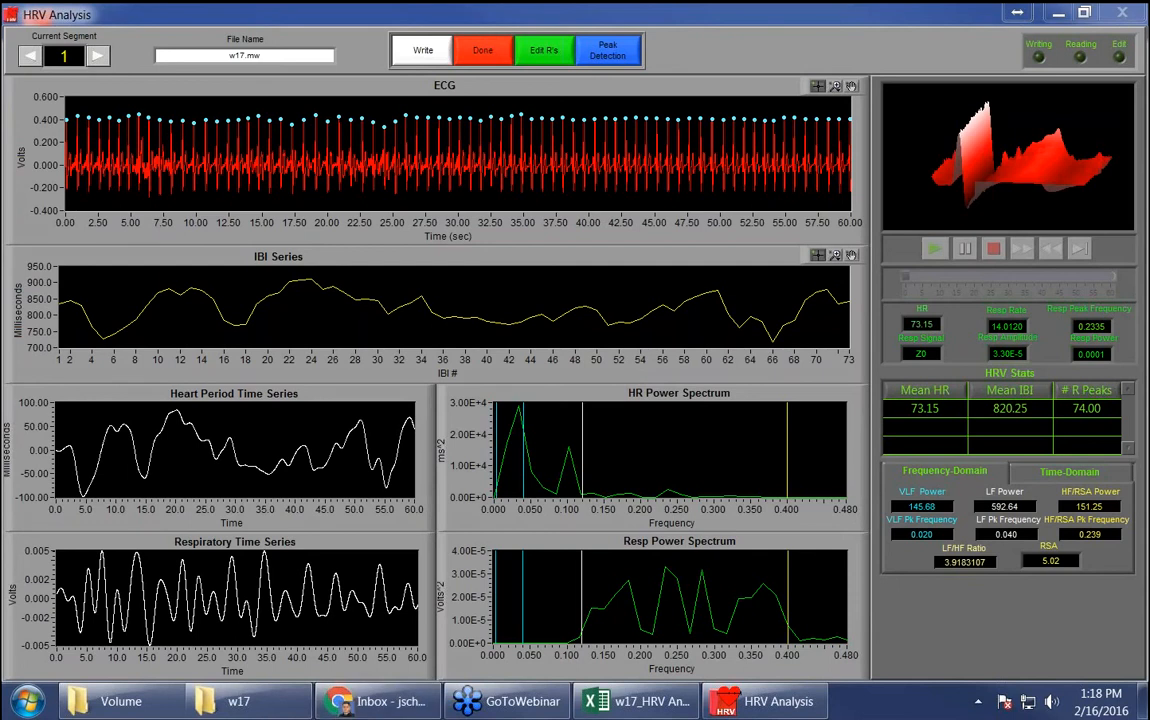
left_click_drag(1114, 324, 1080, 323)
left_click_drag(1106, 537, 1068, 537)
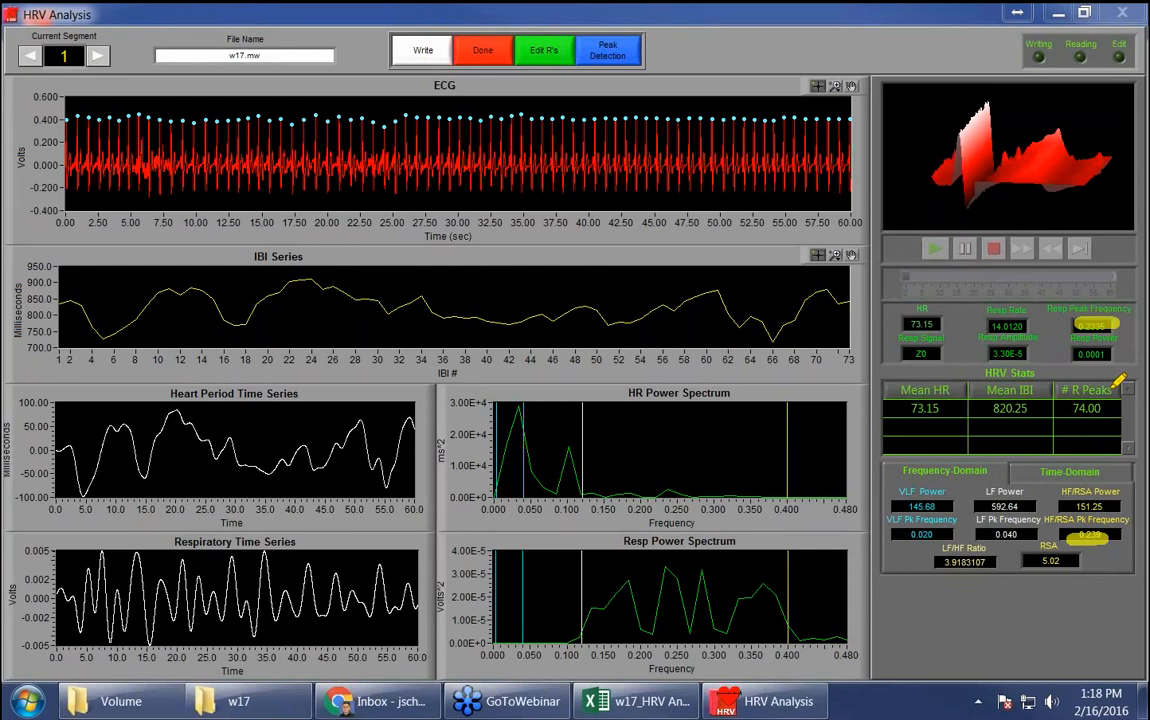
key("Escape")
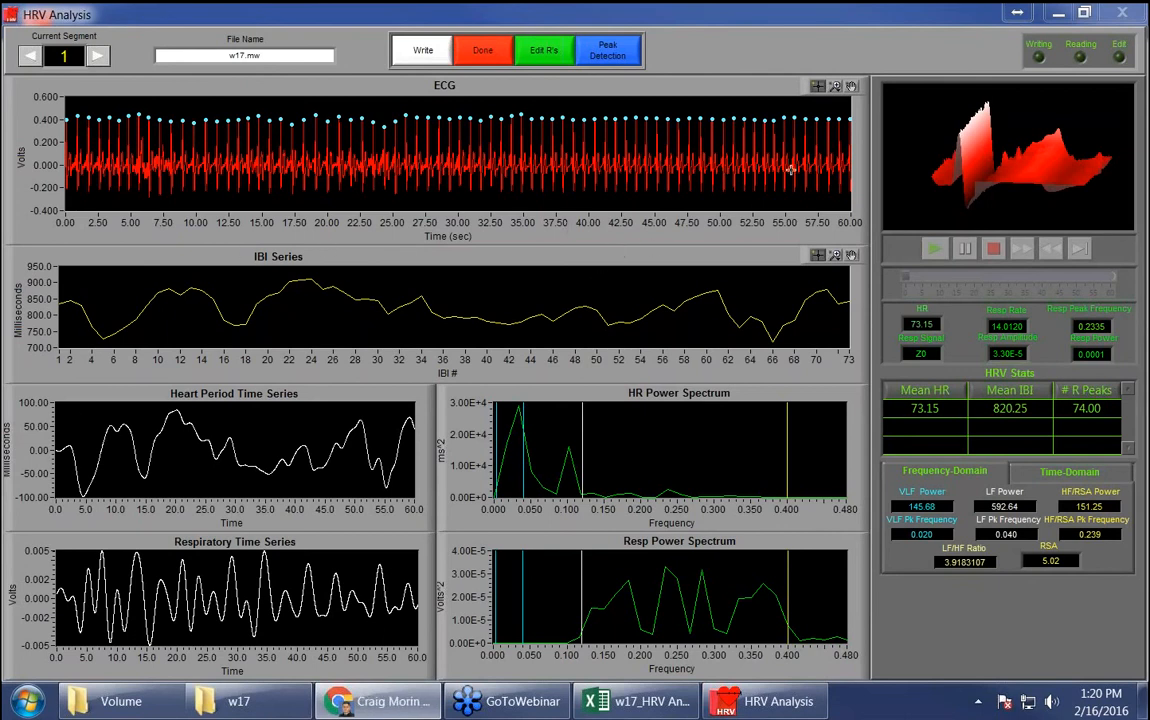
Step: Minimize the HRV Analysis window and show the MindWare Support Portal in a maximized Chrome window
left_click(1058, 13)
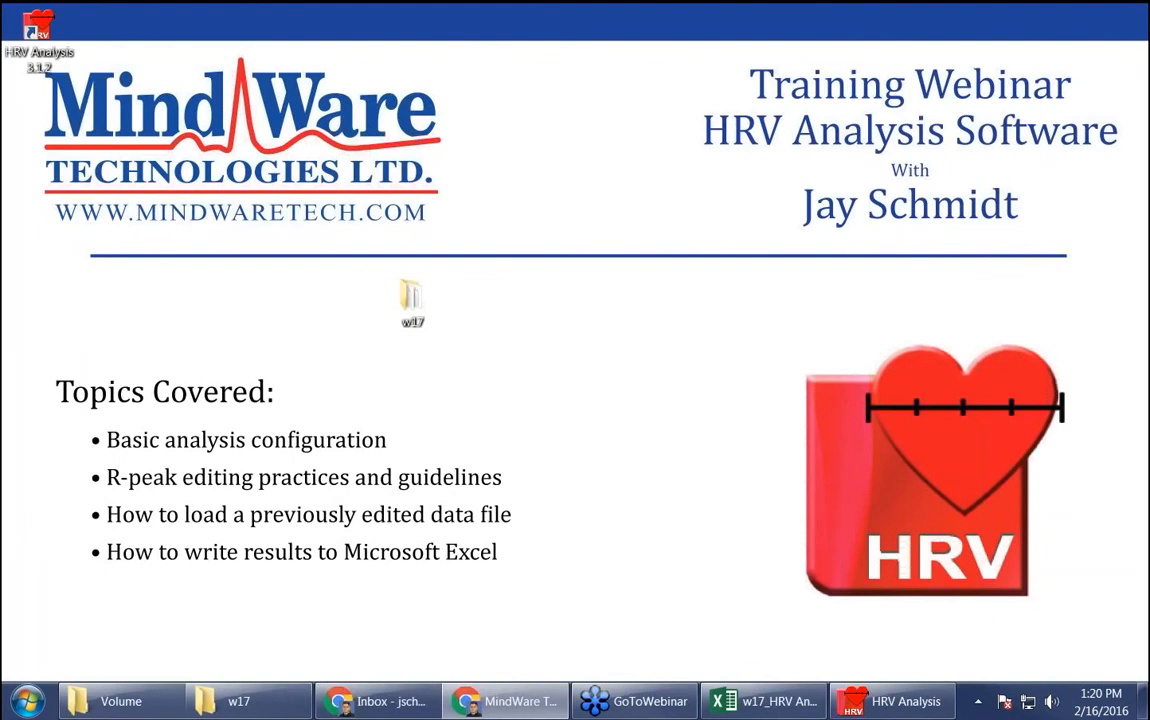
left_click_drag(0, 80, 434, 170)
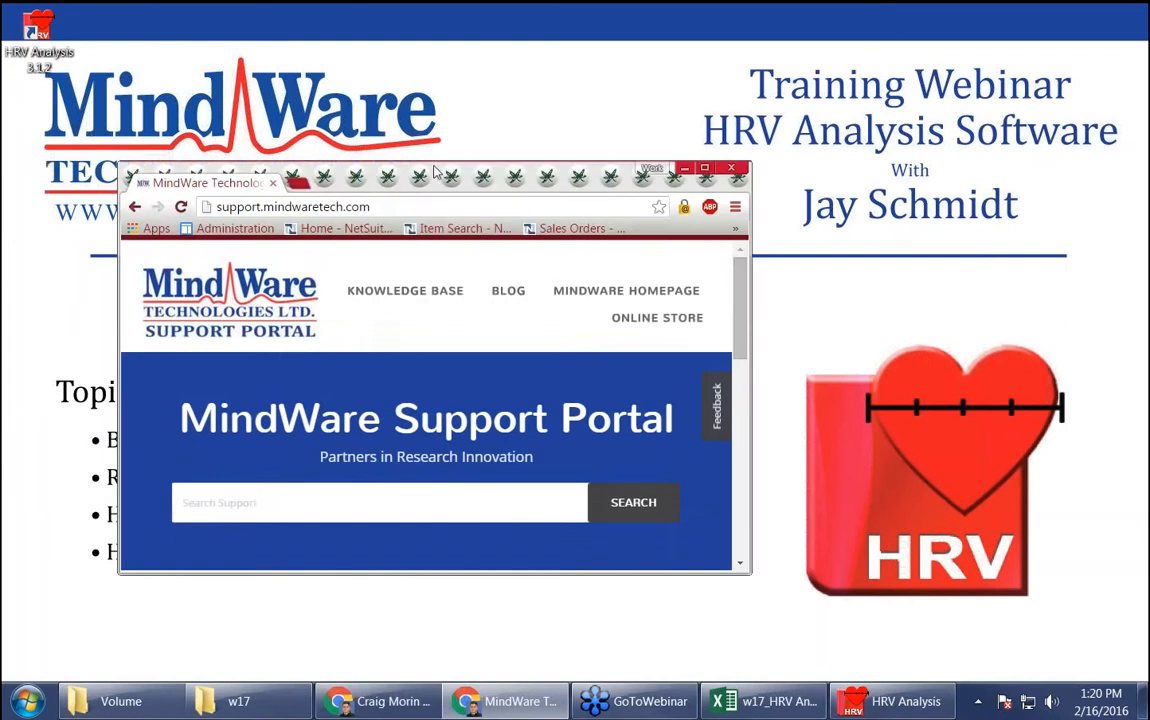
double_click(434, 170)
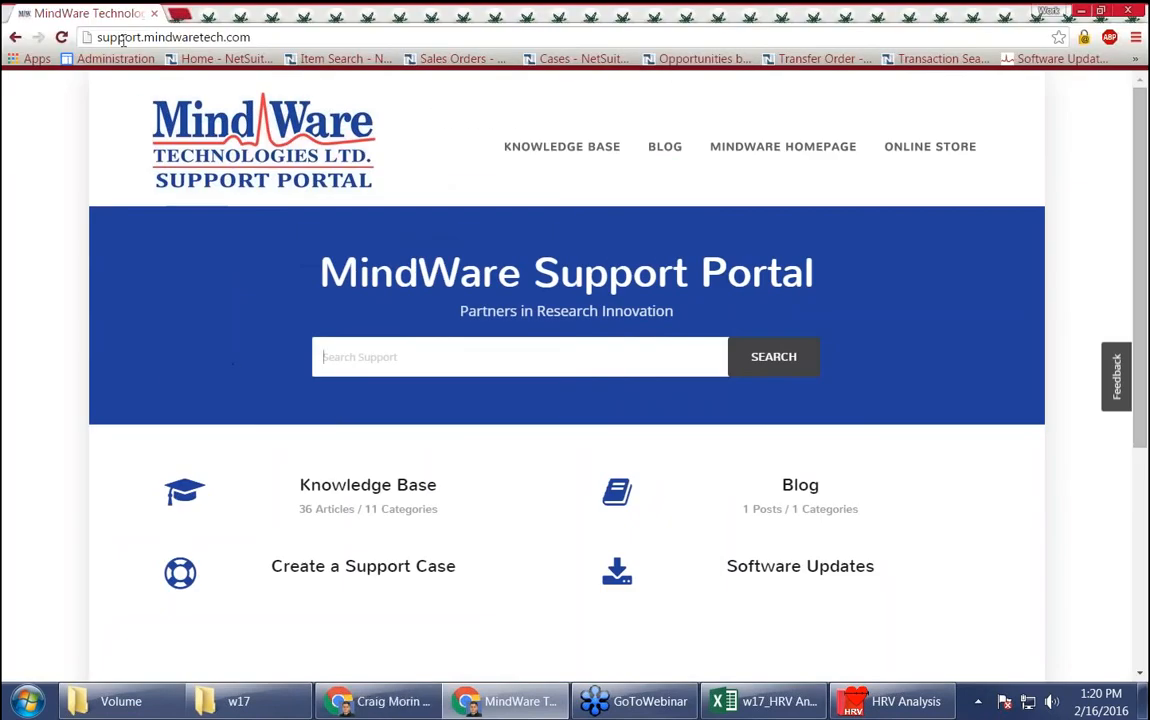
Step: Open the support portal's Knowledge Base and look over its article categories
scroll(148, 451, "down", 1)
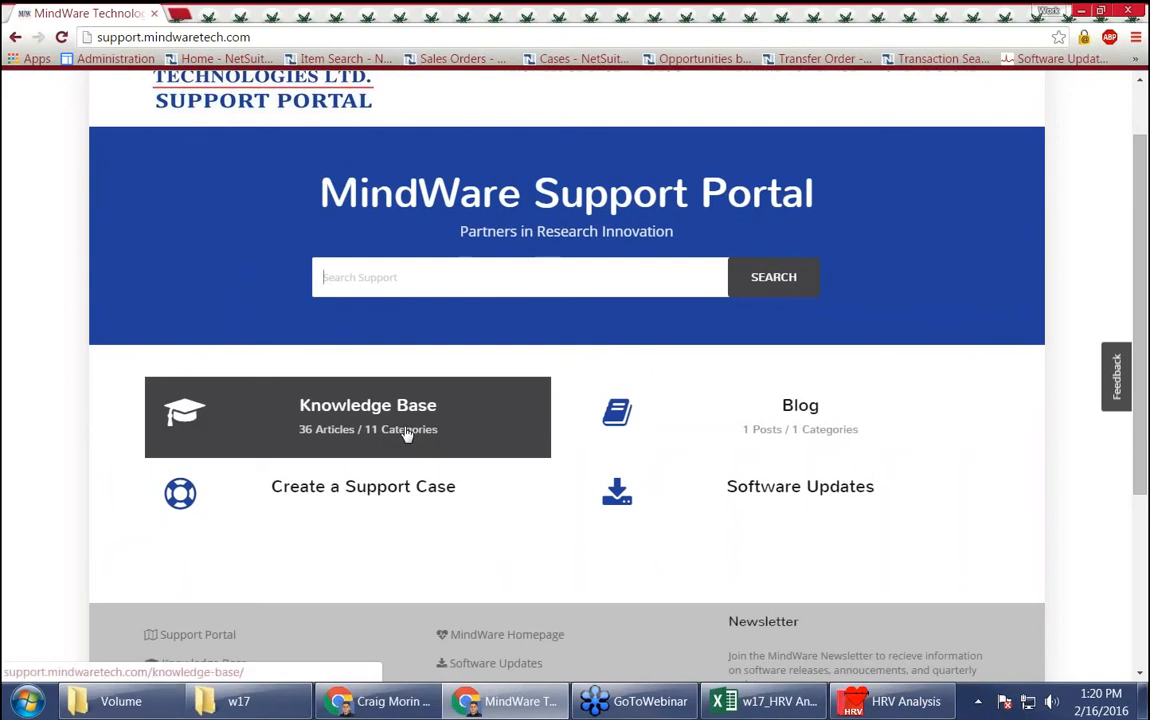
left_click(407, 433)
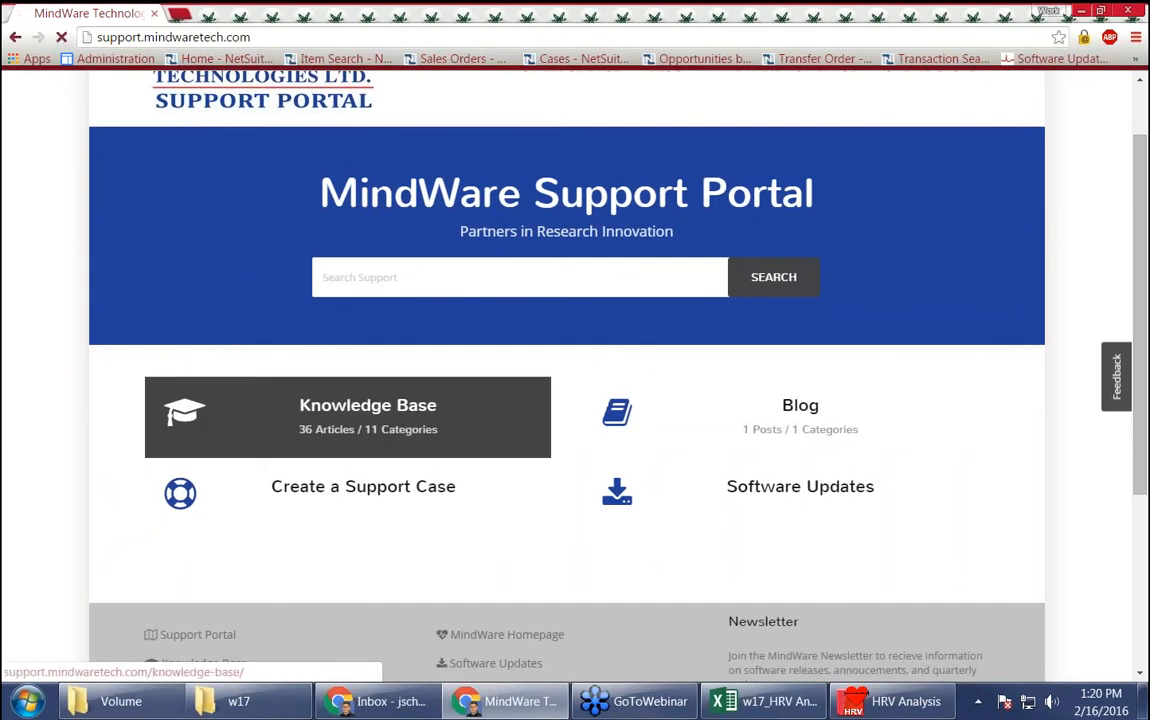
scroll(103, 426, "down", 3)
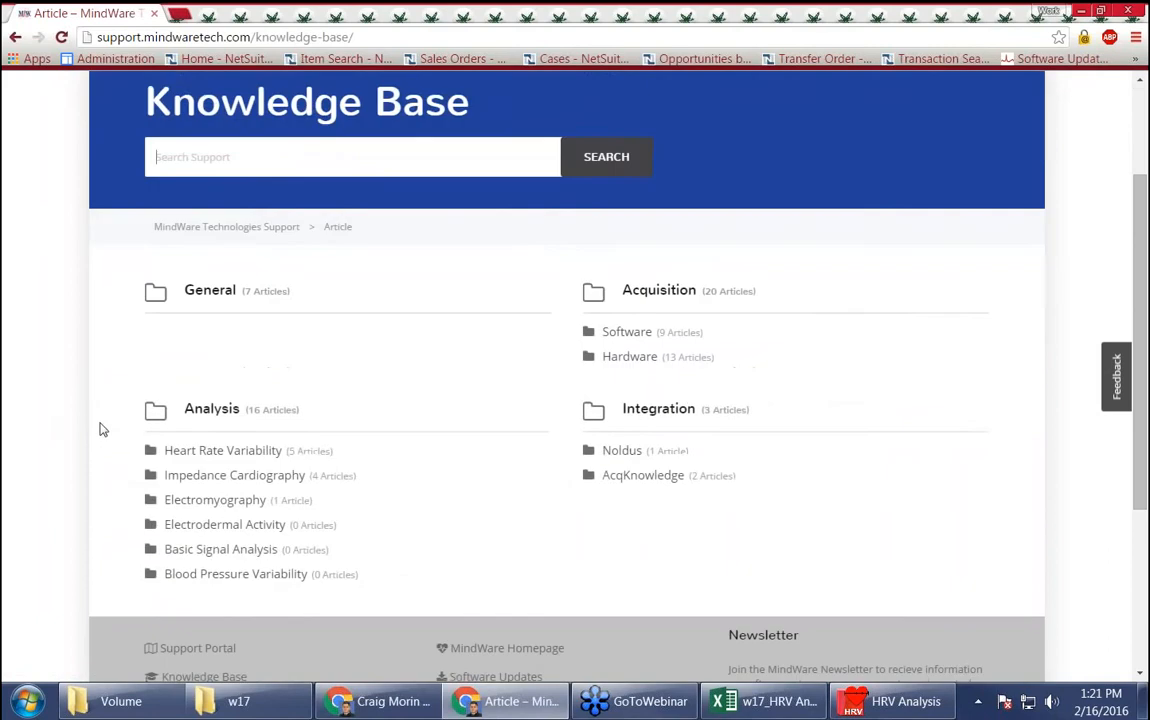
scroll(100, 429, "up", 2)
scroll(108, 468, "down", 1)
scroll(118, 473, "up", 1)
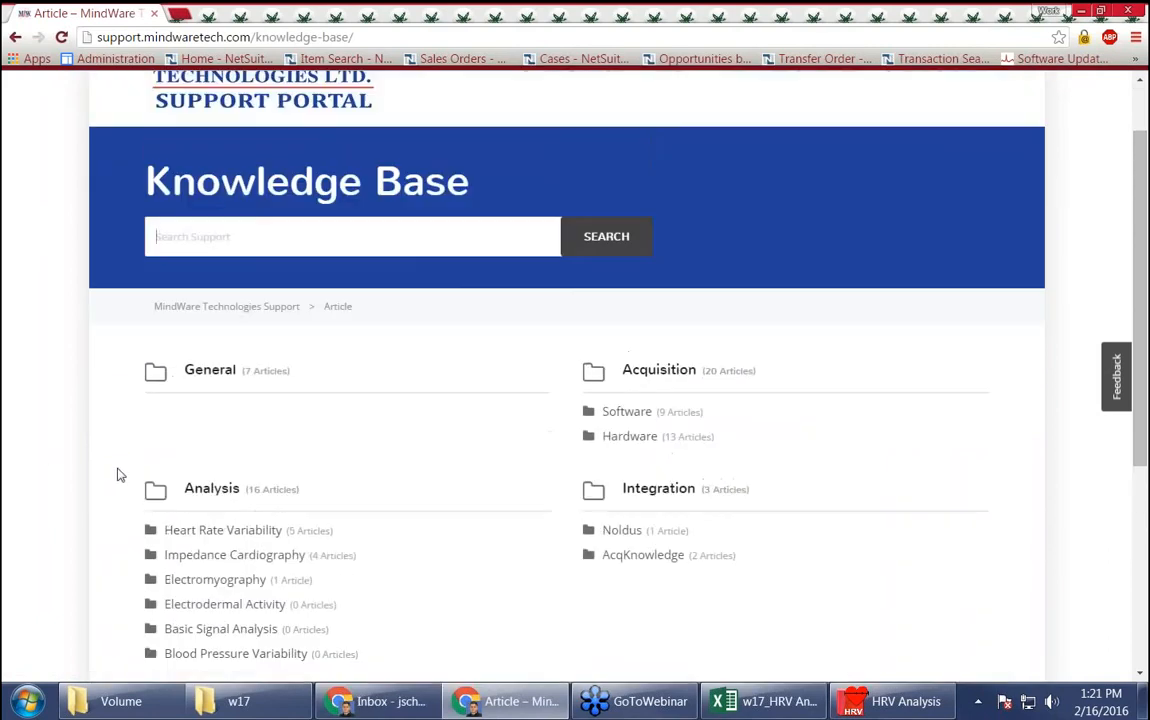
Step: Search the Knowledge Base for "resp" and open article KB0015 on changing respiratory band settings
left_click(429, 237)
type("resp")
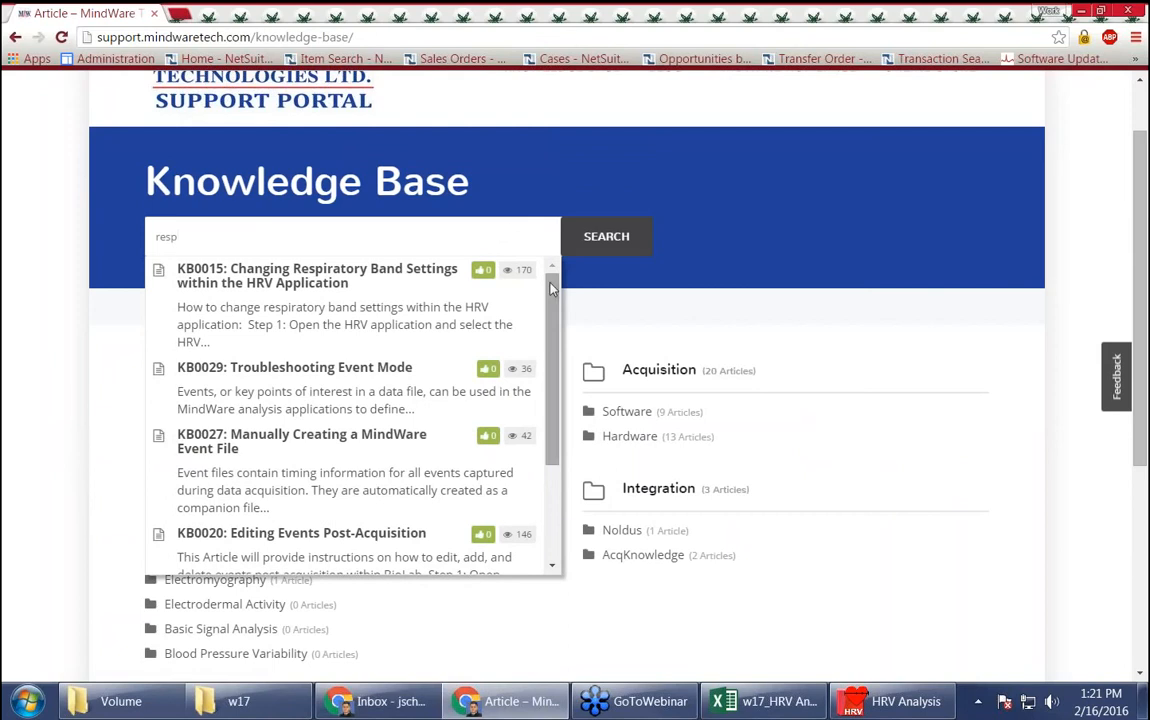
left_click_drag(550, 289, 509, 238)
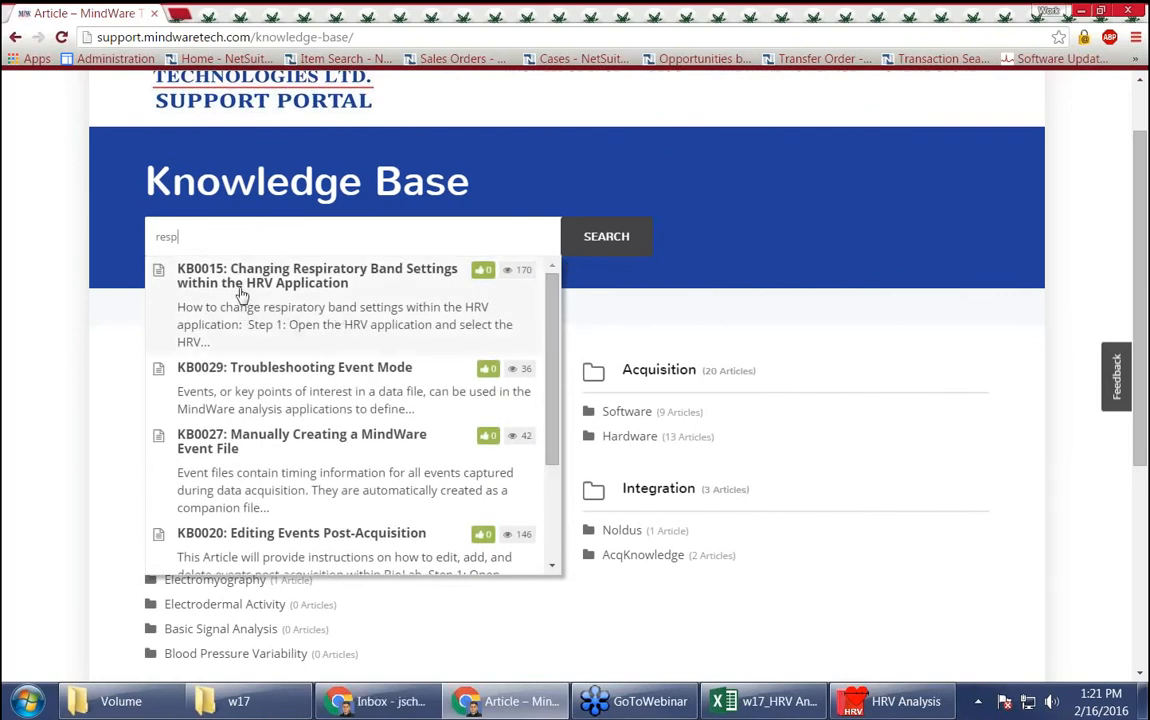
left_click(294, 305)
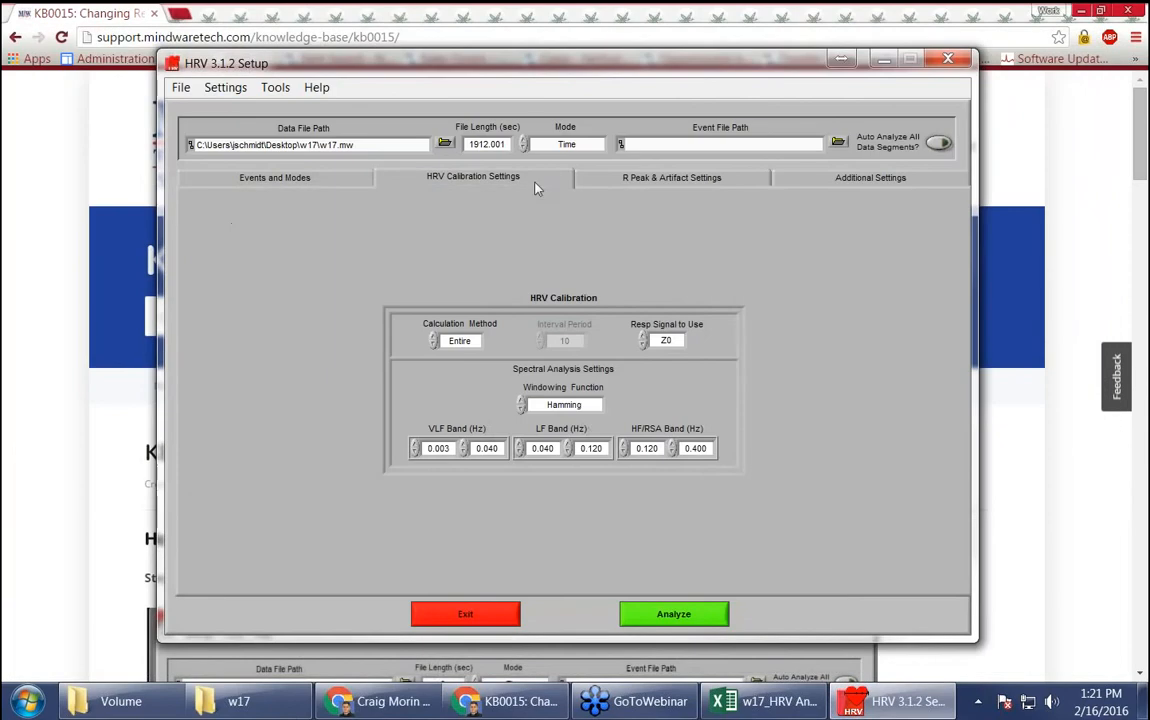
Step: Minimize the HRV Setup window and examine KB0015's calibration examples and its table of respiration rates by age
left_click(876, 57)
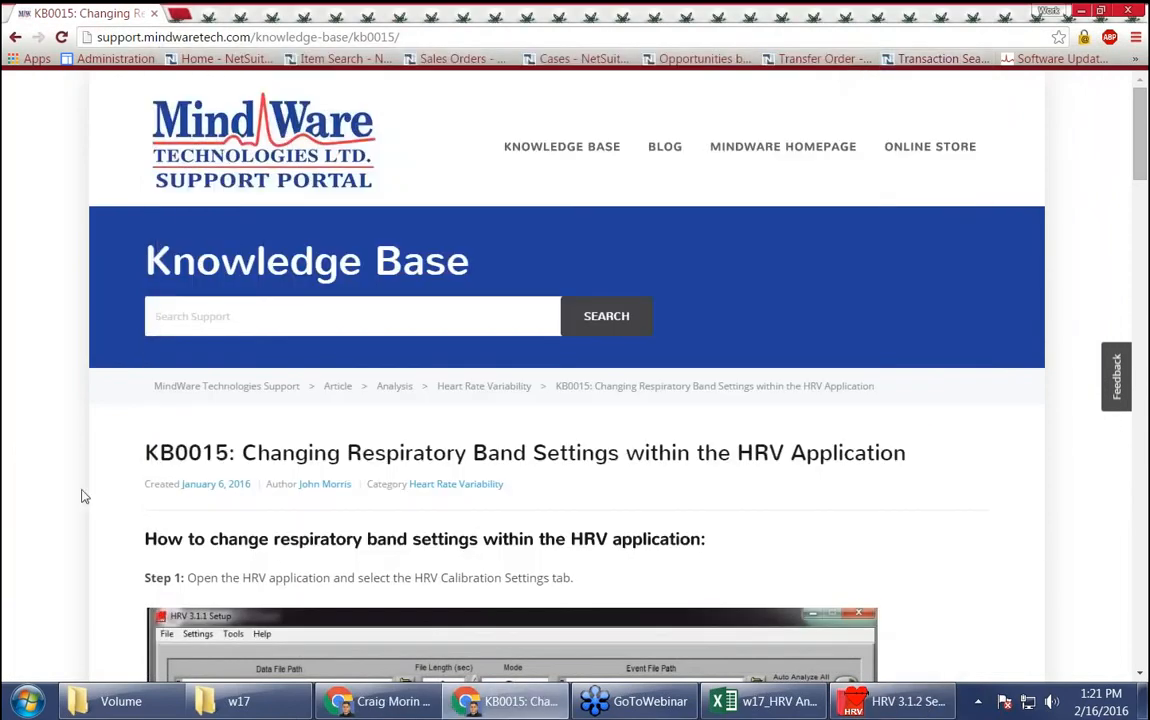
scroll(85, 475, "down", 3)
scroll(92, 435, "down", 6)
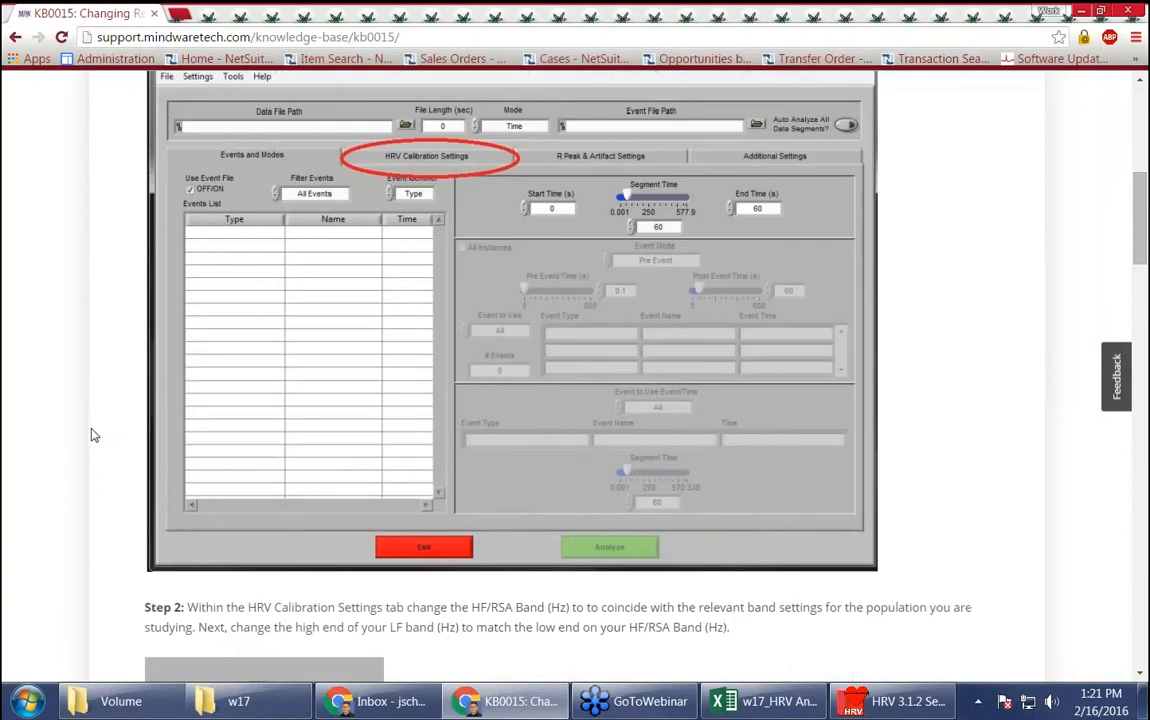
scroll(90, 430, "down", 6)
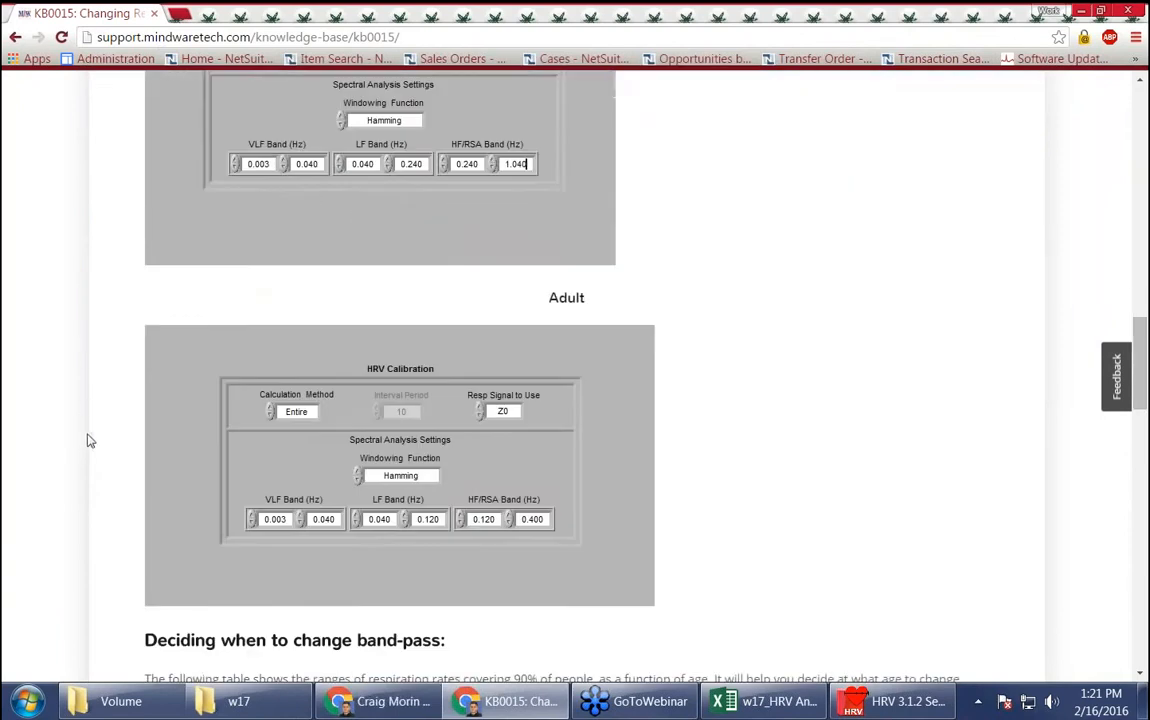
scroll(126, 445, "down", 6)
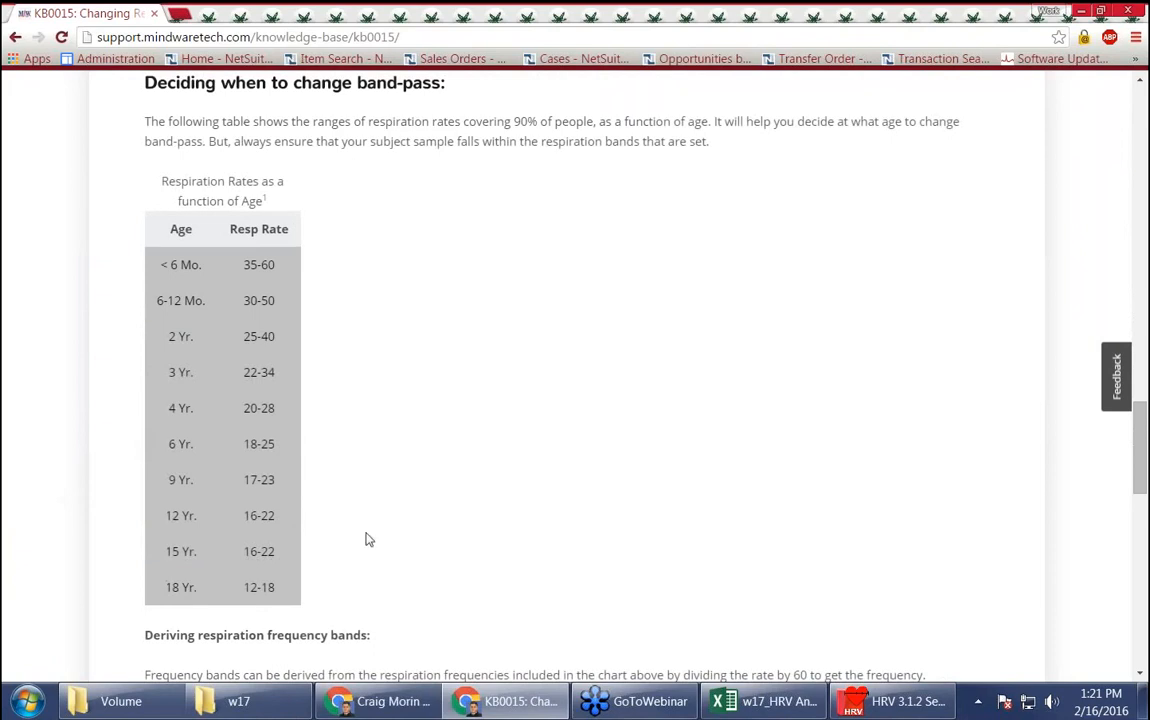
scroll(213, 286, "down", 5)
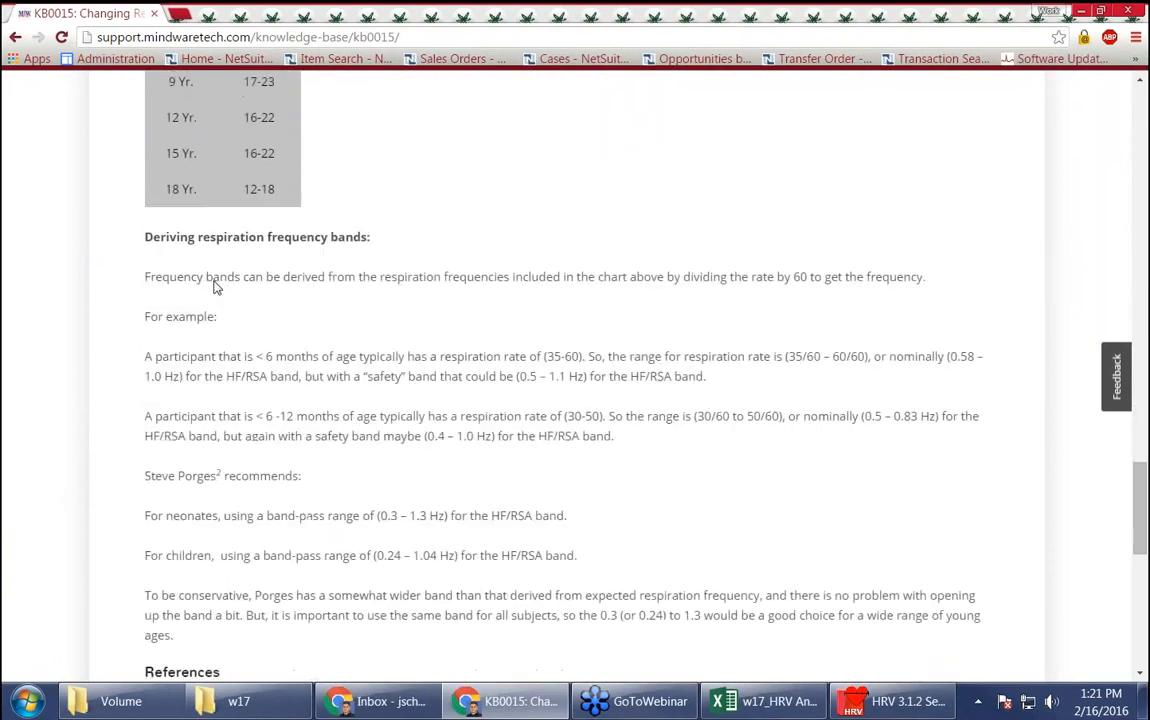
Step: Highlight the article's passage on deriving respiration frequency bands, then clear the selection
left_click_drag(145, 197, 488, 516)
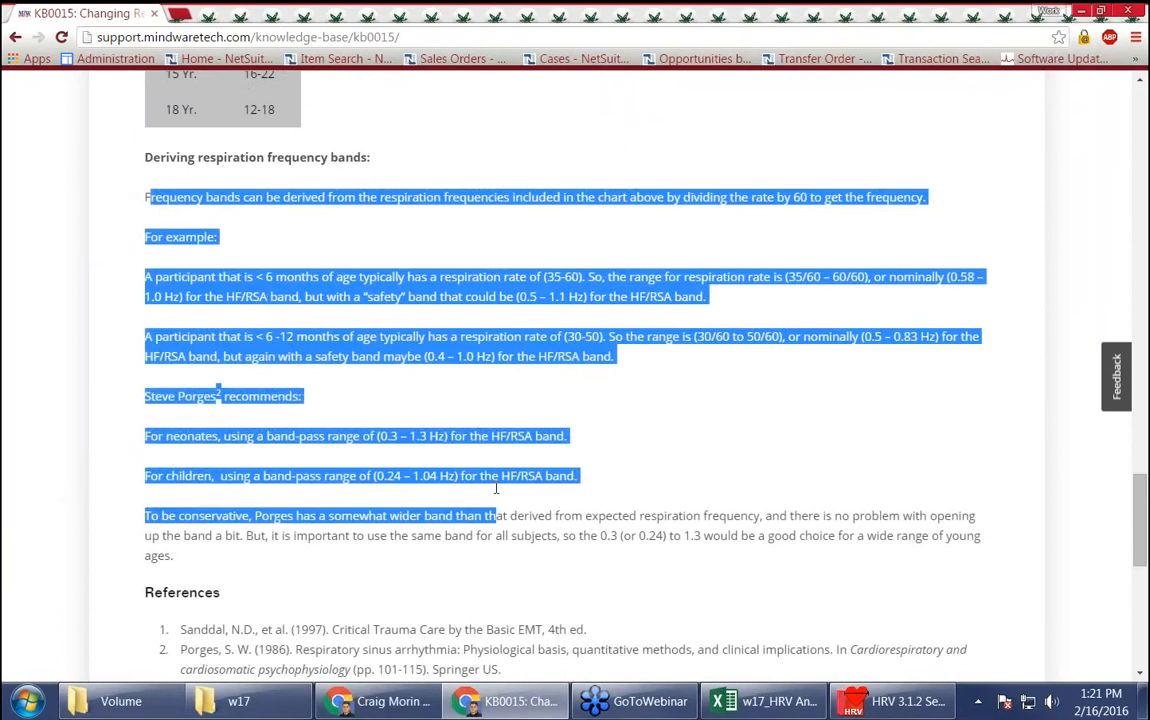
left_click(493, 493)
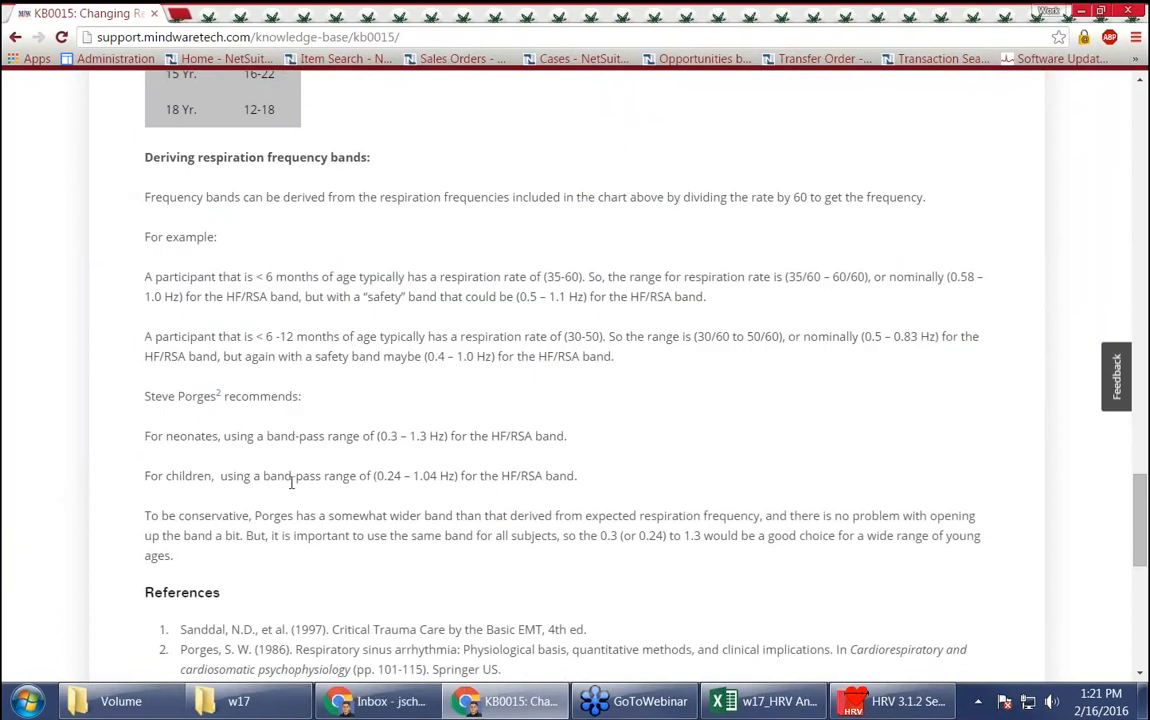
scroll(291, 483, "down", 3)
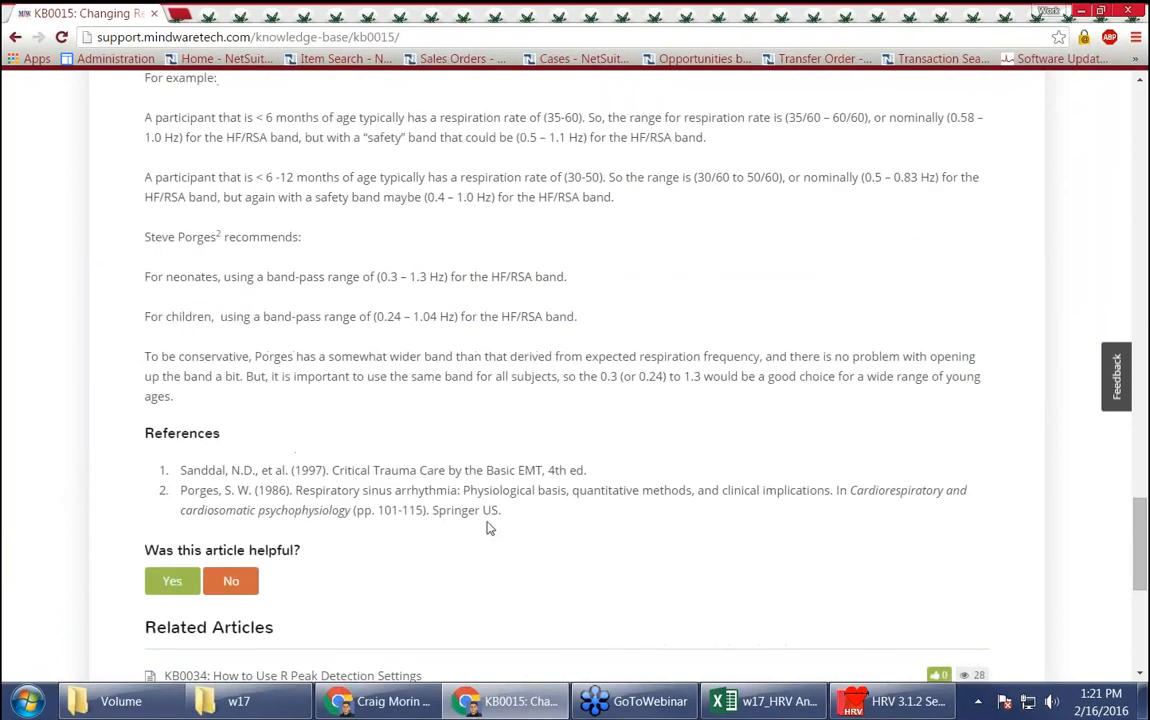
Step: Highlight the two references in KB0015, look over the related articles, and clear the selection
left_click_drag(502, 510, 153, 452)
scroll(483, 557, "down", 10)
scroll(531, 581, "up", 4)
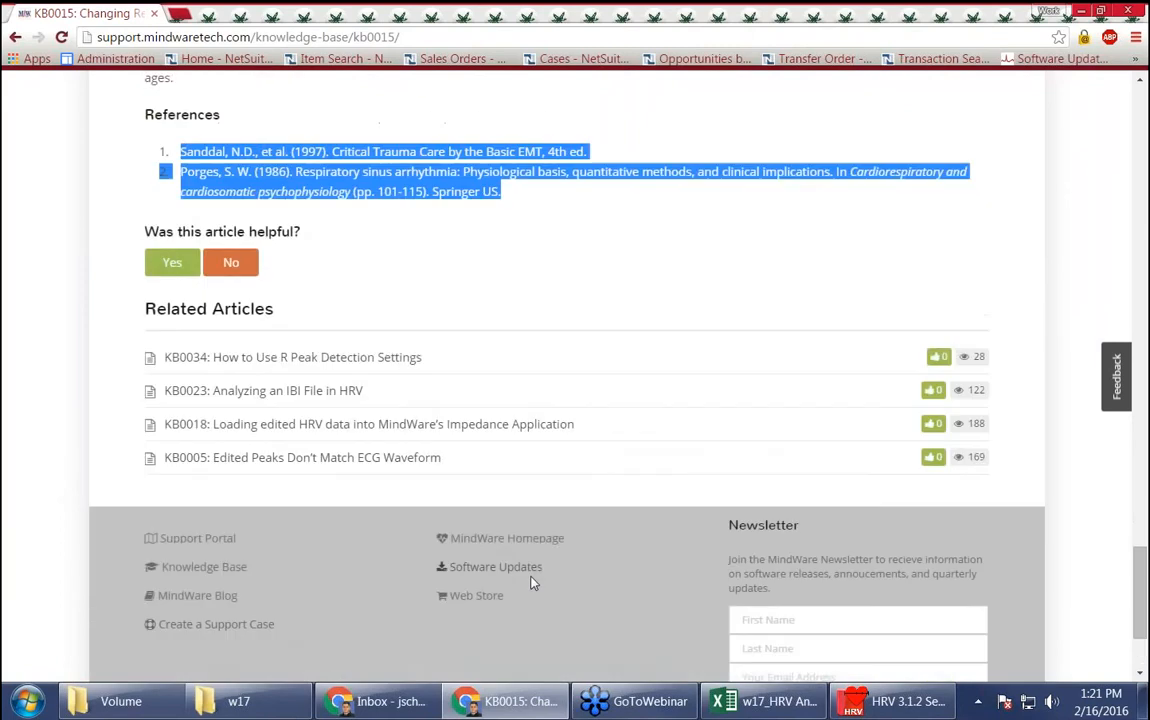
scroll(323, 230, "up", 3)
left_click(323, 230)
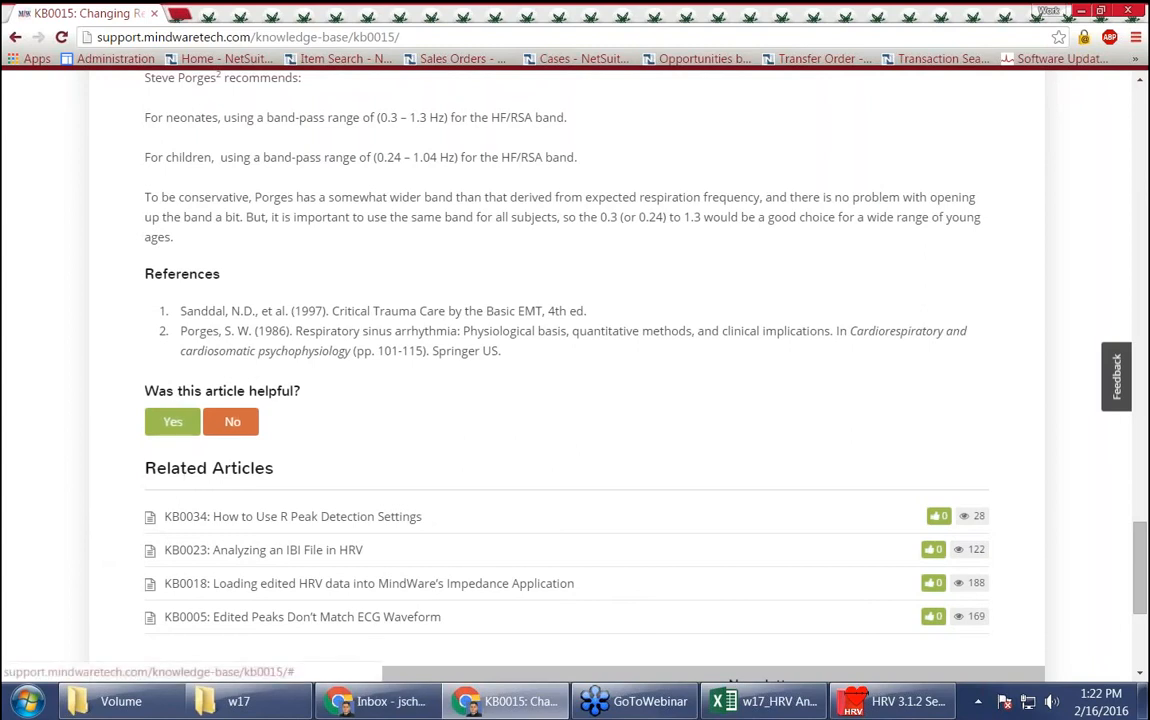
Step: Highlight the recommended HF/RSA band-pass range for children and review the example calibration settings above it
scroll(232, 421, "up", 3)
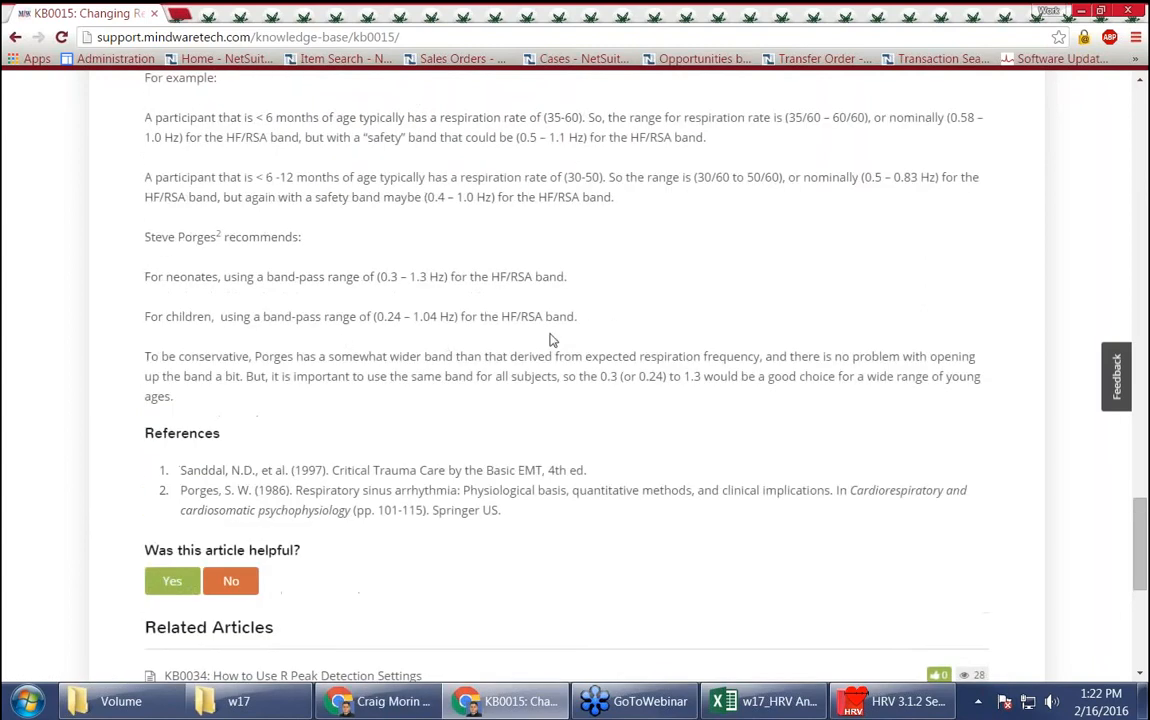
left_click_drag(583, 322, 146, 320)
left_click(147, 320)
scroll(390, 410, "up", 3)
scroll(396, 416, "up", 10)
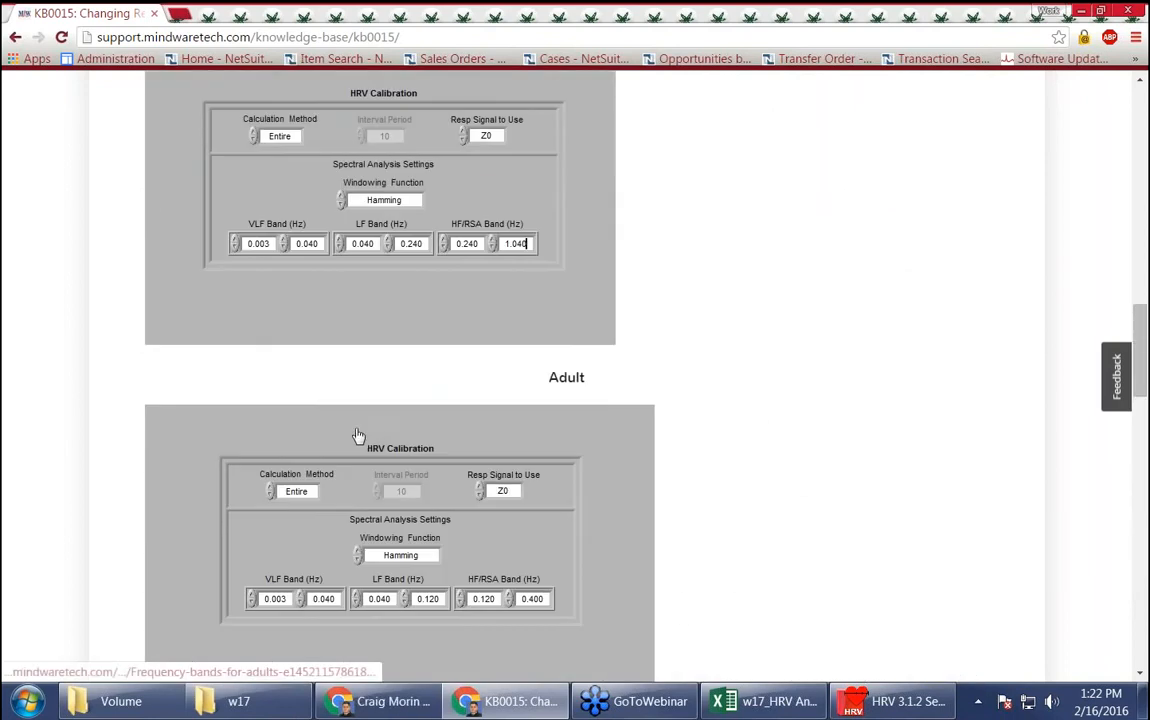
scroll(377, 426, "up", 10)
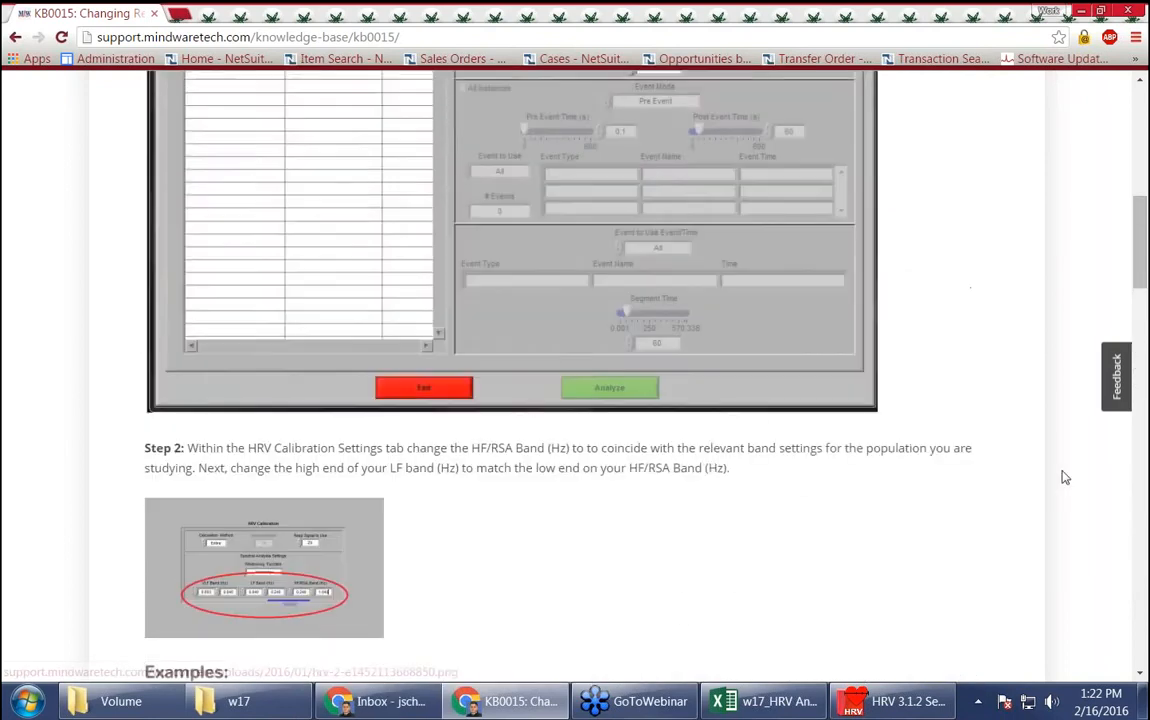
Step: Open the article's feedback form and close it without entering anything
left_click(1110, 400)
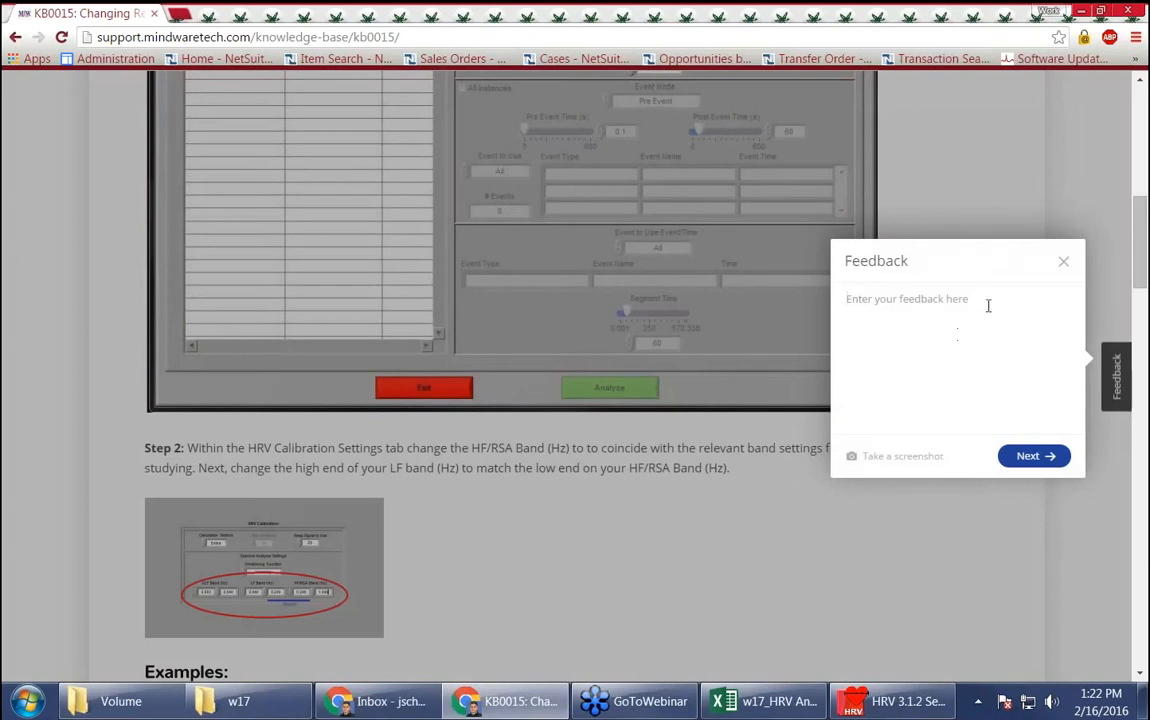
left_click(1063, 261)
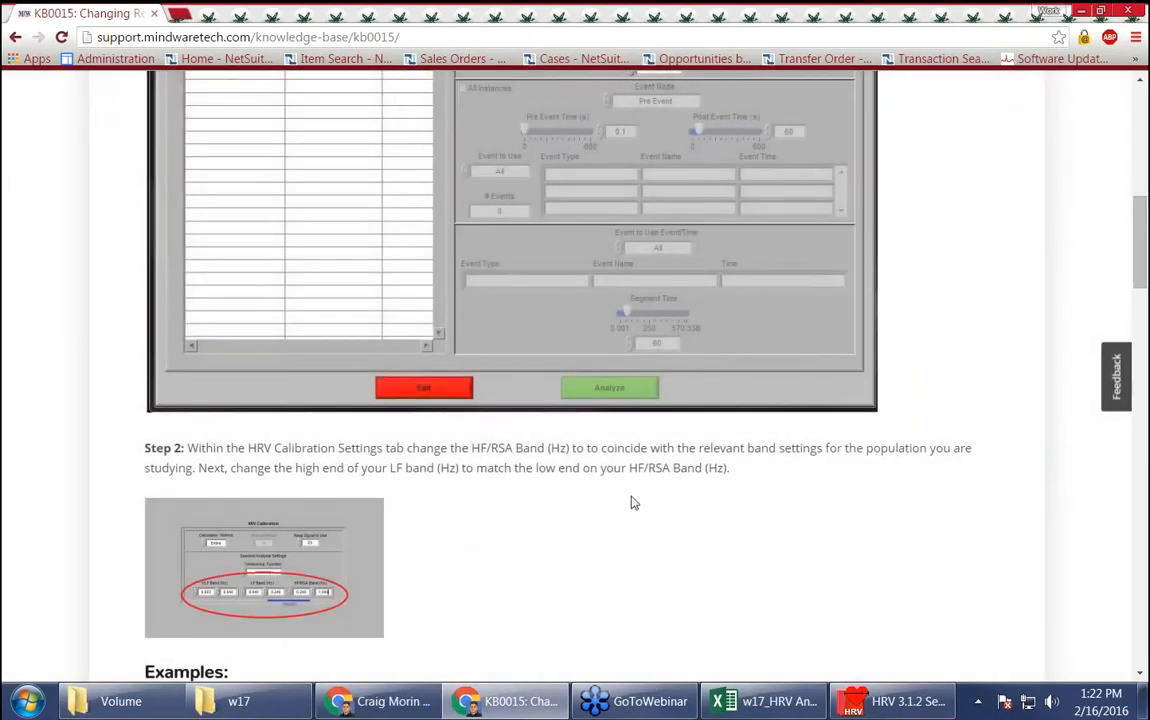
scroll(631, 501, "up", 6)
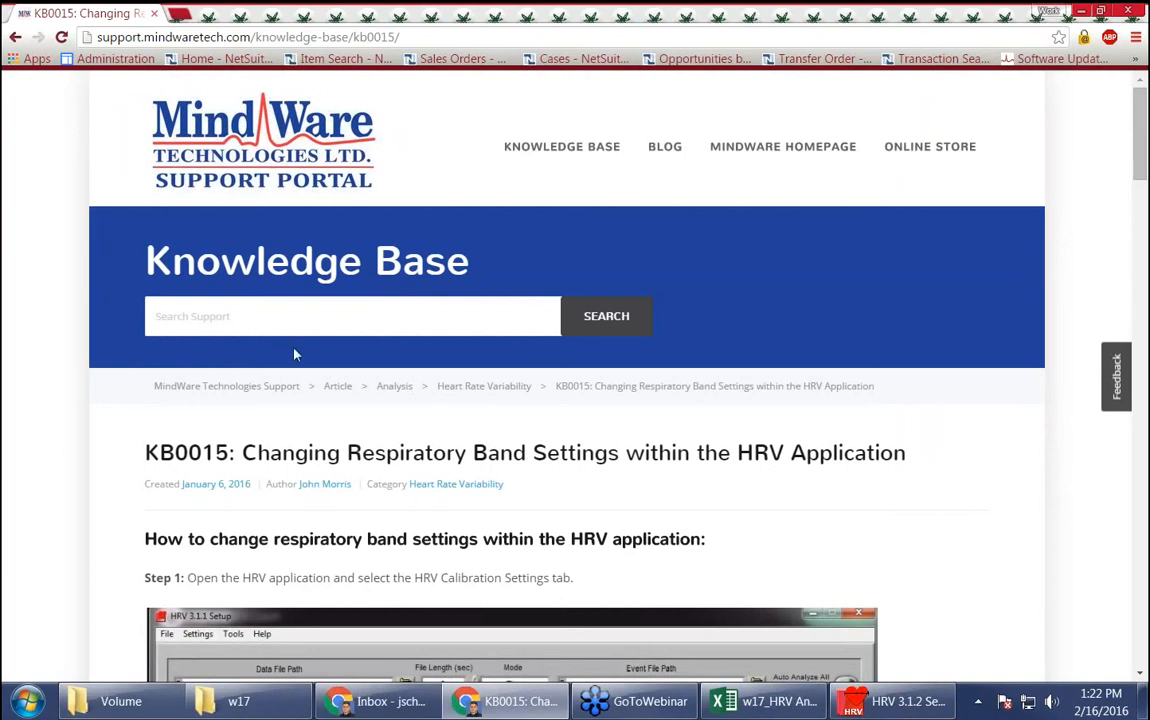
Step: Return to the support portal's home page and revisit the Knowledge Base category list
left_click(257, 388)
scroll(350, 337, "down", 2)
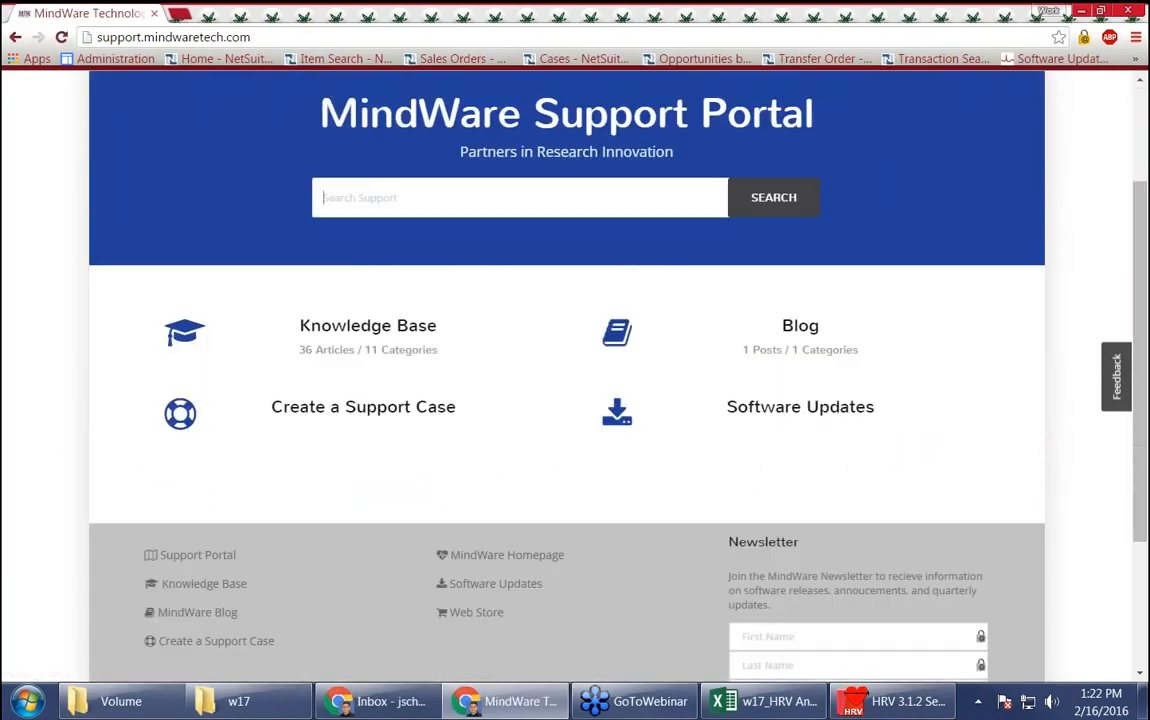
scroll(294, 442, "up", 1)
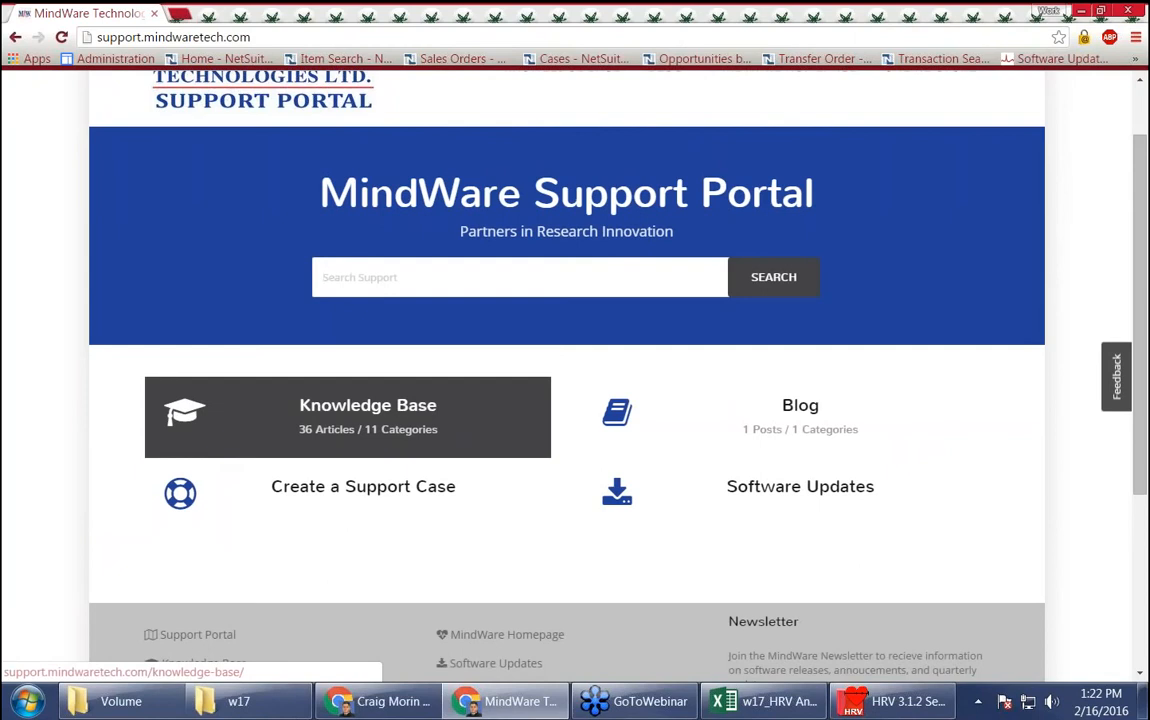
left_click(425, 410)
key("alt+Left")
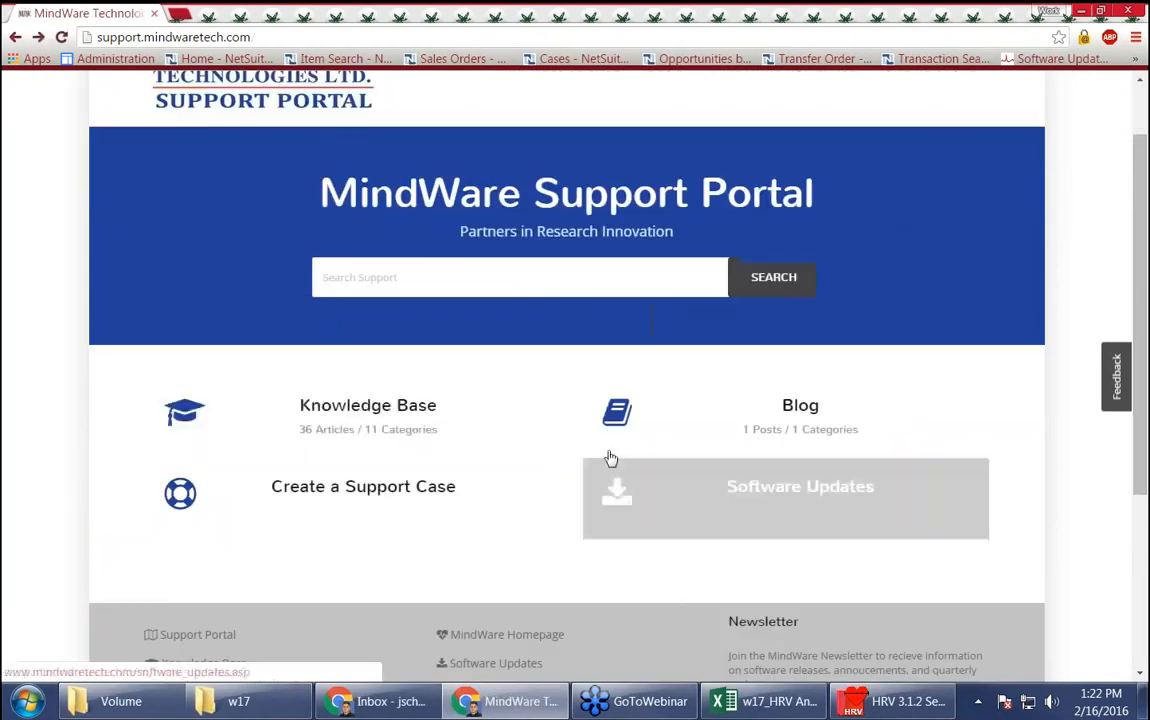
left_click(348, 412)
scroll(455, 463, "down", 2)
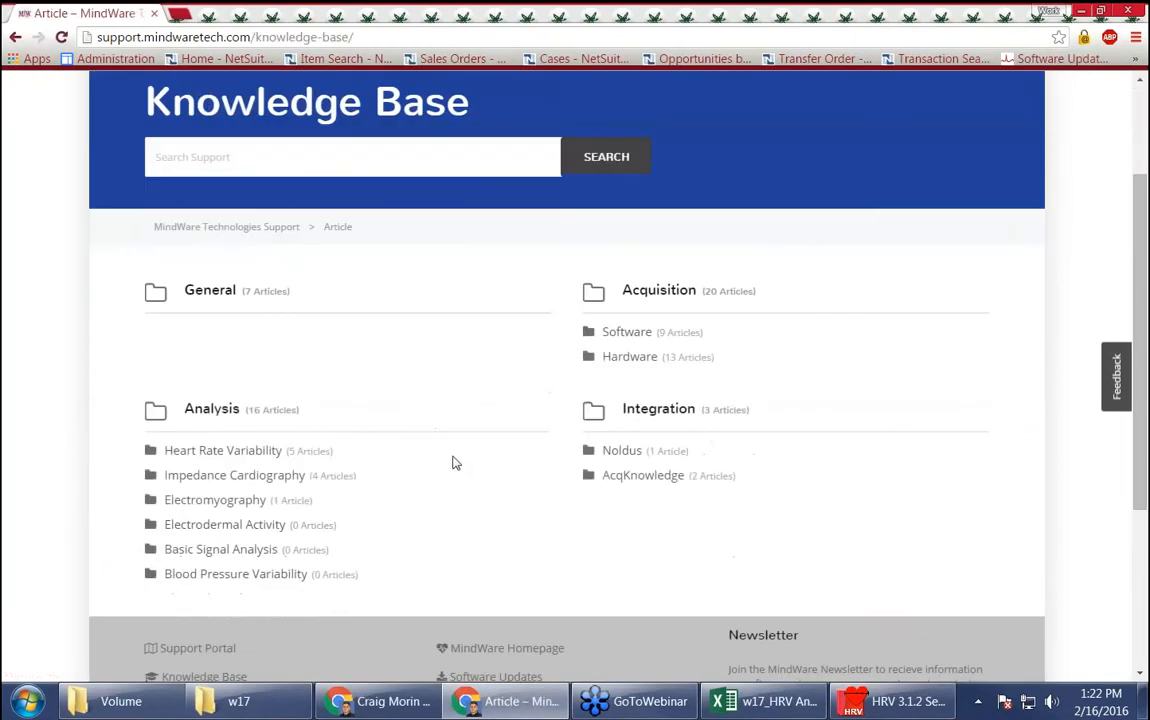
Step: Go back to the portal home page, open the Create a Support Case page, and examine the form's fields
key("alt+Left")
left_click(343, 446)
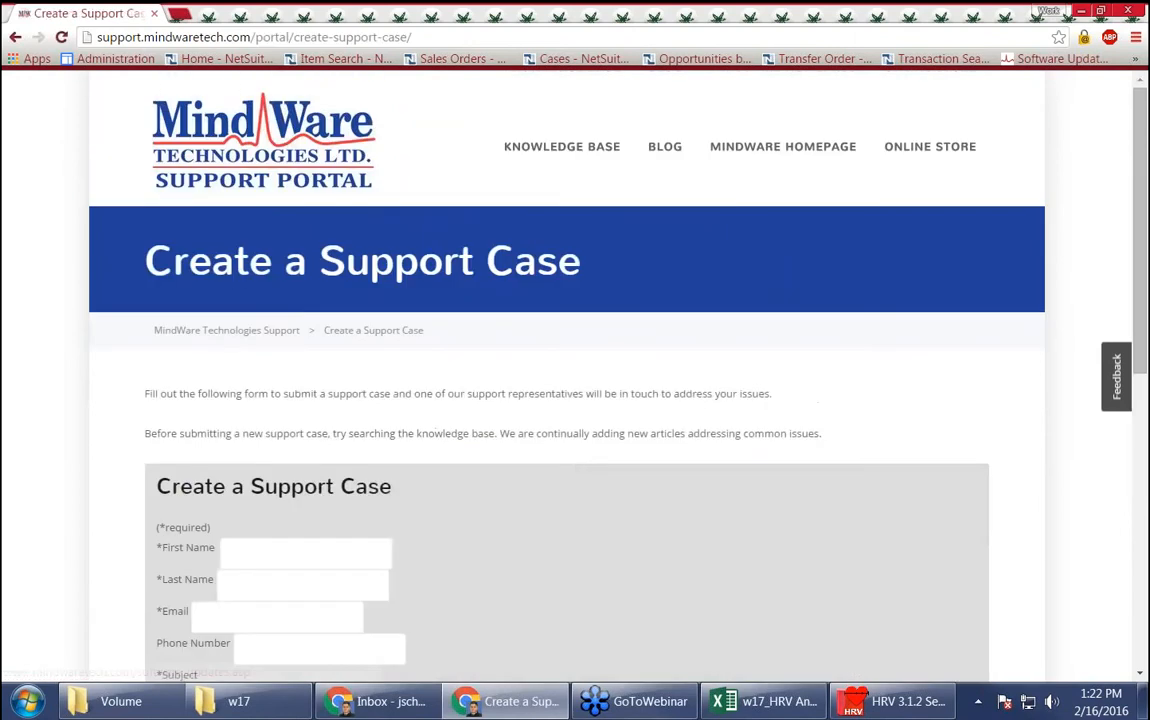
scroll(727, 533, "down", 4)
scroll(400, 500, "down", 2)
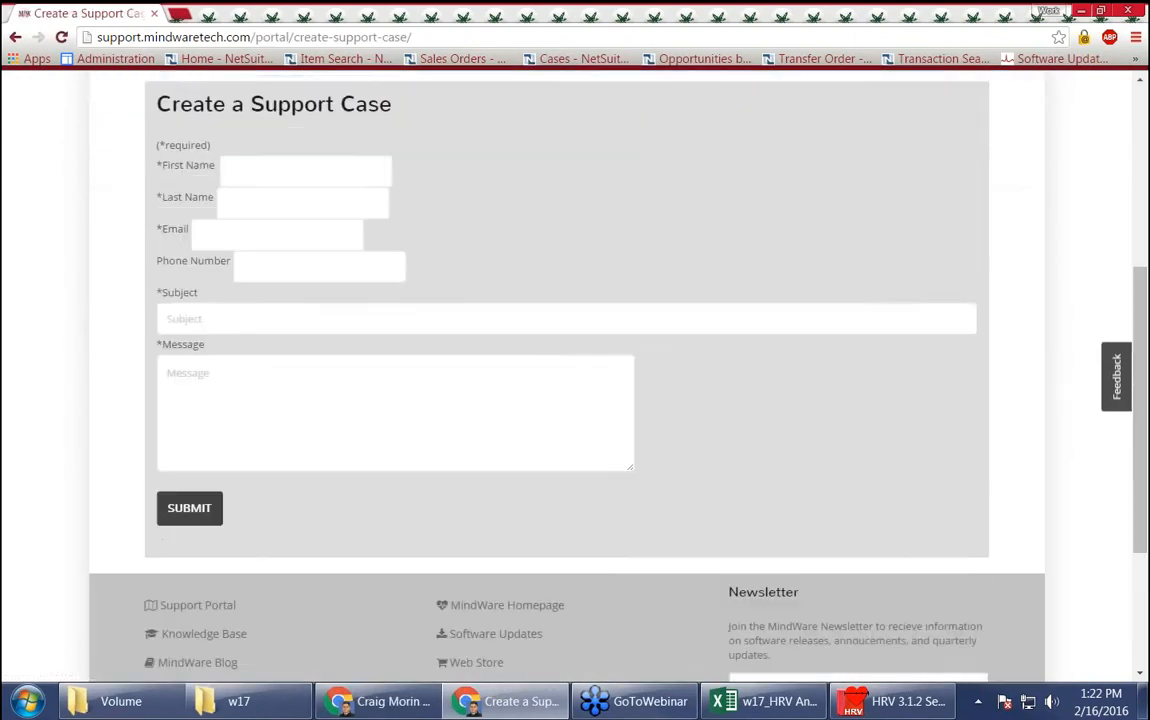
scroll(86, 459, "up", 3)
scroll(105, 410, "up", 3)
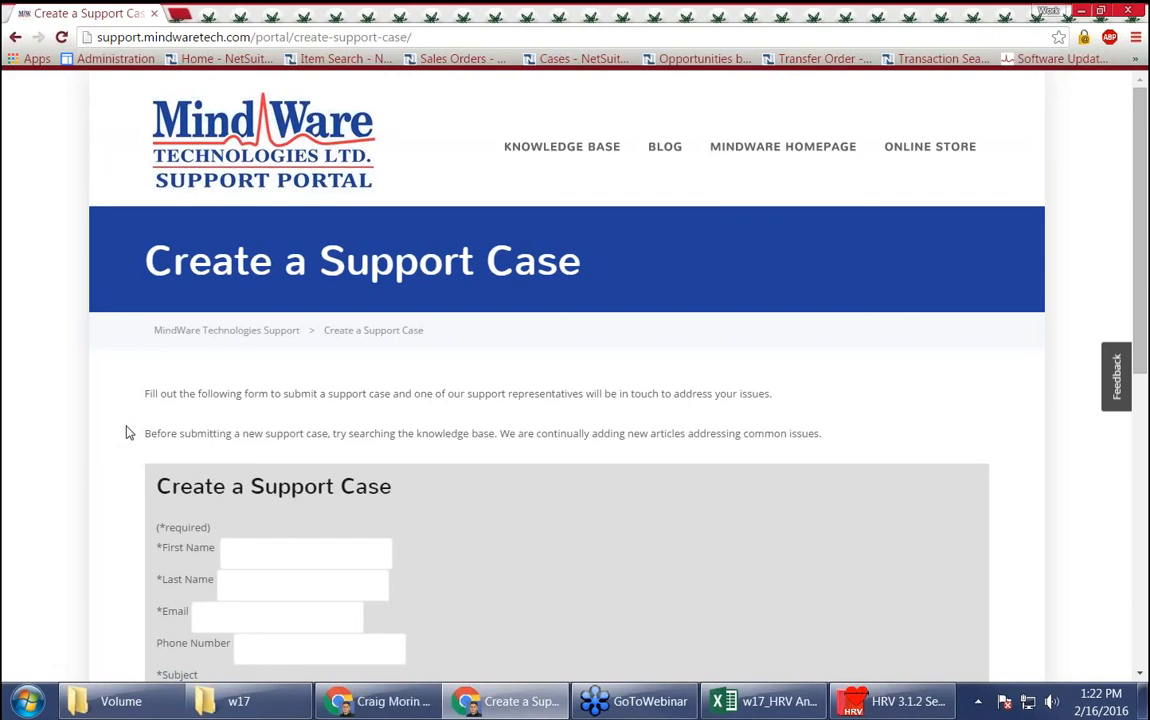
Step: Return to the support portal's home page and open the Software Updates page
left_click(228, 330)
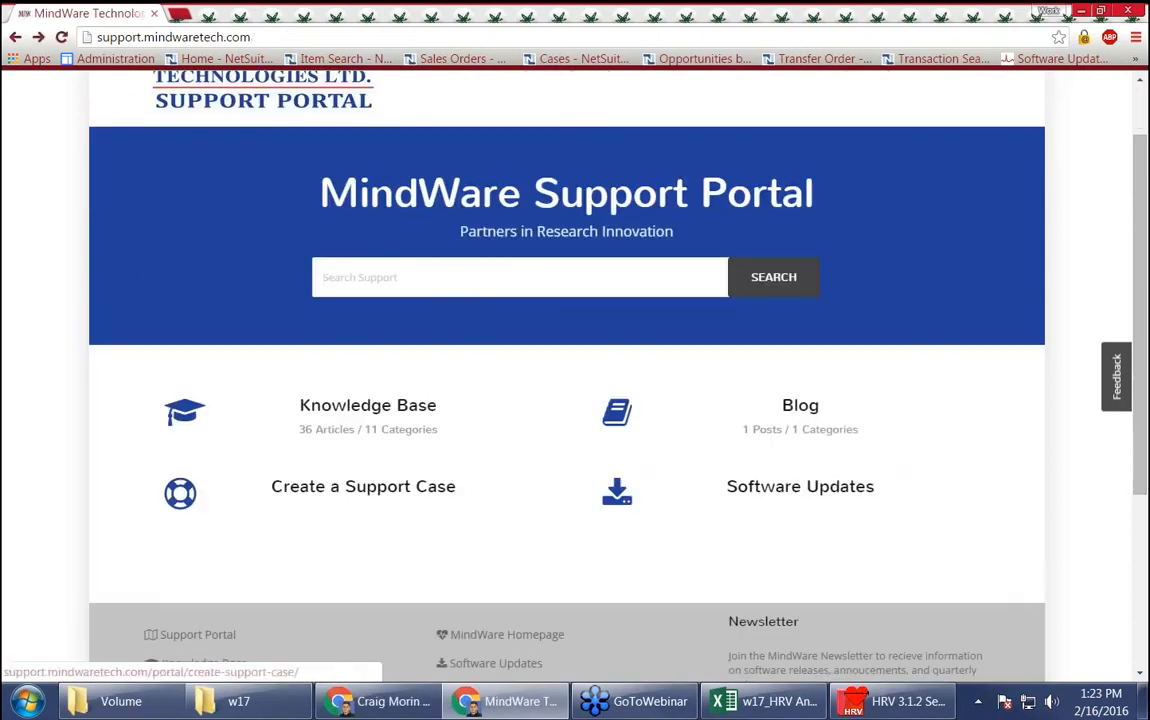
left_click(760, 480)
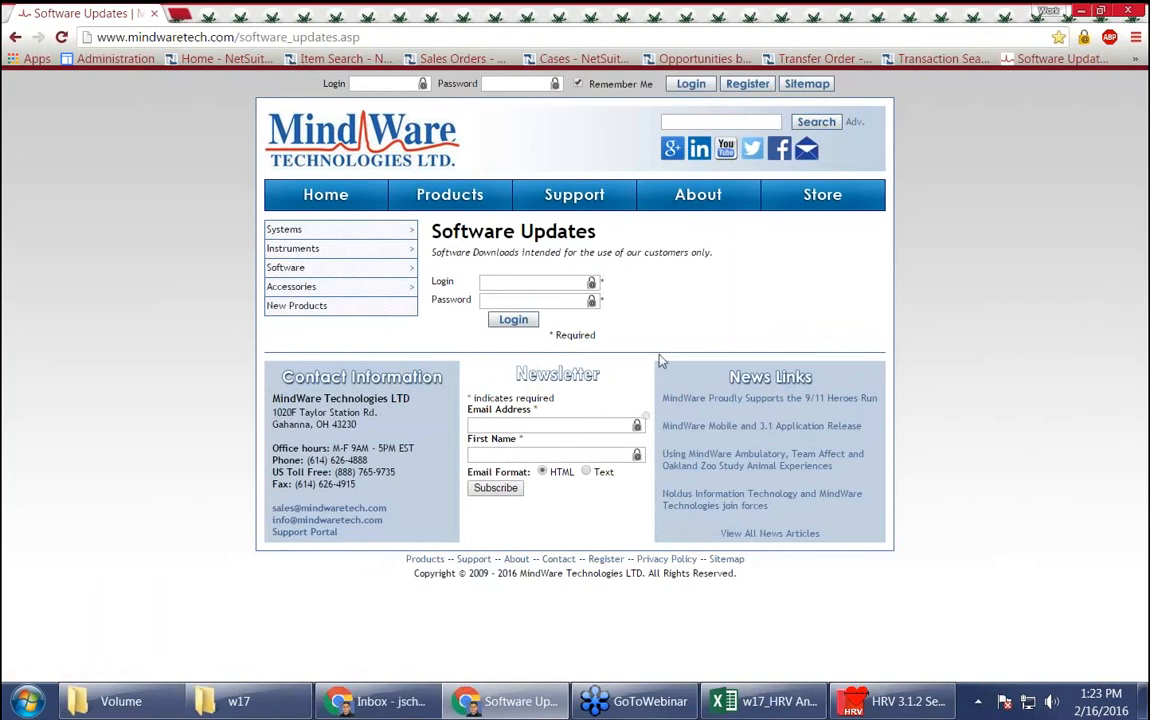
Step: Examine the login fields on the Software Updates page and the New Account Registration form, and return to the support portal's home page
left_click(558, 302)
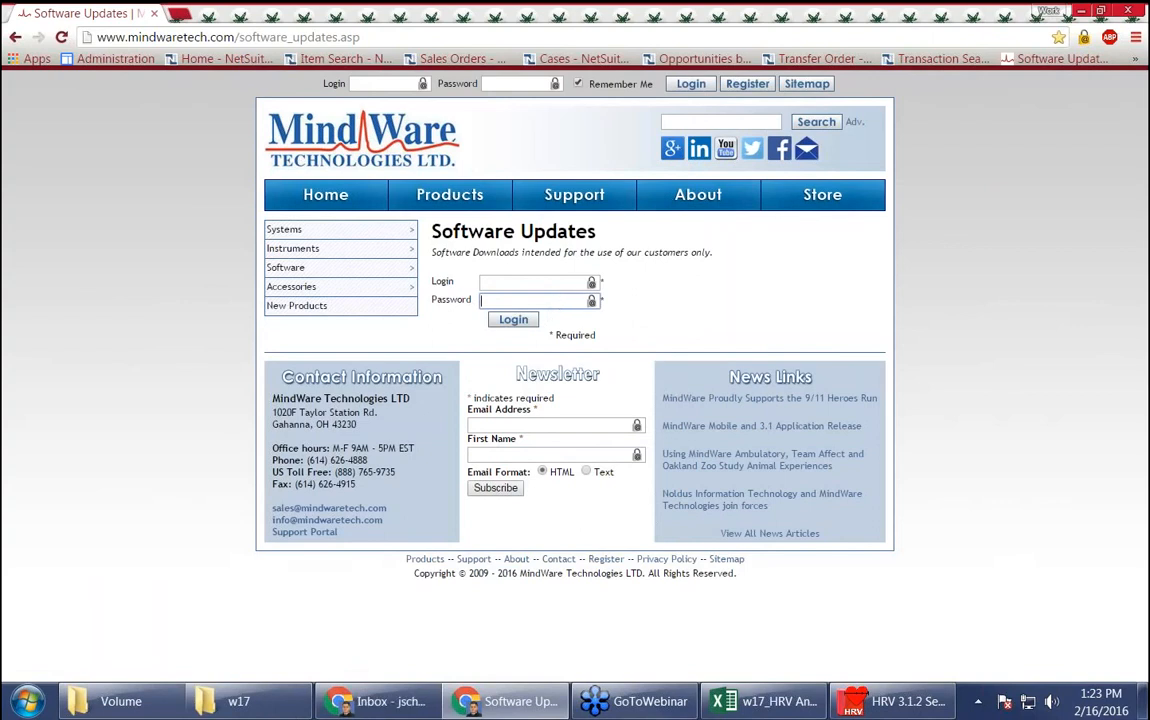
left_click(546, 287)
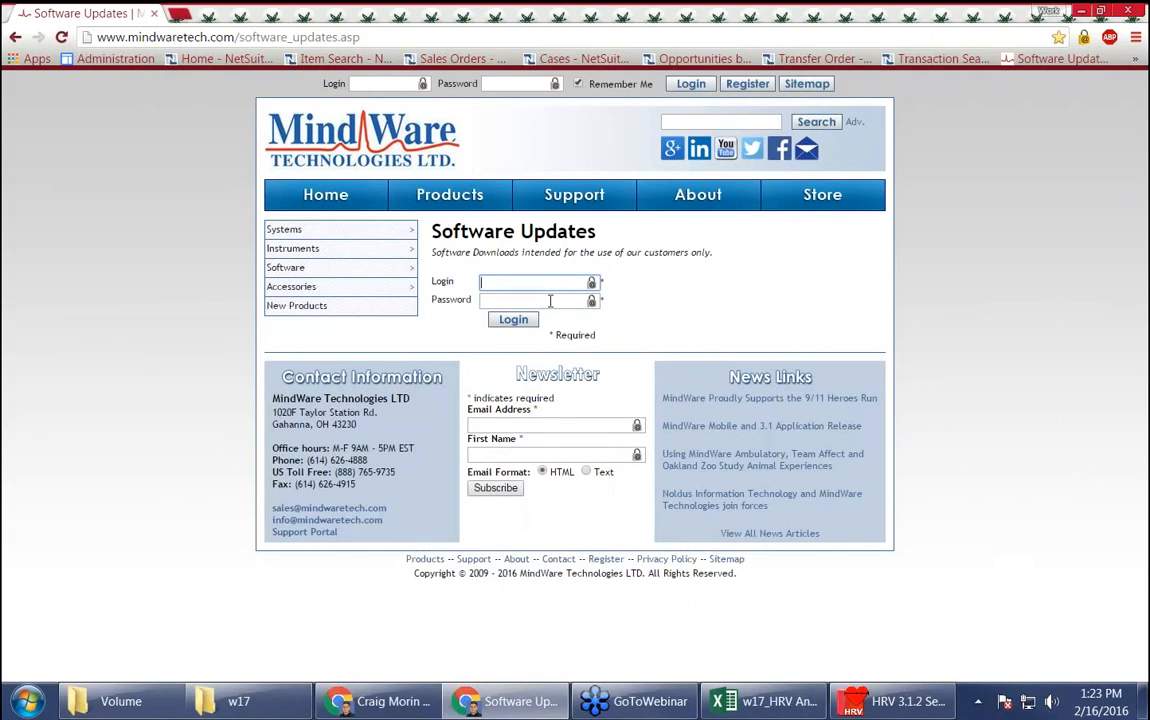
left_click(535, 300)
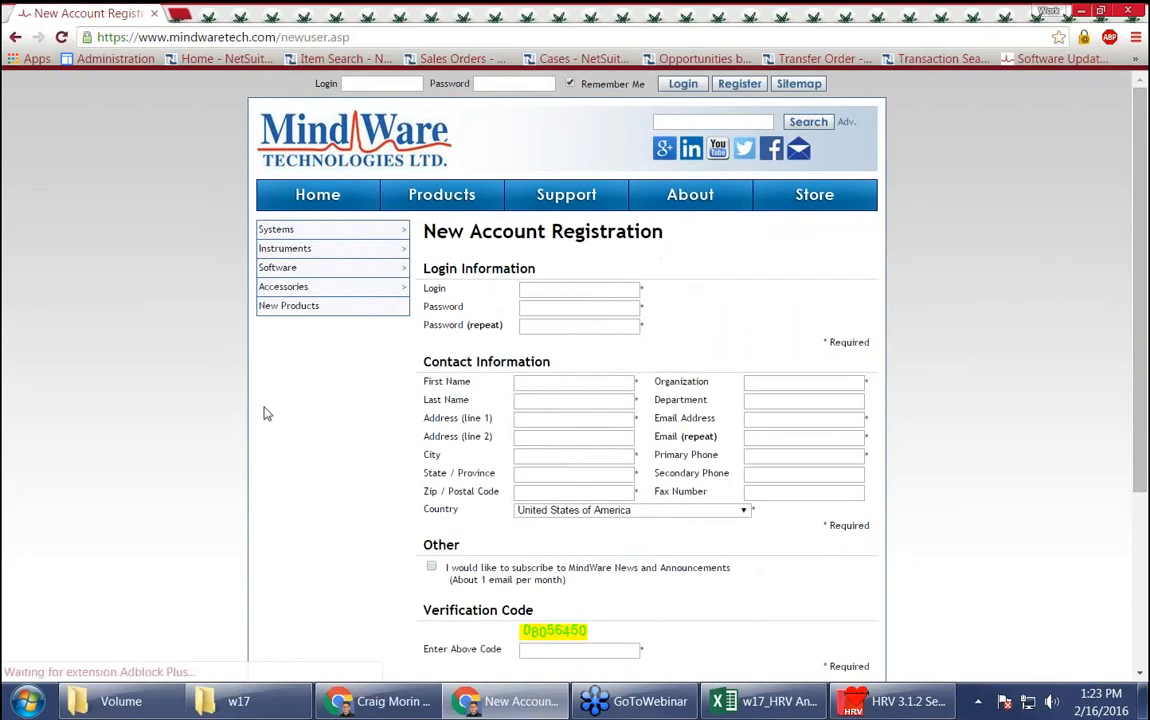
key("alt+Left")
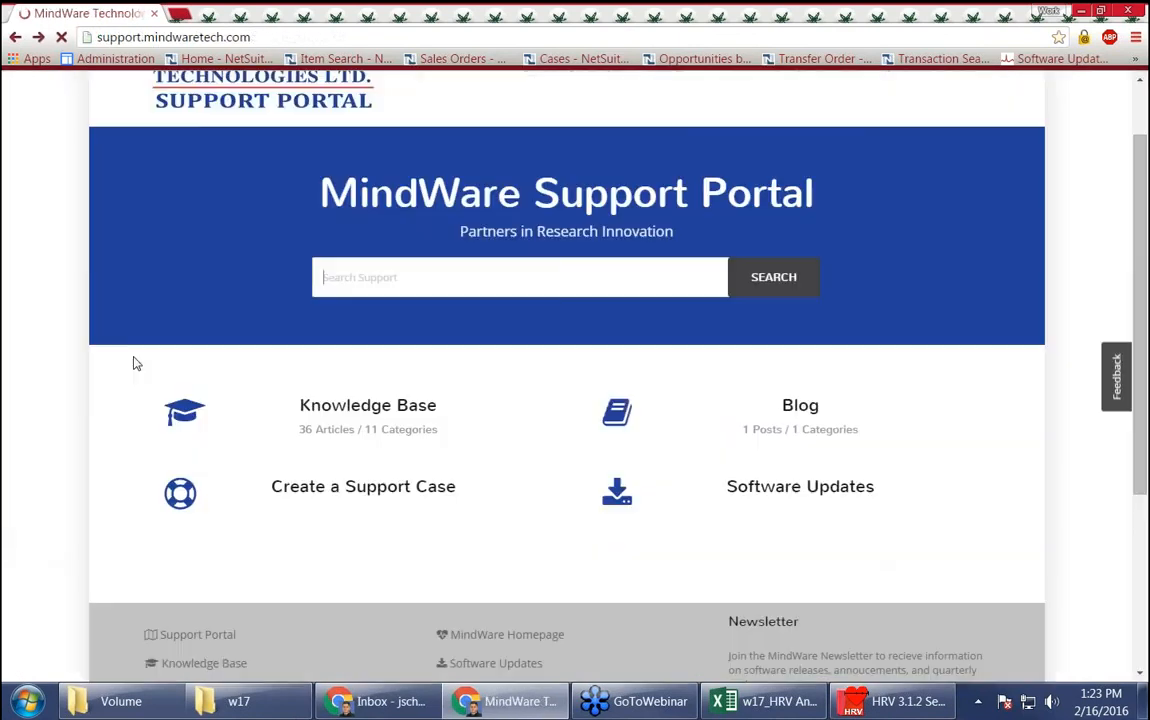
Step: Open the post "HRV vs. IMP : Why R We Editing Twice?" in the portal's Blog and skim its sections
left_click(816, 406)
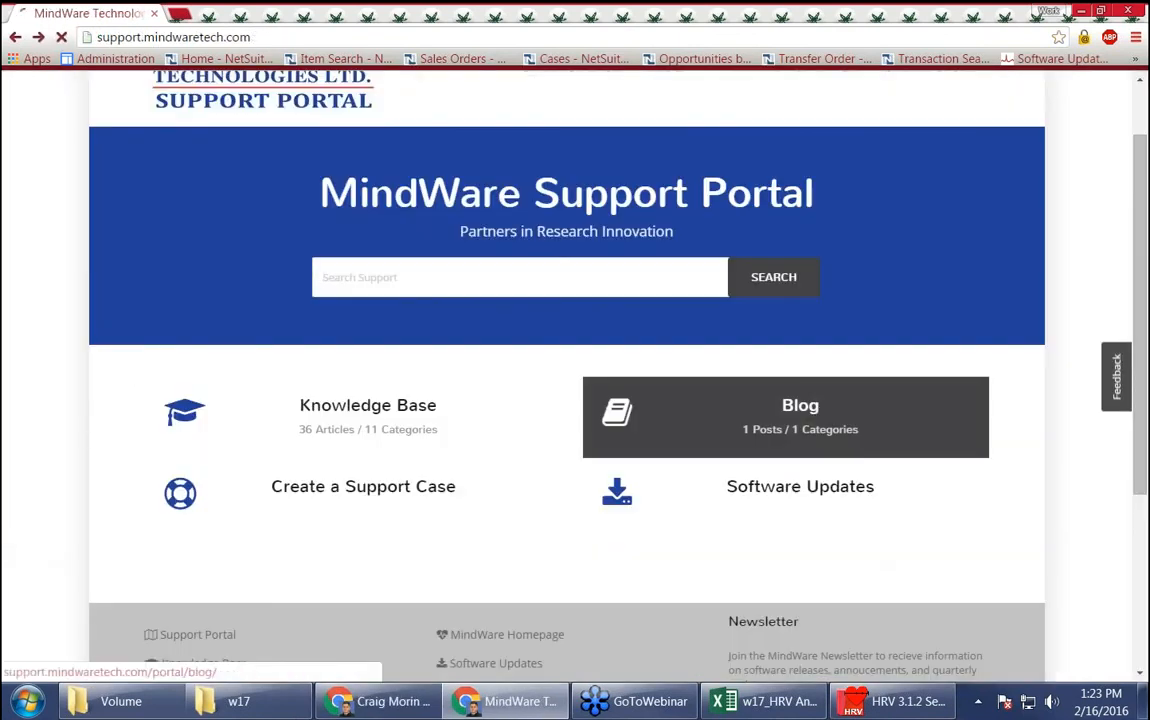
scroll(300, 470, "down", 2)
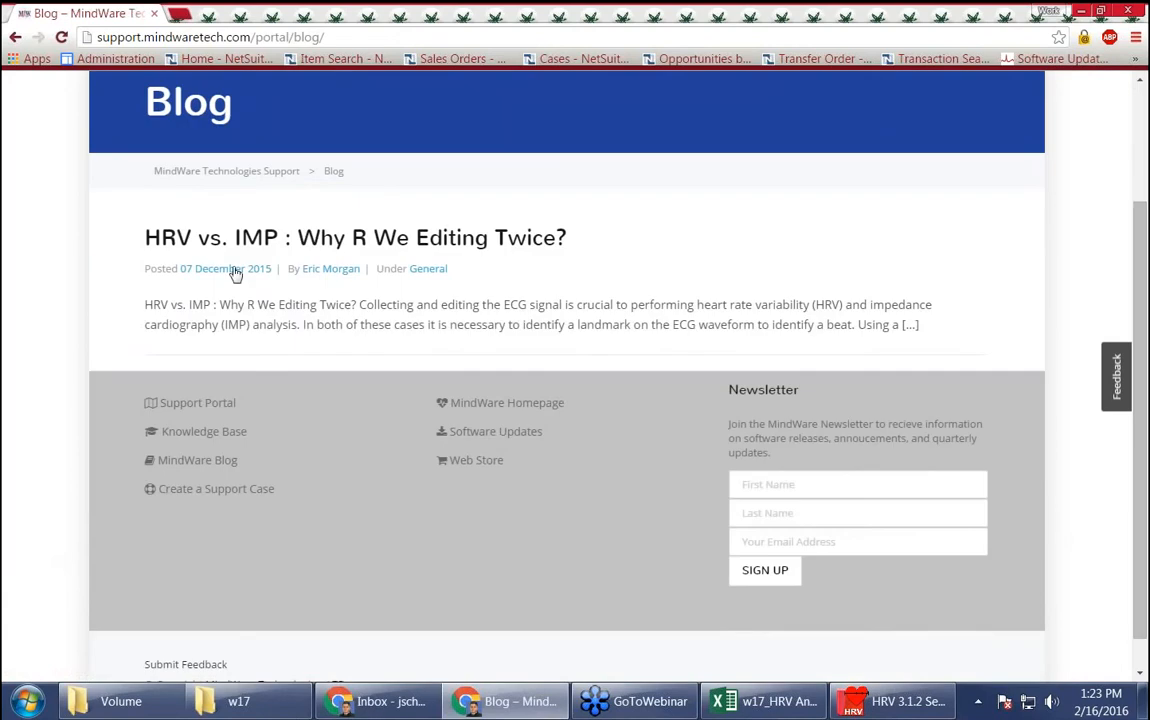
left_click(236, 238)
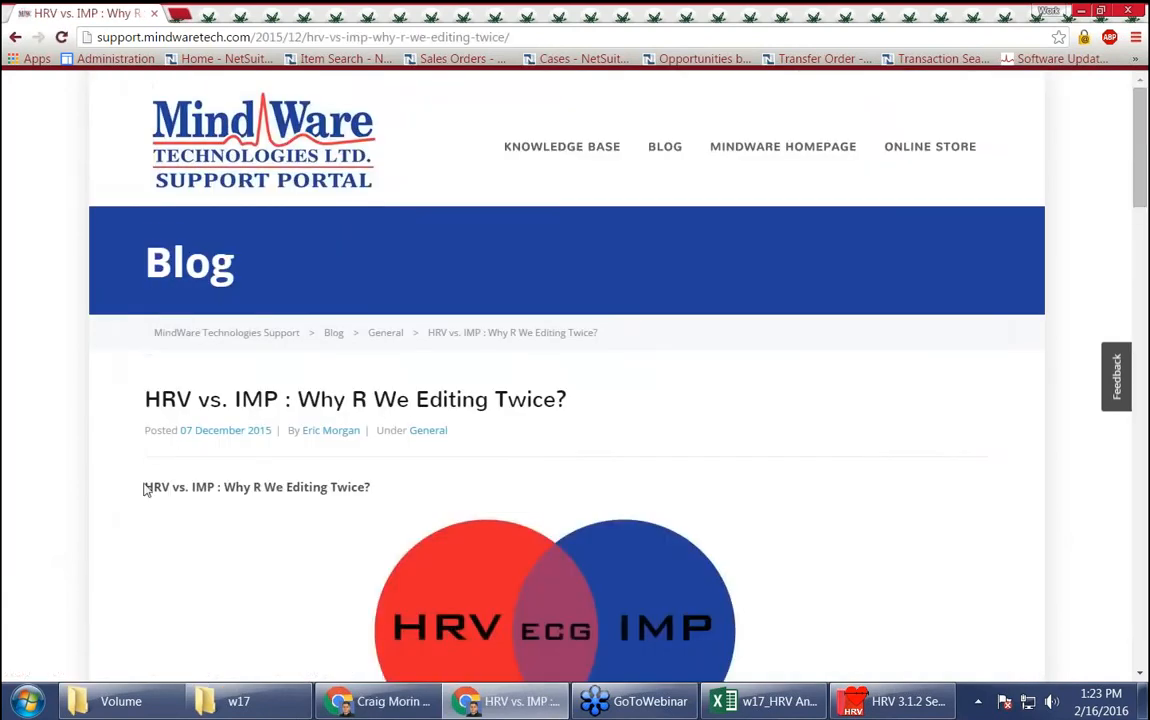
scroll(100, 480, "down", 3)
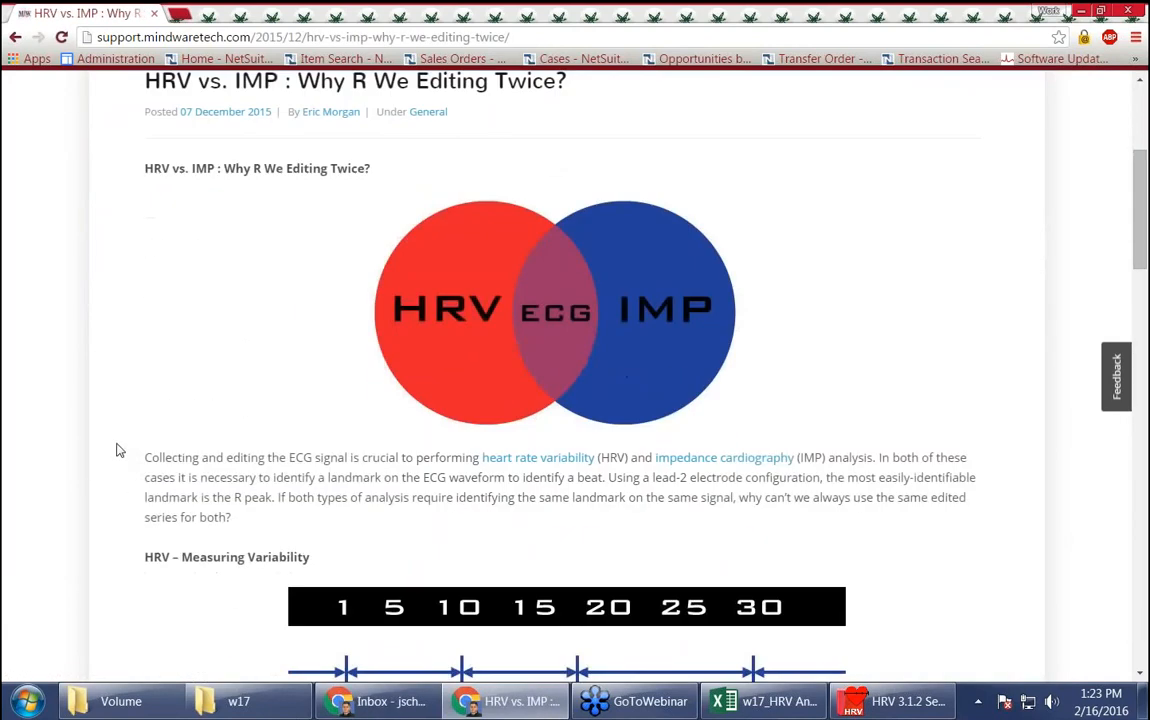
scroll(118, 452, "down", 2)
scroll(125, 455, "down", 5)
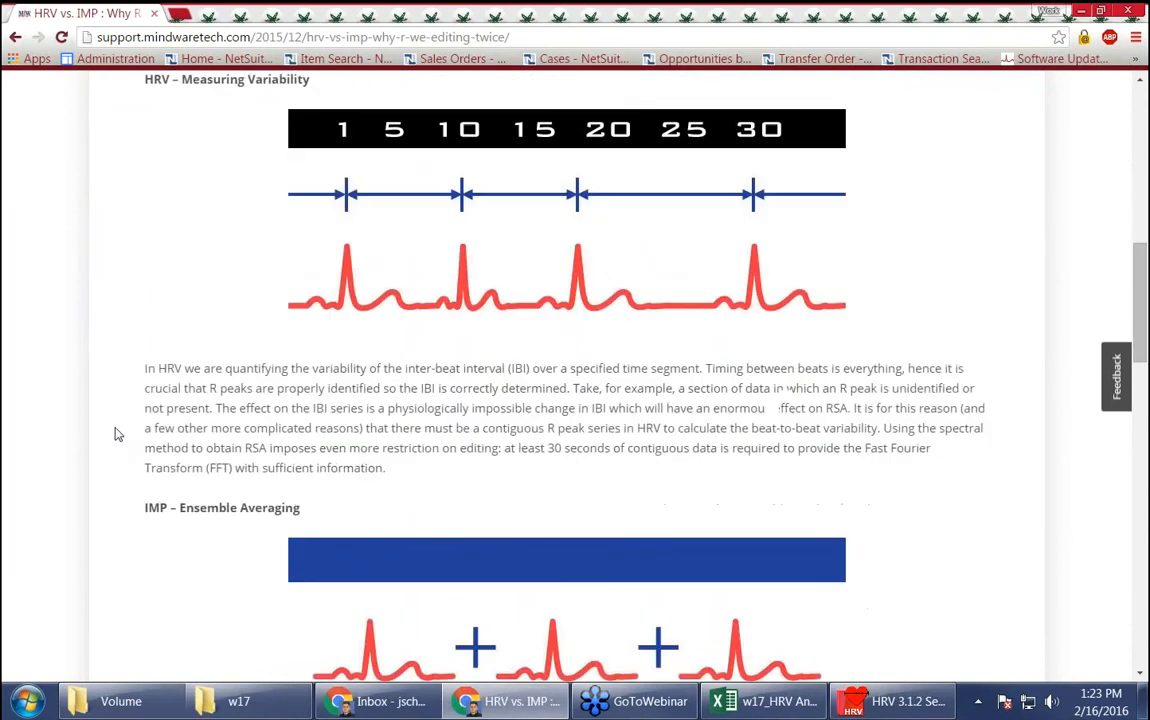
scroll(118, 455, "down", 10)
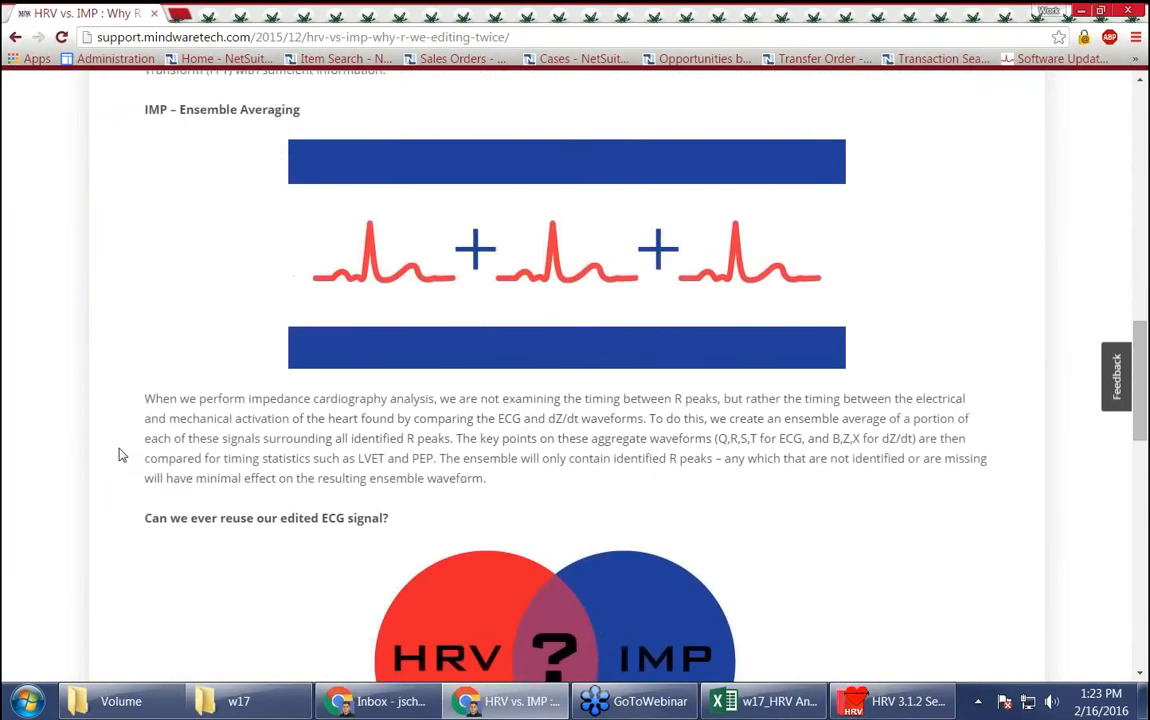
scroll(113, 455, "up", 20)
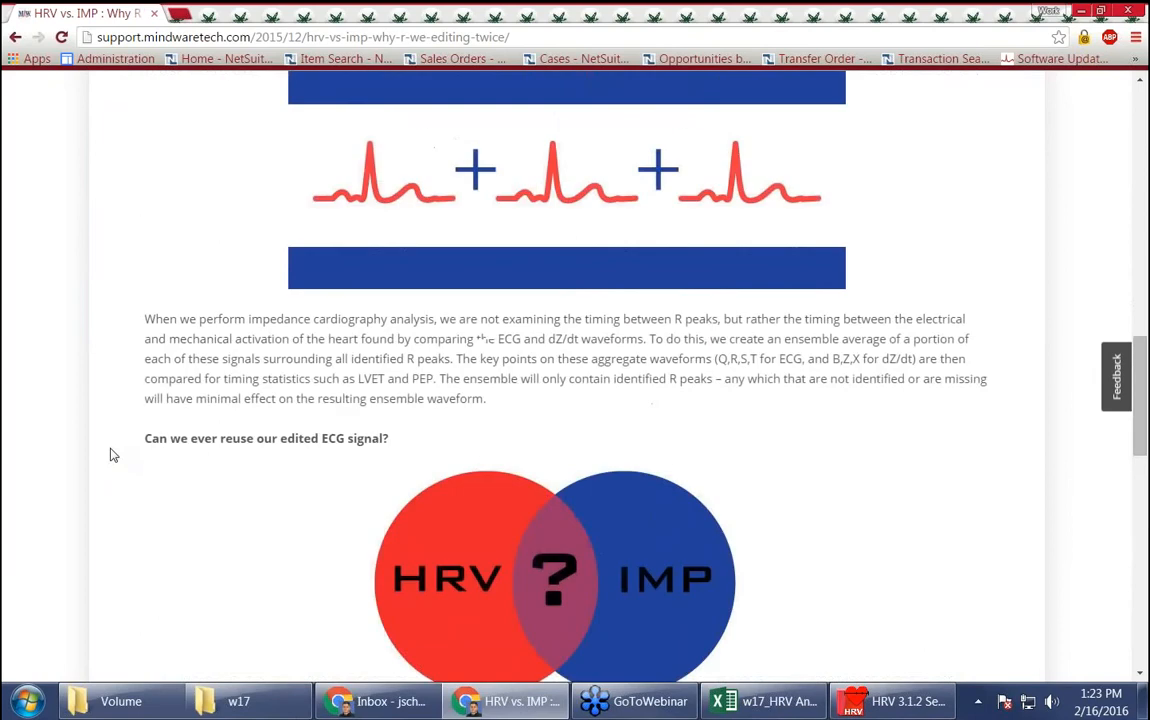
Step: Return to the portal home page and open the Heart Rate Variability category of the Knowledge Base to view its articles
key("alt+Left")
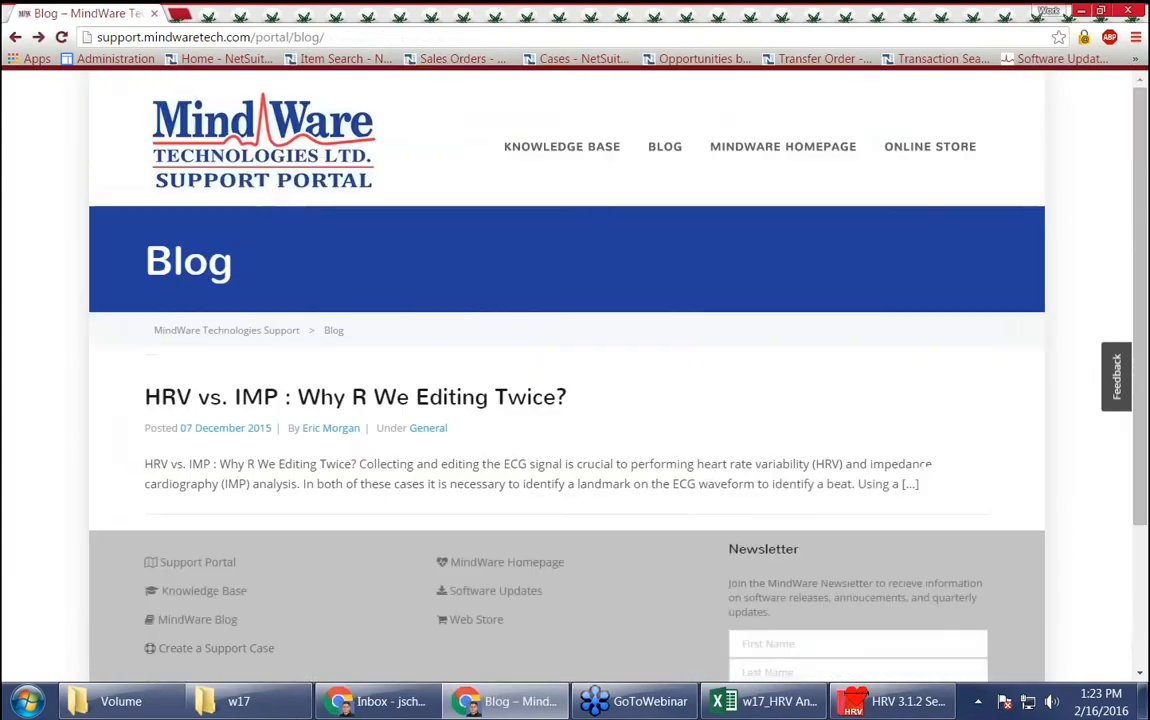
key("alt+Left")
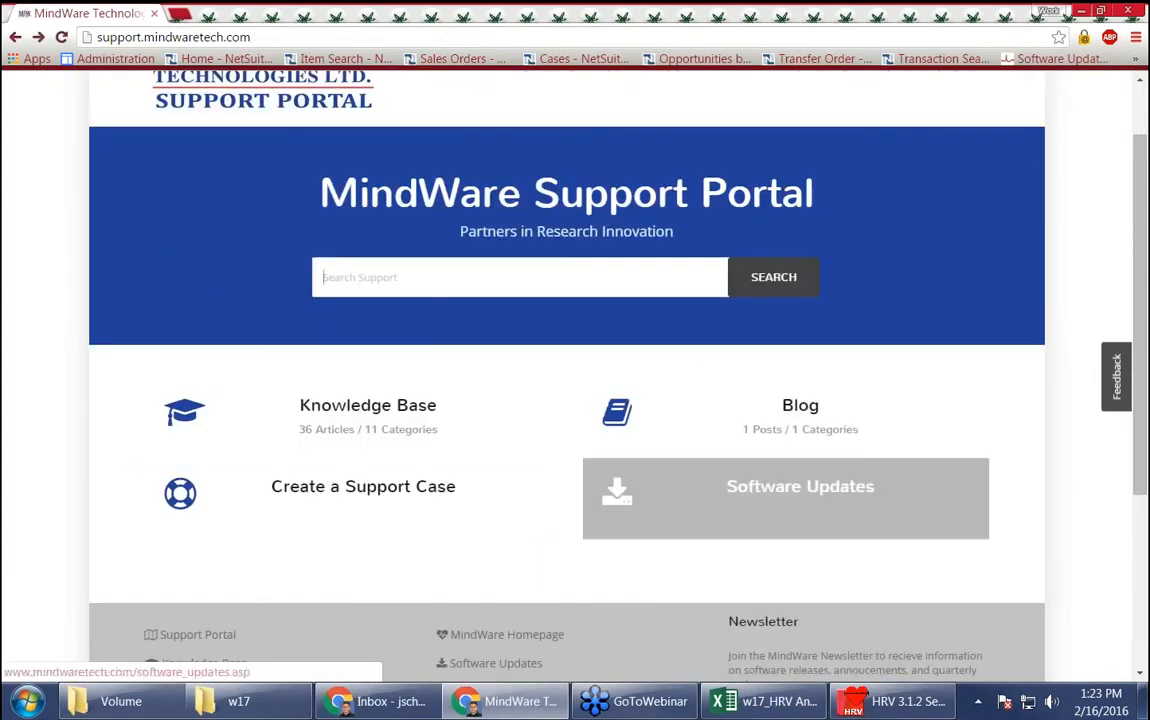
left_click(355, 380)
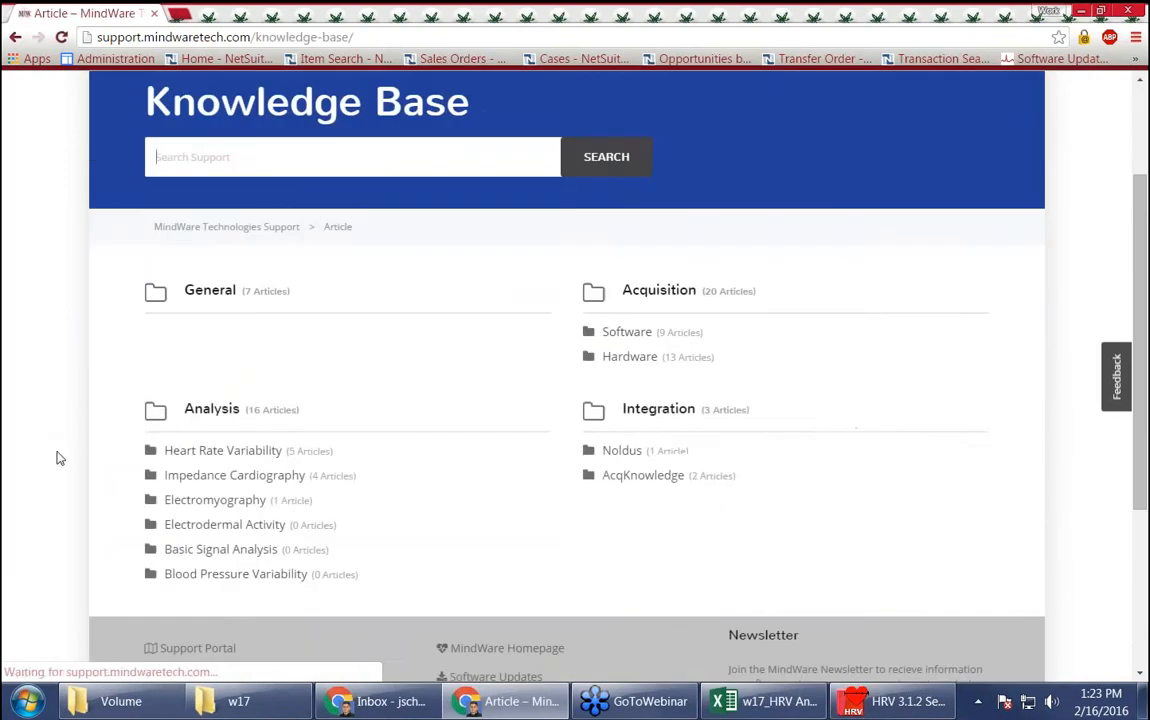
scroll(130, 488, "down", 2)
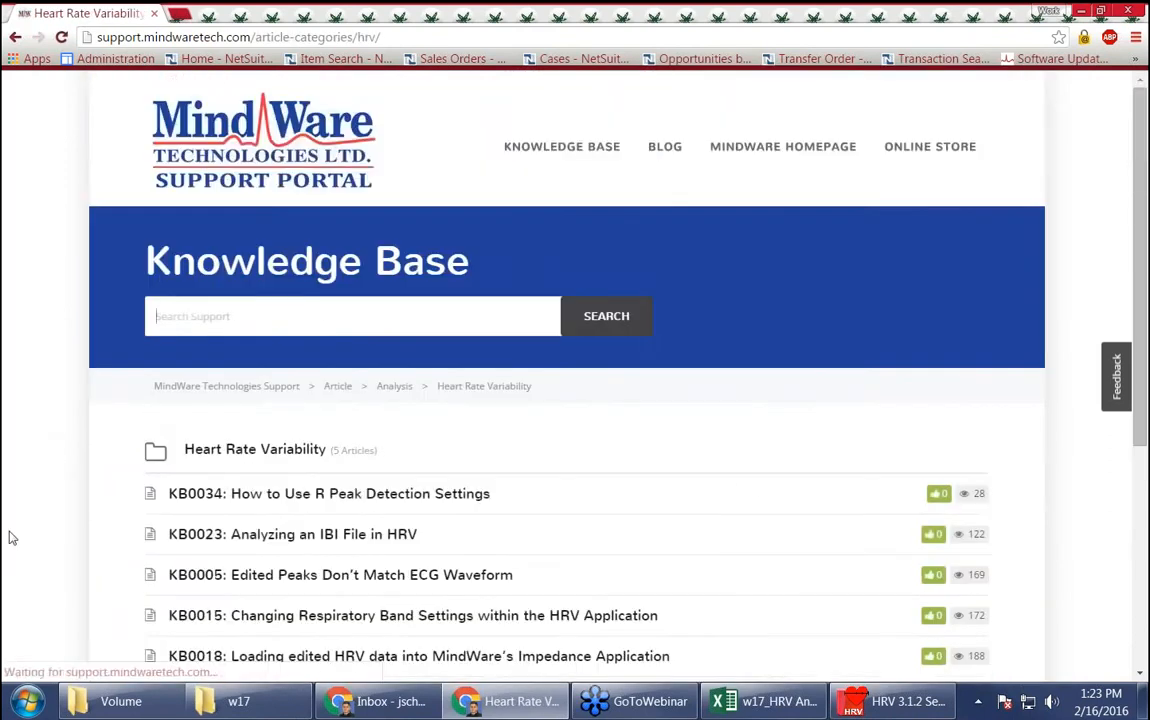
scroll(113, 542, "down", 2)
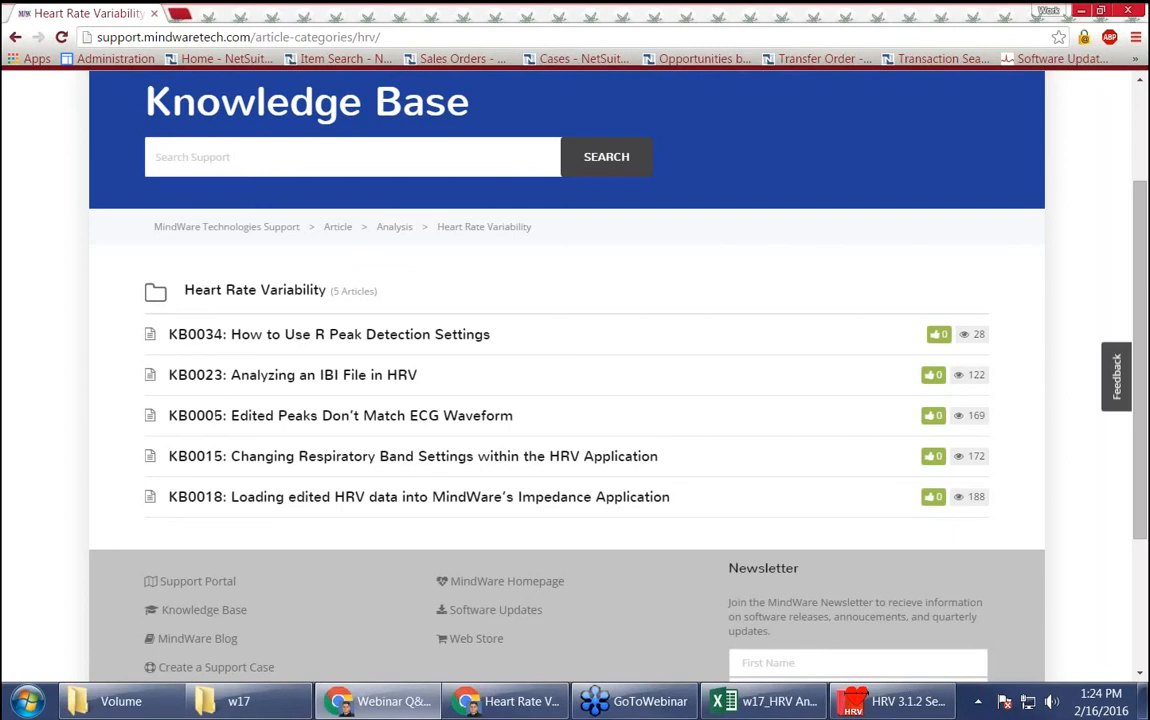
Step: Close the support portal window and switch to HRV 3.1.2 Setup to view its Additional Settings
left_click(1128, 10)
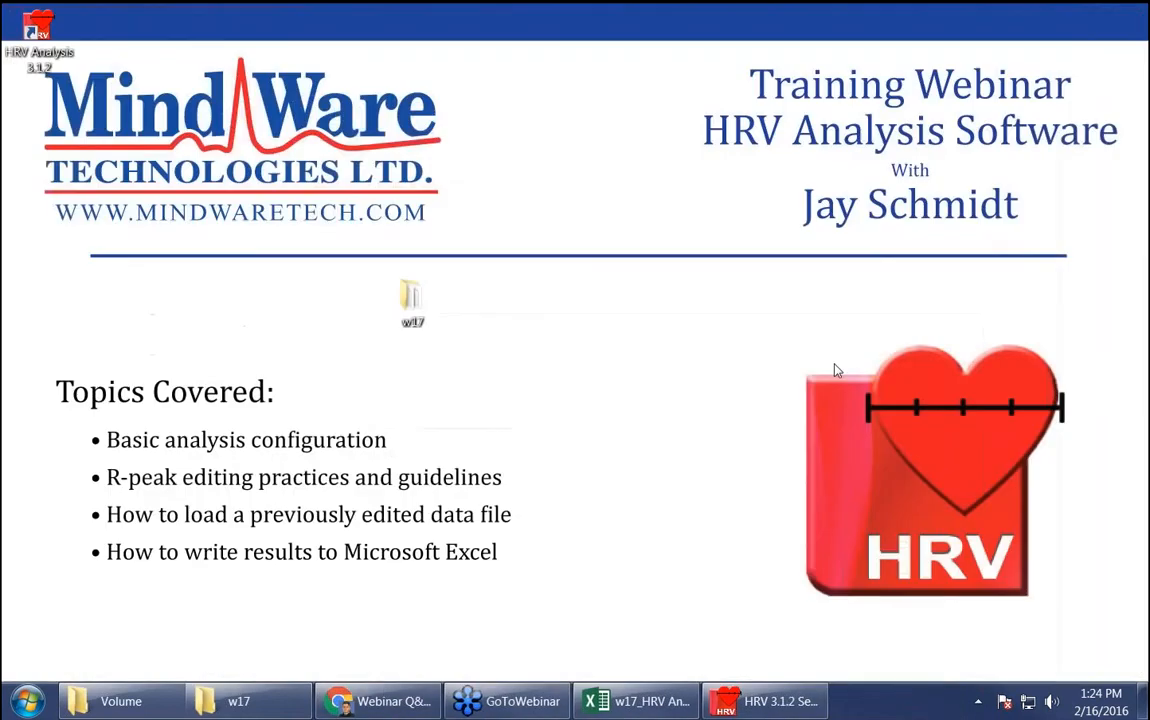
left_click(765, 701)
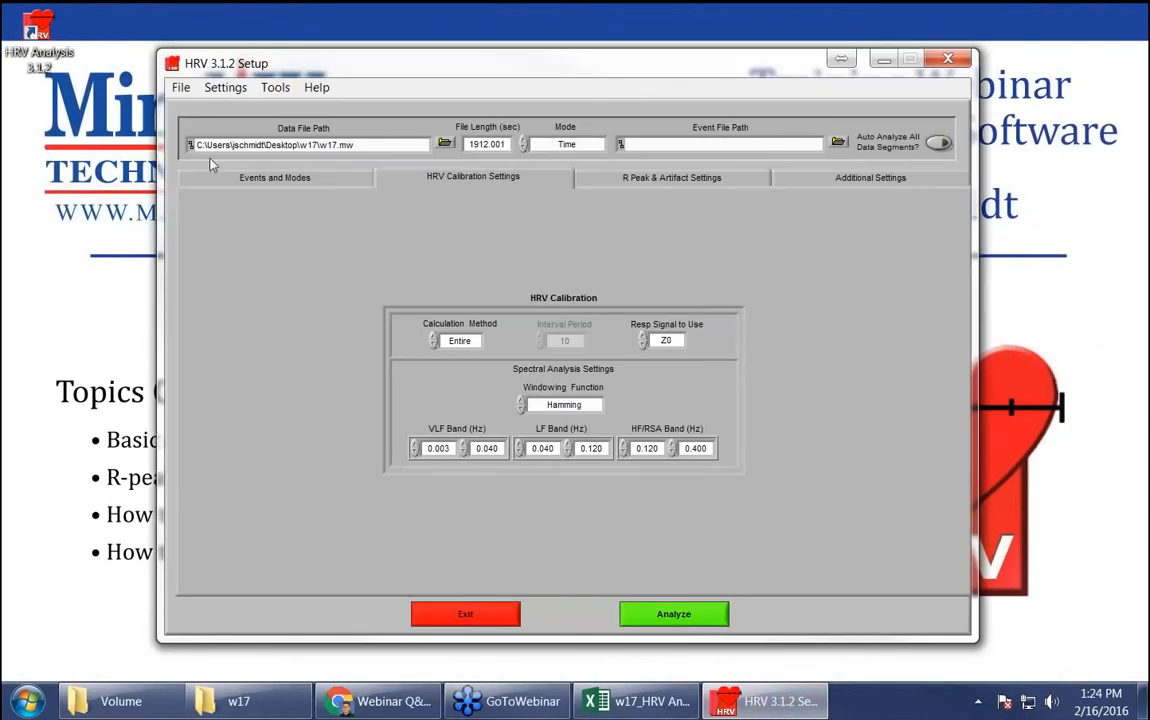
left_click(822, 177)
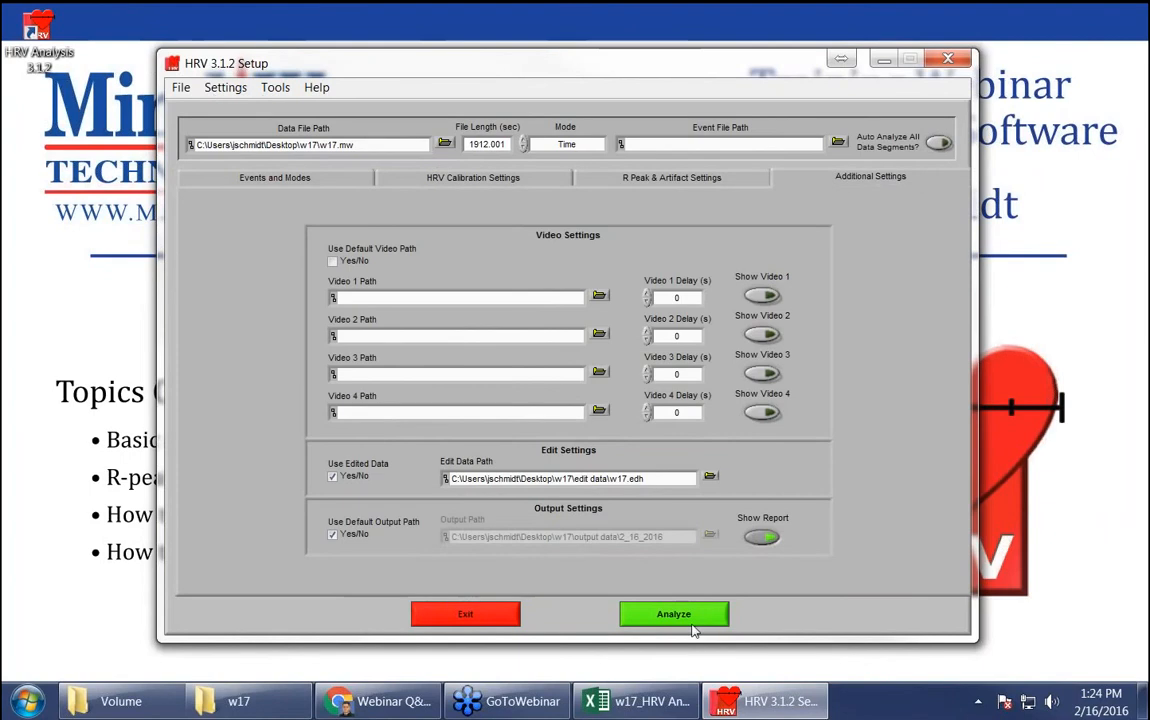
Step: Open the data file P004_6f_0.mwi from the P004 folder on the Desktop
left_click(181, 88)
left_click(199, 108)
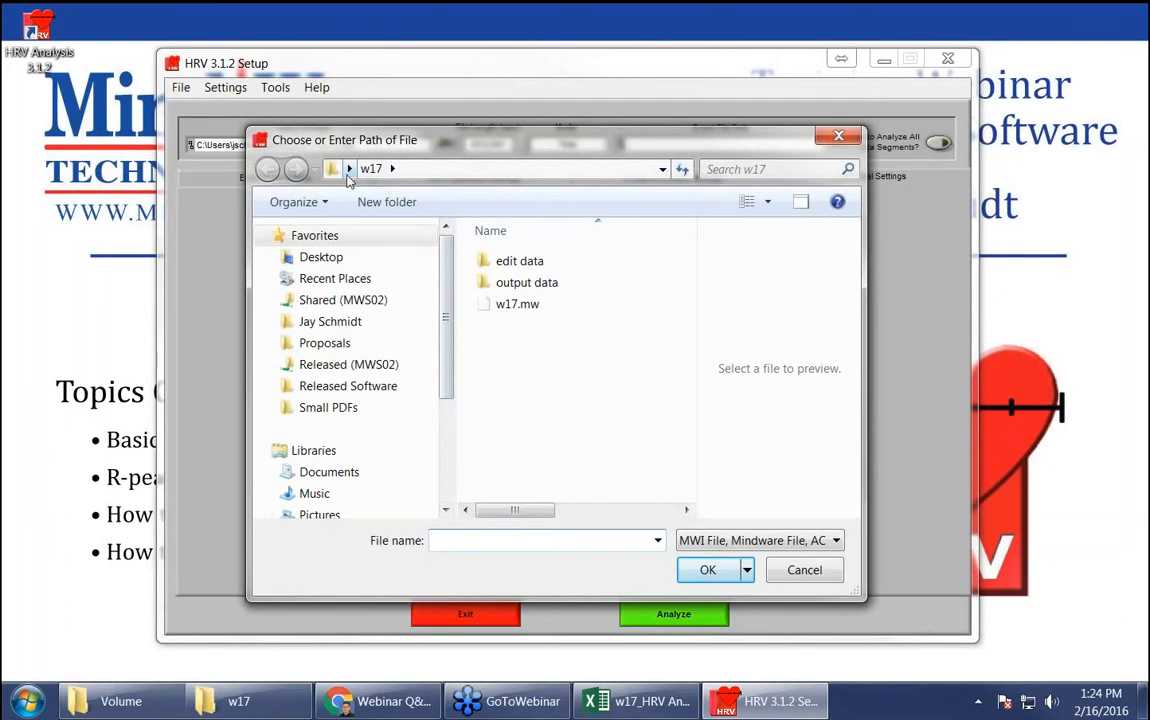
left_click(320, 257)
double_click(519, 313)
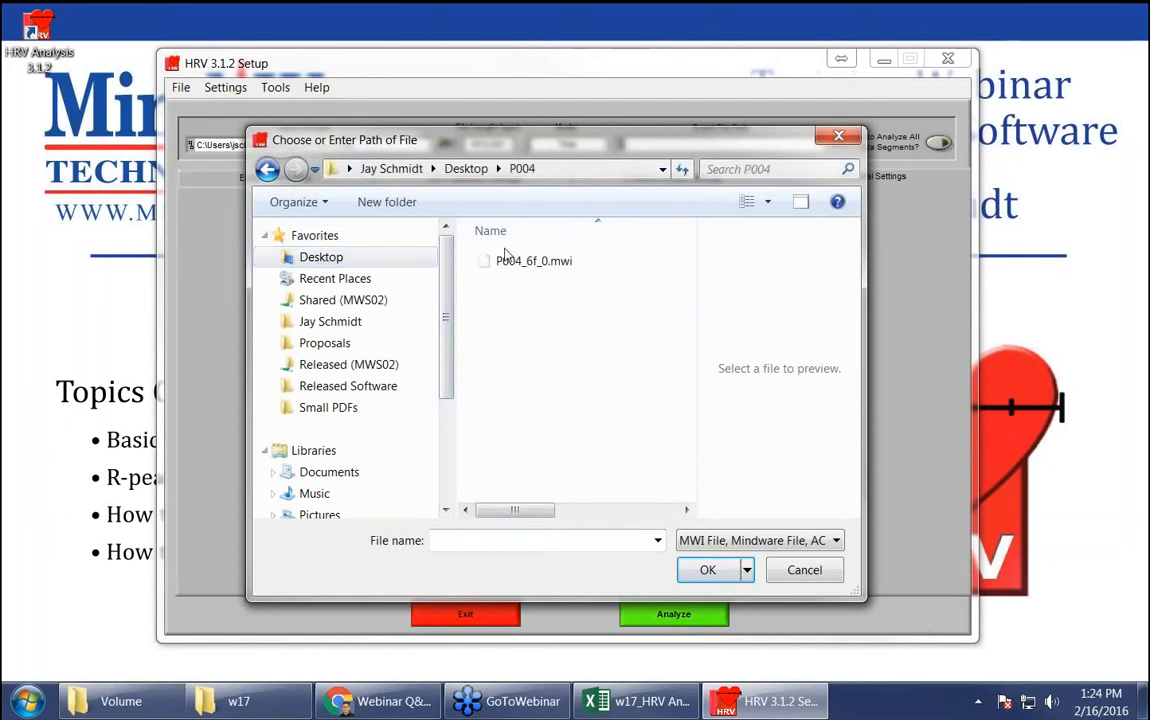
double_click(542, 262)
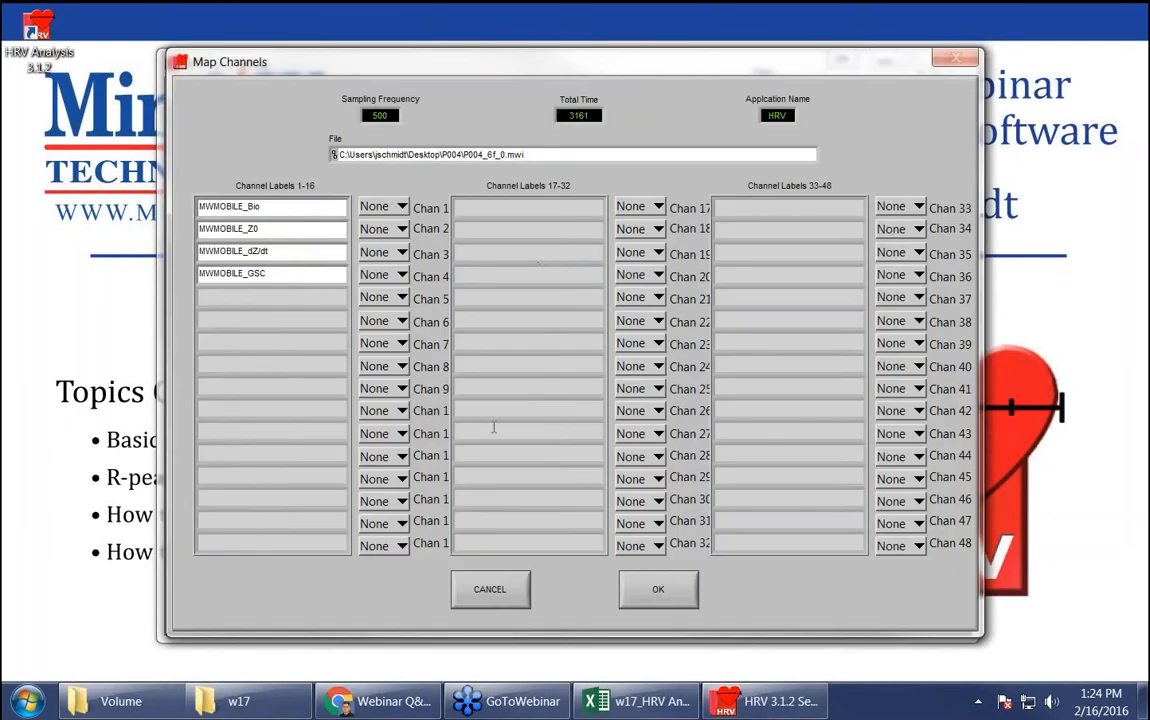
Step: Assign a signal type to the MWMOBILE_Bio channel, accept the channel mapping, and show the Events and Modes settings
left_click(383, 206)
left_click(385, 244)
left_click(658, 589)
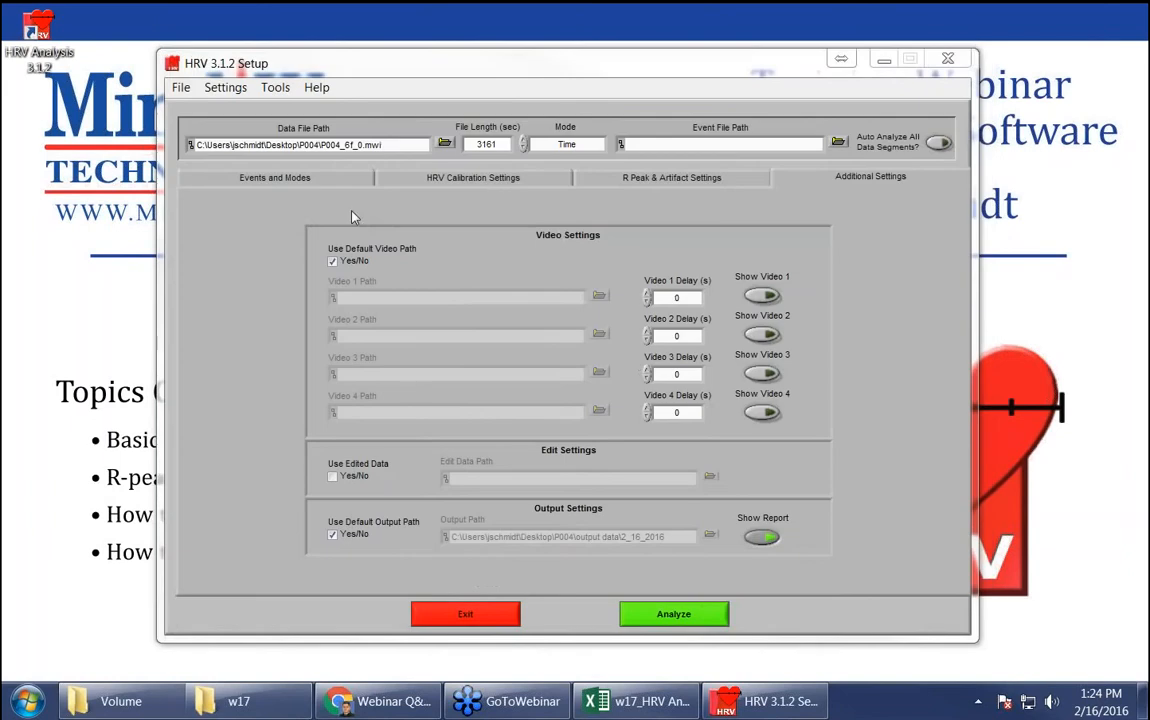
left_click(290, 177)
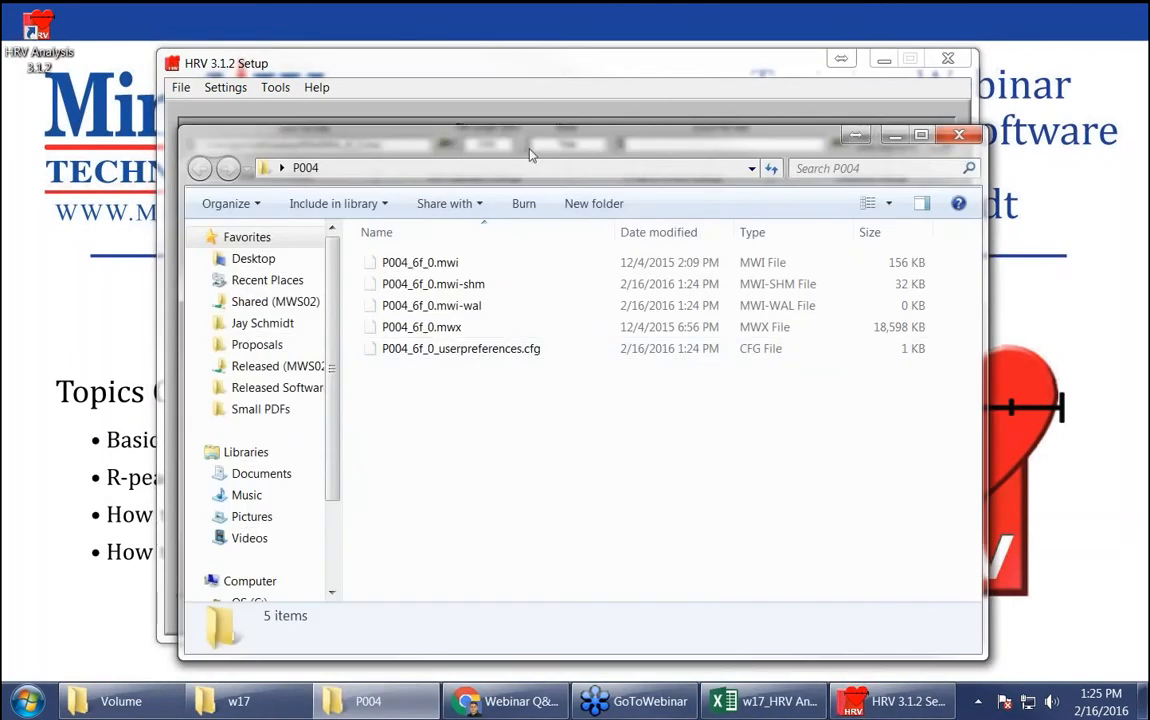
Step: Examine the mwi, mwi-shm and mwx files in the P004 folder and close the folder window
left_click_drag(537, 149, 511, 127)
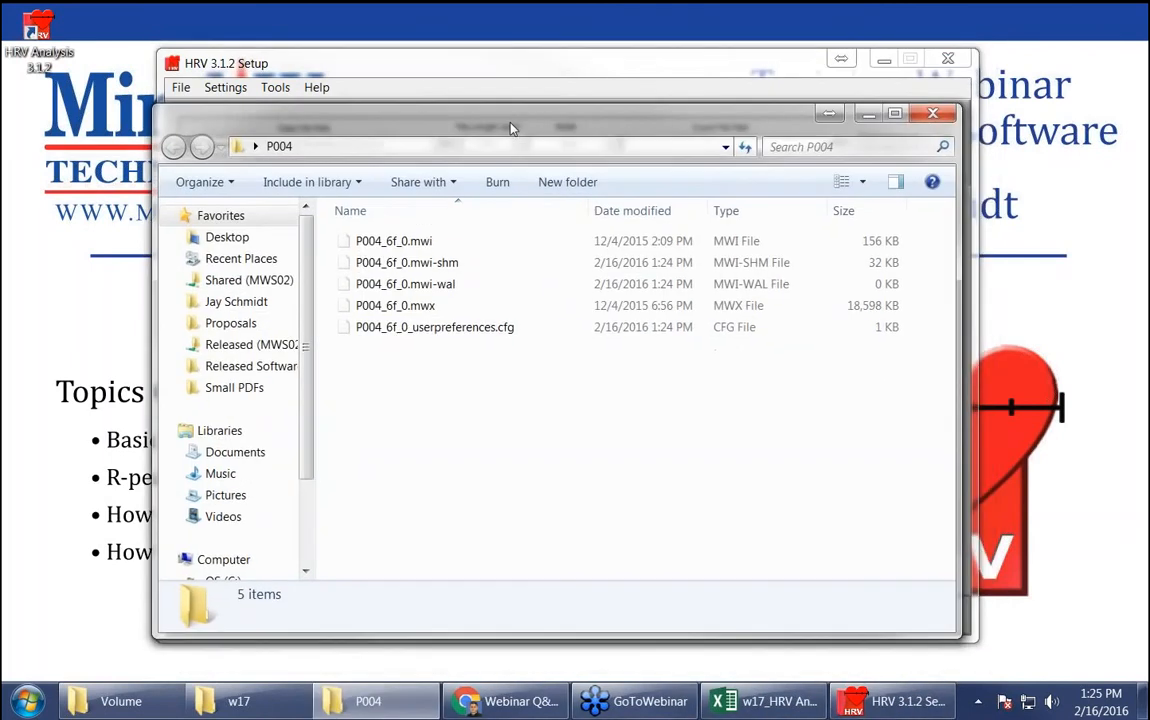
left_click(416, 310)
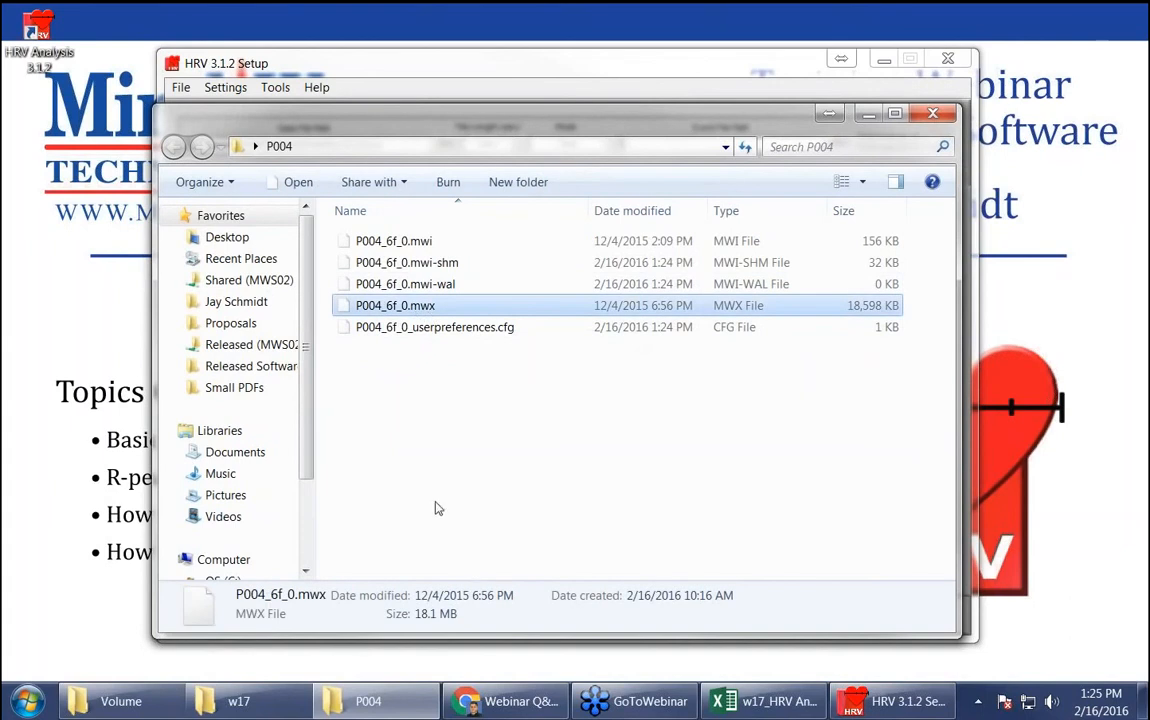
left_click(440, 242)
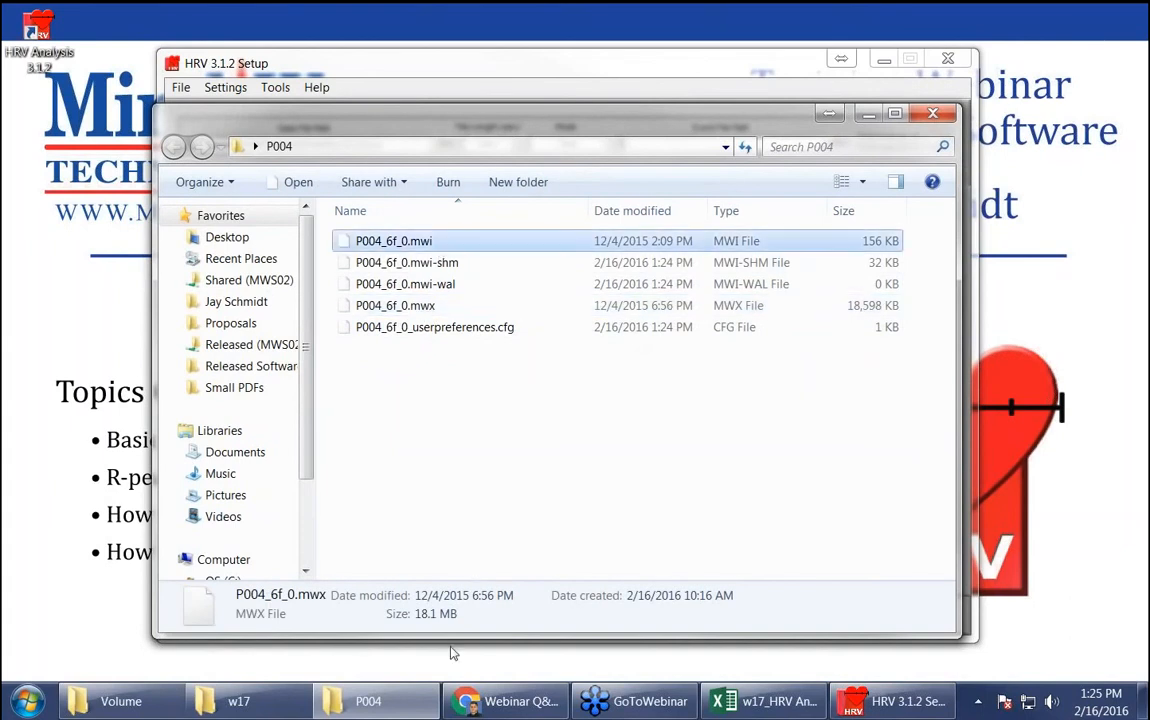
left_click(398, 262)
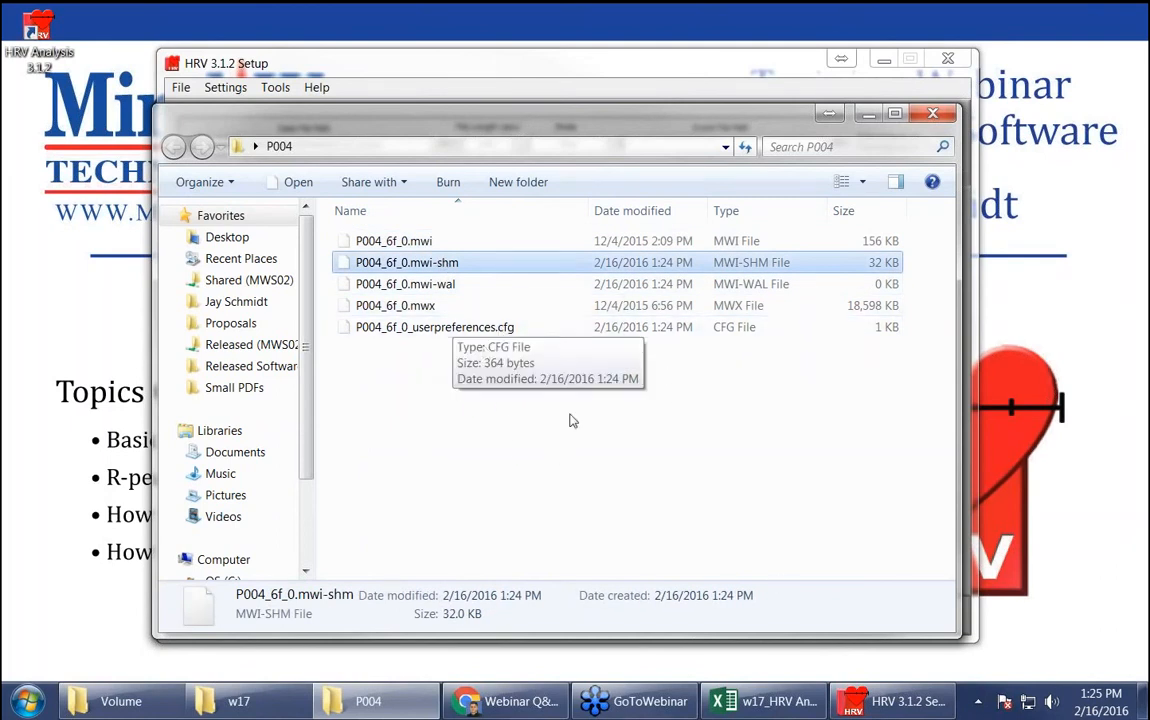
left_click(385, 305)
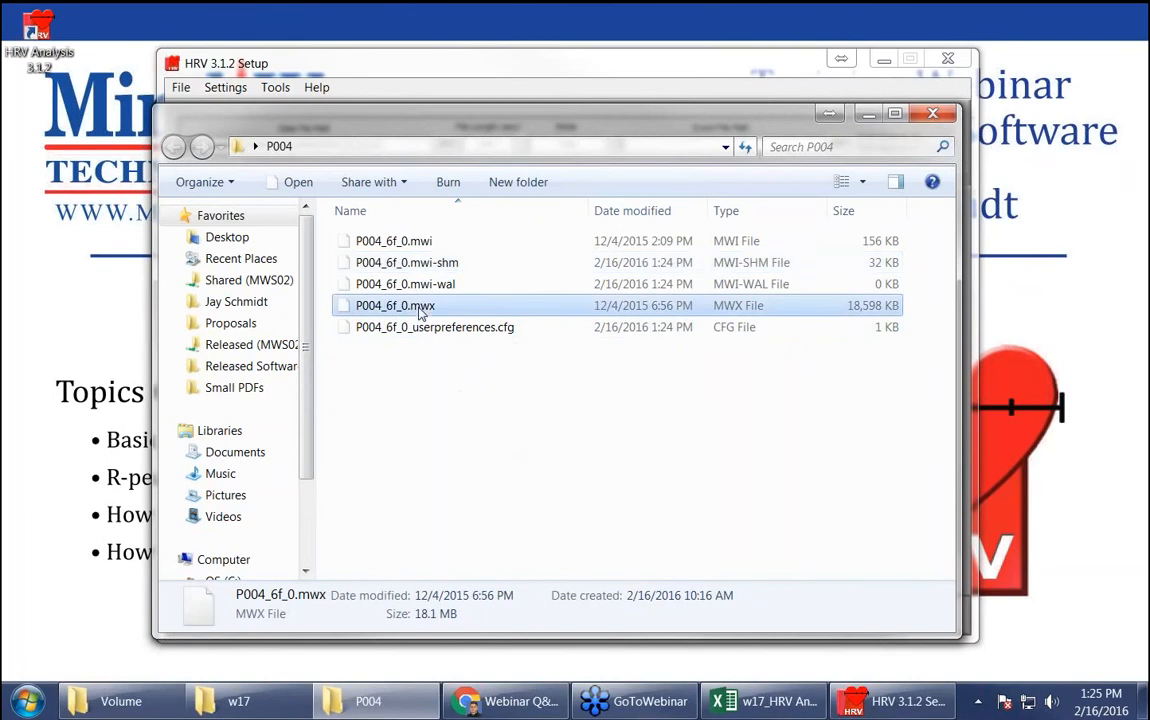
double_click(440, 250)
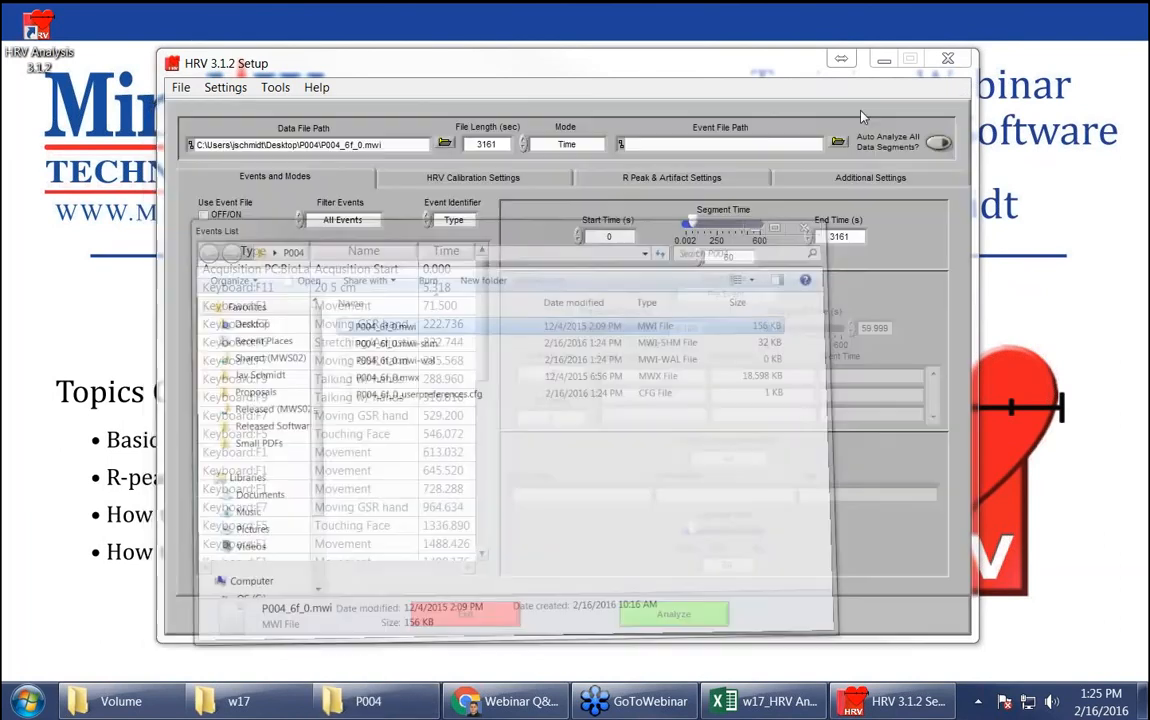
Step: Enable Use Edited Data, browse to w17.edh in the w17 edit data folder, and cancel the selection
left_click(824, 180)
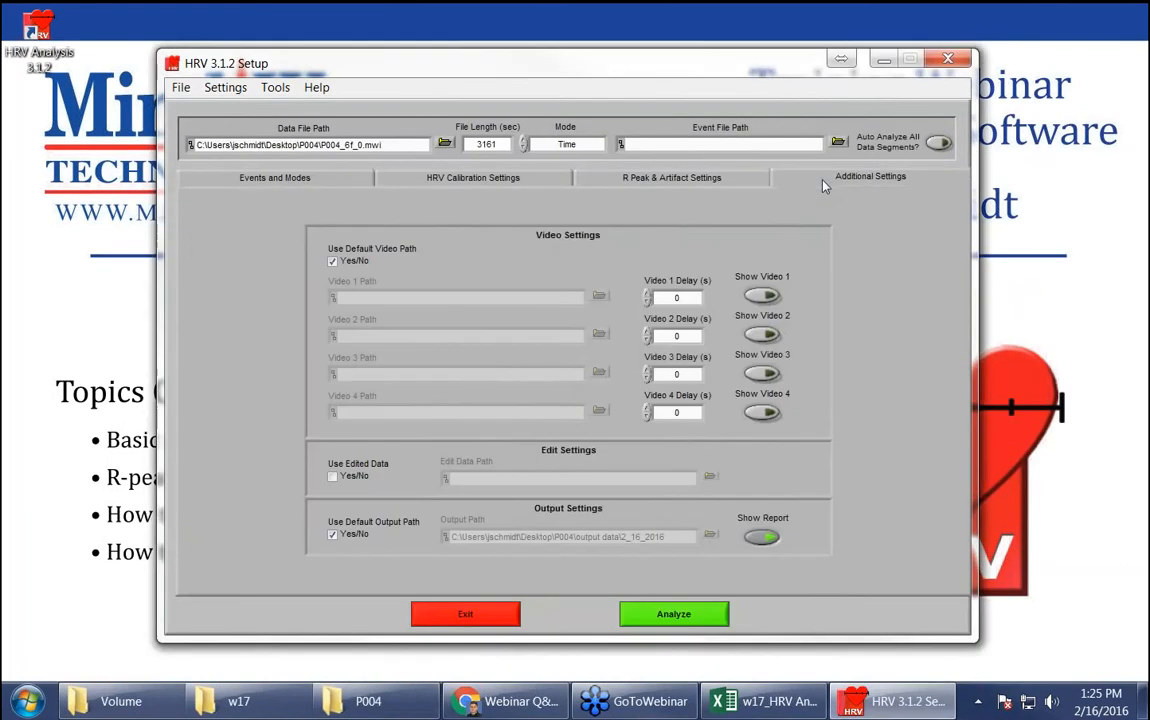
left_click(335, 477)
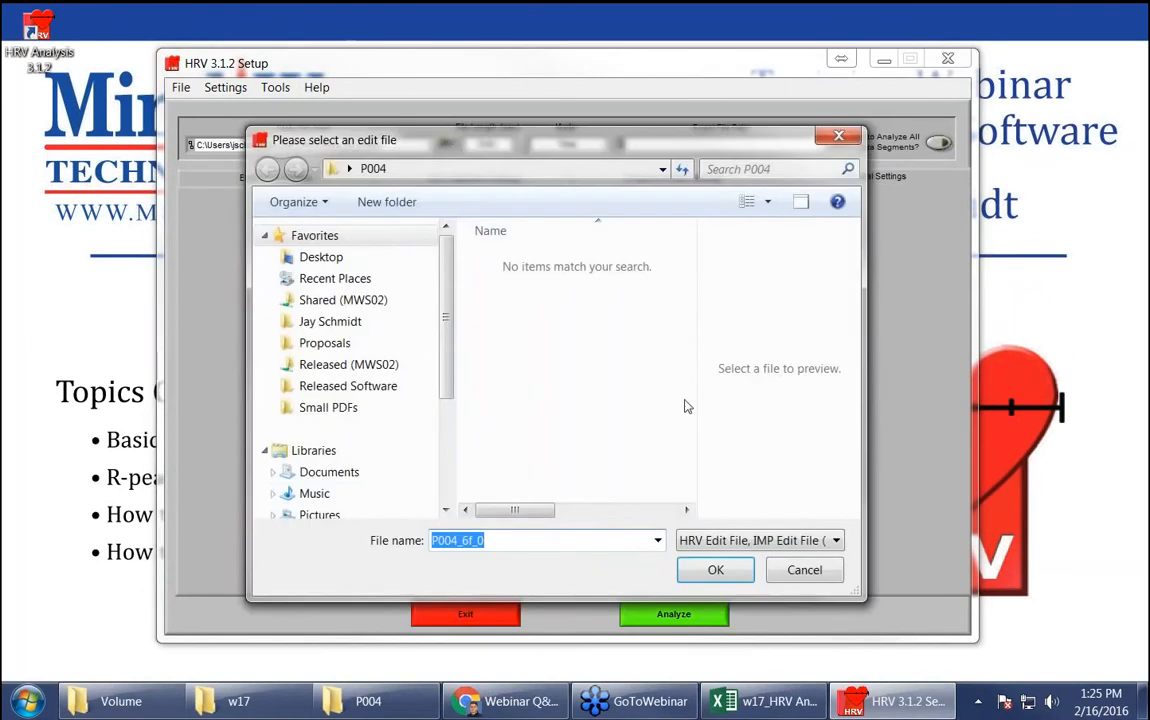
left_click(349, 169)
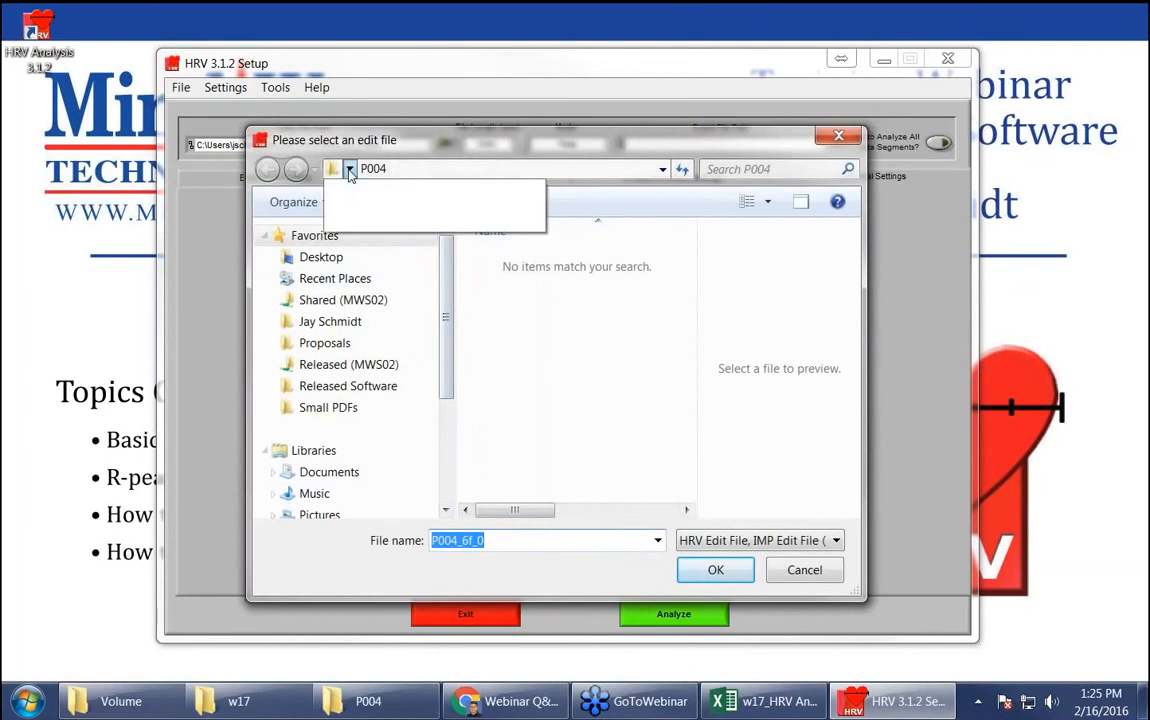
left_click(420, 366)
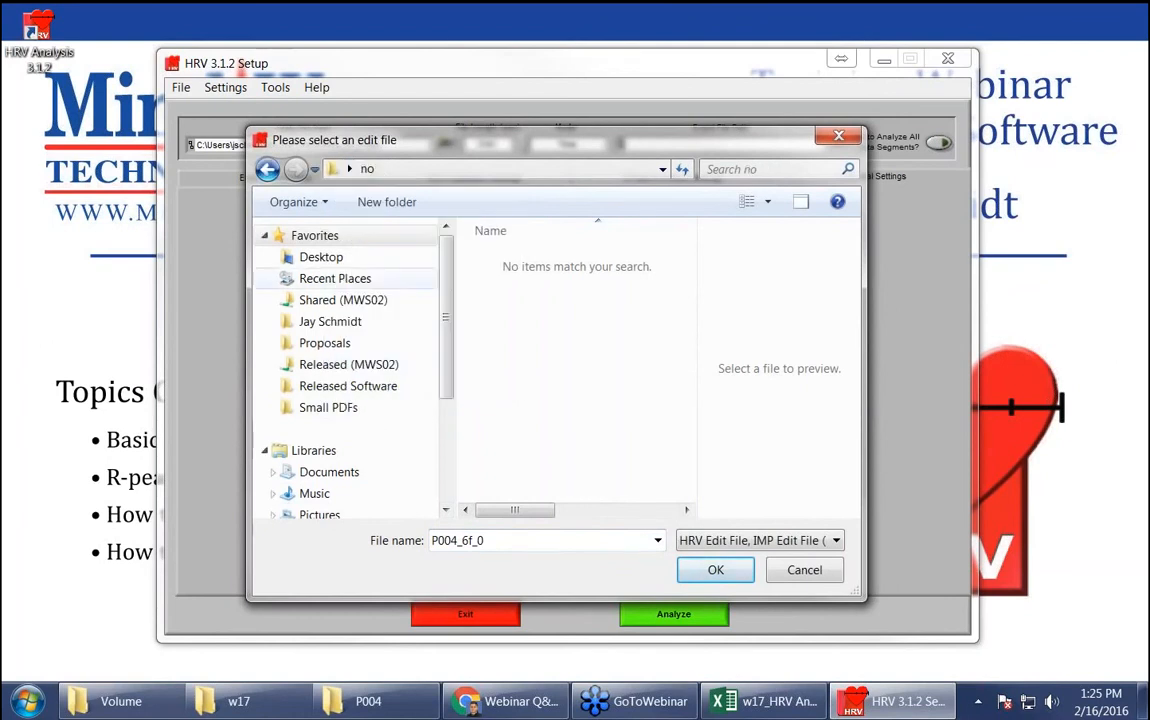
left_click(321, 257)
double_click(528, 323)
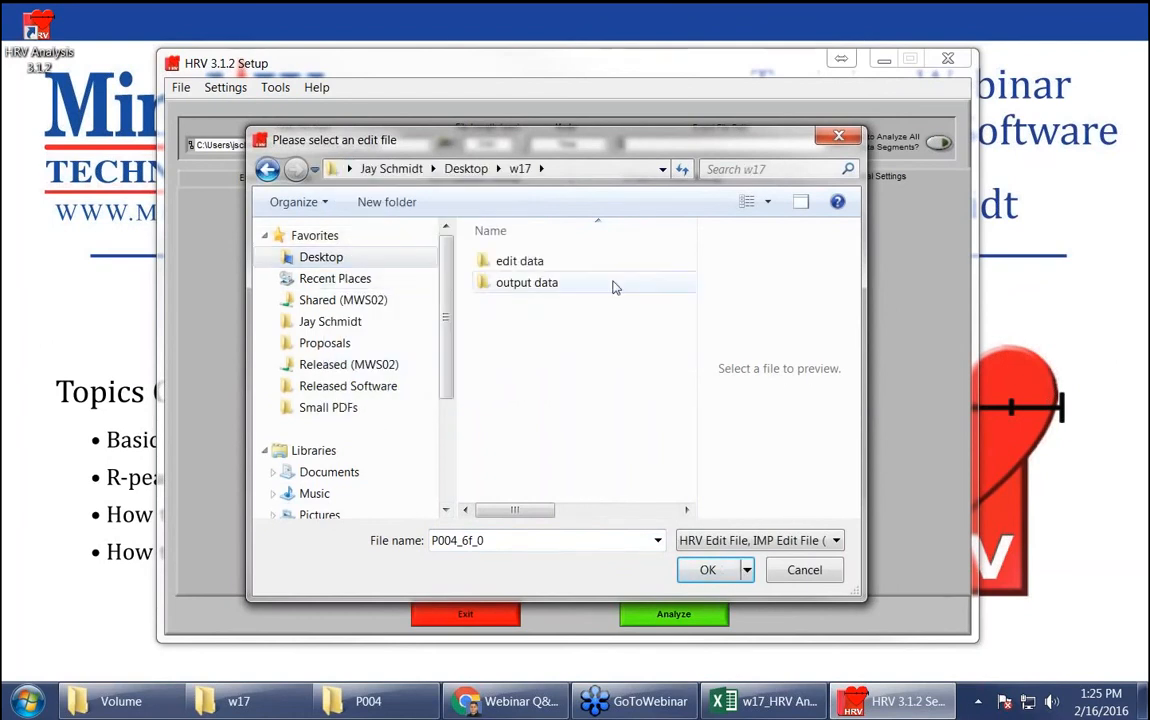
double_click(545, 263)
left_click(546, 263)
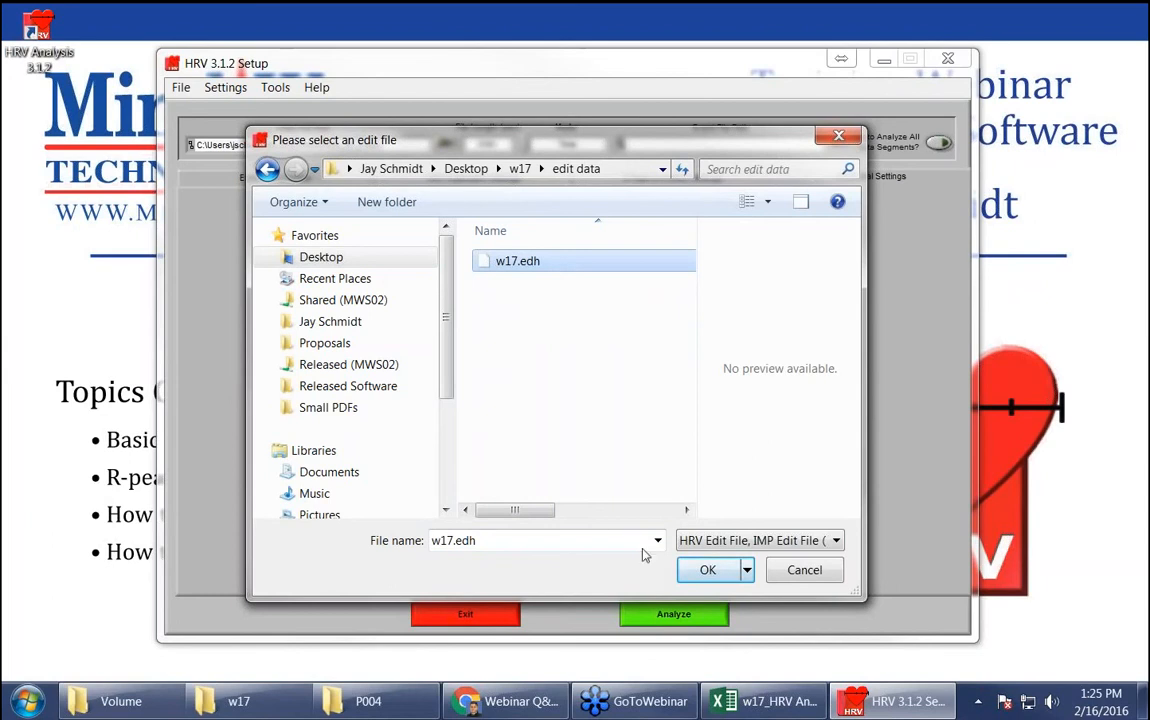
left_click(804, 570)
Step: Analyze P004_6f_0.mwi from the Events and Modes settings with the ECG not inverted, and advance to segment 4
left_click(331, 183)
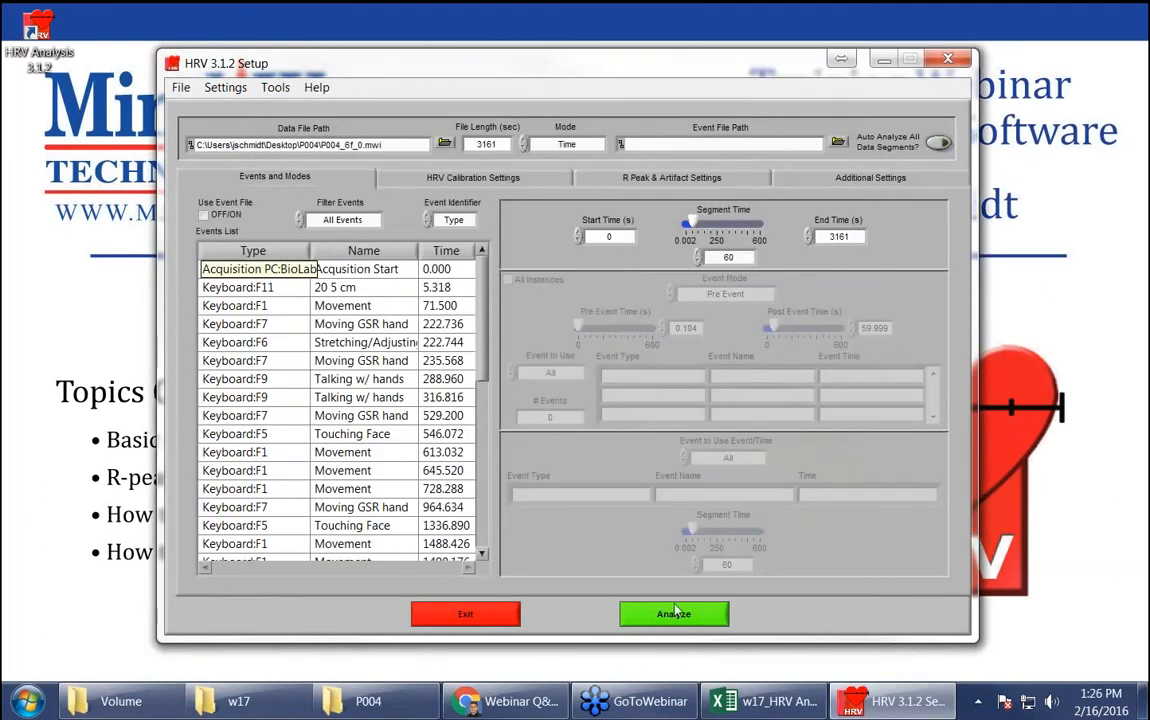
left_click(675, 611)
left_click(538, 379)
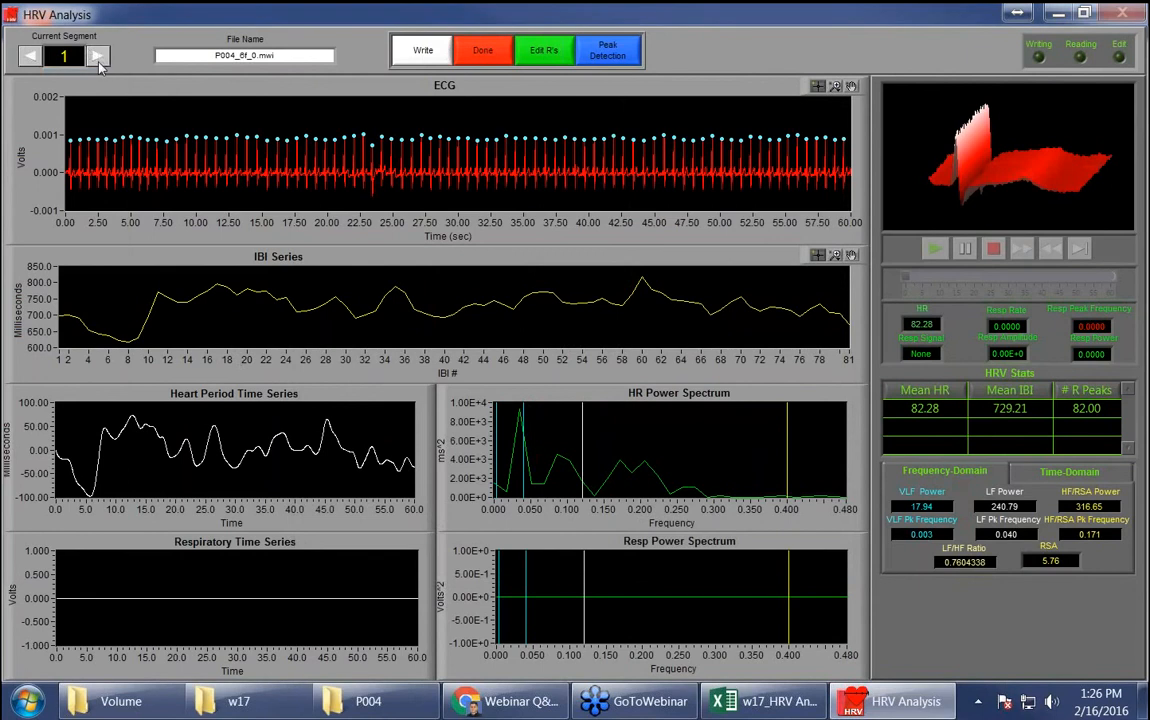
left_click(95, 55)
left_click(95, 55)
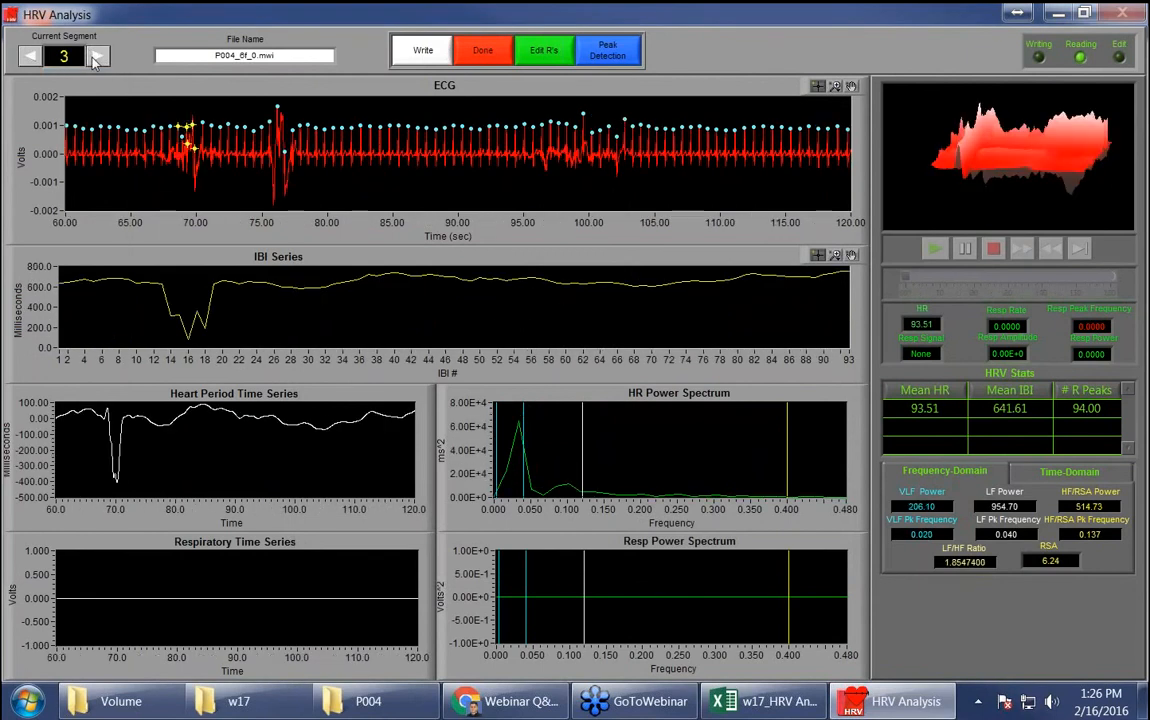
left_click(38, 56)
left_click(97, 56)
left_click(97, 56)
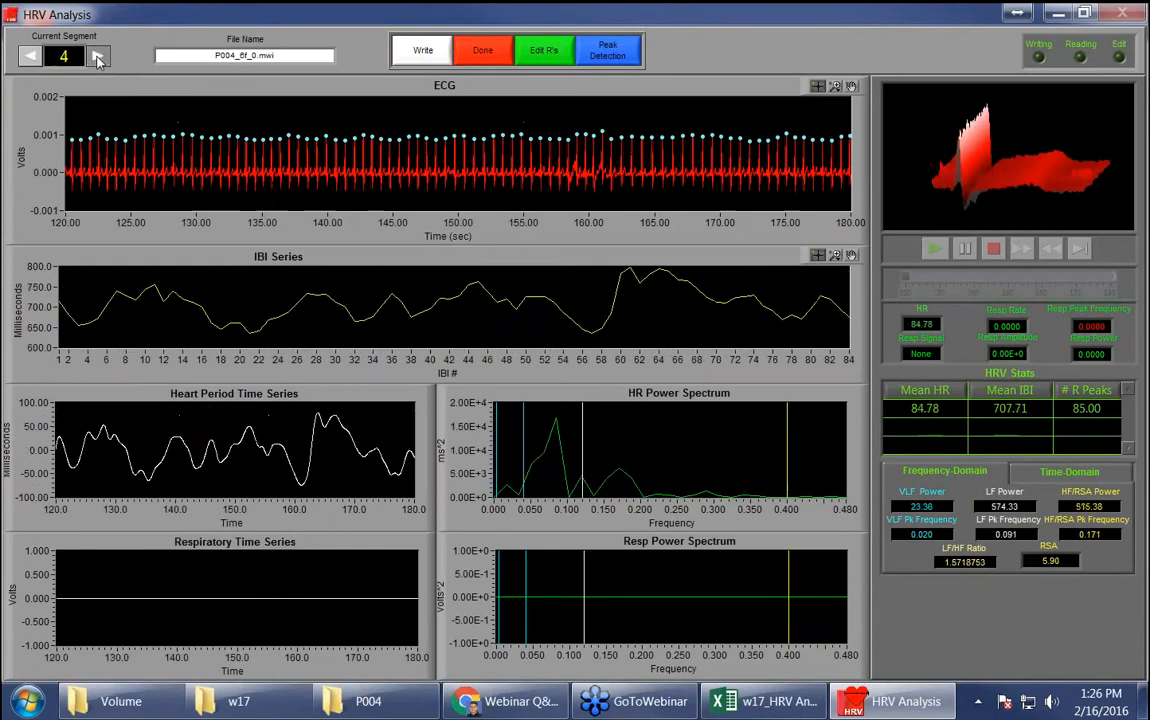
Step: Edit segment 4's R peaks with Snap to Peak off, deleting the point near 203 s and inserting one slightly off the peak
left_click(544, 52)
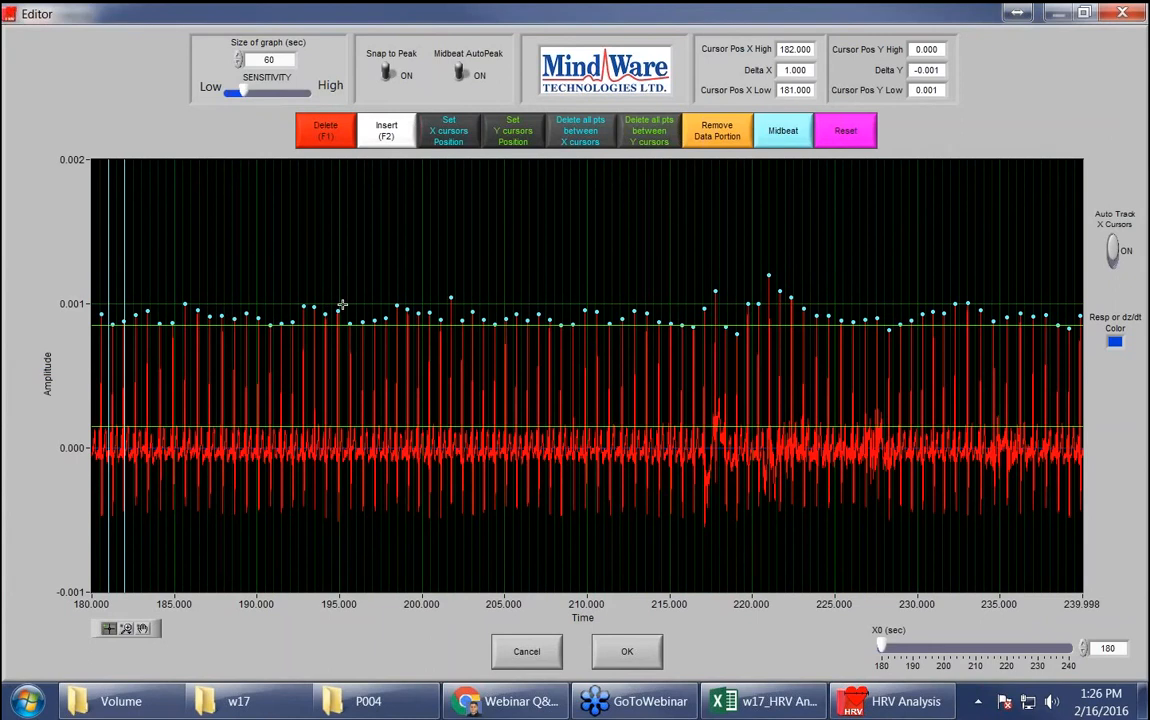
left_click(126, 628)
left_click(166, 512)
left_click_drag(430, 440, 647, 427)
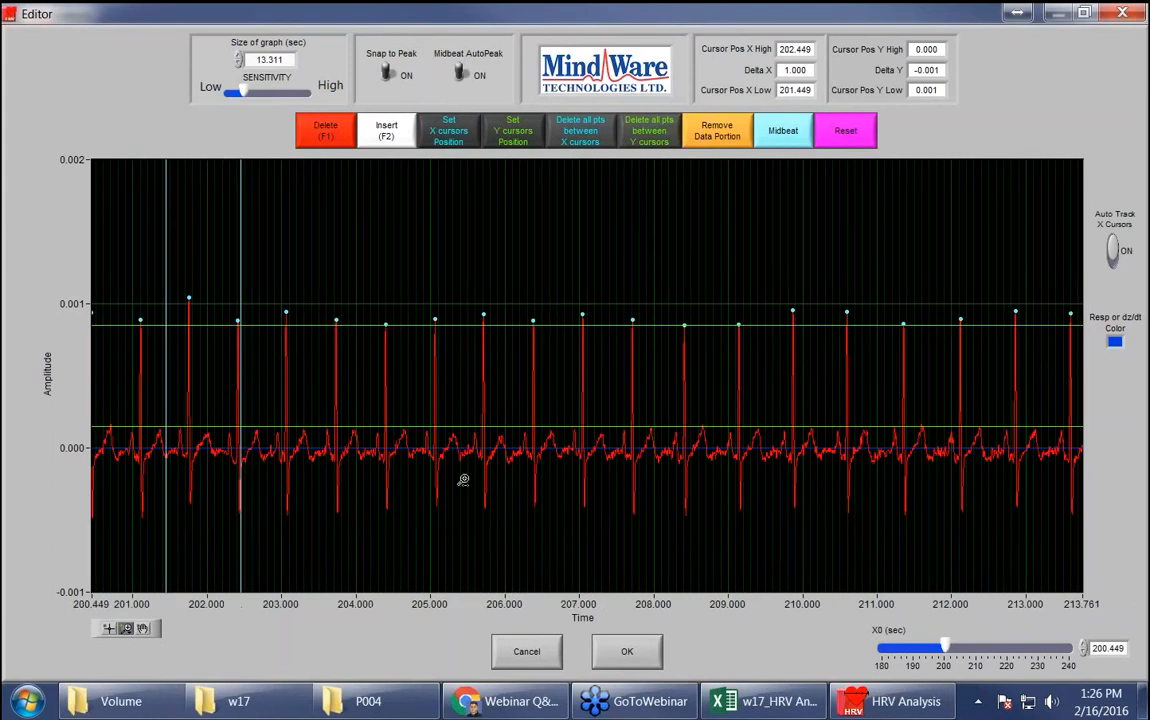
left_click(388, 74)
left_click(322, 136)
left_click(288, 316)
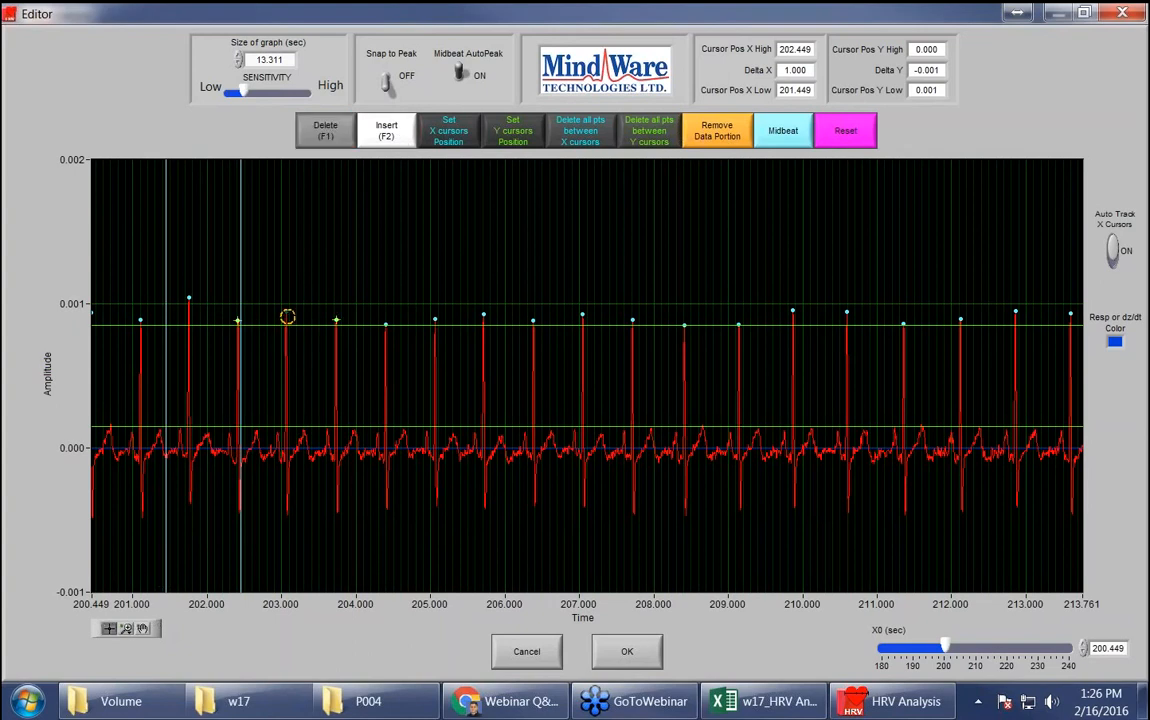
left_click(390, 125)
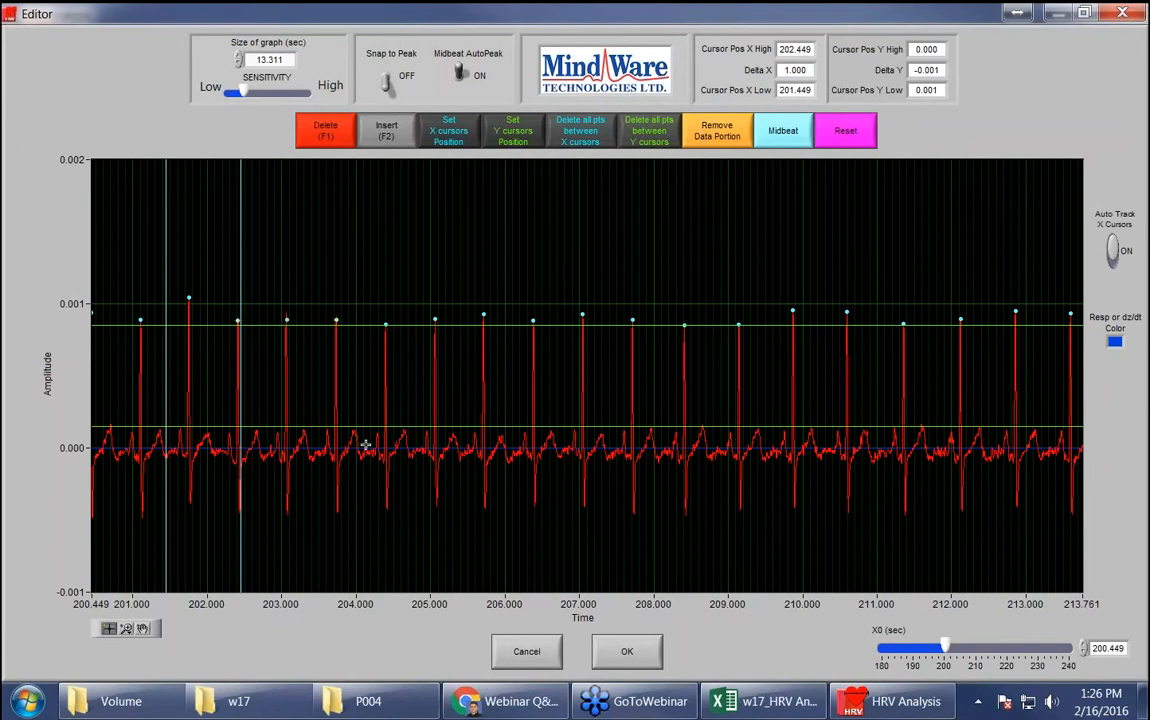
Step: Turn Snap to Peak on, raise the sensitivity, and replace the misplaced R point near 203 s with one on the actual peak
left_click(126, 628)
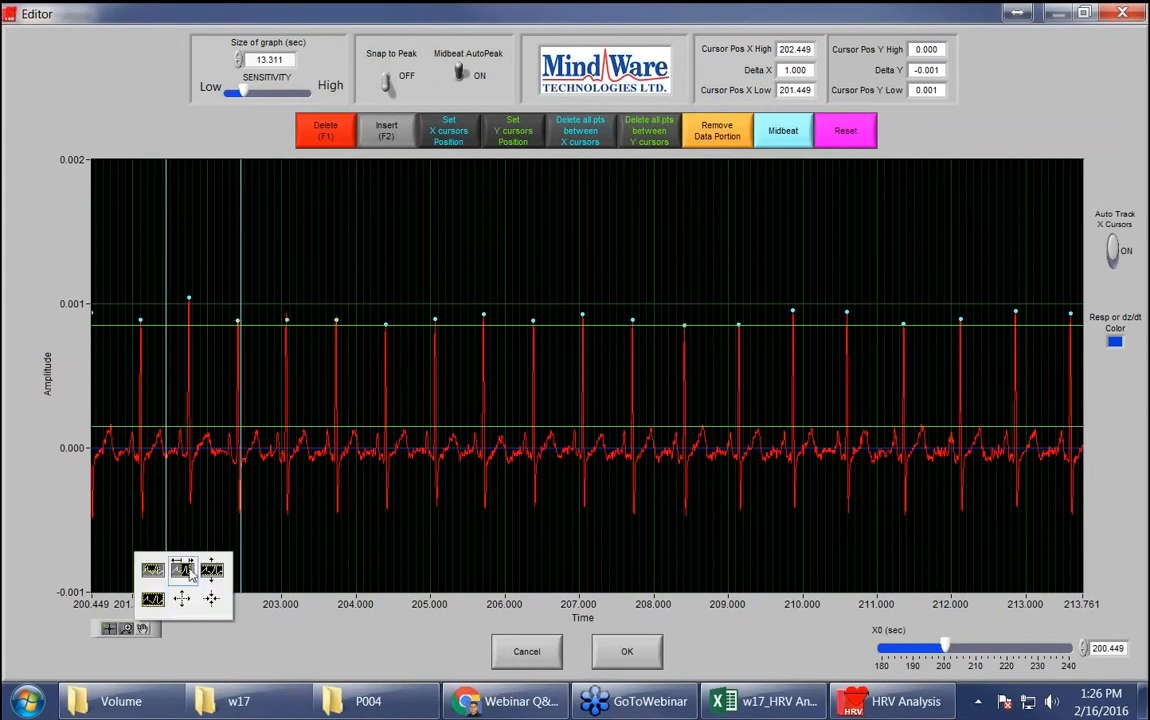
left_click(184, 596)
left_click_drag(225, 413, 344, 437)
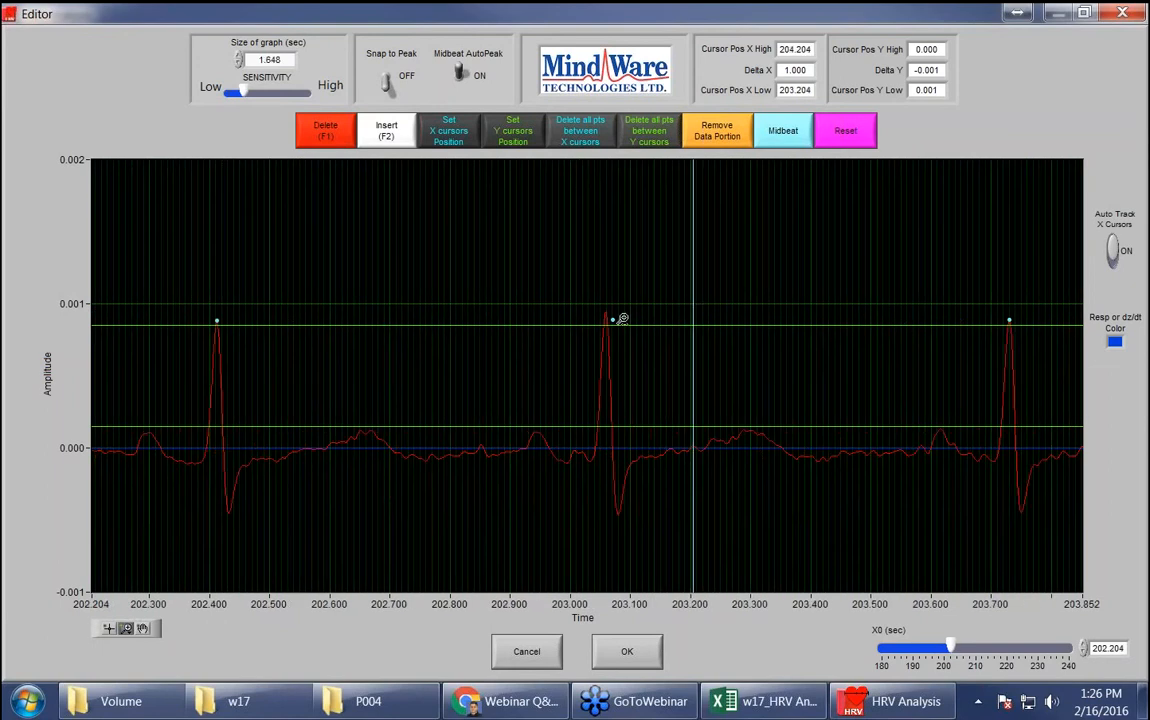
left_click(389, 80)
left_click(335, 134)
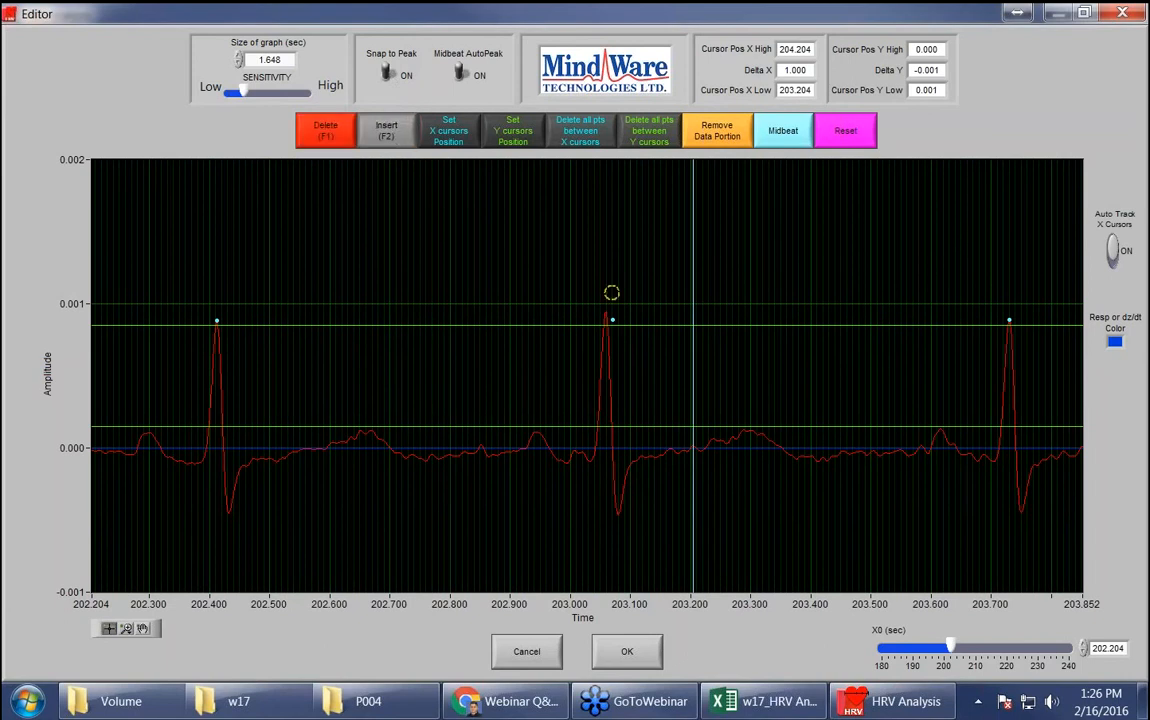
scroll(614, 319, "up", 5)
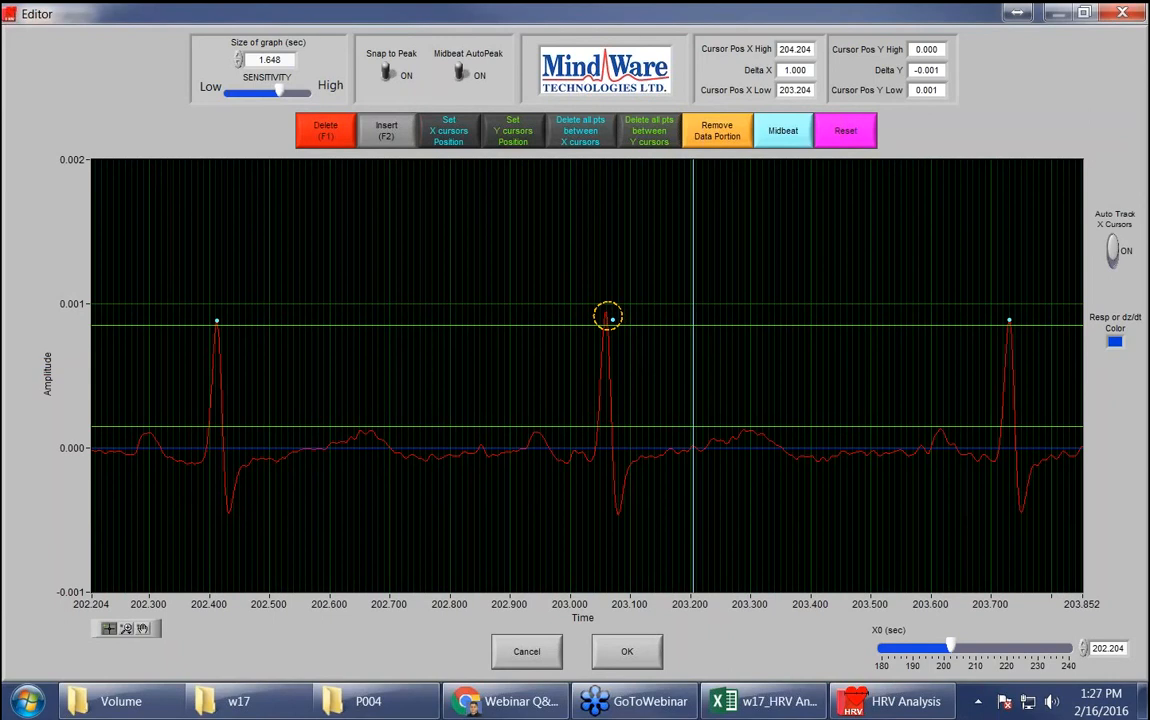
key("F2")
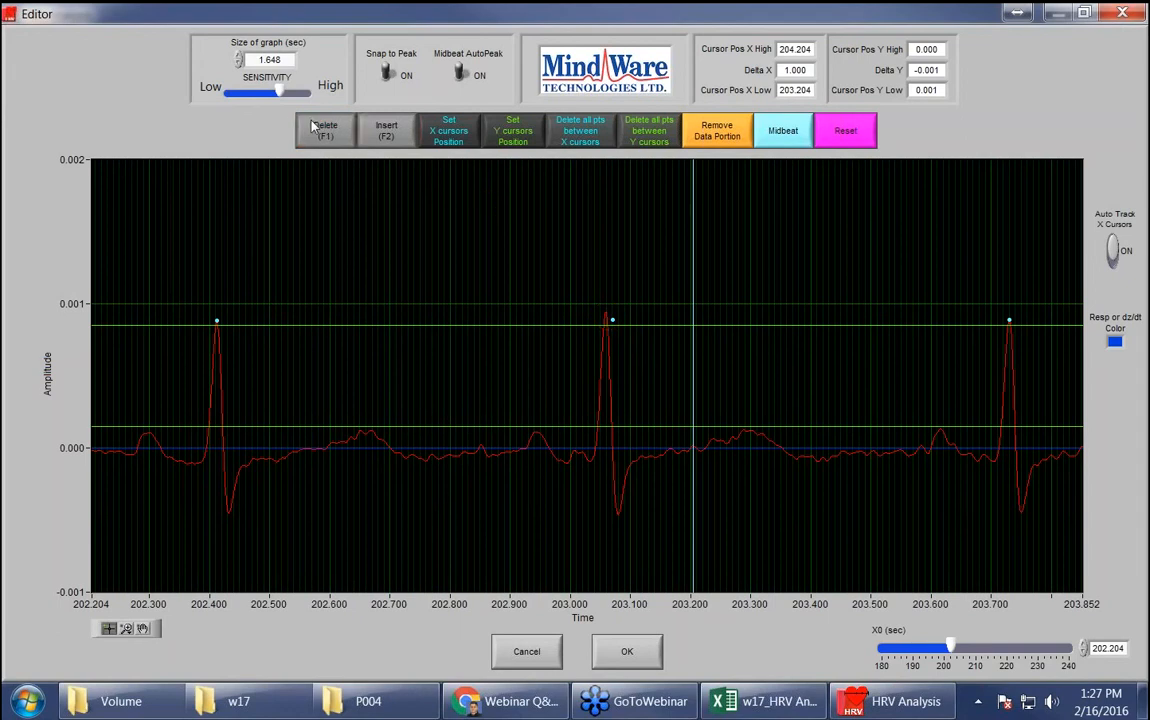
key("F1")
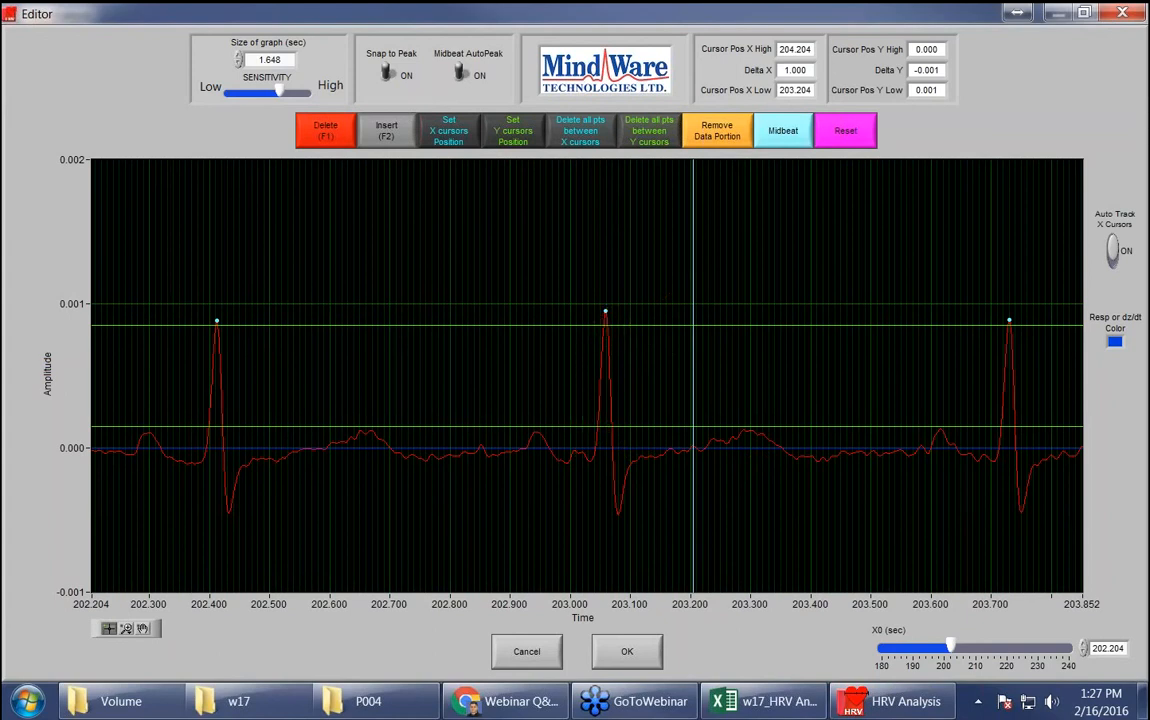
Step: Turn Snap to Peak off, restore the full segment view, then cancel the R peak edits and end the P004 analysis
left_click(389, 79)
left_click(127, 627)
left_click(212, 570)
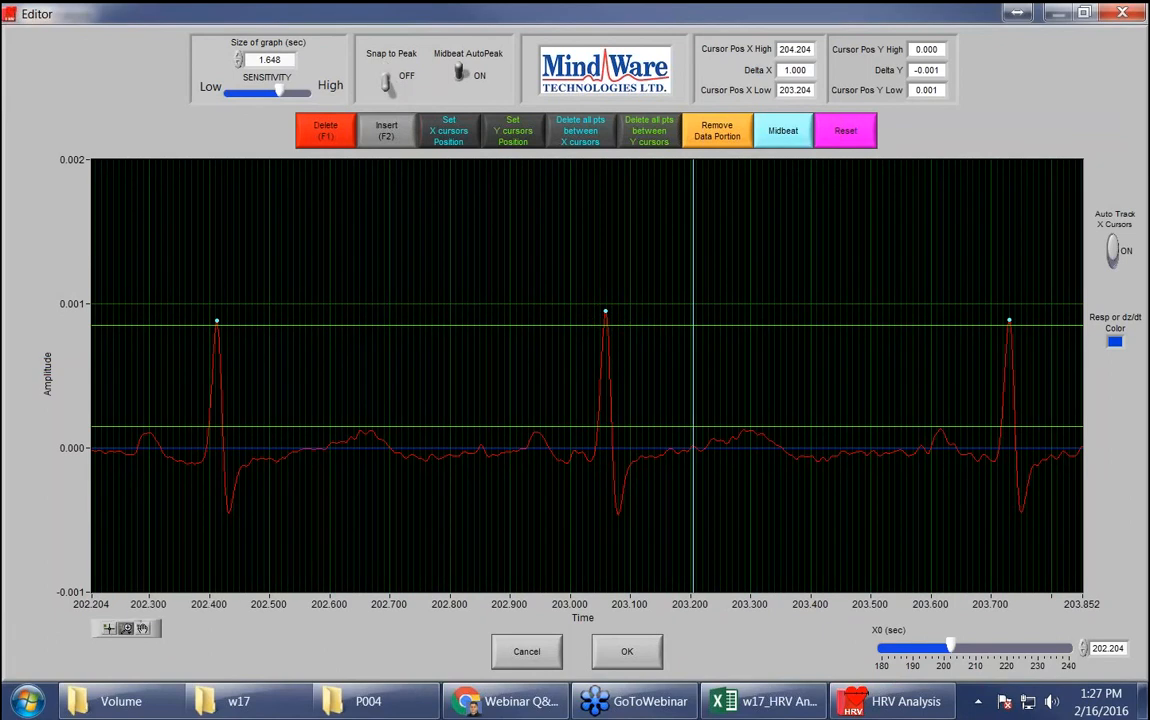
left_click_drag(542, 426, 654, 418)
left_click(127, 627)
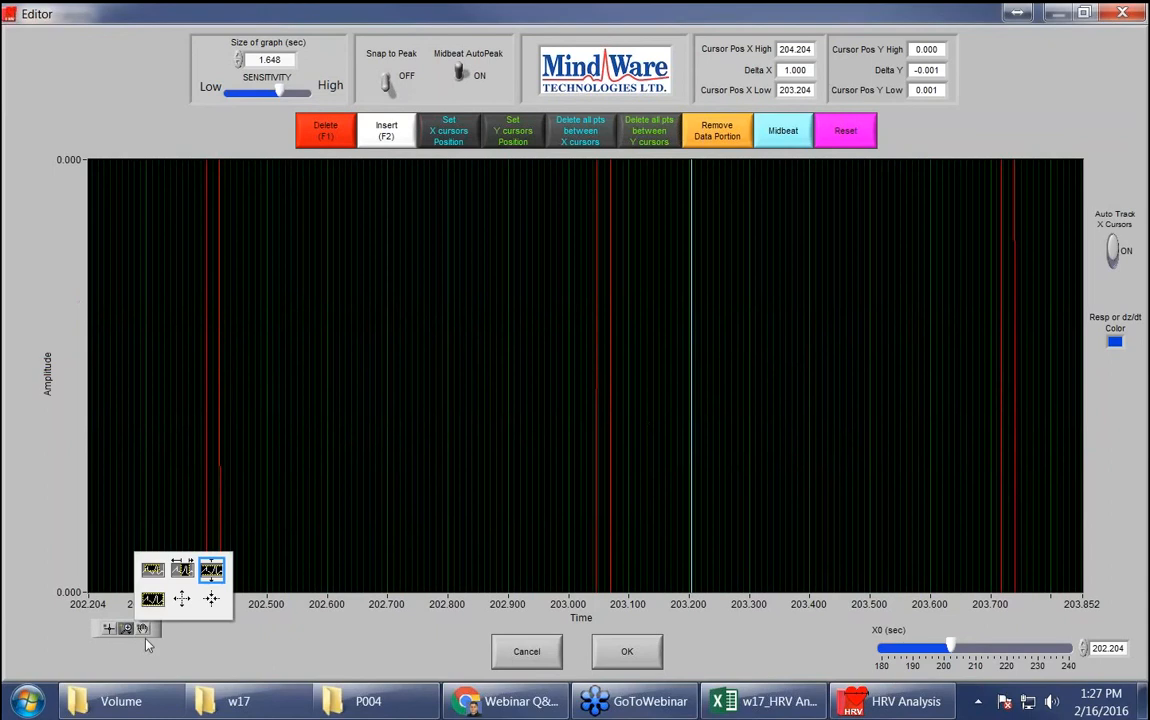
left_click(148, 598)
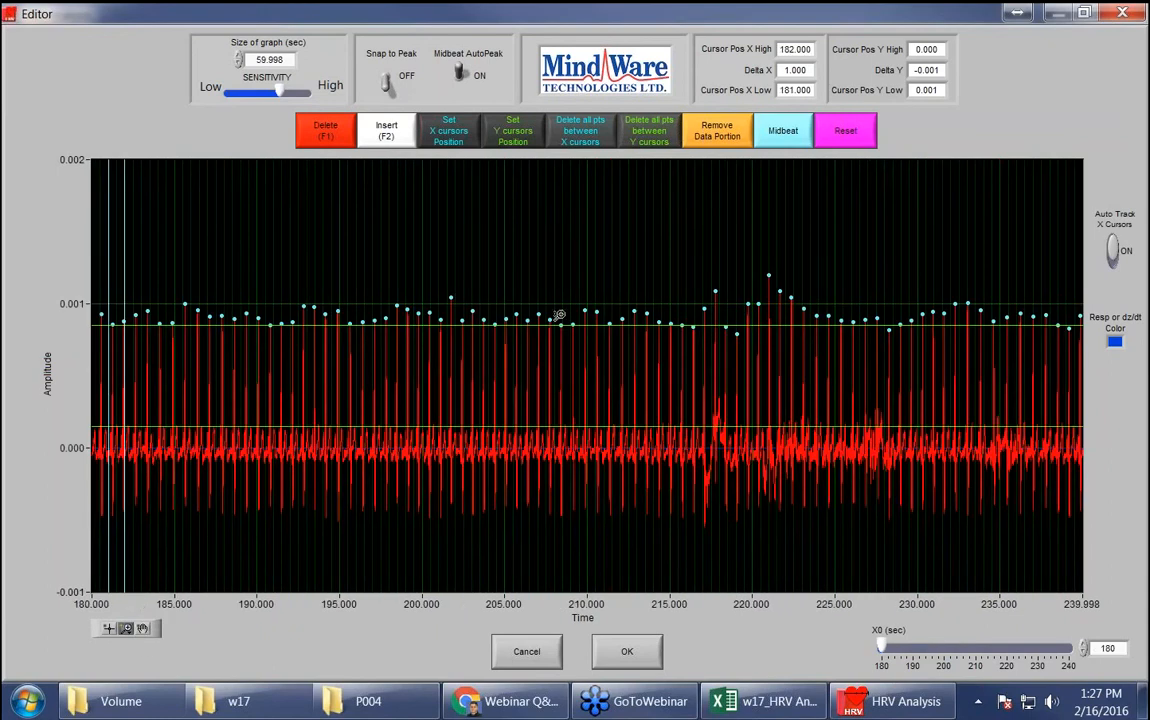
left_click(545, 651)
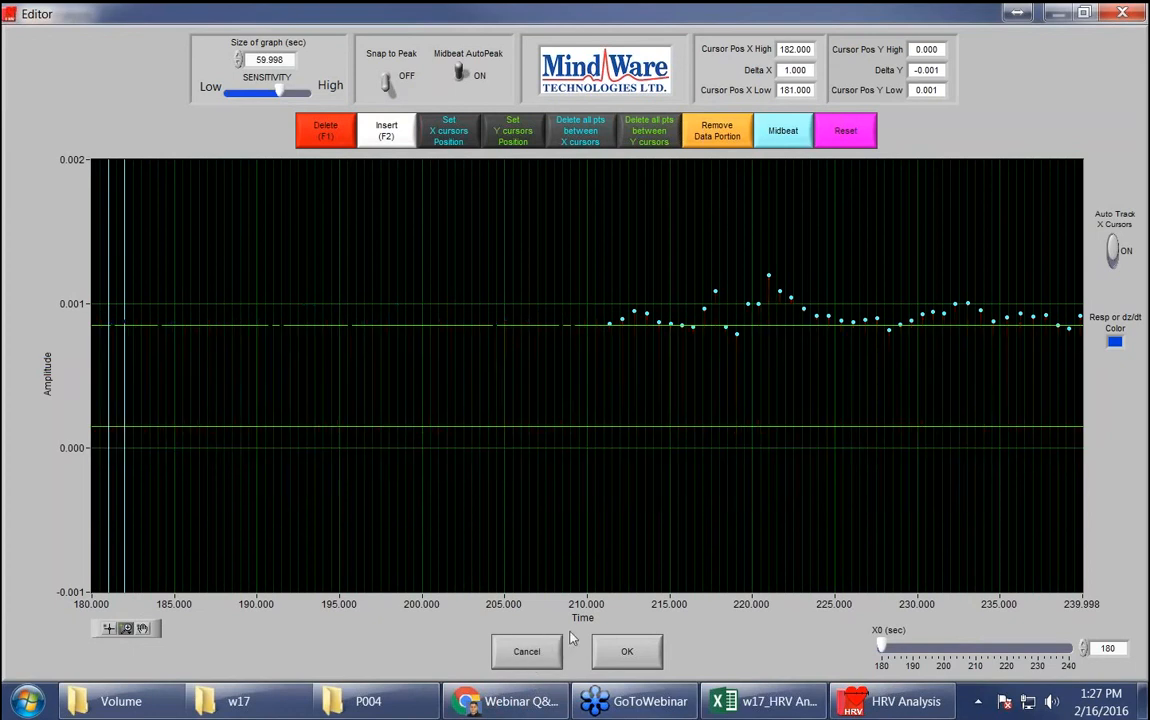
left_click(506, 53)
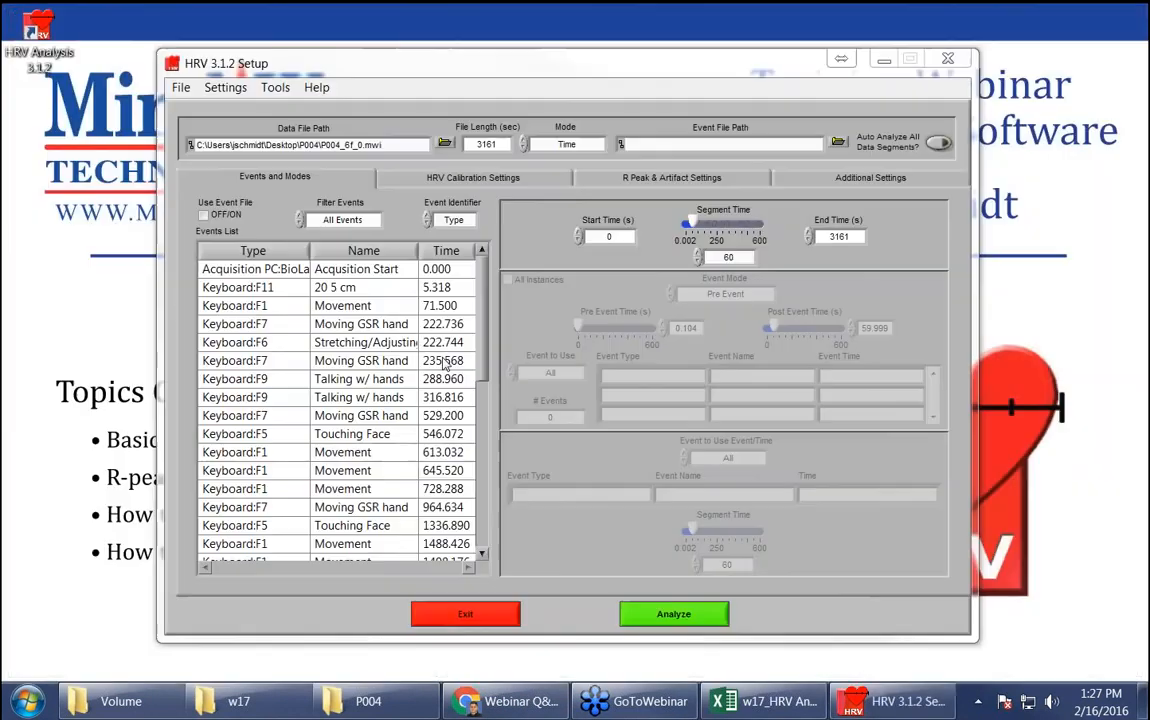
Step: Open the data file w17.mw from the w17 folder and accept its channel mapping
left_click(179, 88)
left_click(198, 106)
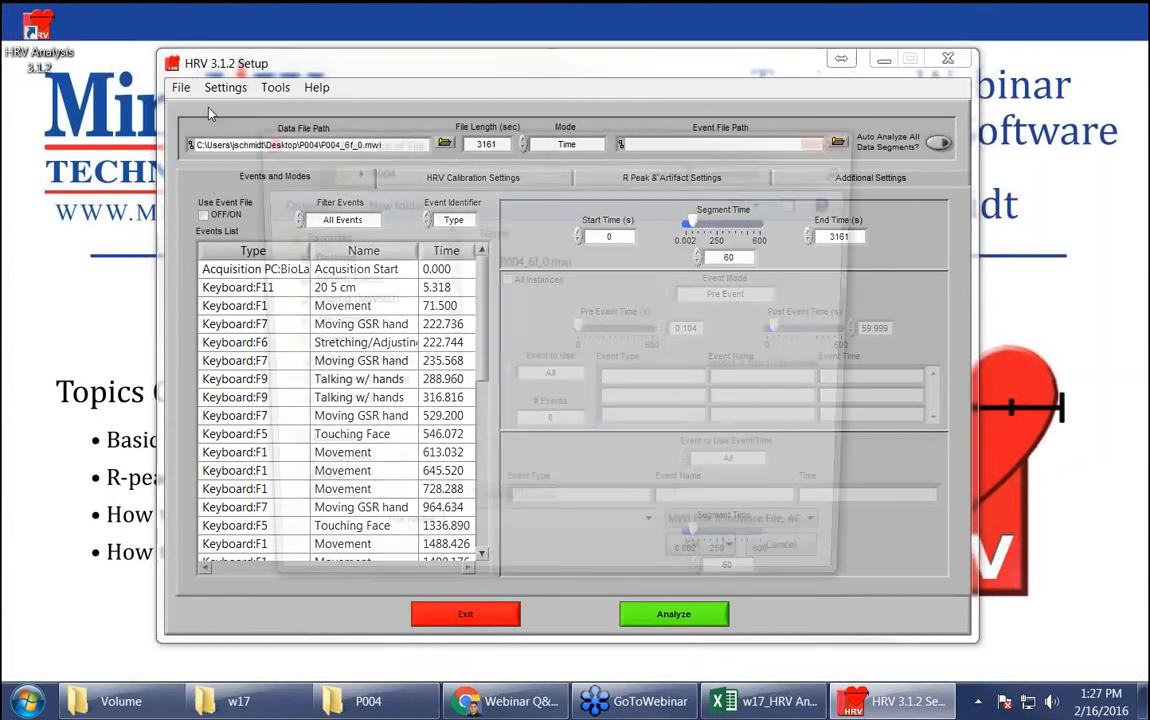
left_click(350, 172)
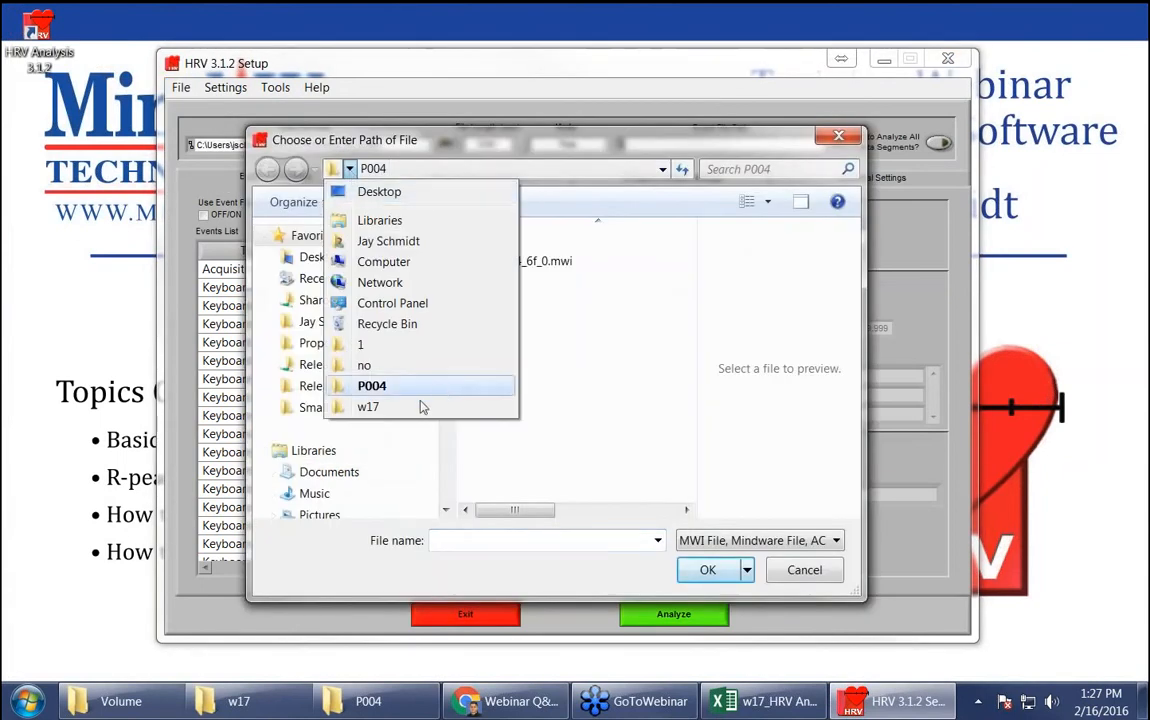
left_click(380, 405)
left_click(540, 305)
left_click(708, 570)
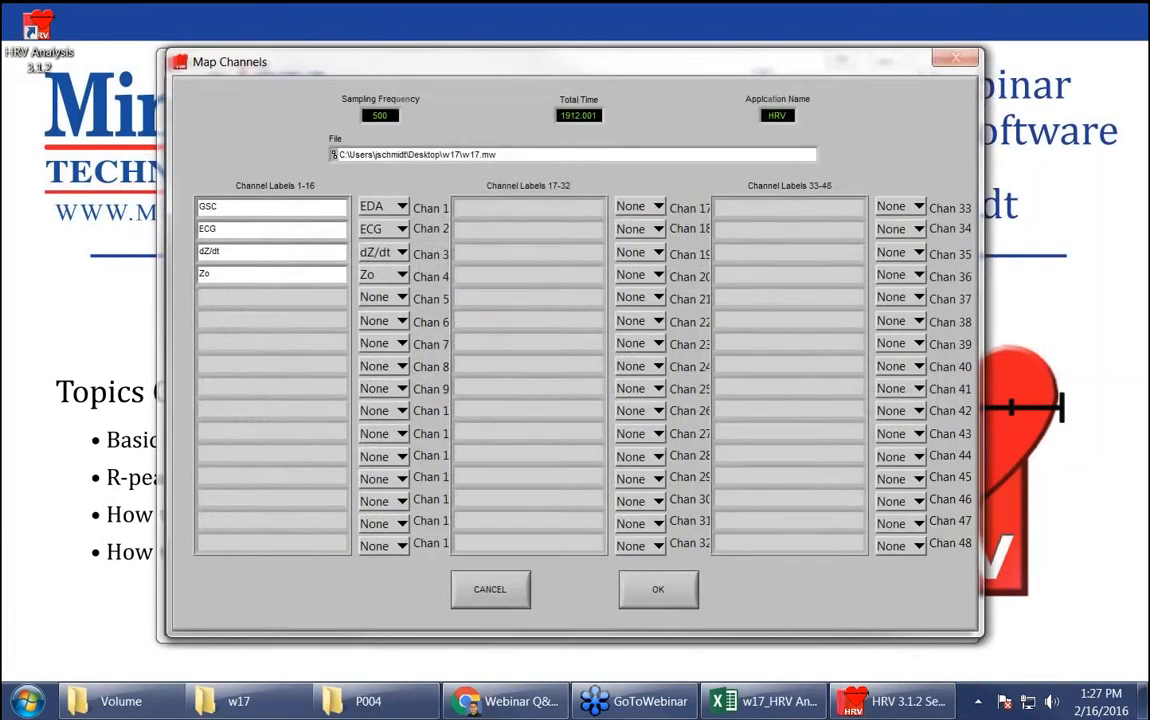
left_click(680, 602)
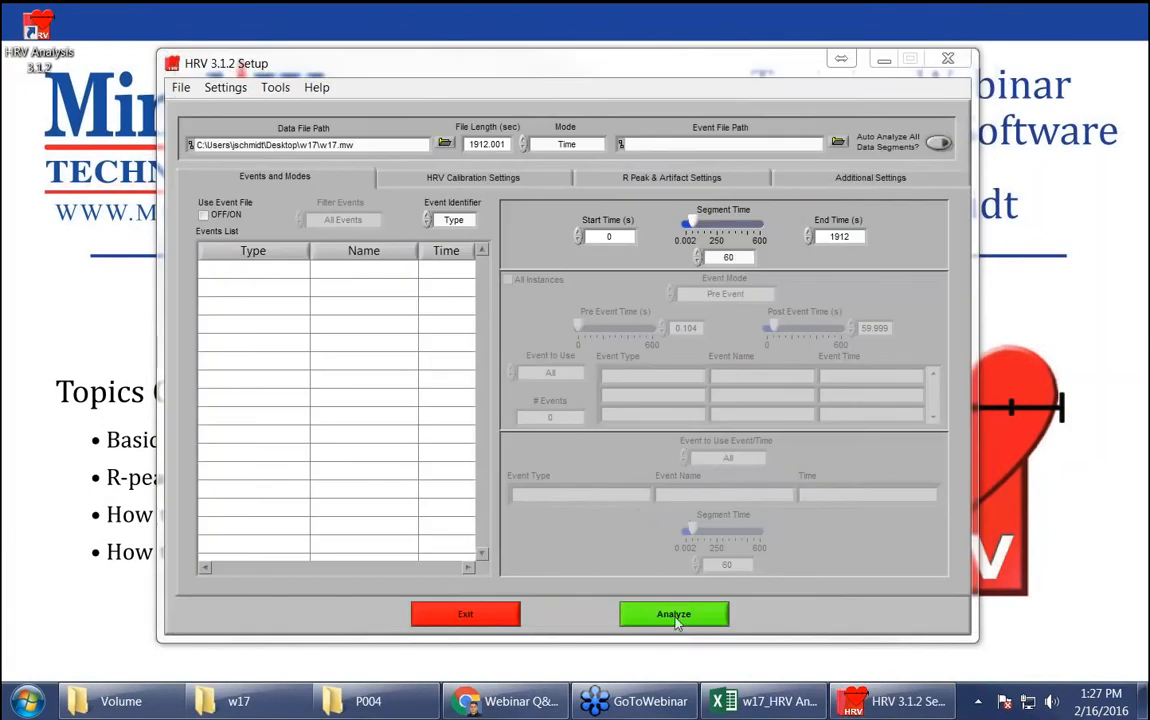
Step: Check the Additional Settings, analyze w17.mw with the ECG not inverted, and advance to segment 6
left_click(790, 177)
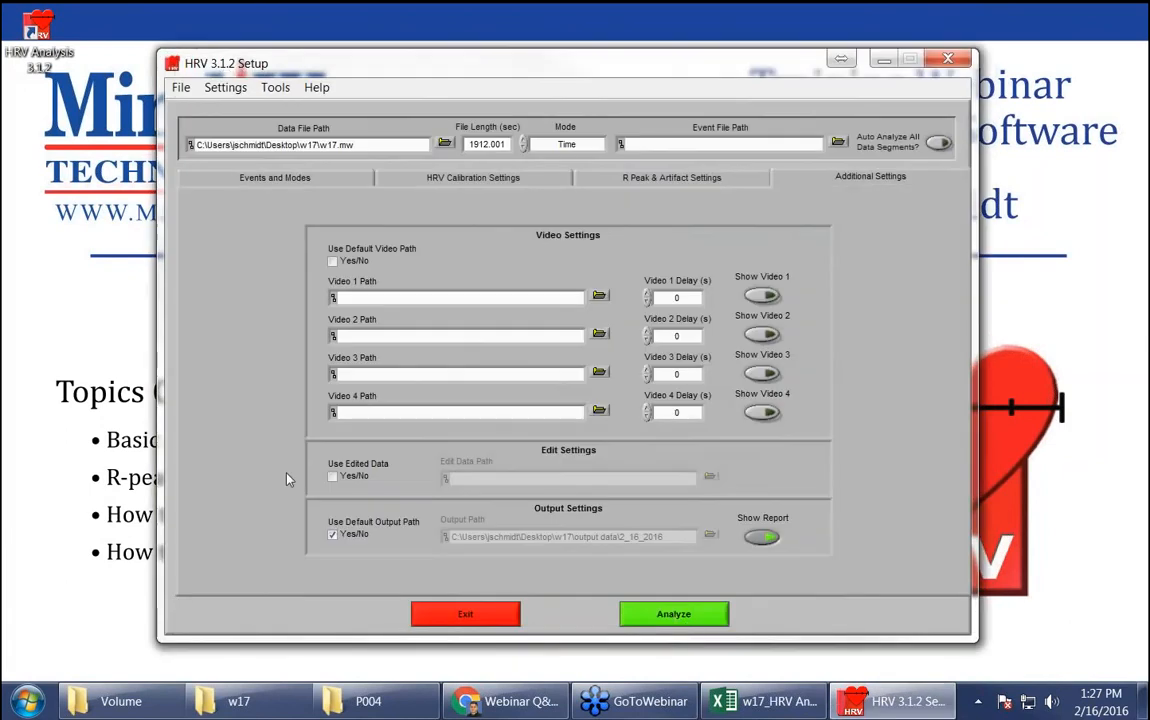
left_click(276, 182)
left_click(673, 613)
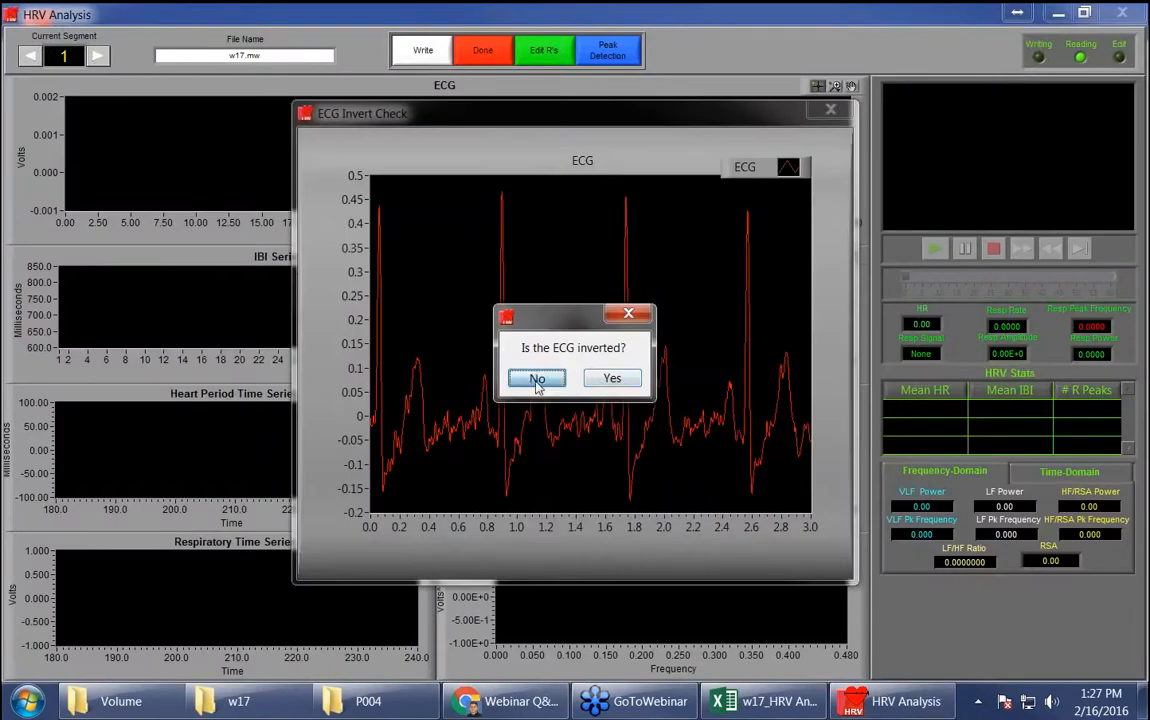
left_click(537, 379)
left_click(97, 56)
left_click(97, 56)
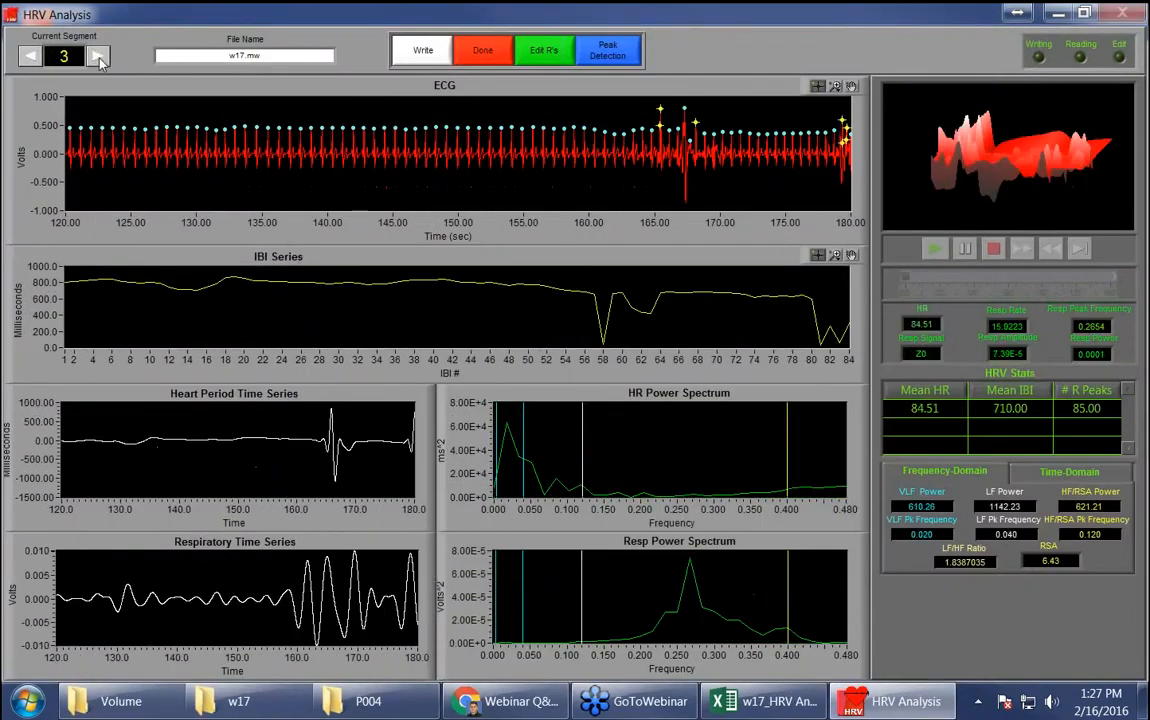
left_click(97, 56)
left_click(97, 56)
left_click(97, 56)
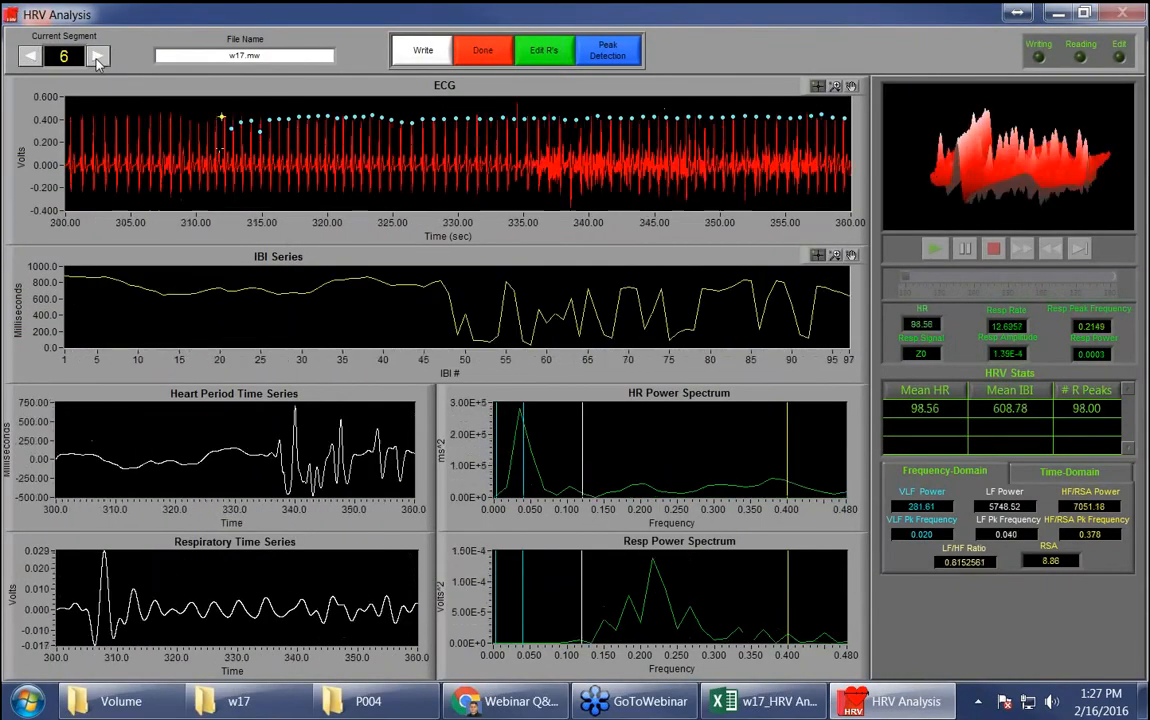
Step: In segment 6's R peak editor, raise the upper Y cursor to about 0.254 and delete all points between the Y cursors
left_click(544, 55)
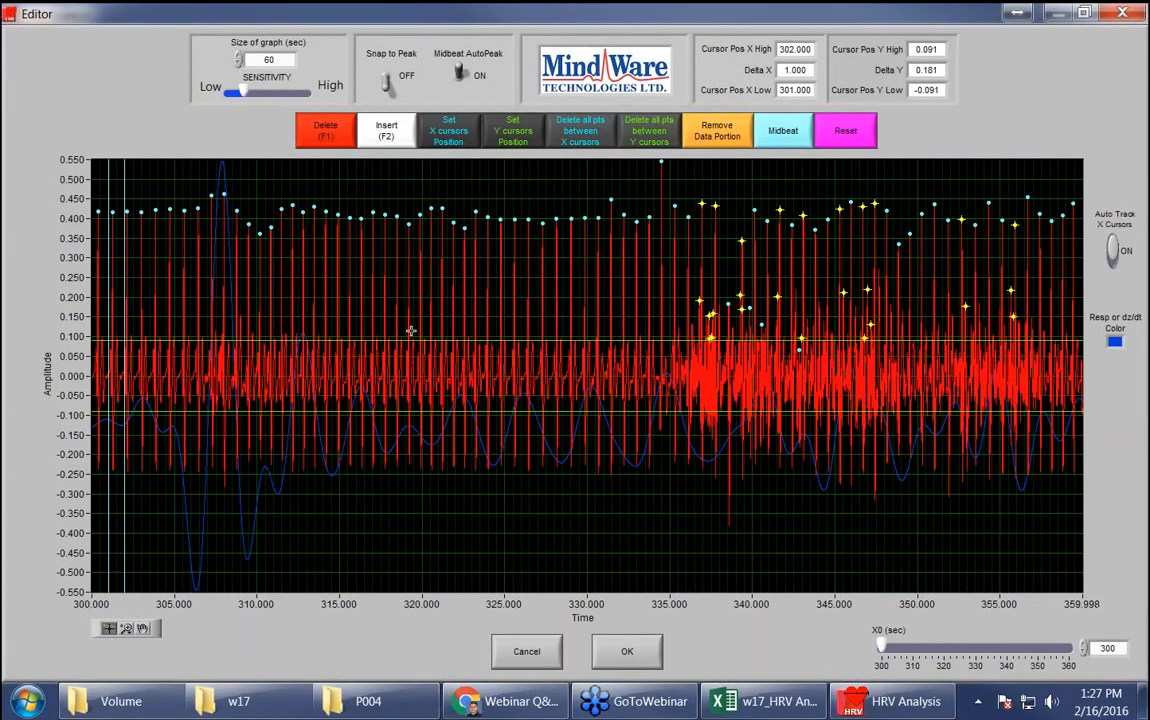
left_click_drag(410, 339, 407, 279)
left_click(651, 136)
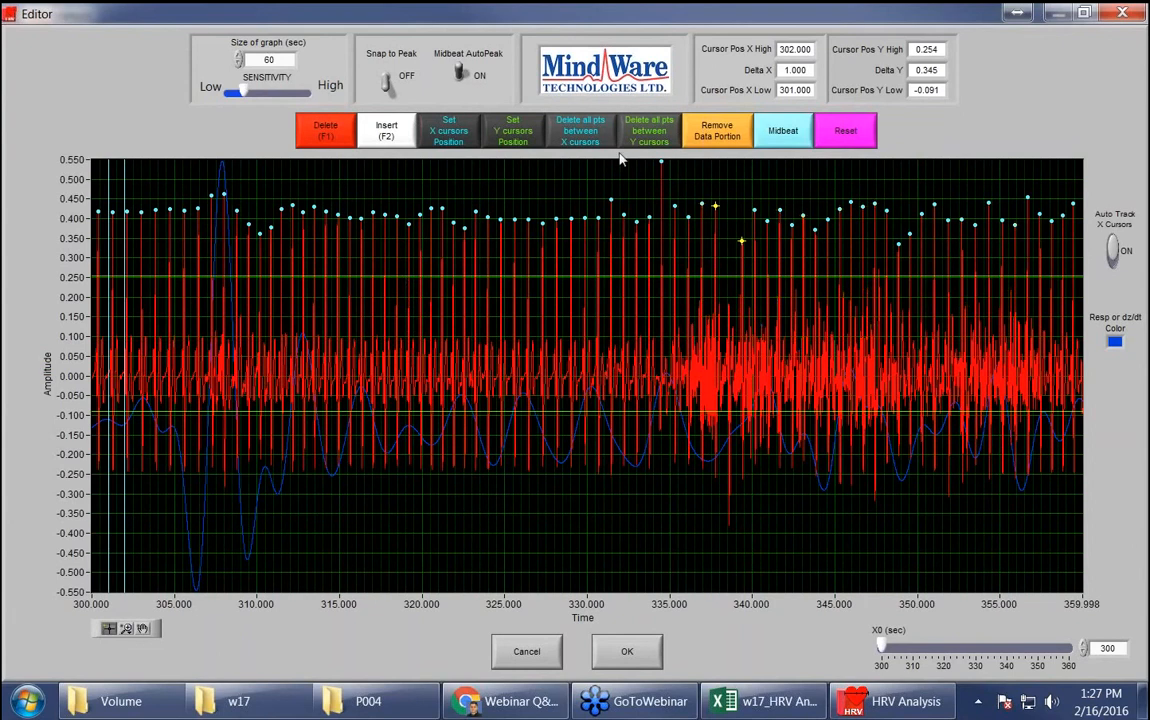
Step: Place the X cursors around the gap between the two flagged R peaks, at about 337.649 and 339.509 seconds
left_click(128, 629)
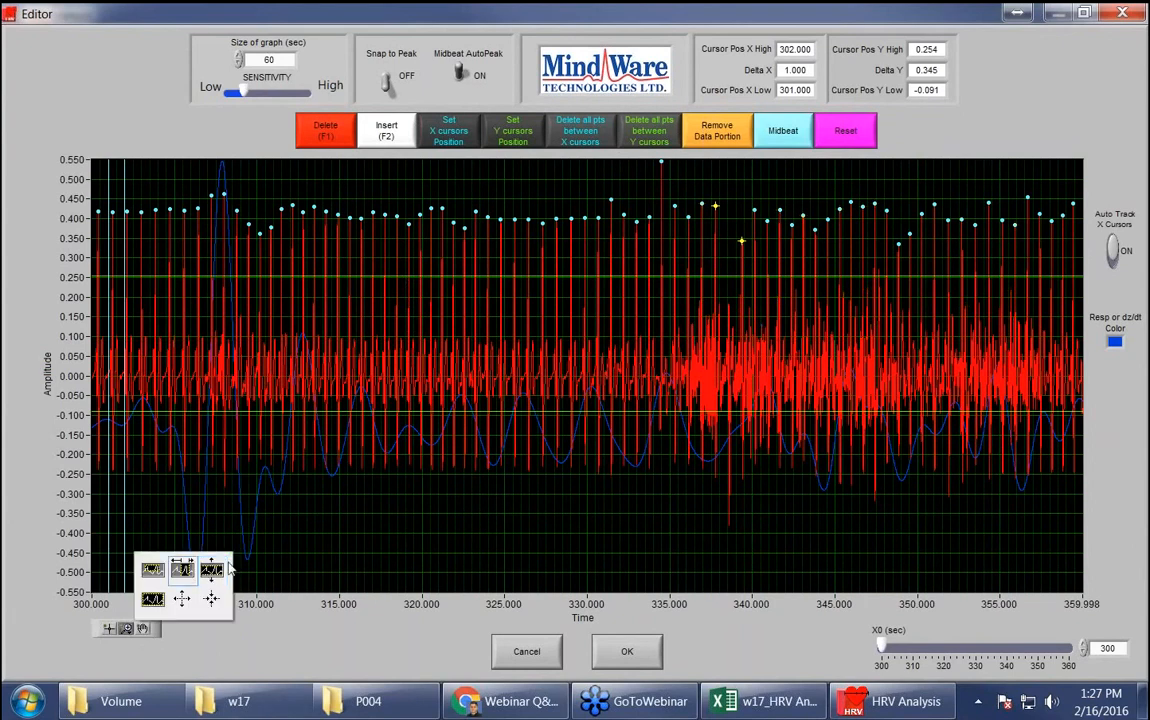
left_click(182, 570)
left_click_drag(631, 469, 827, 485)
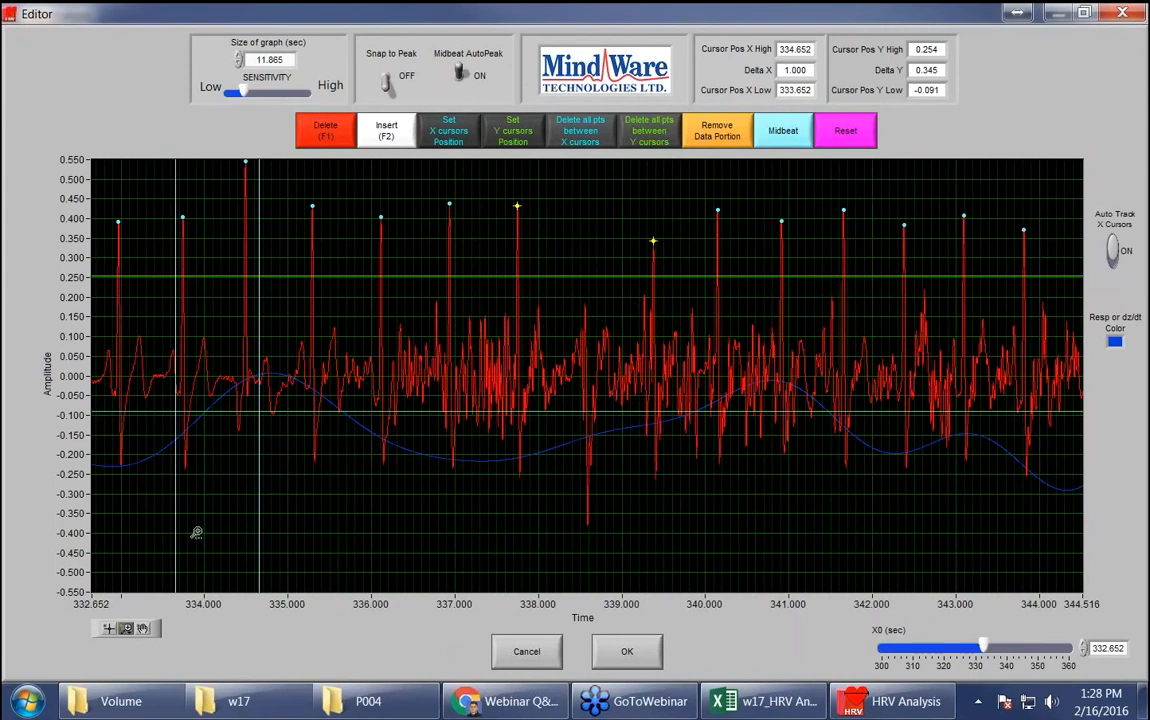
left_click(109, 628)
left_click_drag(255, 527, 665, 524)
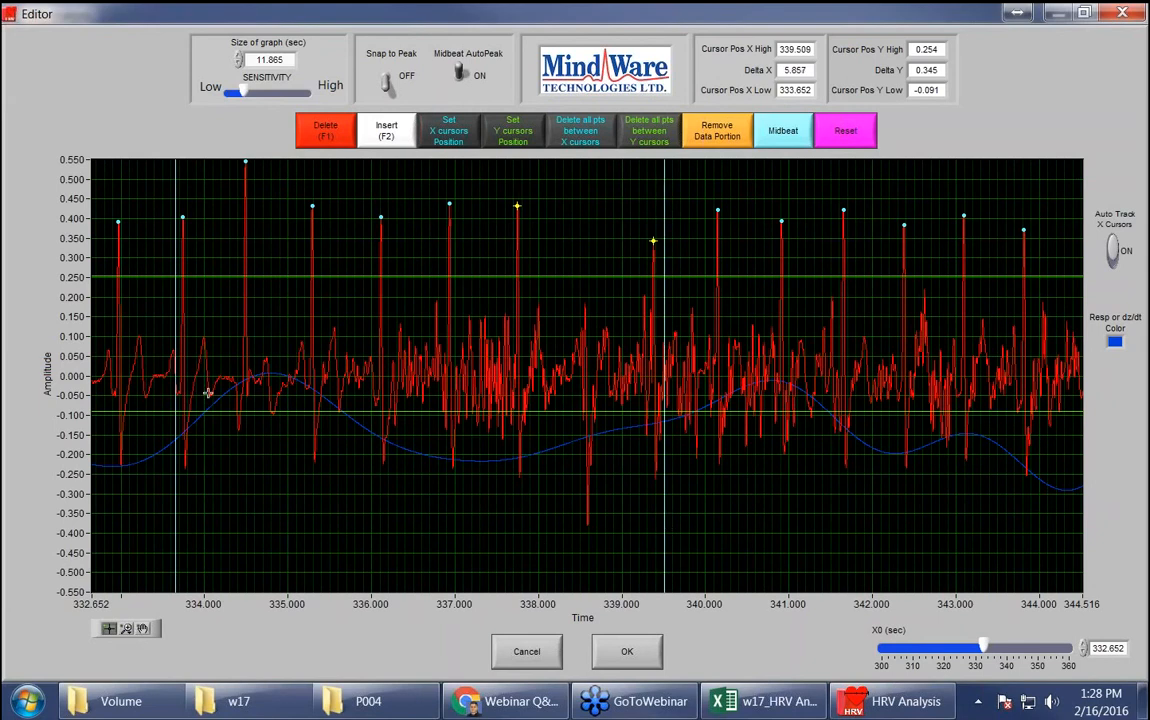
left_click_drag(178, 428, 509, 436)
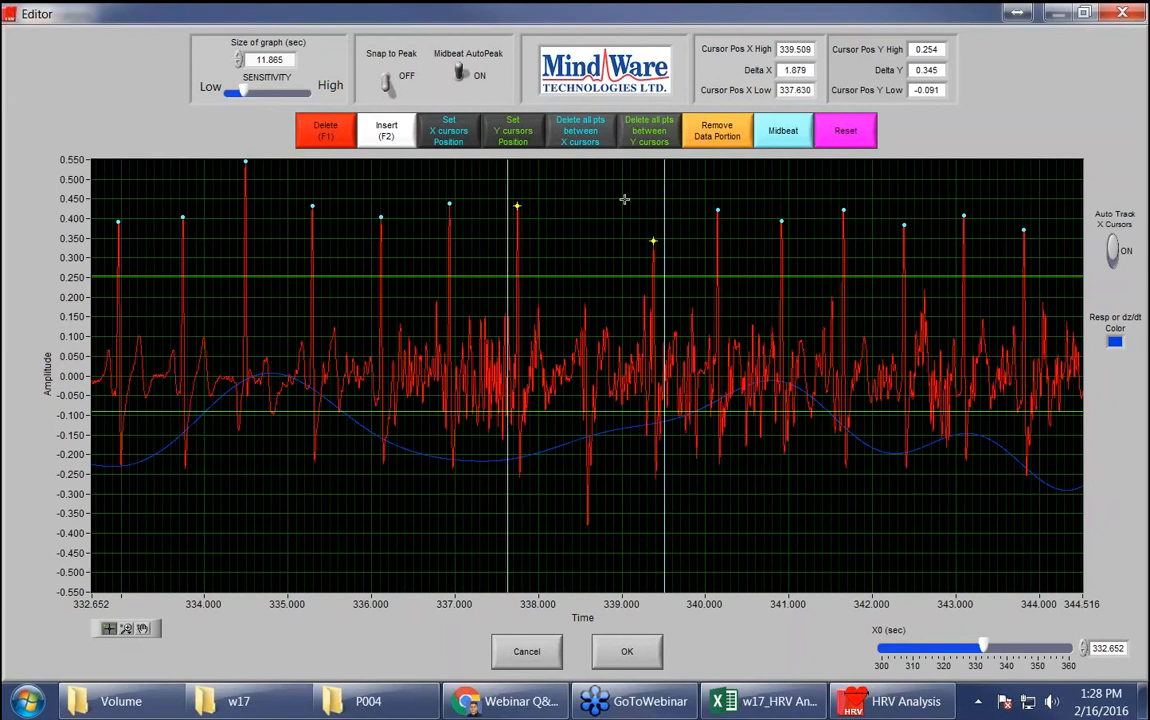
left_click_drag(508, 182, 512, 190)
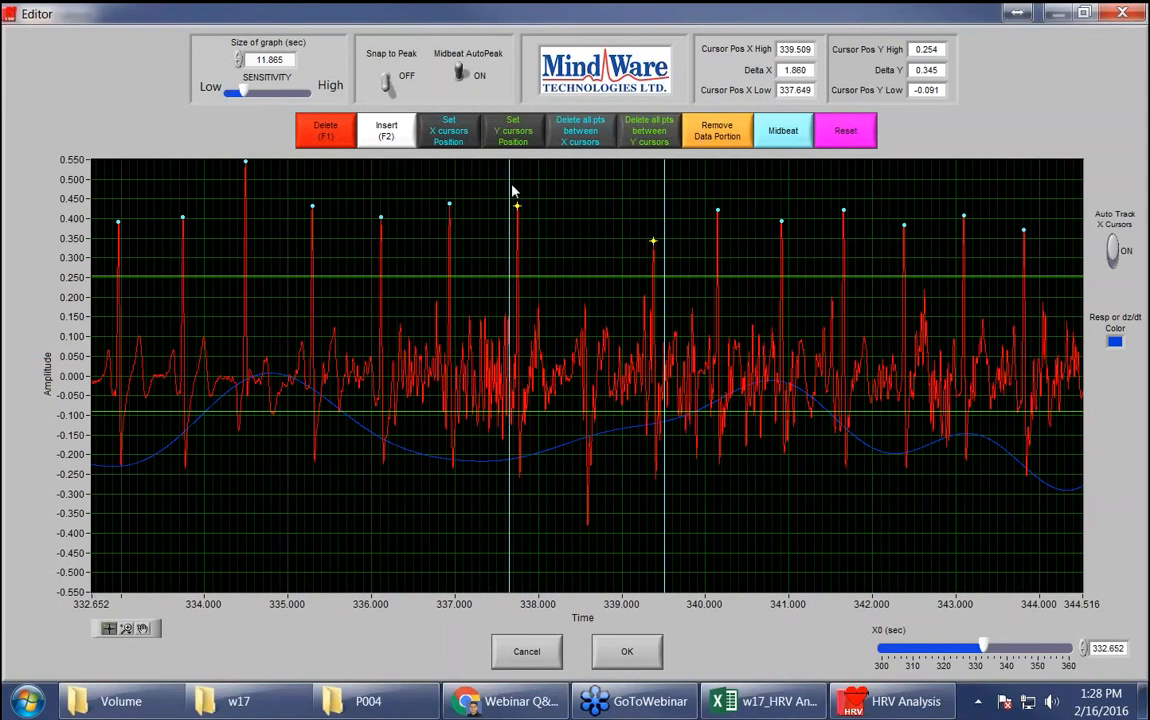
Step: Replace the first midbeat inserted between the X cursors with a new one, using Snap to Peak on and Midbeat AutoPeak off
left_click(804, 137)
left_click(385, 82)
left_click(461, 73)
left_click(342, 133)
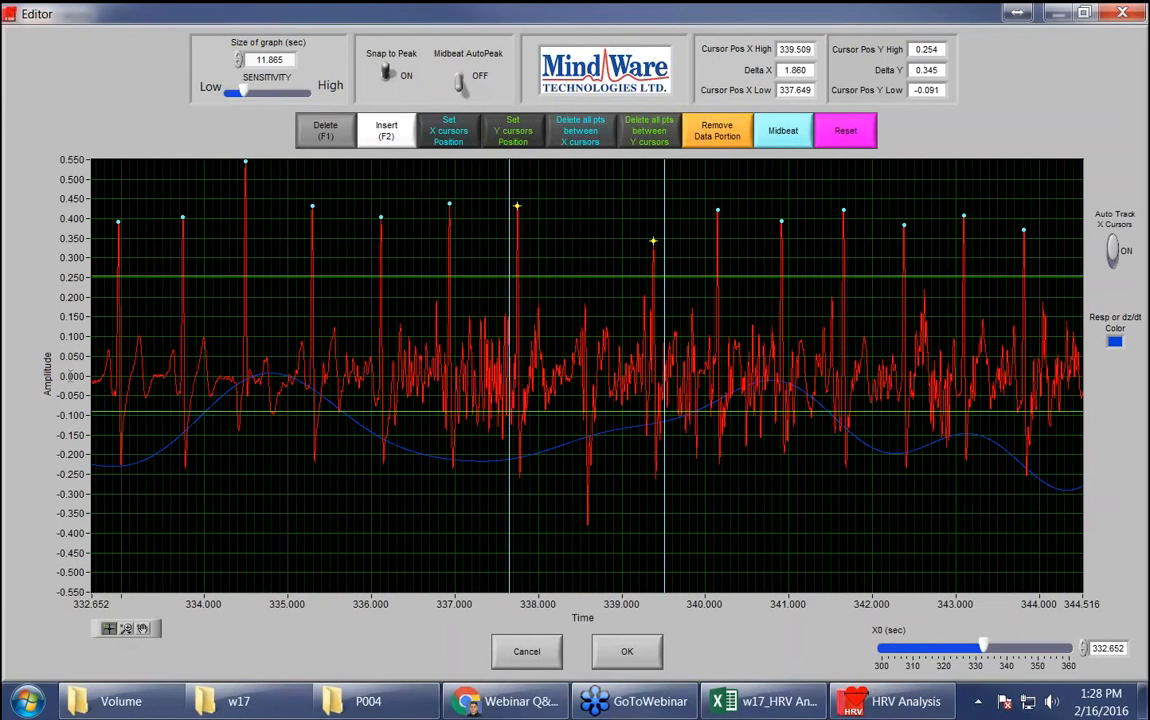
left_click(788, 130)
Step: Insert an R peak point on the wave crest near 338.56 seconds and delete the midbeat point beside it
left_click(129, 629)
left_click(185, 571)
left_click_drag(538, 483, 631, 496)
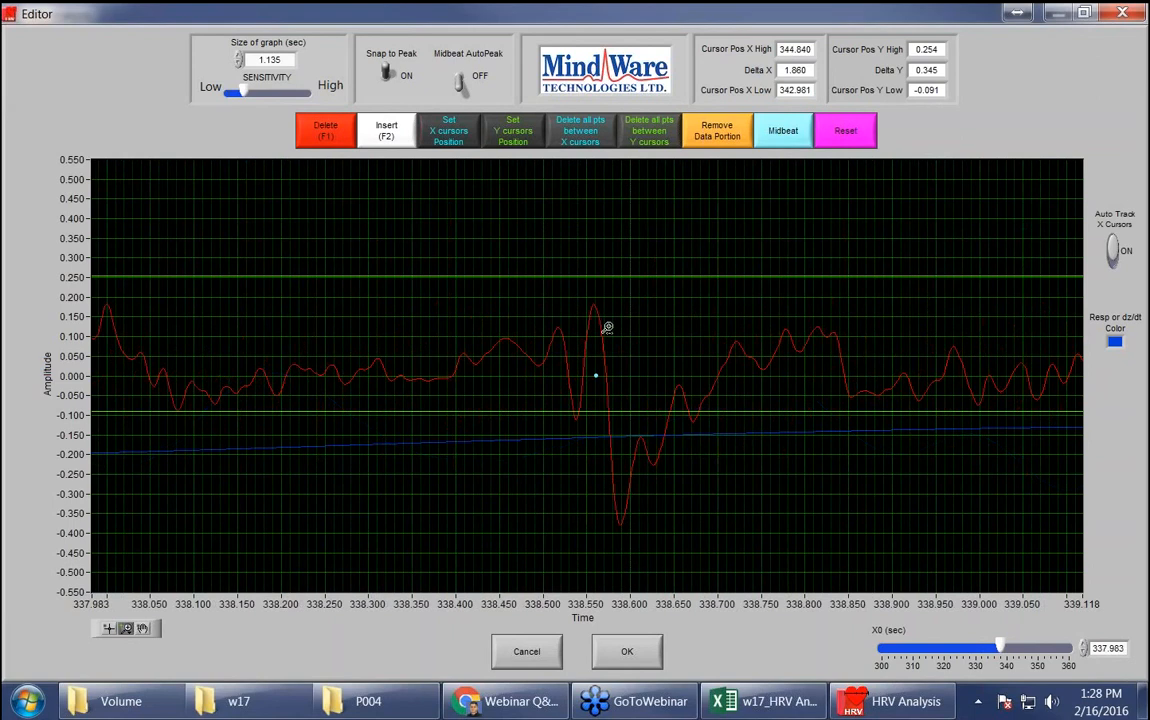
left_click(391, 133)
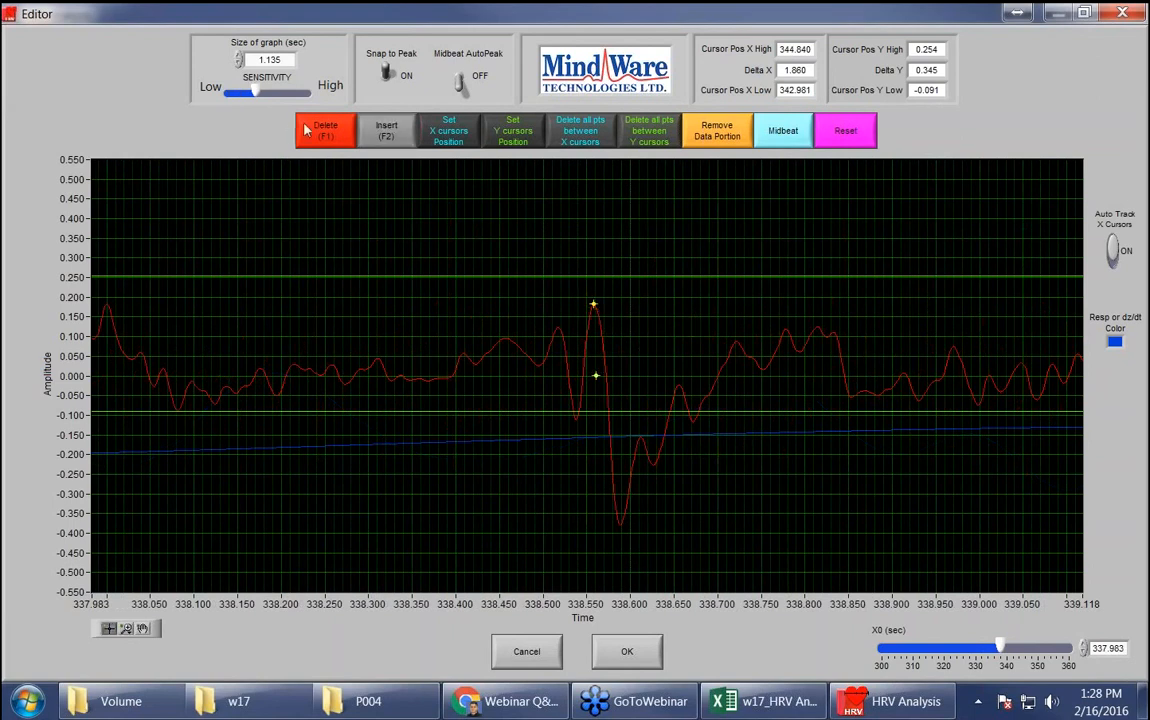
key("F2")
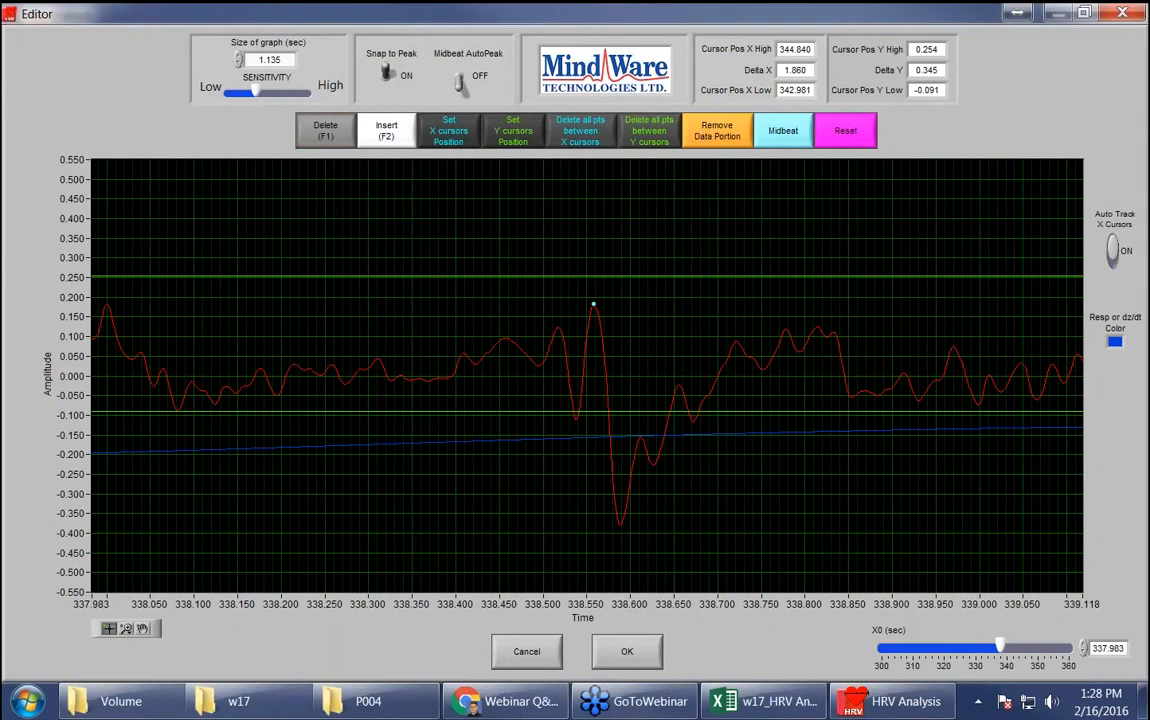
Step: Restore the full segment view and cancel the R peak edits for segment 6
left_click(126, 628)
left_click(139, 539)
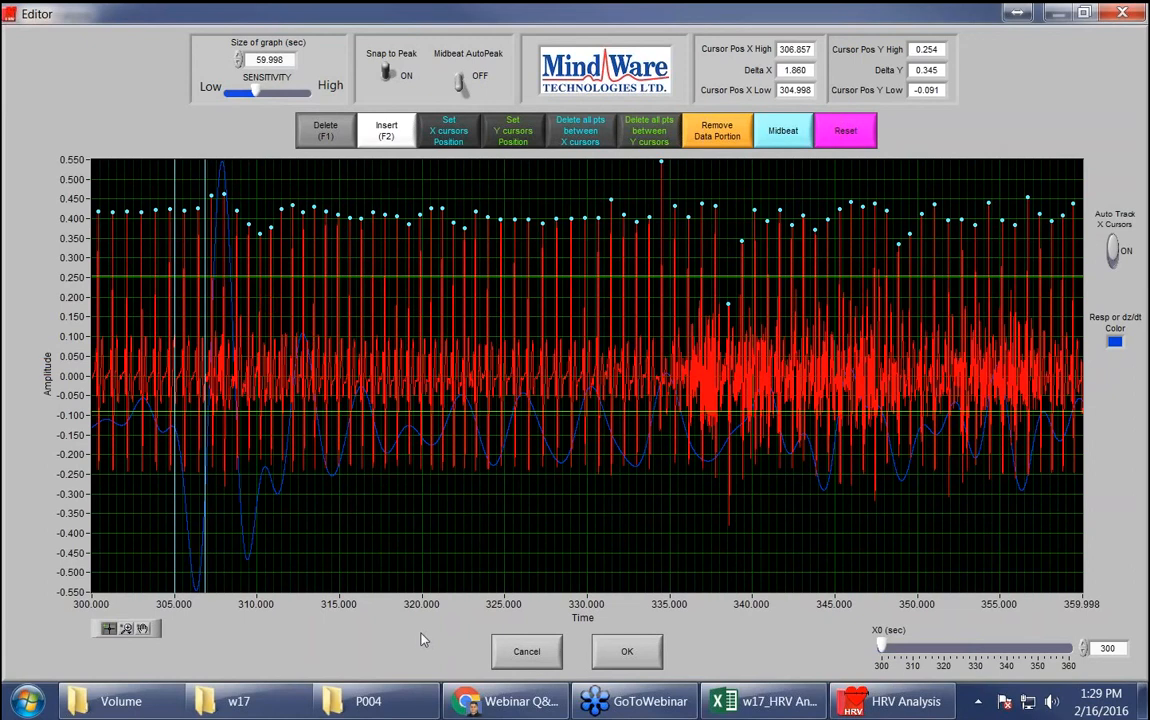
left_click(531, 658)
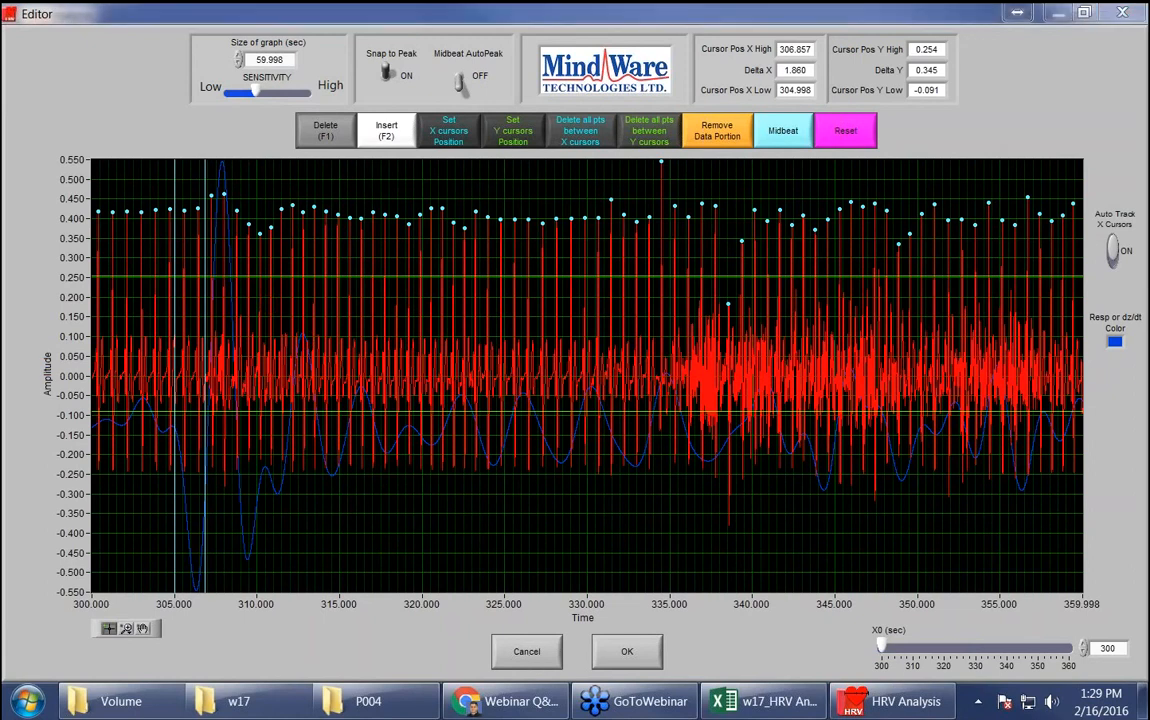